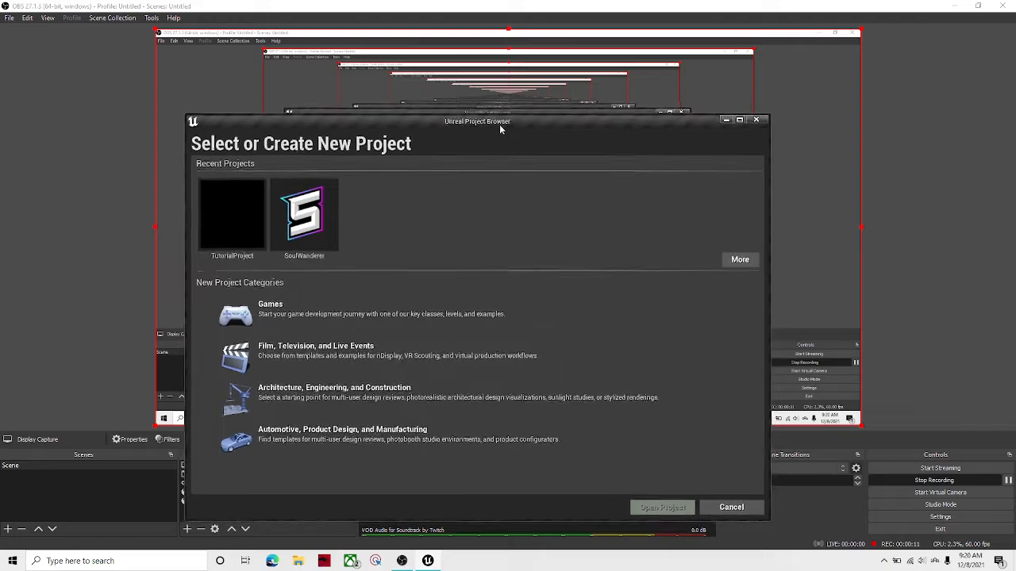
- Start a new project in the Games category using the Third Person template
click(466, 268)
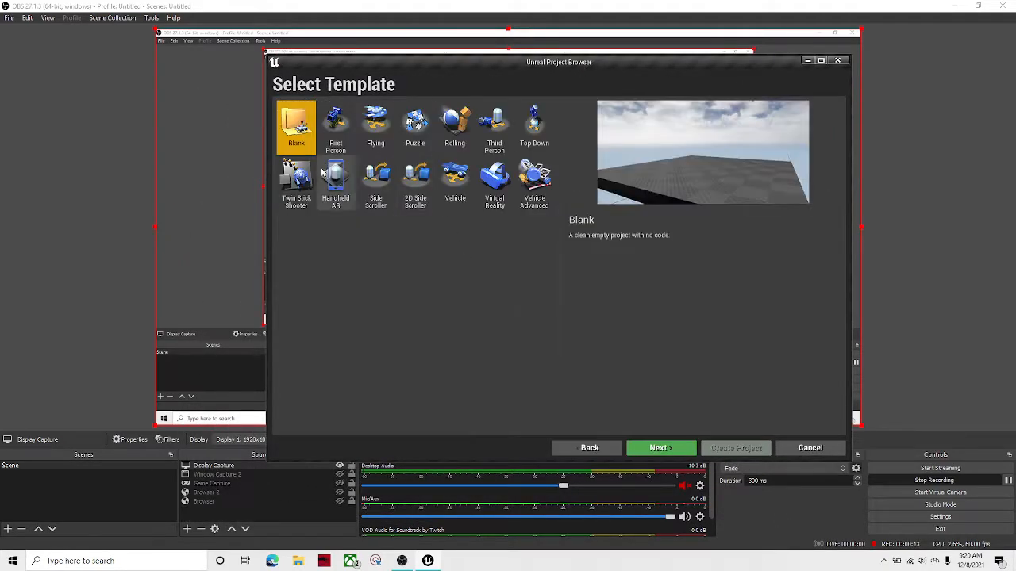
click(375, 123)
click(455, 123)
click(494, 127)
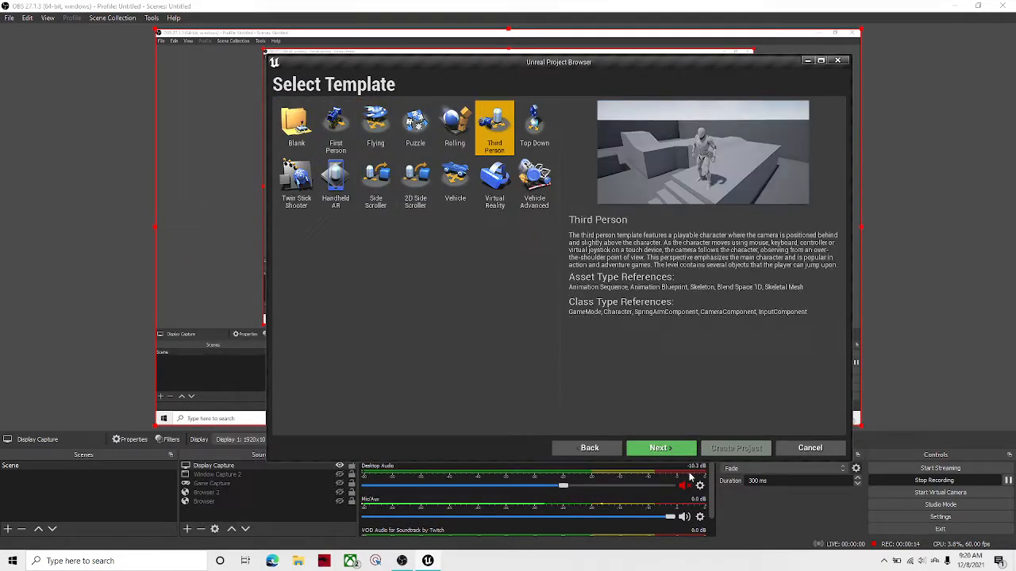
click(658, 448)
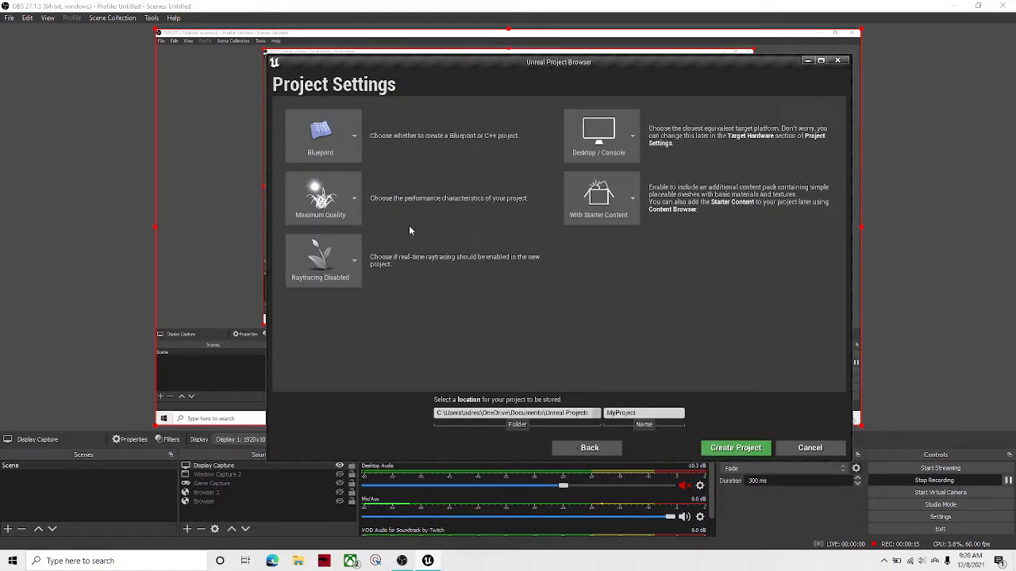
- Name the project MenuTutorial and create it as a Blueprint project with starter content
double_click(638, 412)
key(BackSpace)
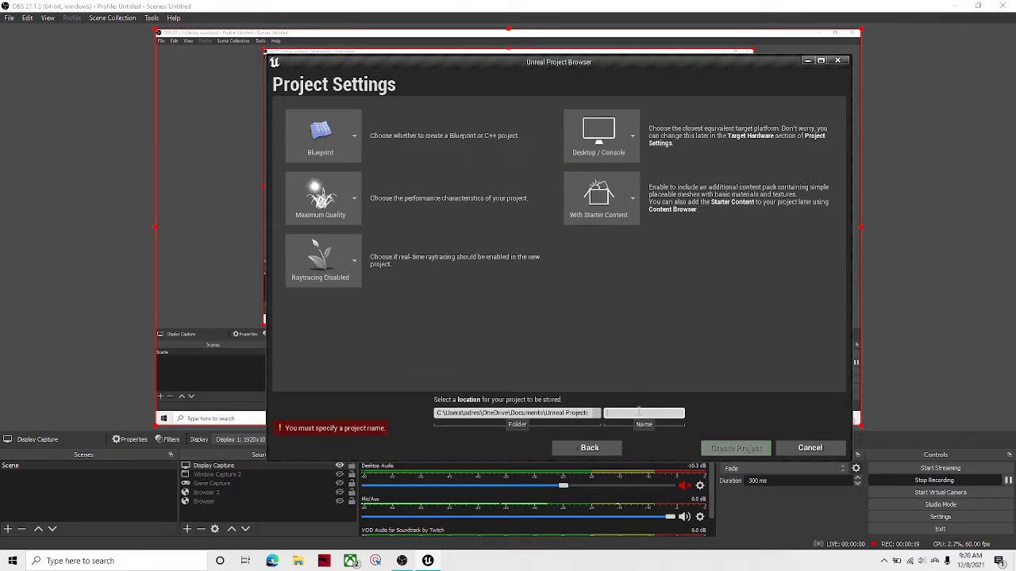
text(MenuTutorial)
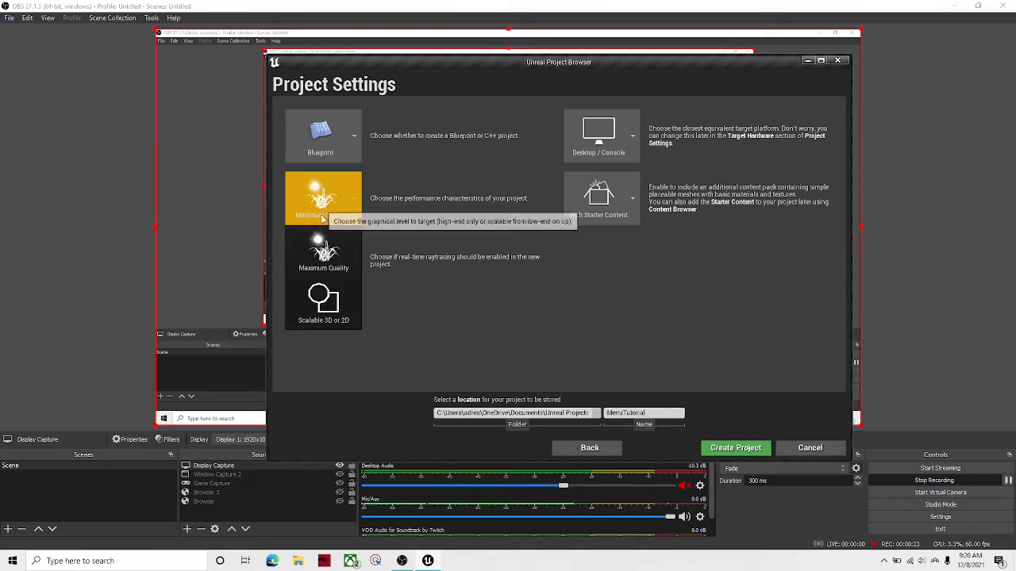
click(580, 141)
click(593, 200)
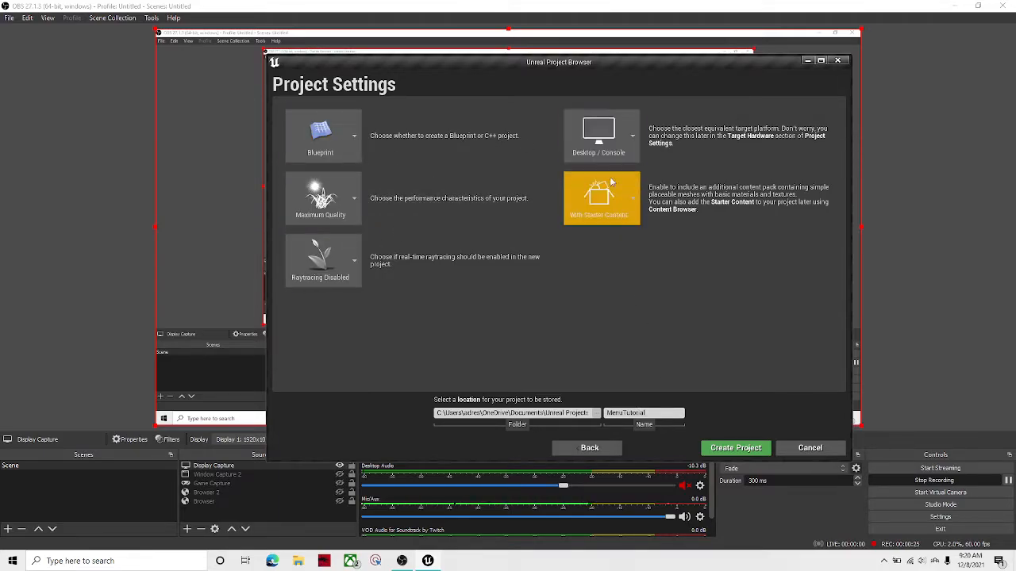
click(593, 199)
click(592, 200)
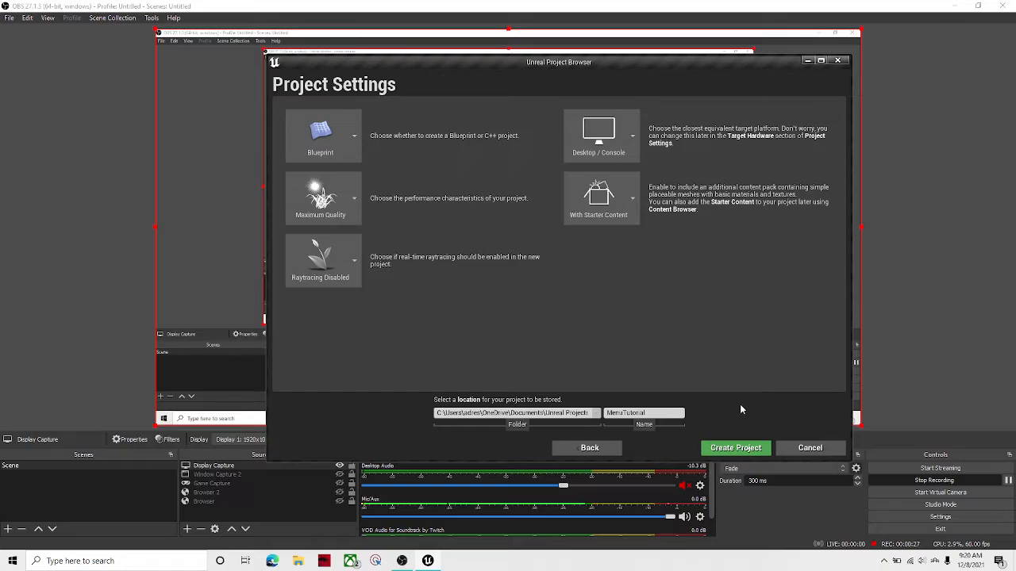
click(732, 446)
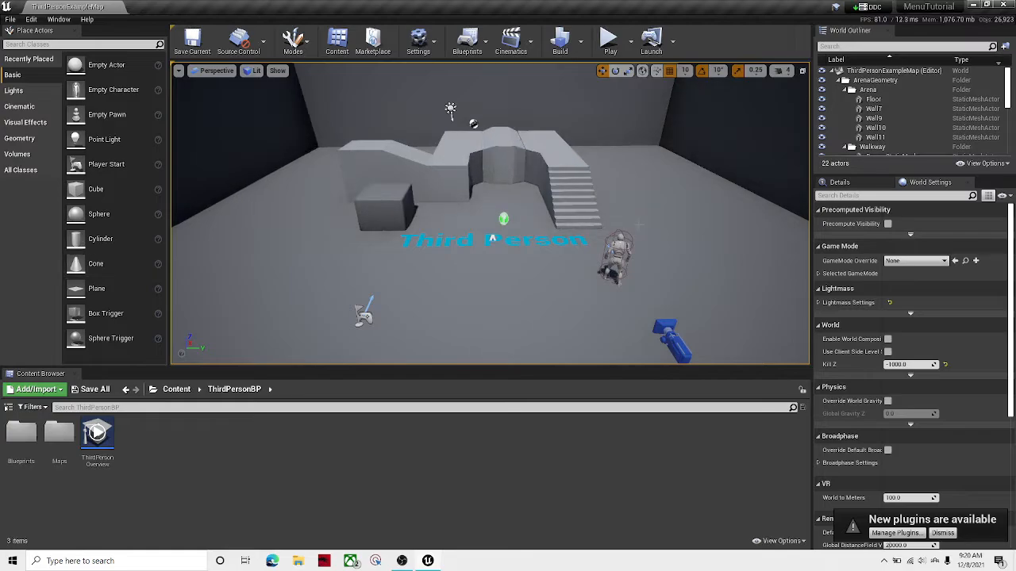
right_drag(461, 230, 472, 287)
key(s)
key(w)
key(d)
key(a)
key(w)
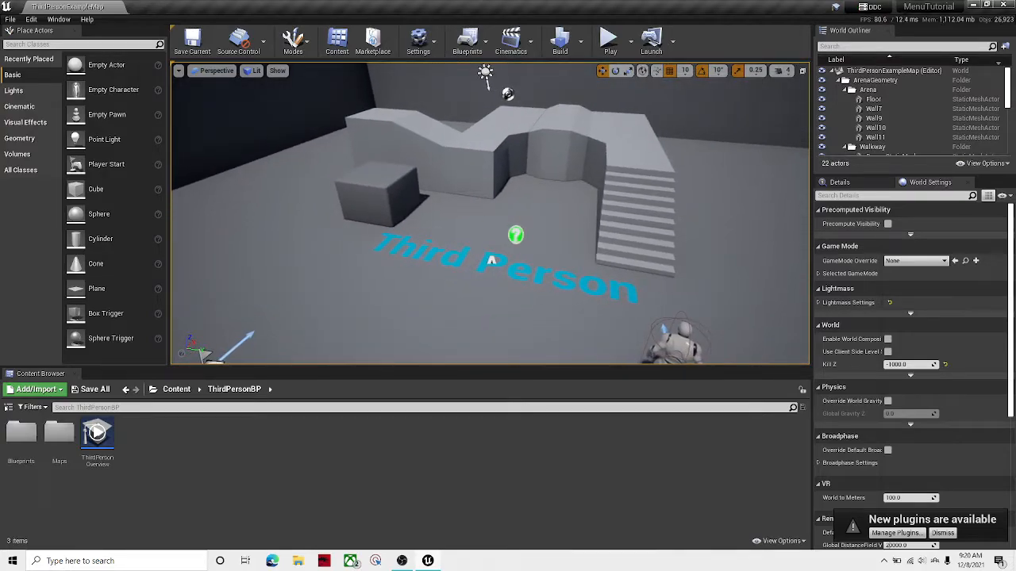
- Create a folder named MainMenu inside ThirdPersonBP and open it
right_click(212, 447)
click(165, 469)
right_click(160, 433)
click(197, 115)
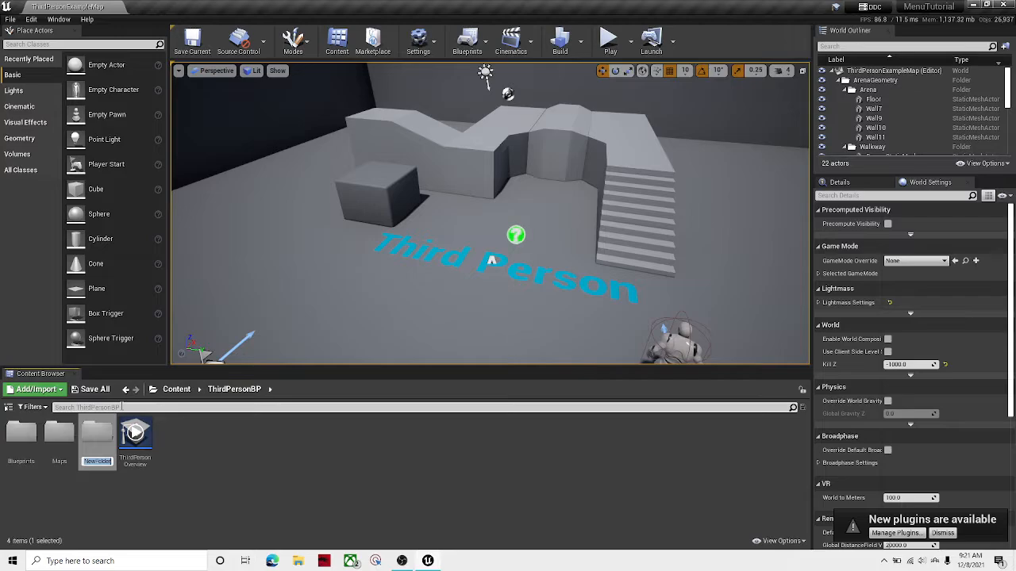
text(MainMenu)
key(Return)
double_click(59, 438)
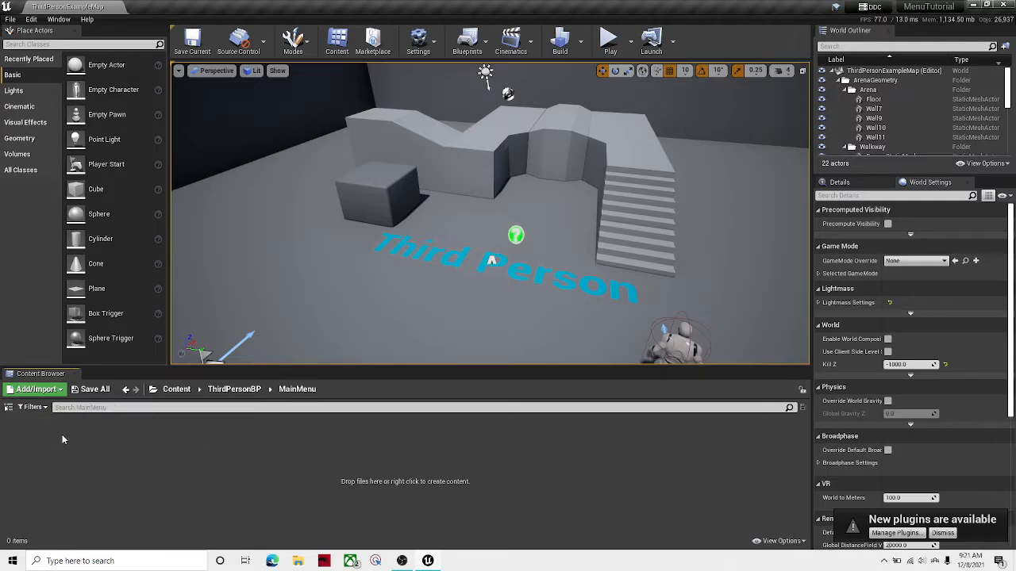
right_click(83, 446)
click(27, 461)
right_drag(491, 213, 432, 195)
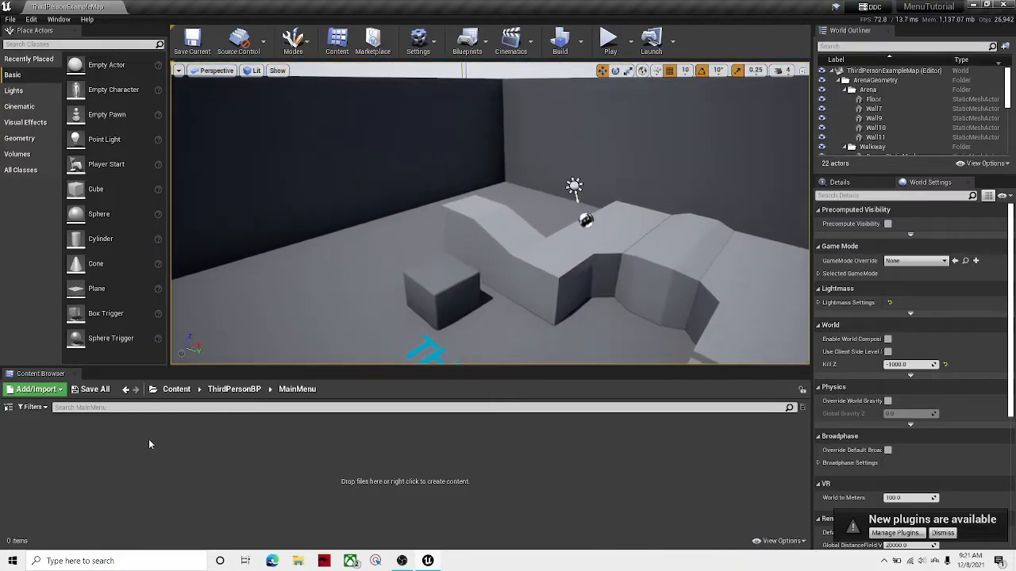
- Create a Widget Blueprint named MainMenuWidget in the MainMenu folder
right_click(46, 446)
mouse_move(52, 438)
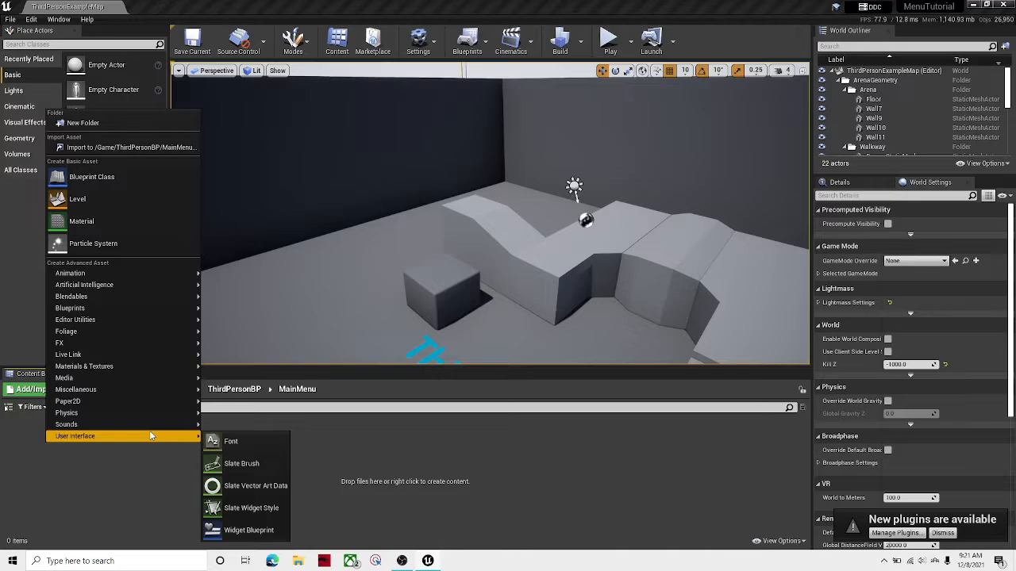
click(211, 532)
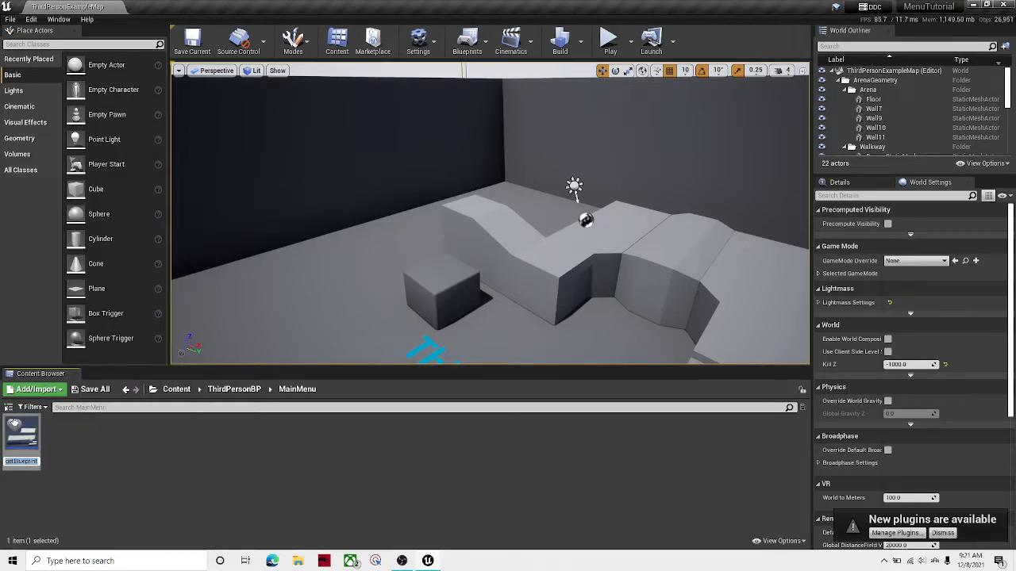
text(MainMenu)
text(uWid)
text(get)
key(Return)
click(136, 465)
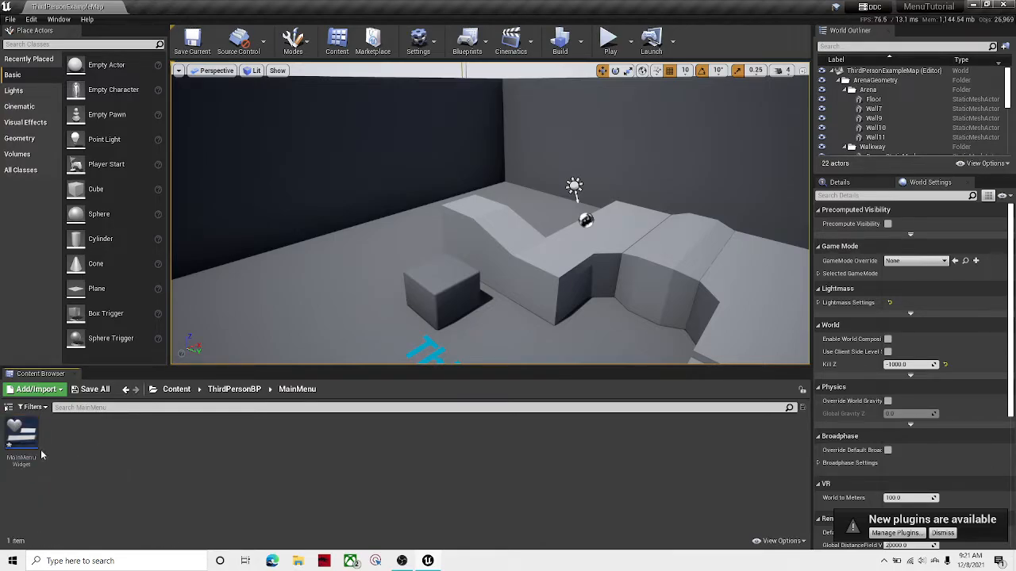
- Open MainMenuWidget in the widget designer and maximize its editor window
double_click(24, 441)
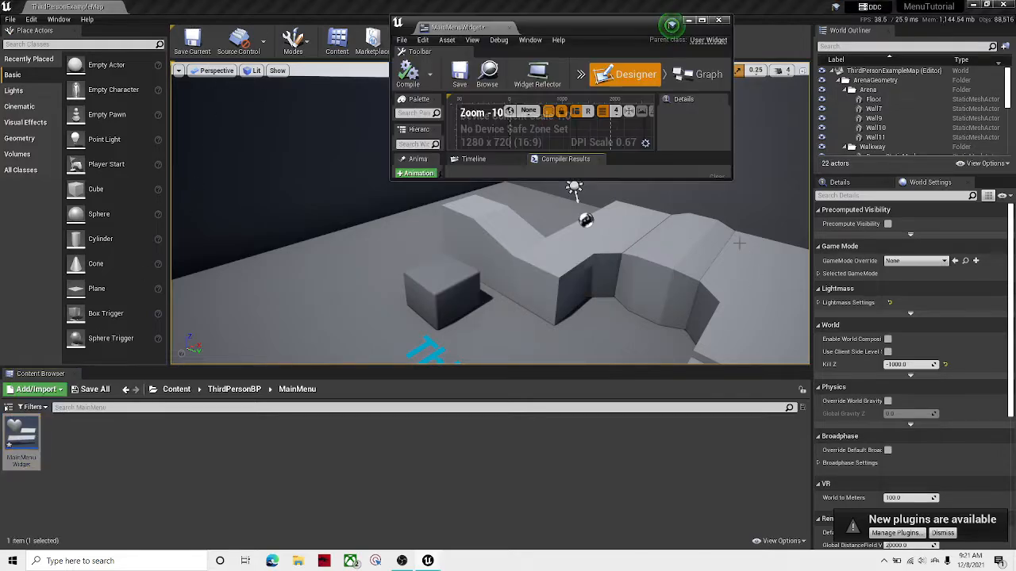
click(702, 20)
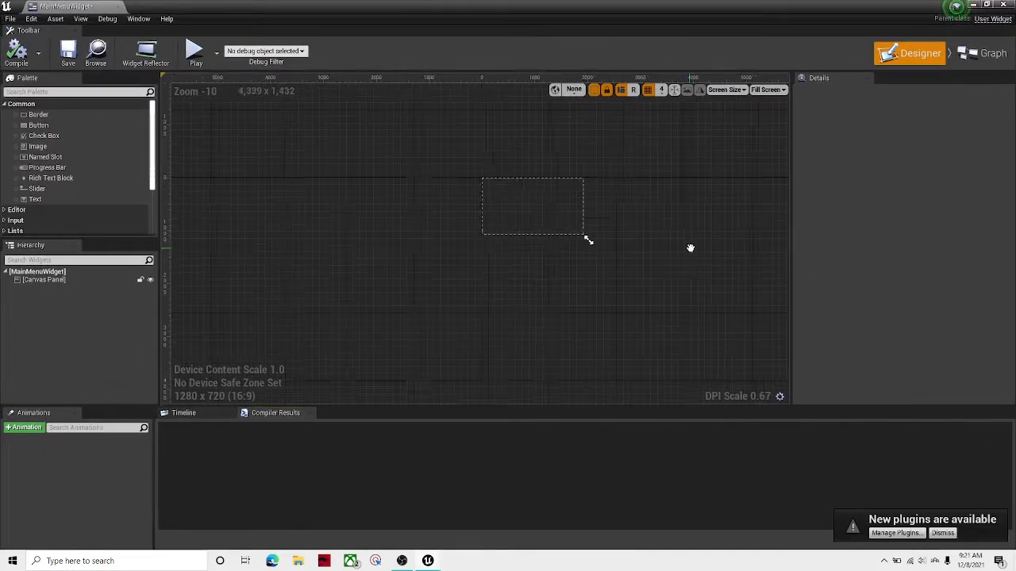
scroll(625, 226, up, 8)
scroll(638, 242, down, 1)
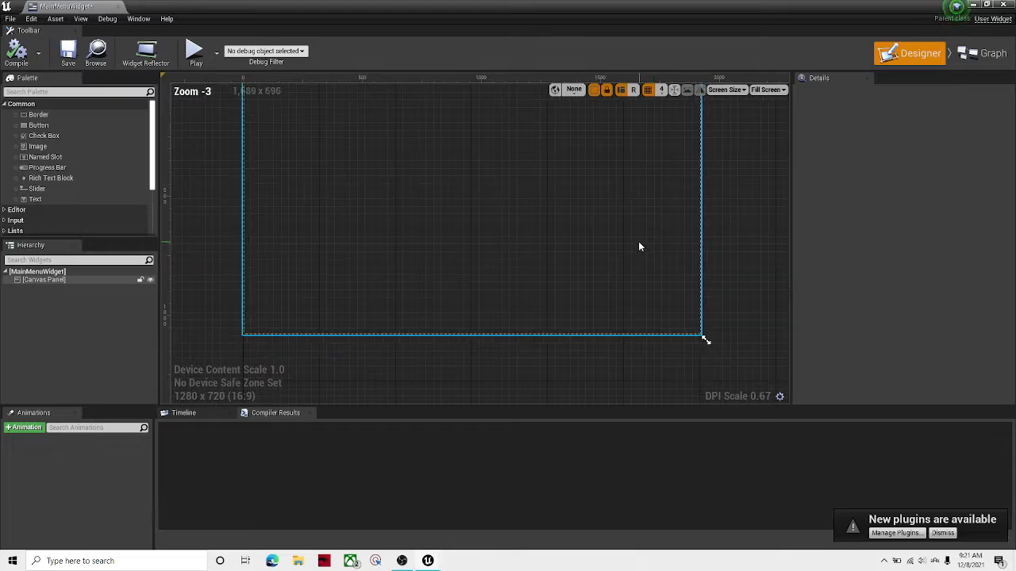
- Place an Image widget on the canvas near its upper-left corner, at about X 180, Y 152
right_drag(638, 241, 634, 274)
right_drag(496, 209, 507, 207)
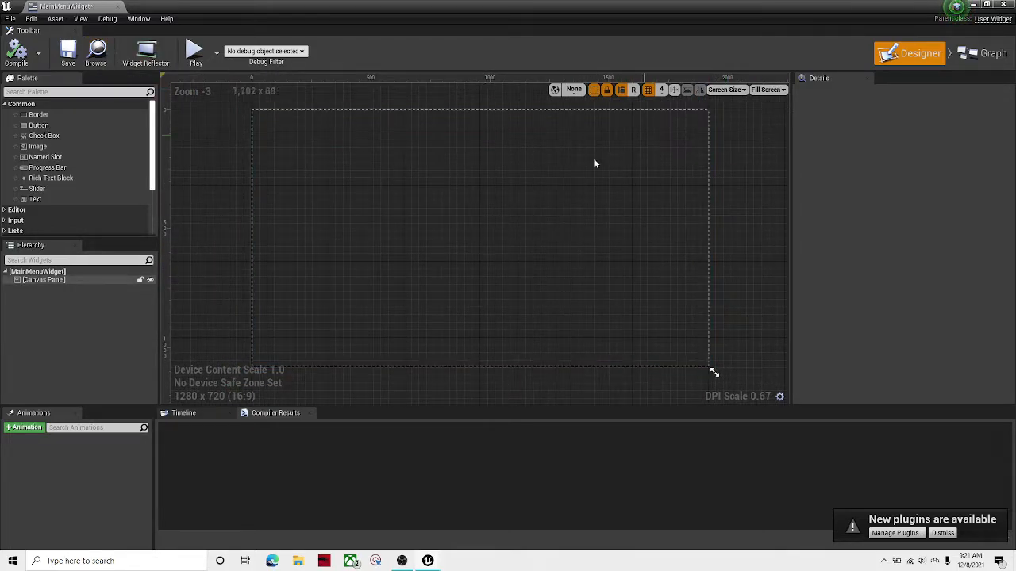
click(373, 185)
click(232, 262)
right_drag(232, 268, 265, 264)
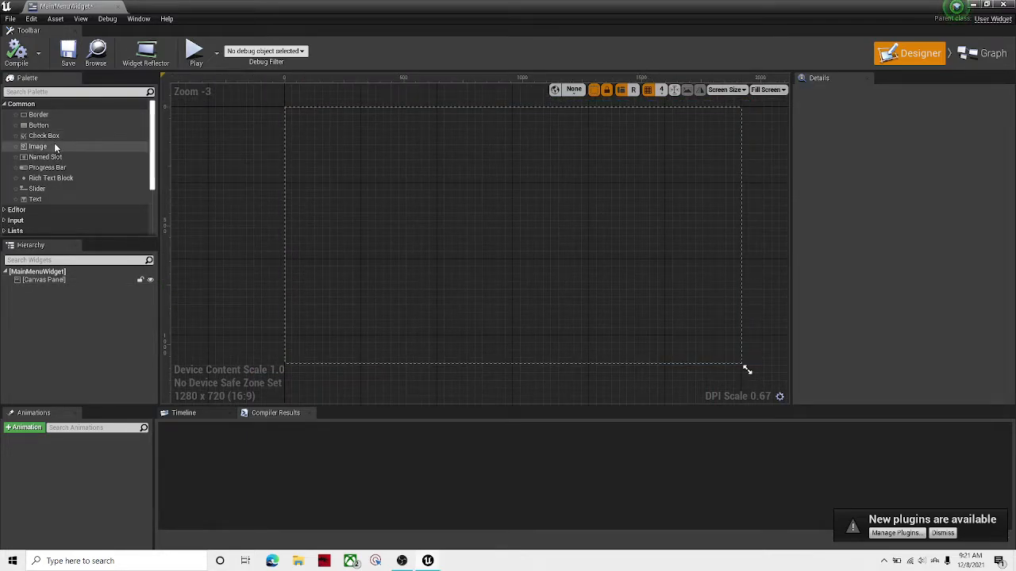
drag(39, 148, 339, 147)
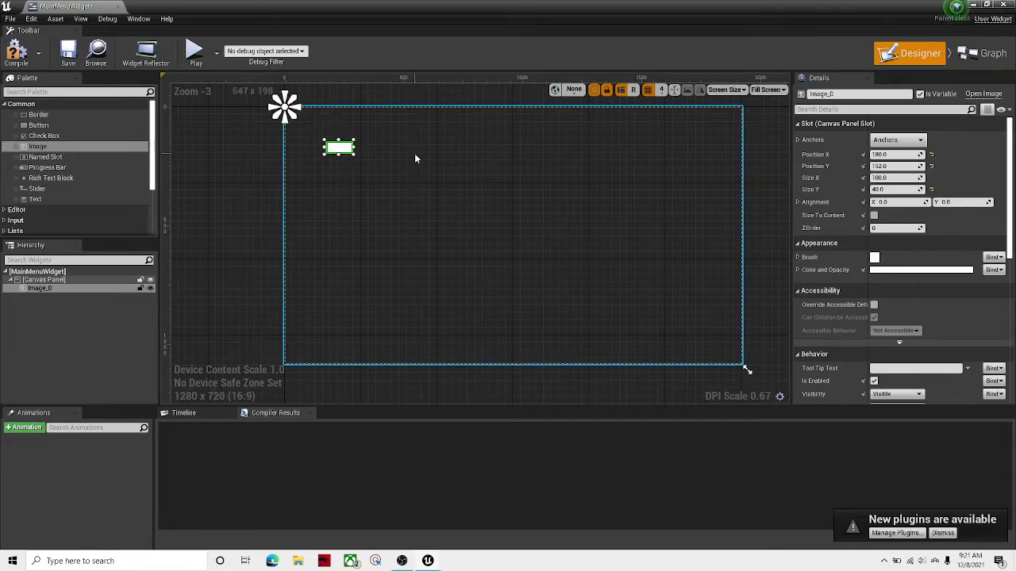
- Set the image's horizontal size to 1920 and both its X and Y positions to 0
mouse_move(634, 230)
right_down()
mouse_move(639, 220)
mouse_move(632, 233)
right_up()
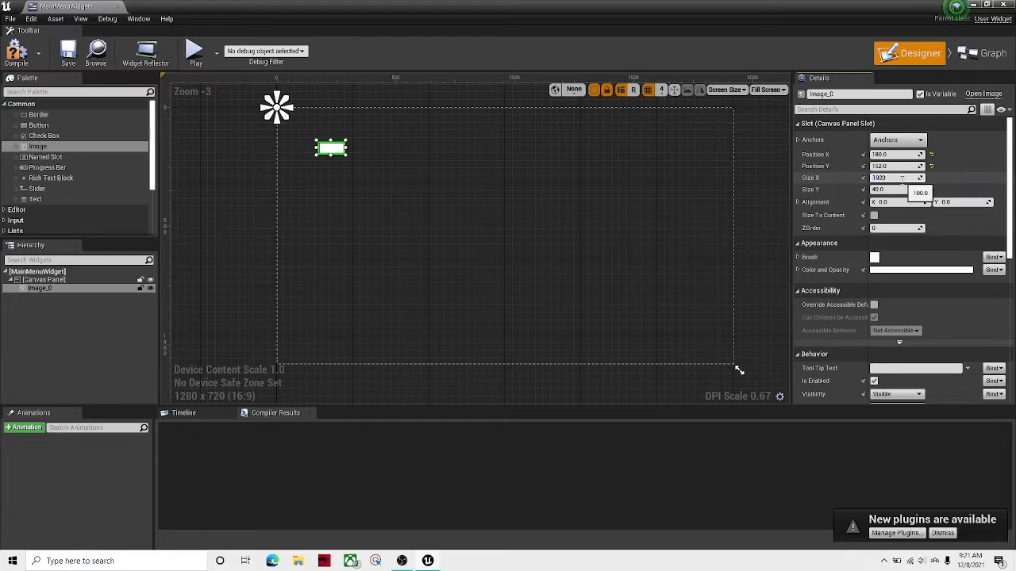
click(885, 155)
text(0)
key(Return)
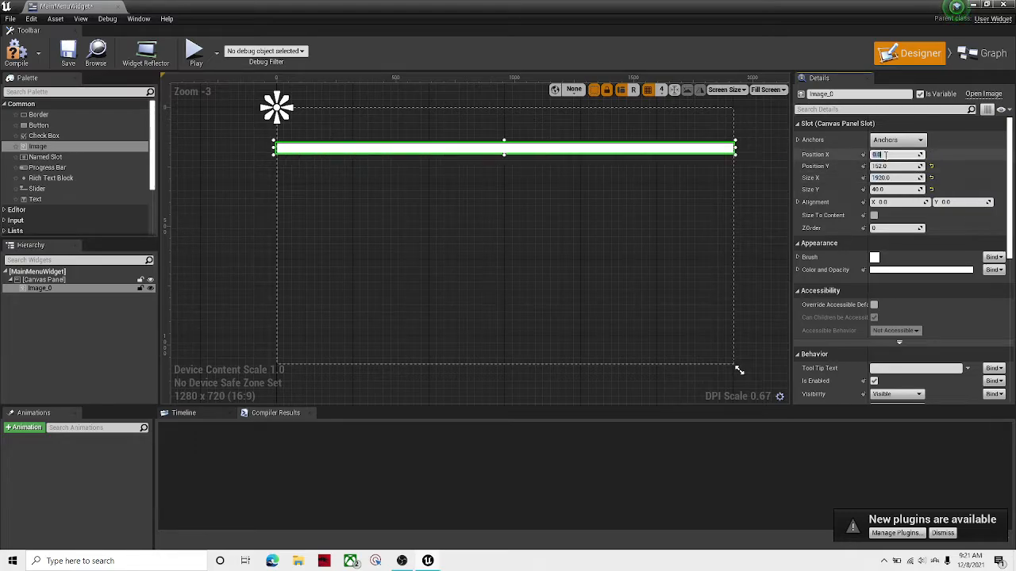
click(887, 165)
text(0)
key(Return)
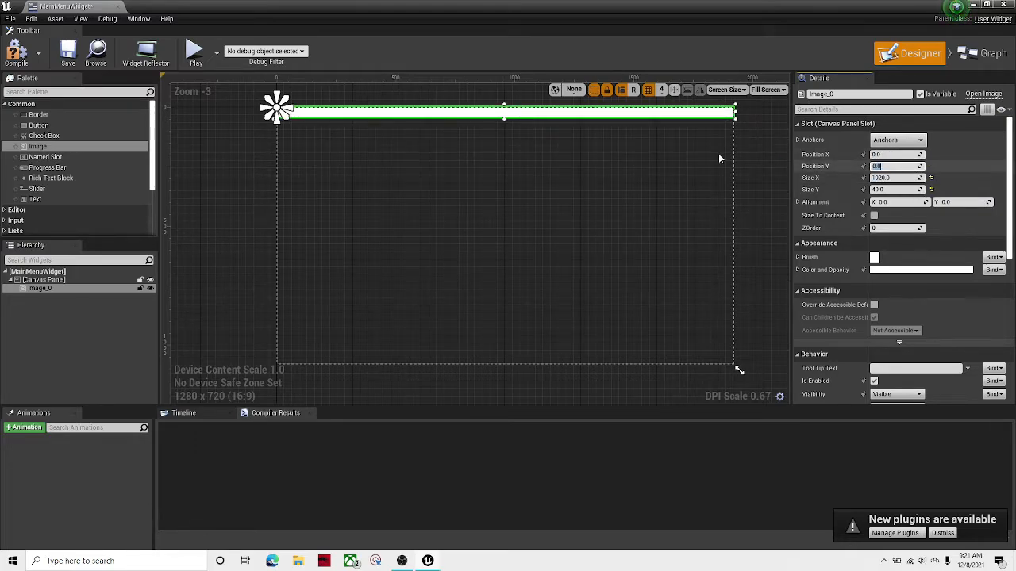
- Try stretching the image's anchors across the whole canvas, and return them to the top-left preset
click(897, 140)
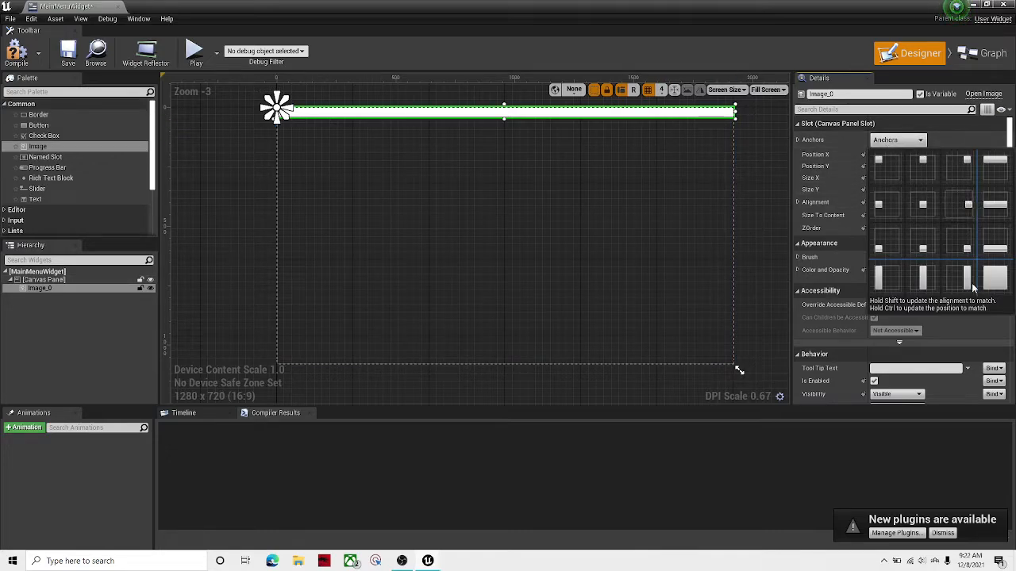
click(994, 277)
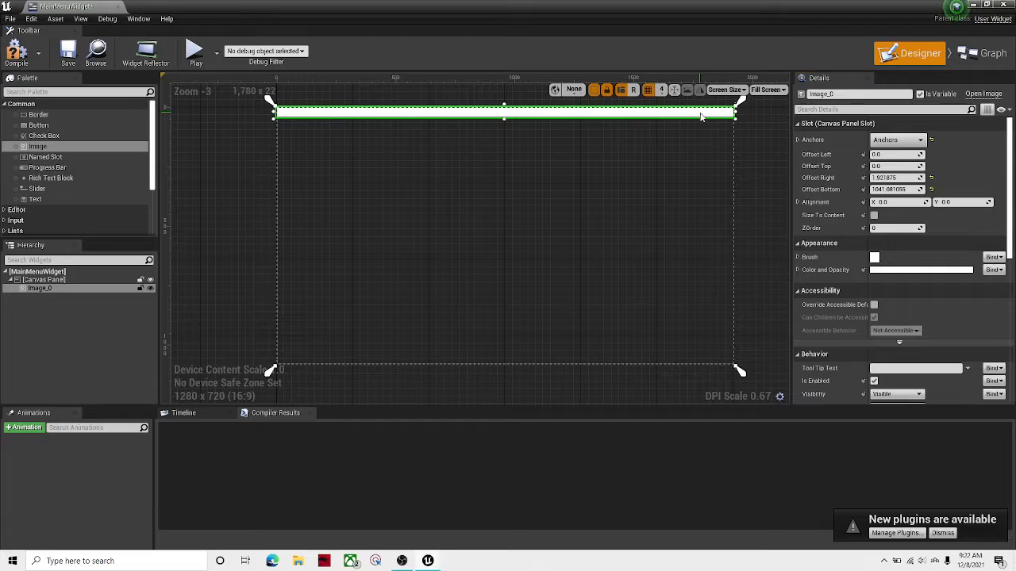
click(893, 124)
click(894, 140)
click(800, 139)
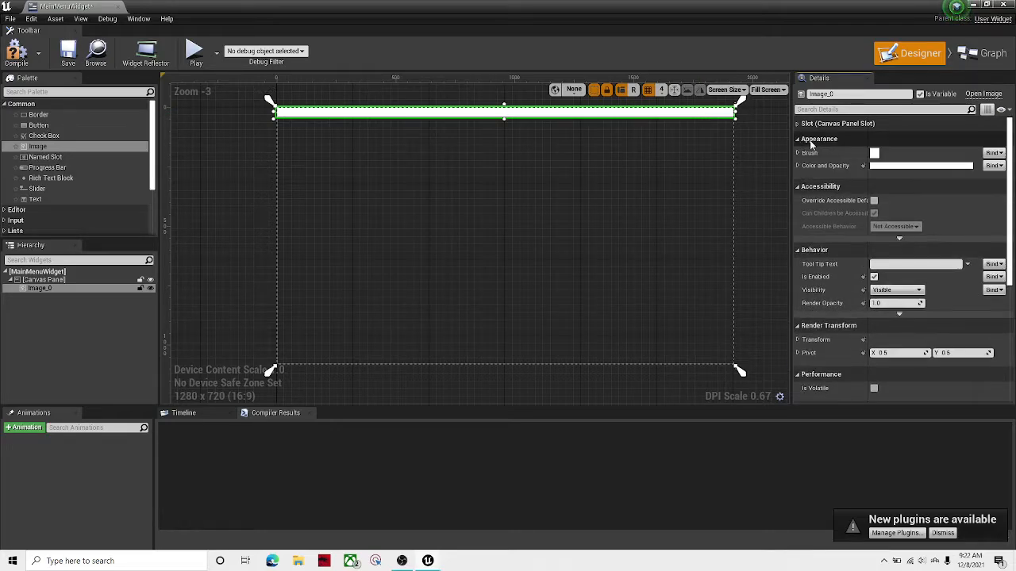
click(803, 124)
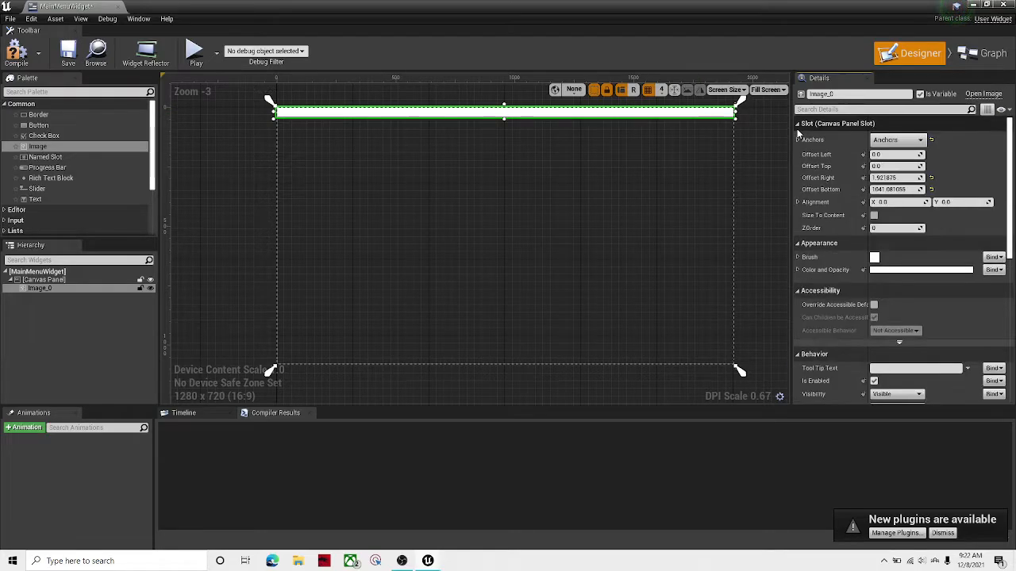
click(911, 140)
click(873, 167)
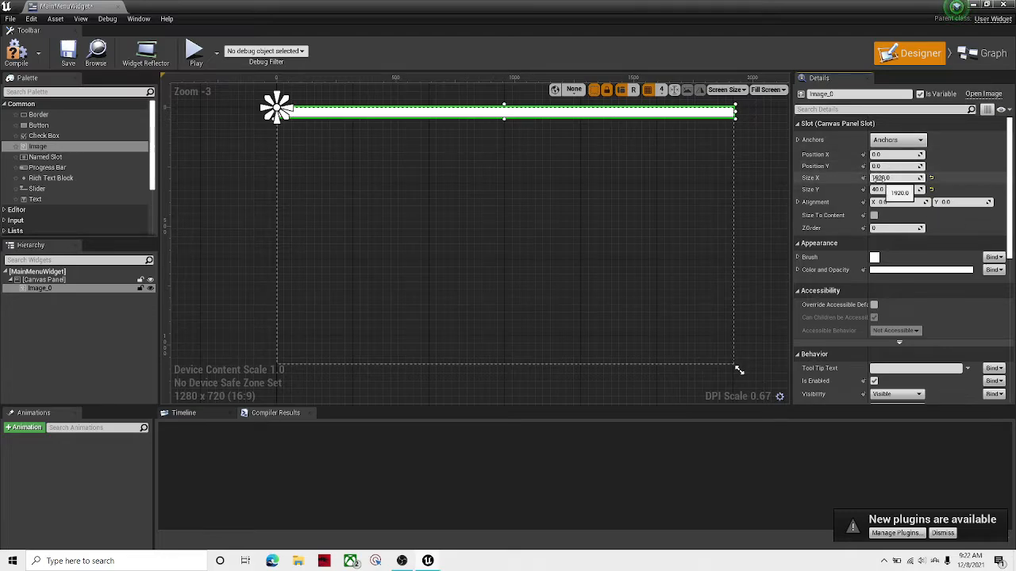
- Set the image's vertical size to 1080 and stretch its anchors to all four corners of the canvas
click(894, 189)
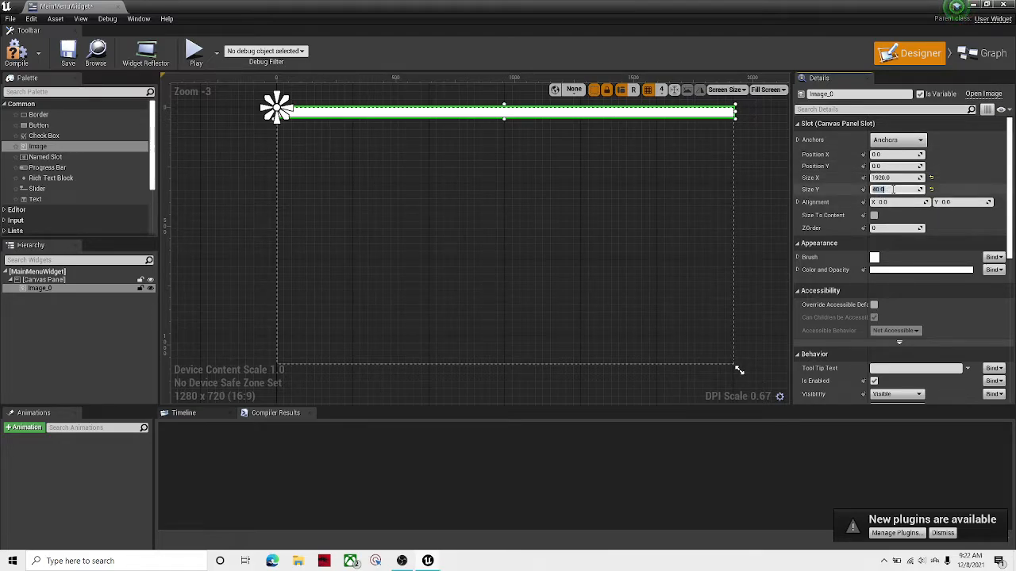
text(1080)
key(Return)
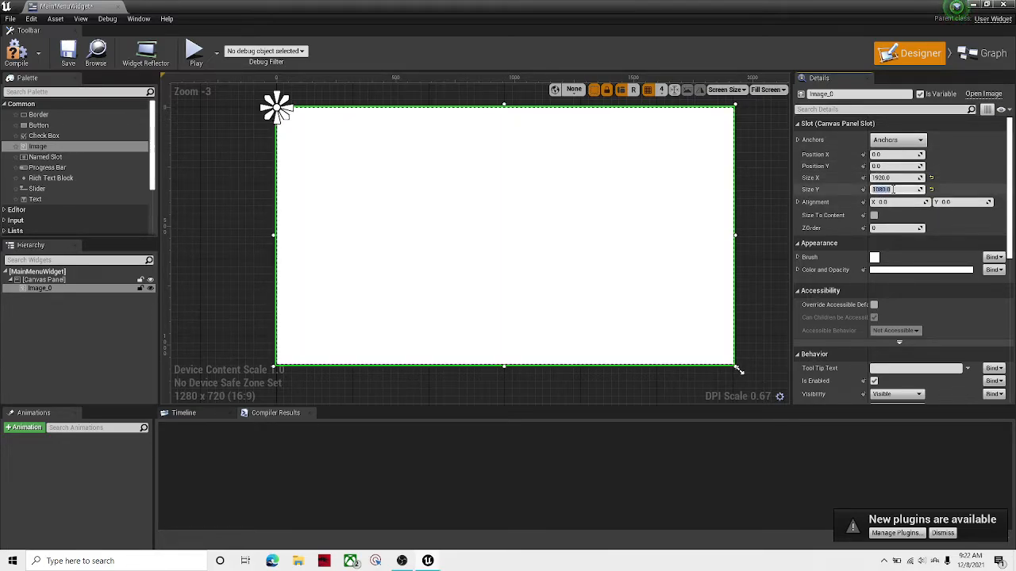
click(908, 139)
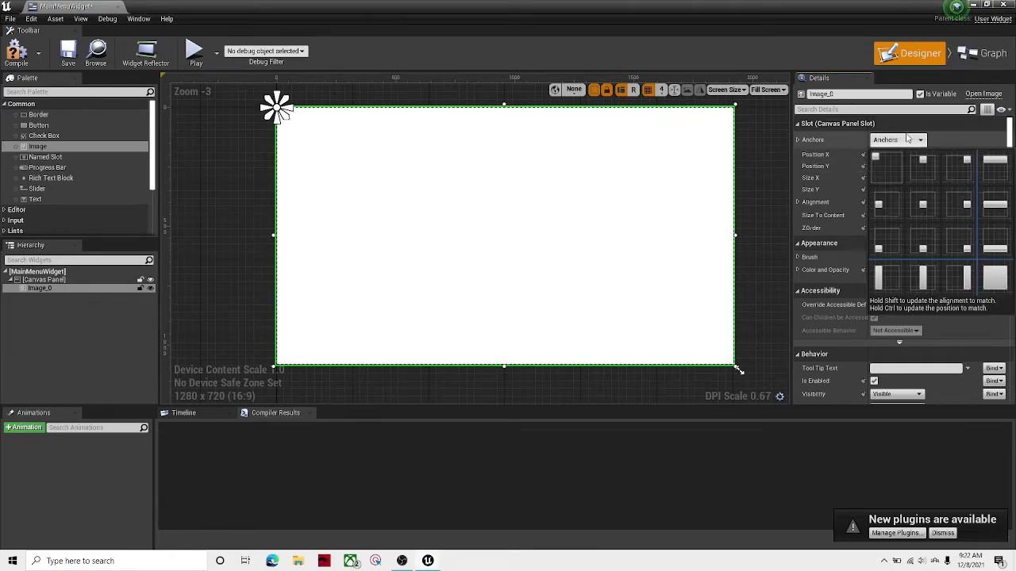
click(994, 277)
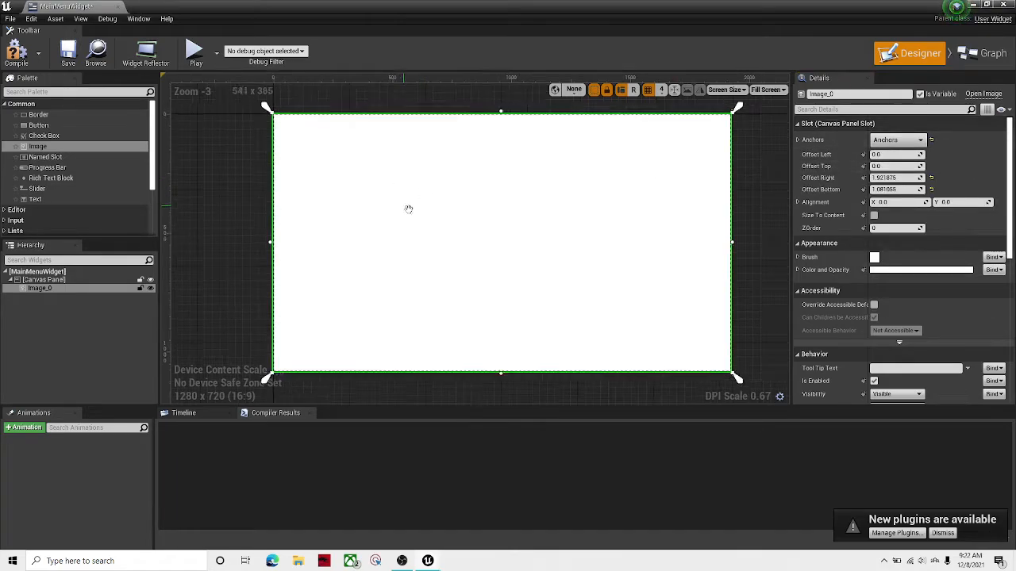
scroll(408, 209, up, 6)
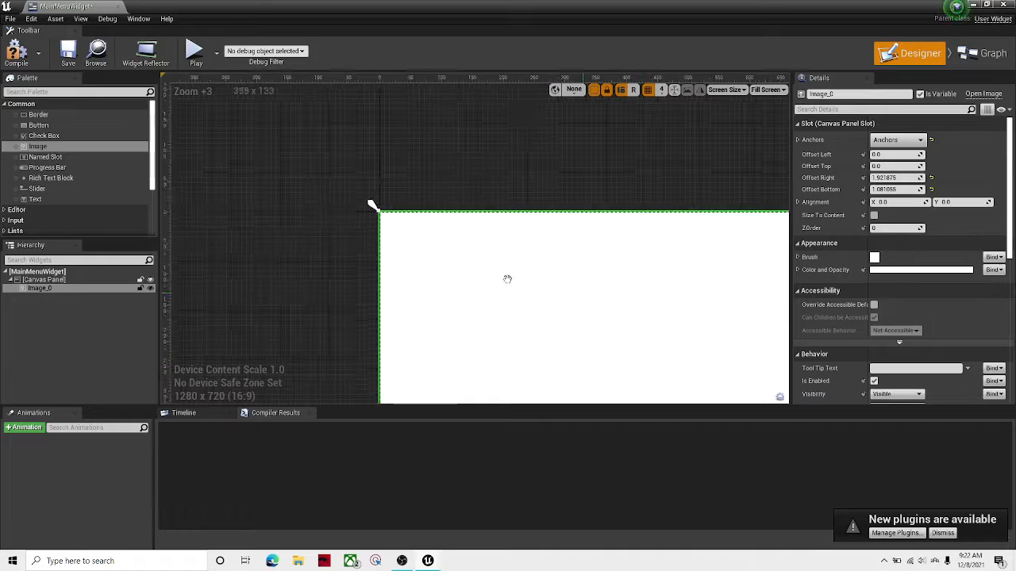
right_drag(507, 280, 262, 190)
right_drag(636, 270, 261, 261)
right_drag(749, 279, 472, 248)
scroll(559, 233, down, 1)
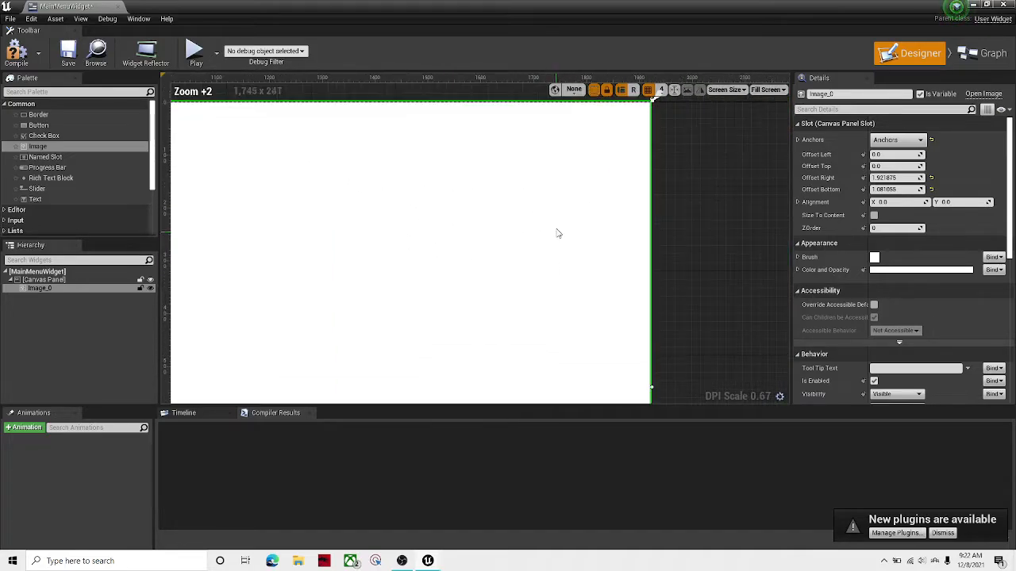
- Compile the main menu widget with its full-screen image
scroll(565, 177, down, 3)
right_drag(564, 177, 492, 229)
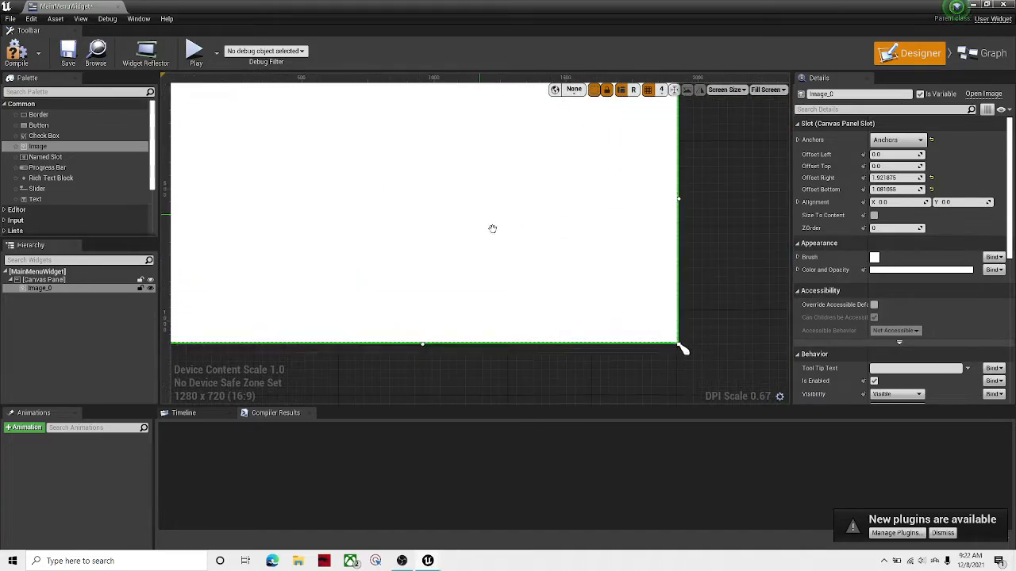
scroll(492, 238, down, 2)
scroll(896, 240, down, 2)
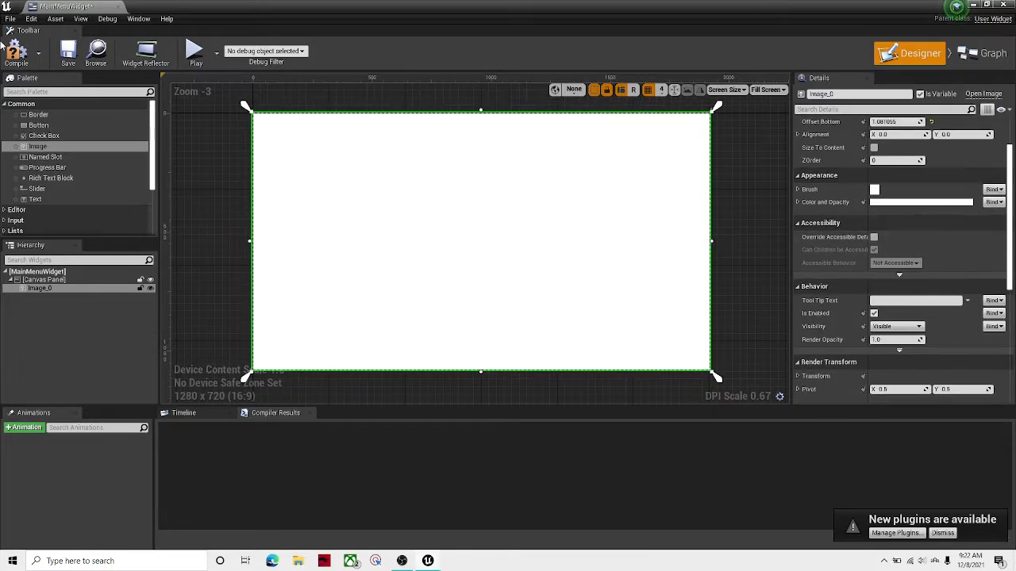
click(13, 53)
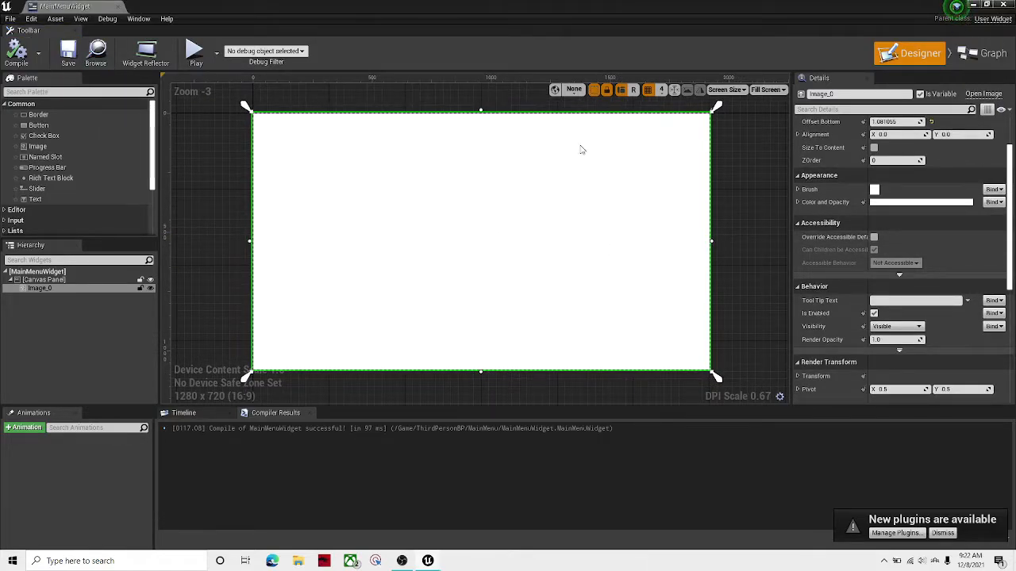
scroll(928, 245, down, 5)
scroll(839, 248, up, 8)
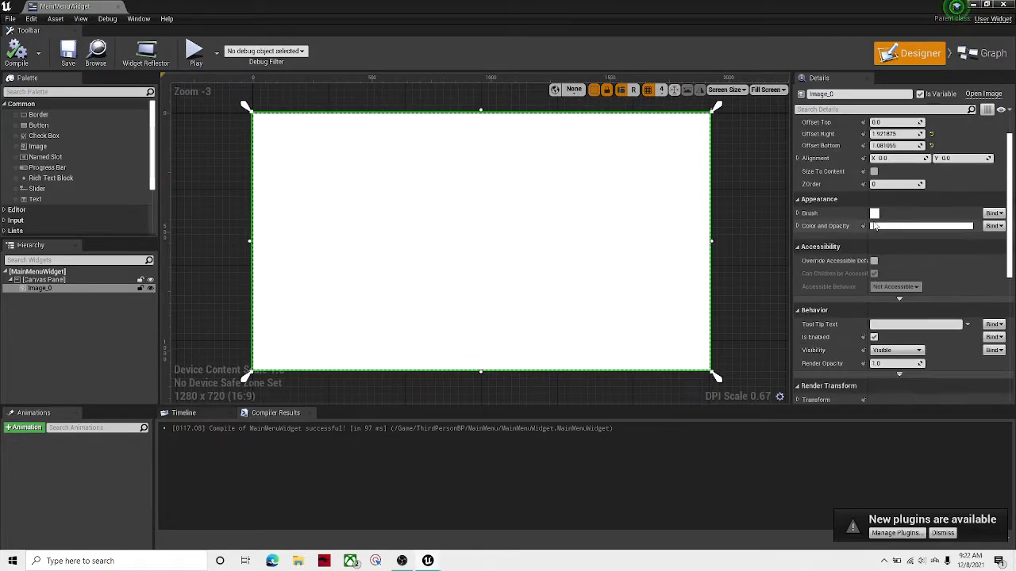
- Import preview.jpg from the Downloads folder into the project's MainMenu folder
click(975, 5)
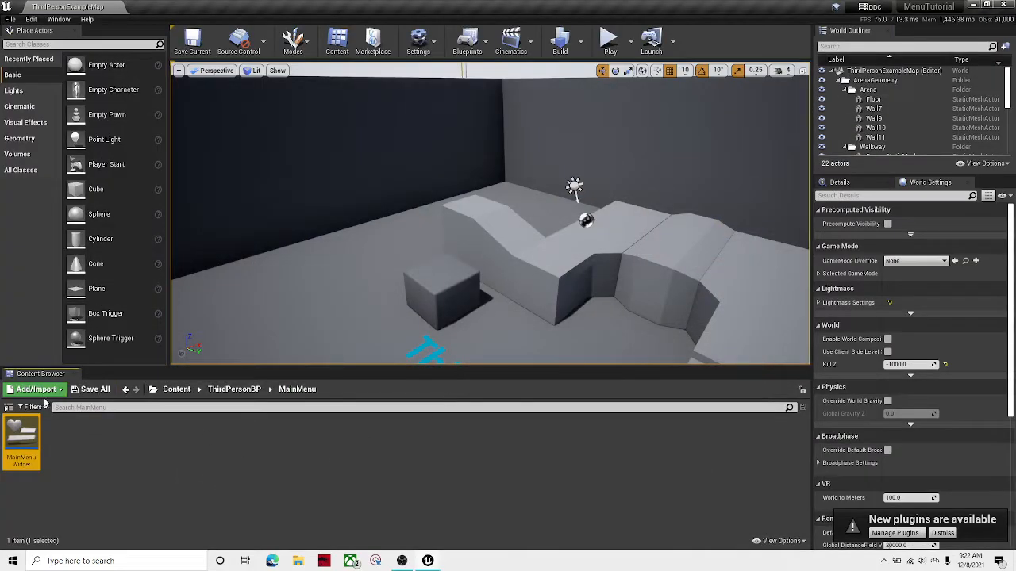
right_click(125, 454)
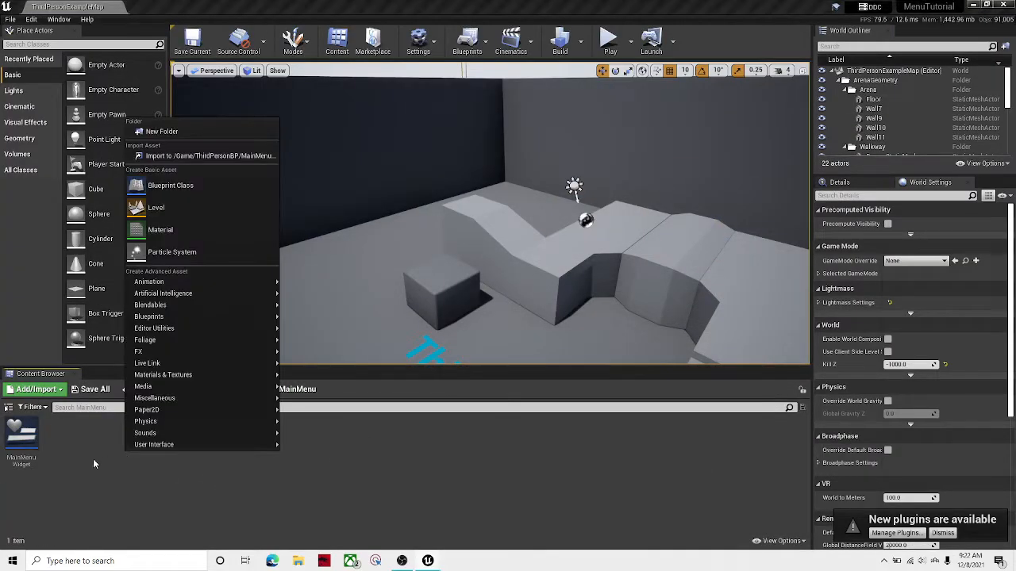
click(95, 462)
click(33, 389)
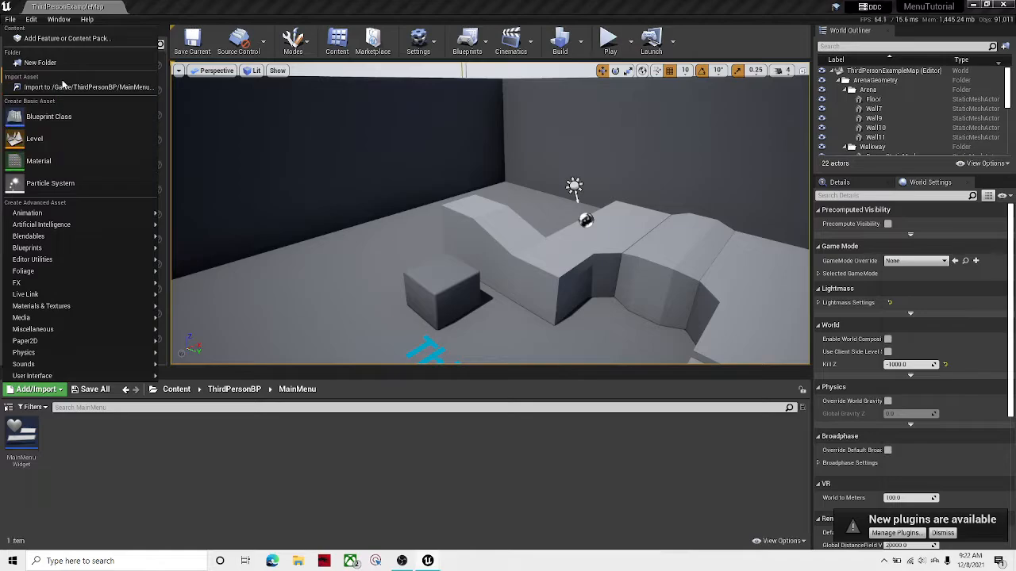
click(147, 86)
click(68, 173)
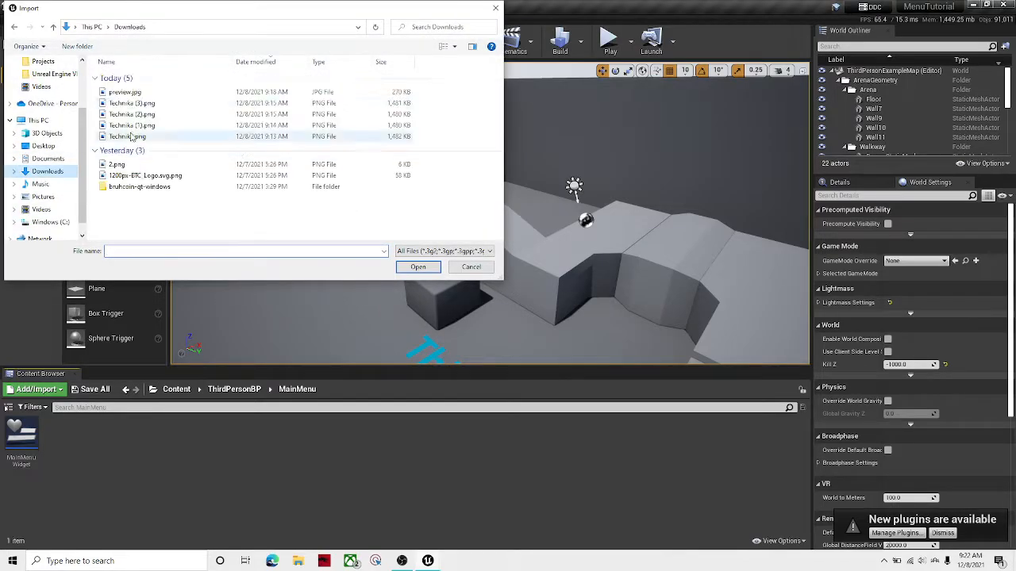
double_click(150, 93)
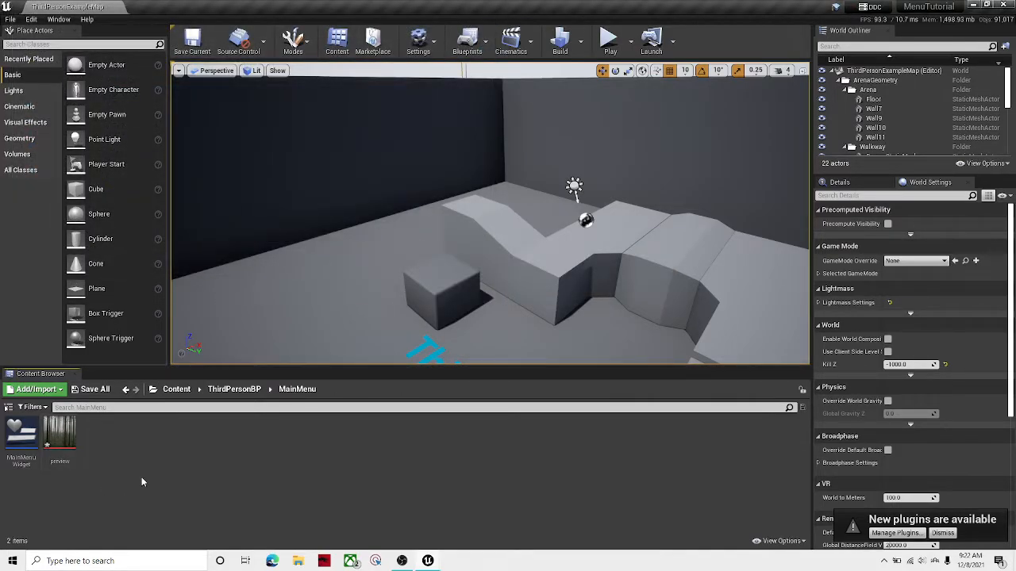
- Open the imported preview texture, save it and close its editor
double_click(59, 436)
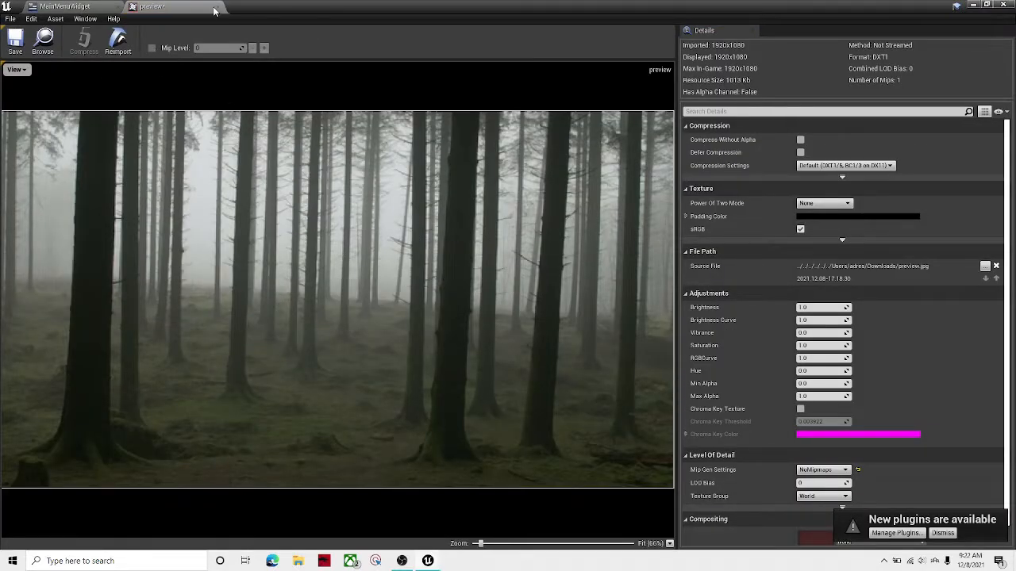
click(15, 44)
click(217, 7)
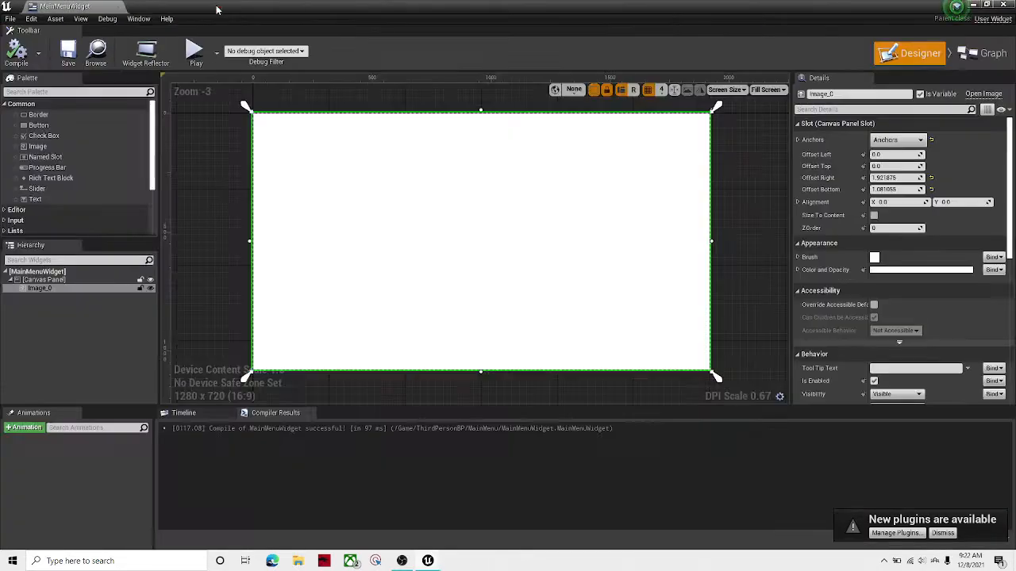
- Expand the Brush settings of the full-screen image in the main menu widget
scroll(898, 290, down, 9)
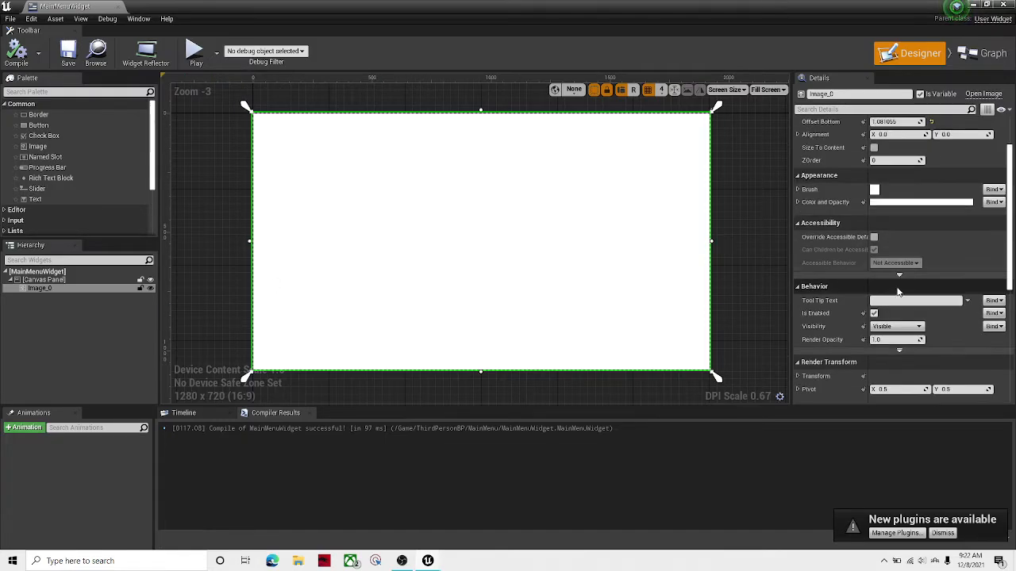
click(986, 4)
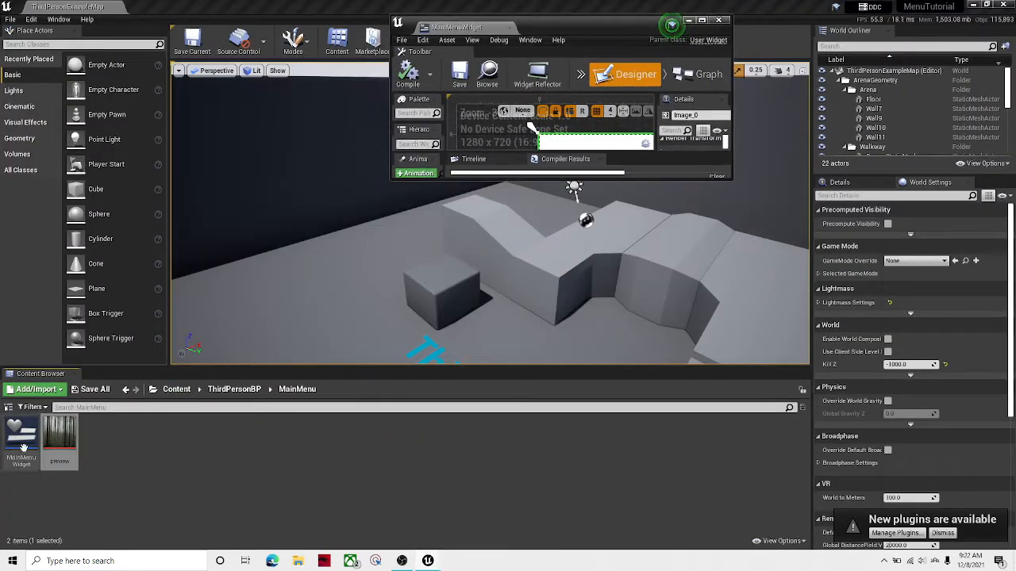
click(90, 450)
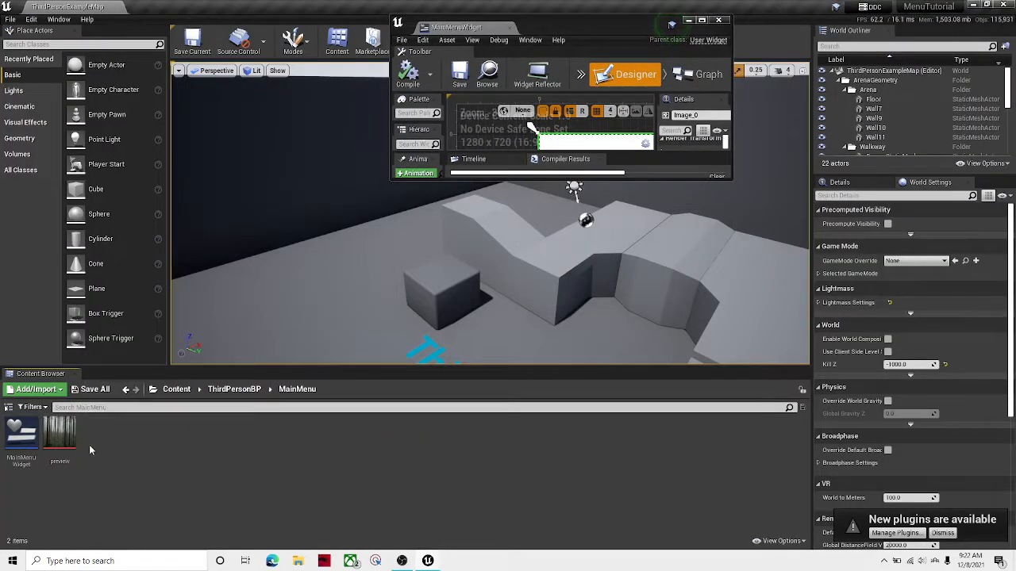
click(702, 21)
scroll(968, 258, up, 6)
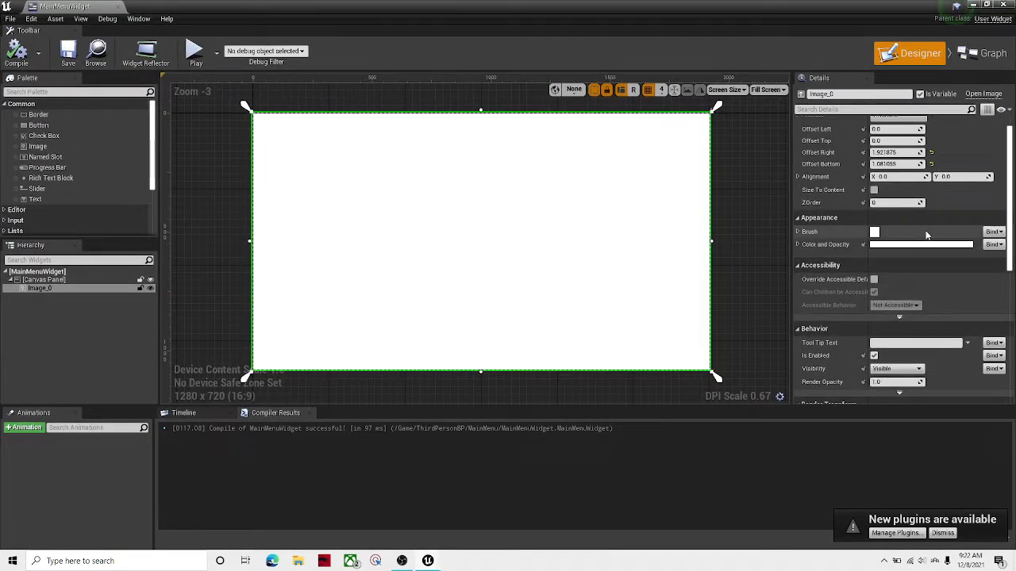
click(798, 245)
click(797, 244)
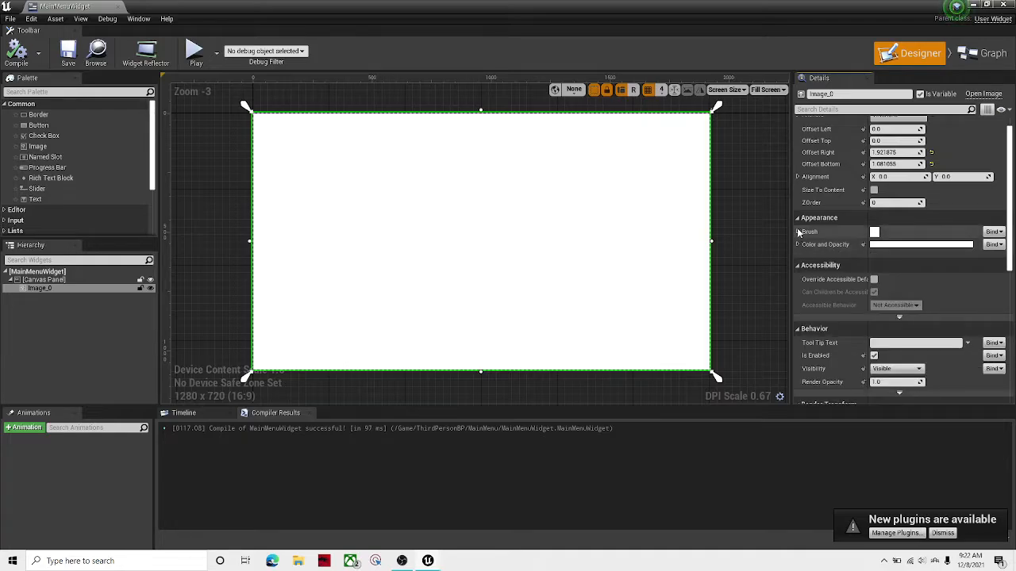
click(797, 231)
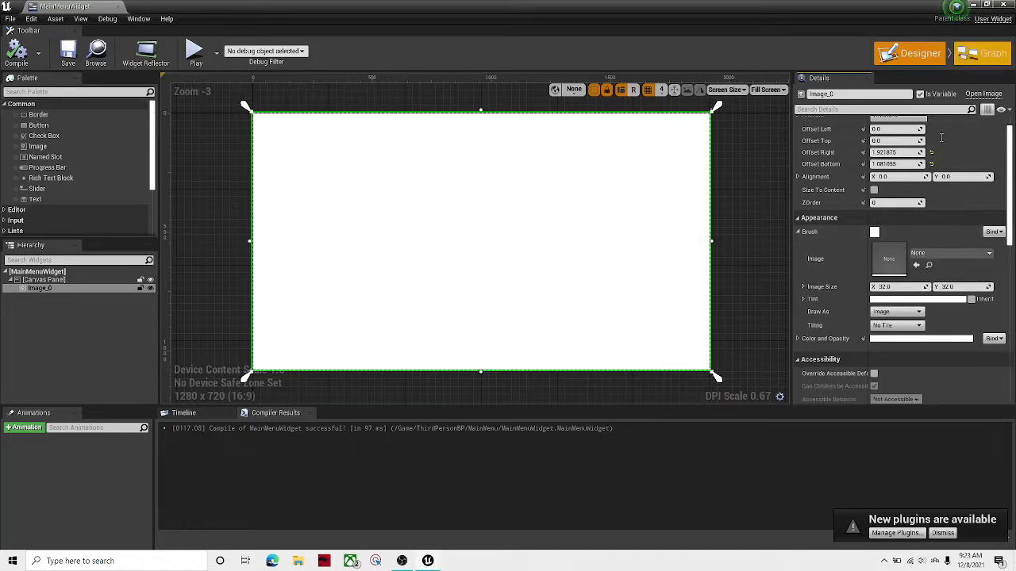
- Select the preview texture in the MainMenu folder and assign it as the image's brush
click(988, 5)
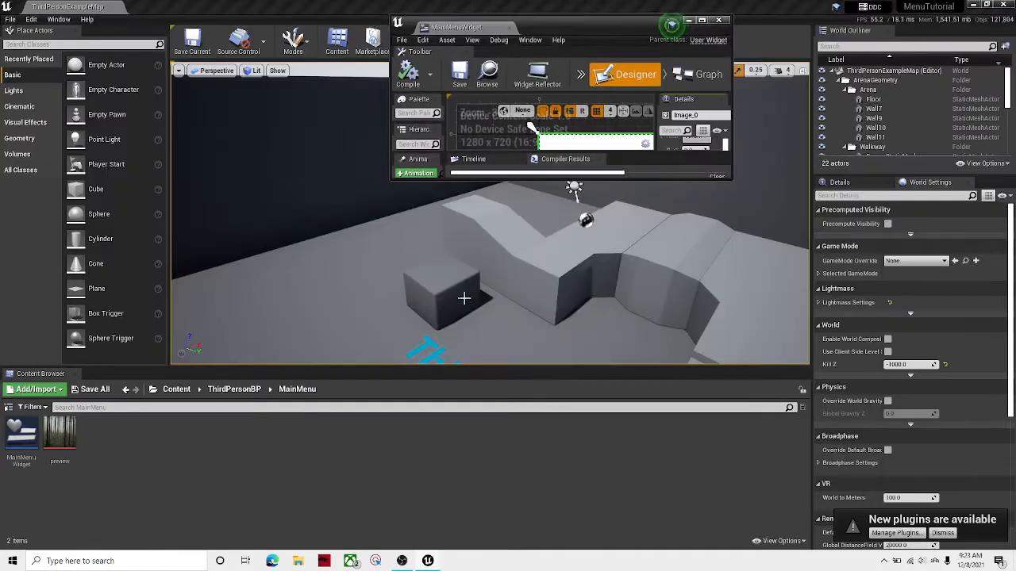
click(60, 438)
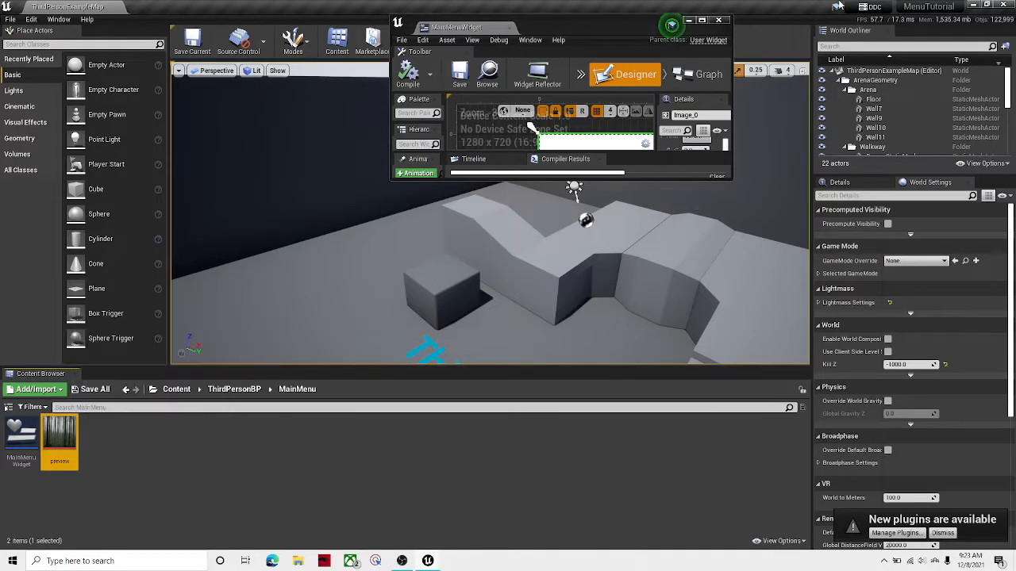
click(703, 22)
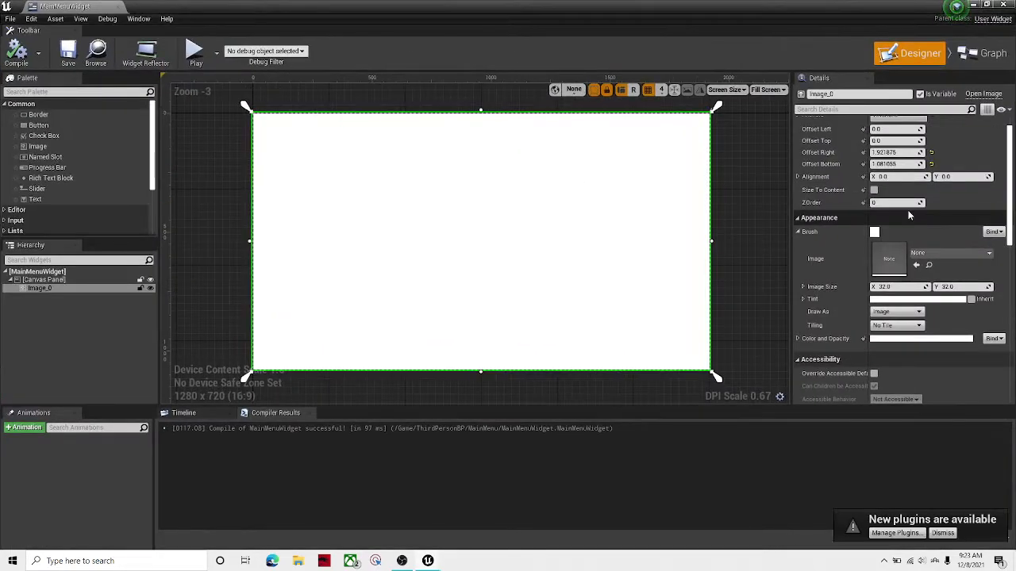
click(917, 267)
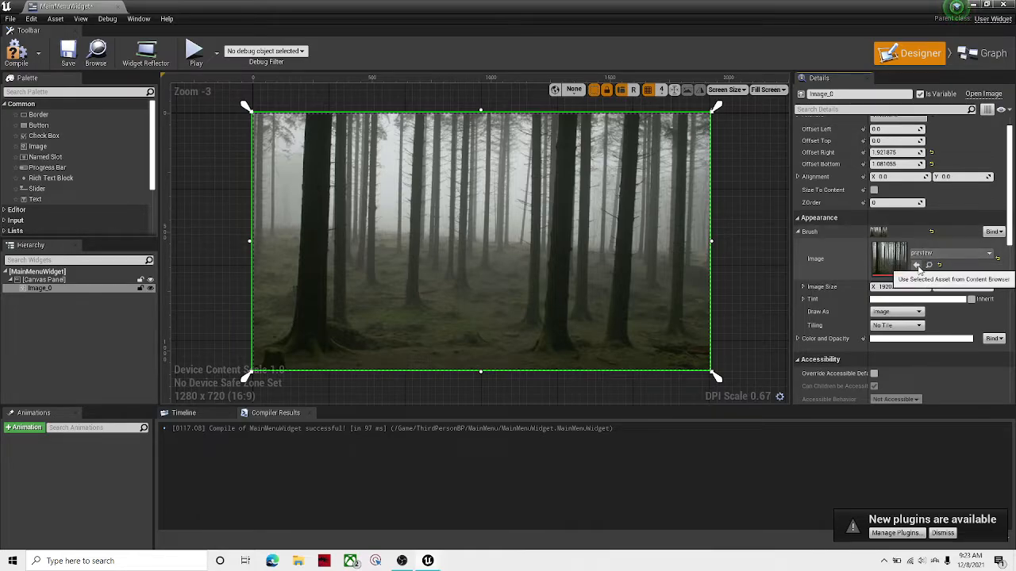
click(799, 231)
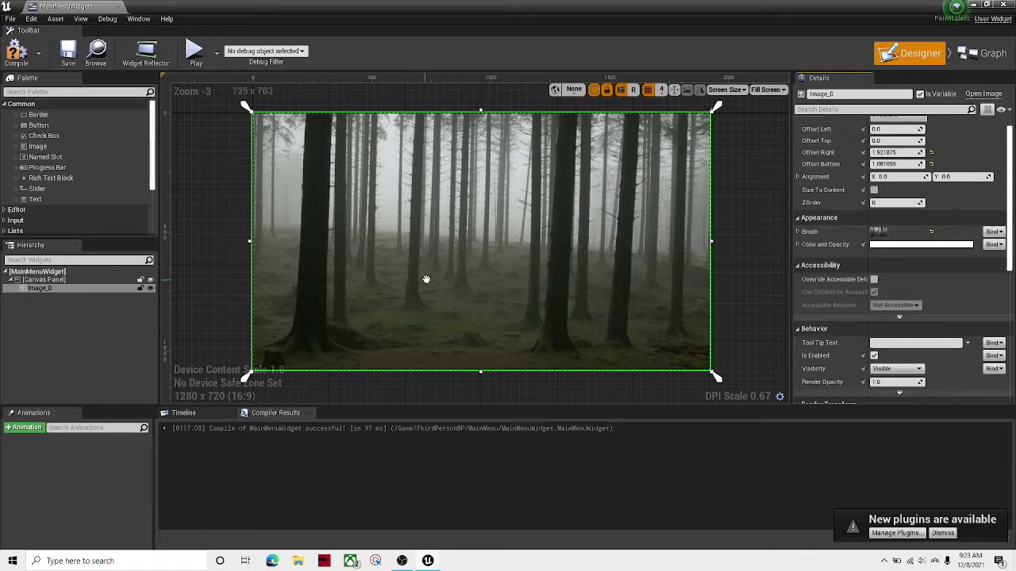
- Compile the widget and set Save on Compile to On Success Only
scroll(423, 293, up, 4)
right_drag(442, 277, 374, 306)
scroll(482, 222, down, 3)
right_drag(401, 267, 416, 190)
scroll(415, 191, down, 1)
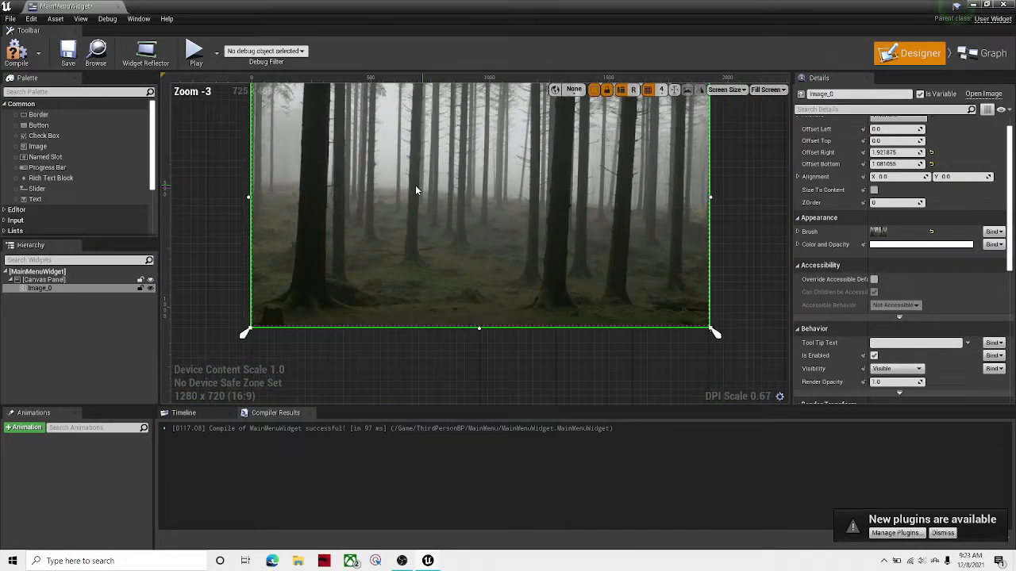
click(17, 54)
click(38, 53)
mouse_move(83, 75)
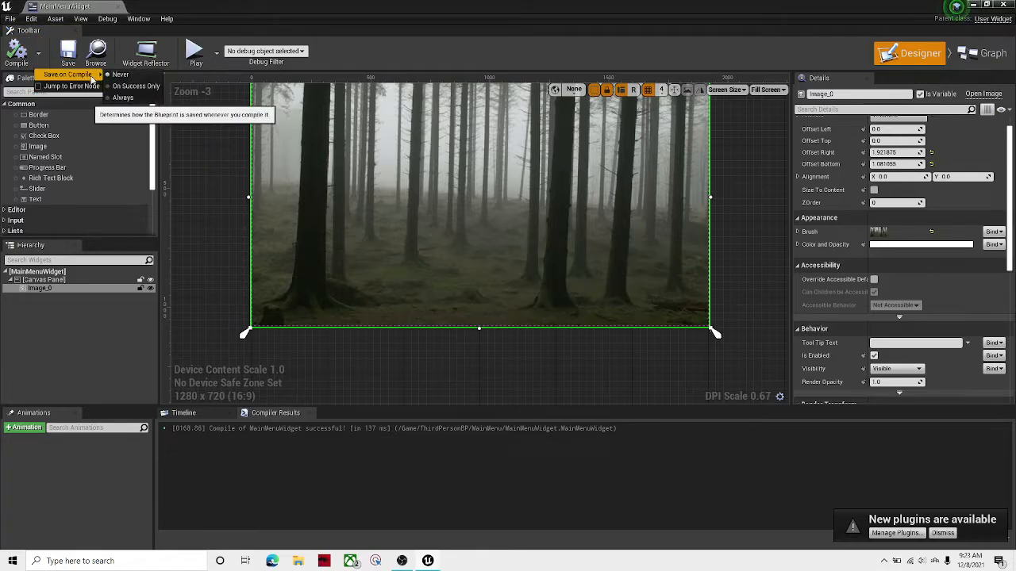
click(120, 88)
- Add a Vertical Box over the lower left of the background and size it to about 262 by 625
mouse_move(192, 180)
right_down()
mouse_move(181, 223)
mouse_move(199, 193)
right_up()
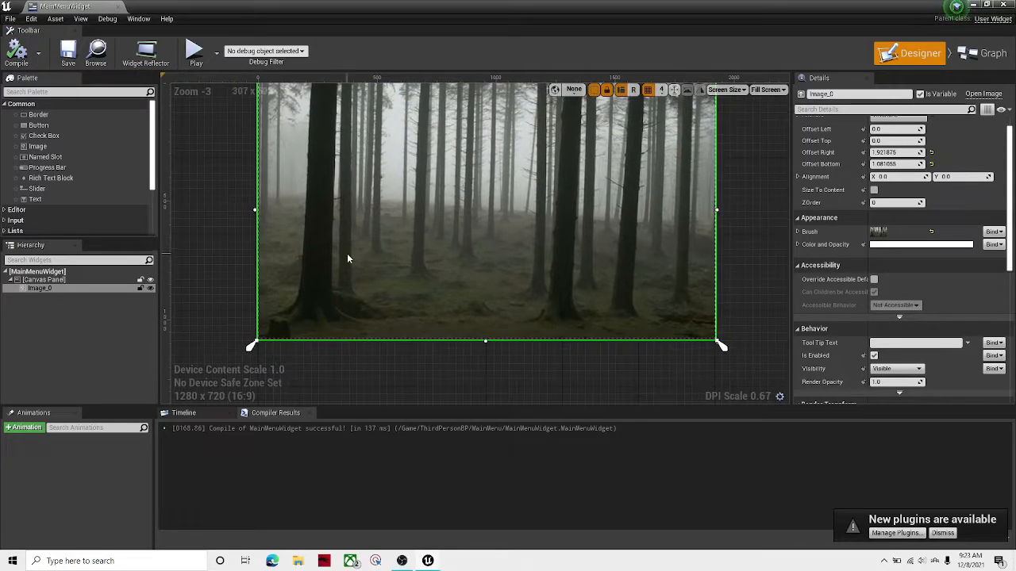
scroll(347, 253, down, 1)
right_drag(346, 254, 416, 204)
scroll(365, 270, up, 3)
scroll(352, 260, down, 1)
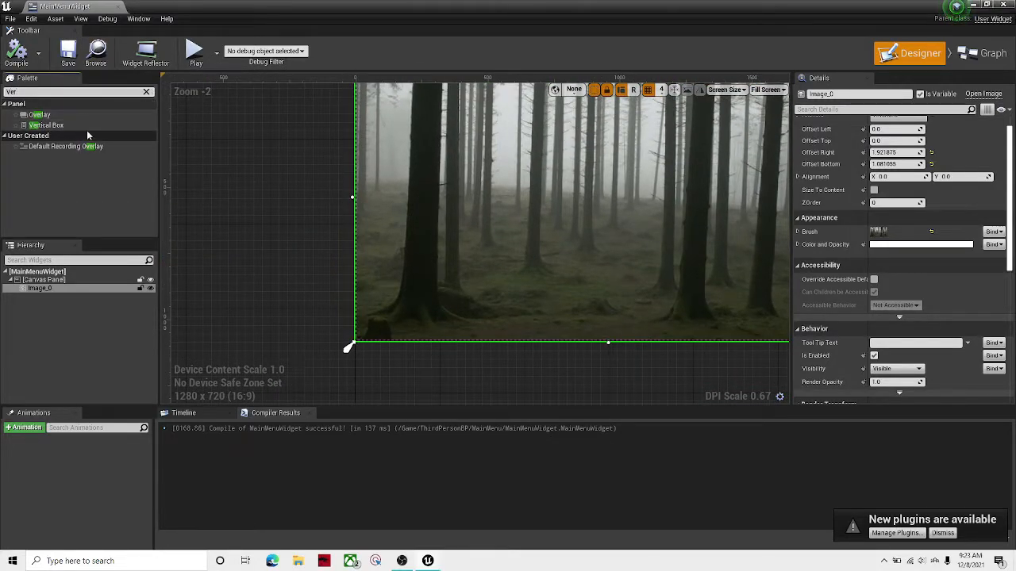
drag(47, 124, 392, 160)
right_drag(433, 189, 374, 178)
drag(359, 188, 347, 315)
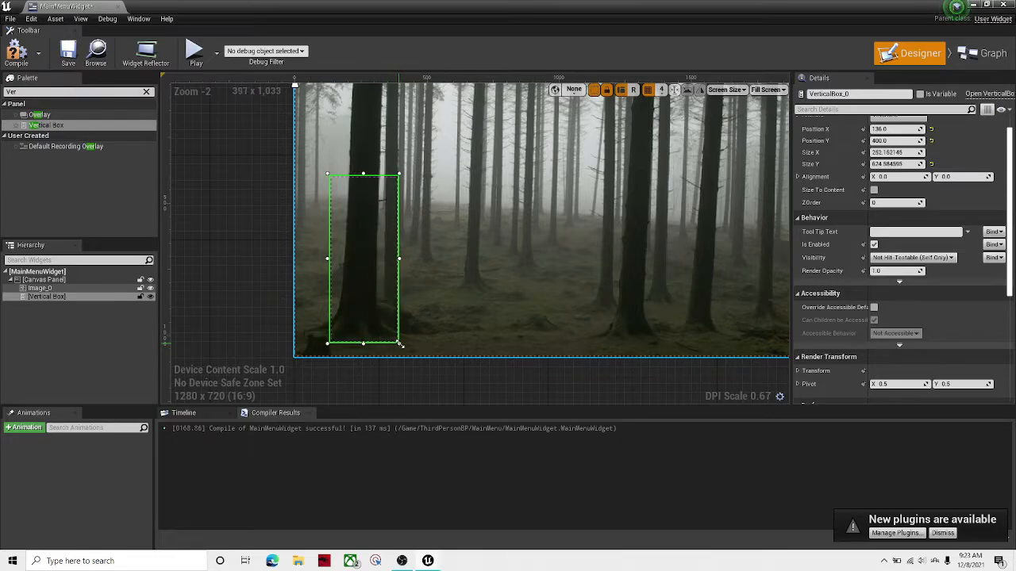
- Move the vertical box to about X 84 and enlarge it to about 332 by 749, with its top at about Y 260
mouse_move(378, 268)
mouse_down()
mouse_move(371, 255)
mouse_move(364, 267)
mouse_up()
right_drag(330, 265, 321, 295)
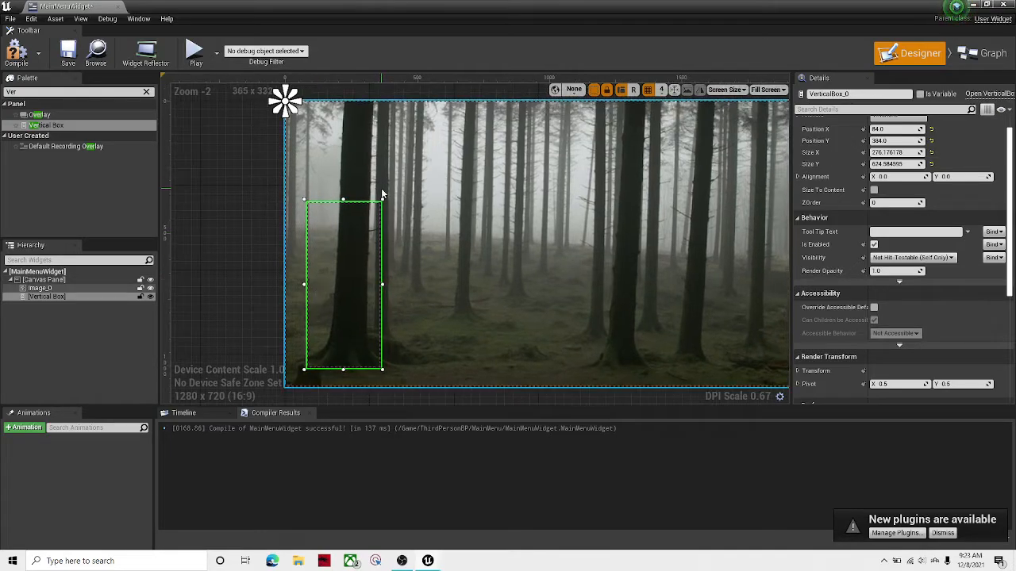
drag(382, 201, 398, 168)
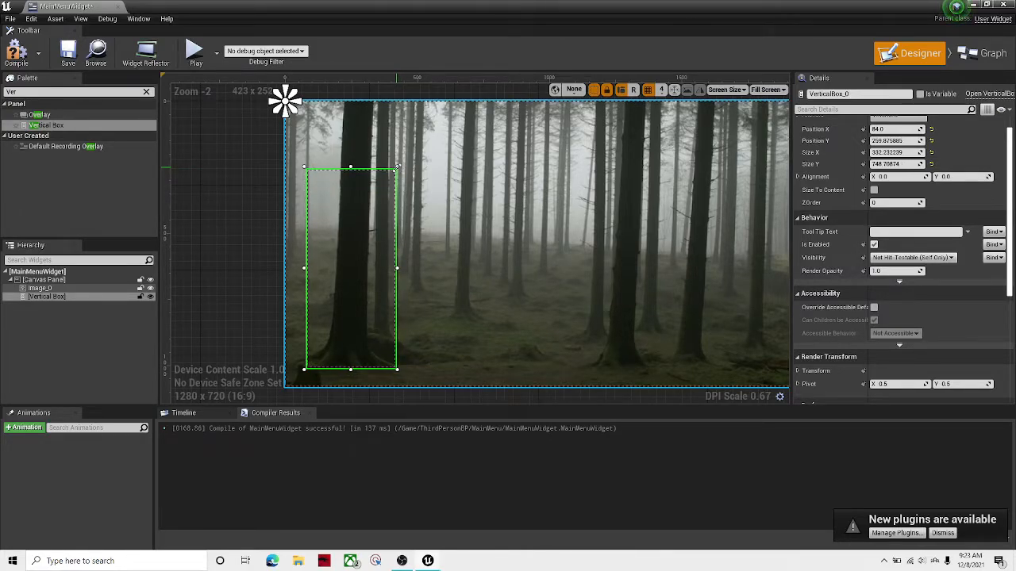
right_drag(324, 244, 461, 165)
- Compile the widget and add a Button inside the vertical box
click(146, 93)
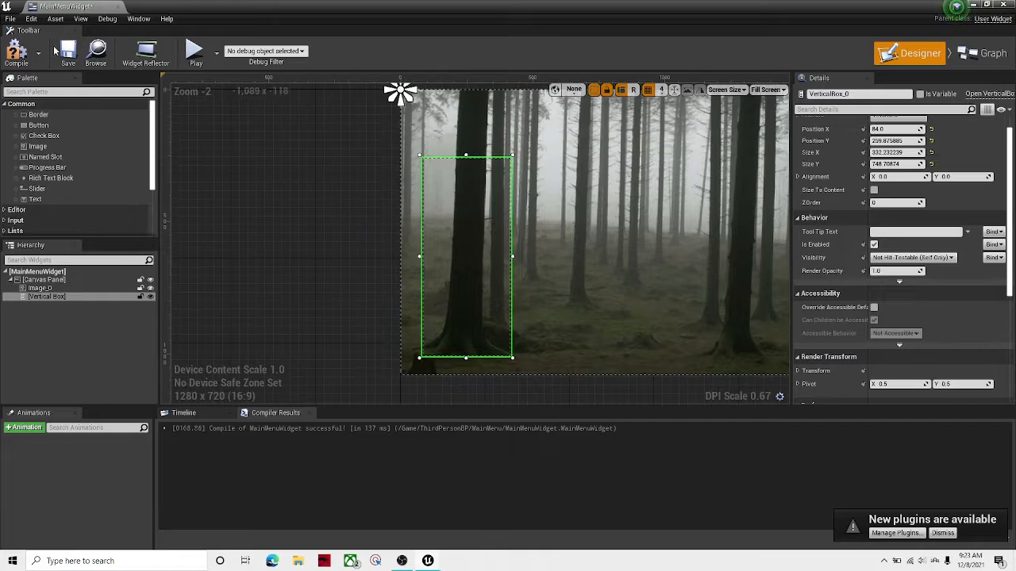
click(22, 64)
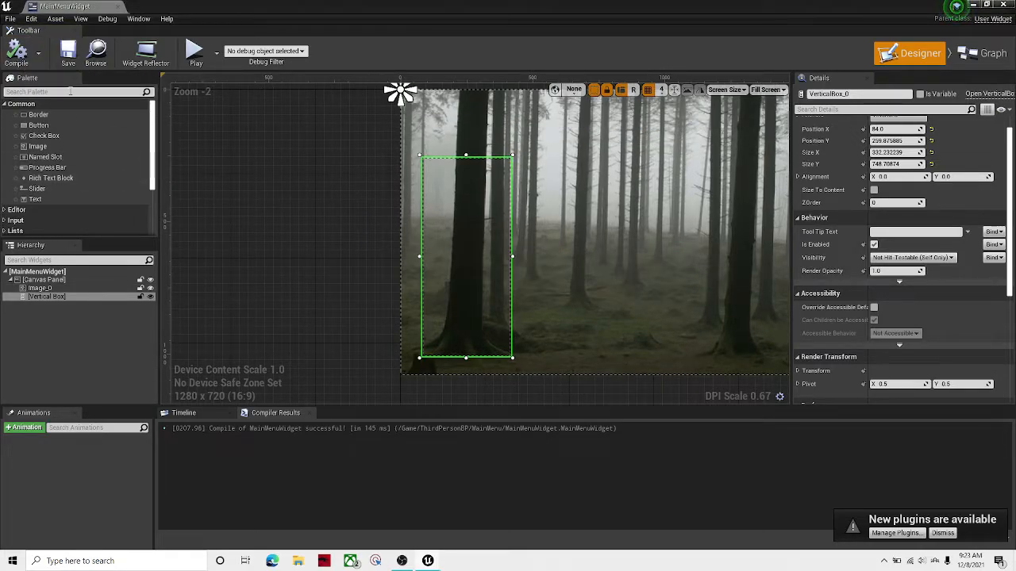
click(70, 92)
drag(55, 125, 372, 176)
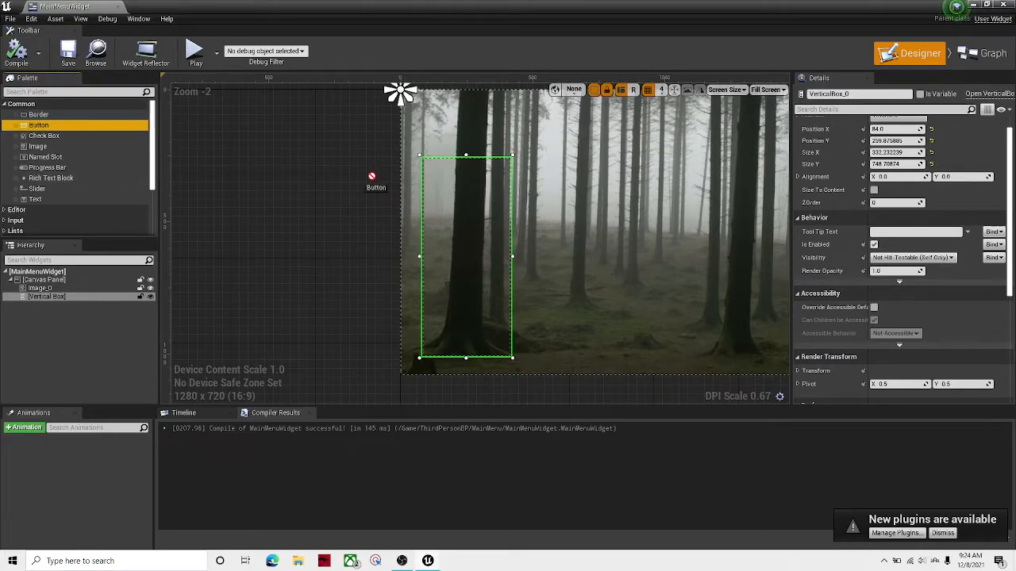
drag(454, 177, 456, 181)
scroll(644, 160, up, 6)
scroll(562, 157, down, 2)
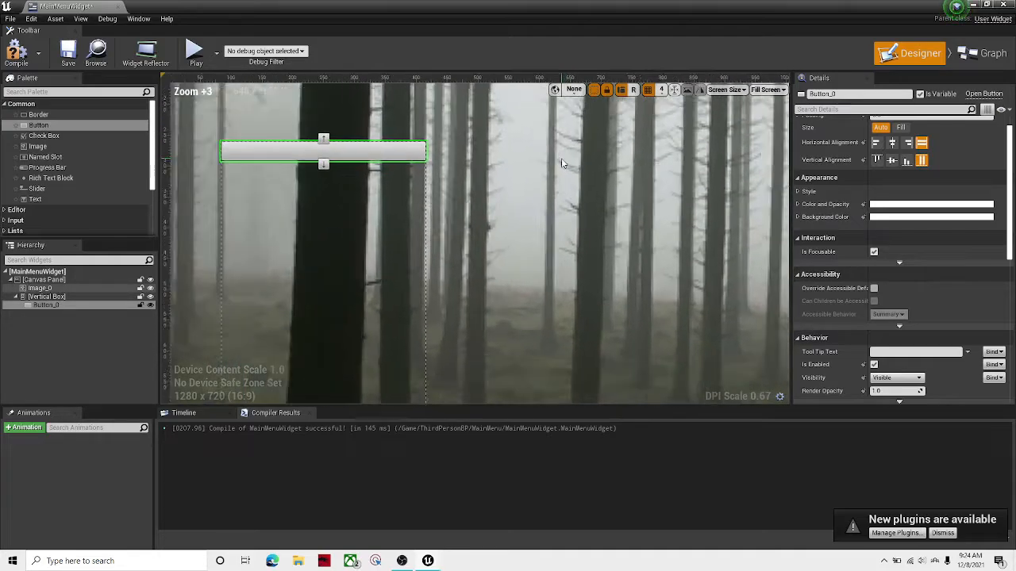
- Rename the new button in the vertical box to Start Game and set its slot size to Fill
scroll(938, 148, up, 2)
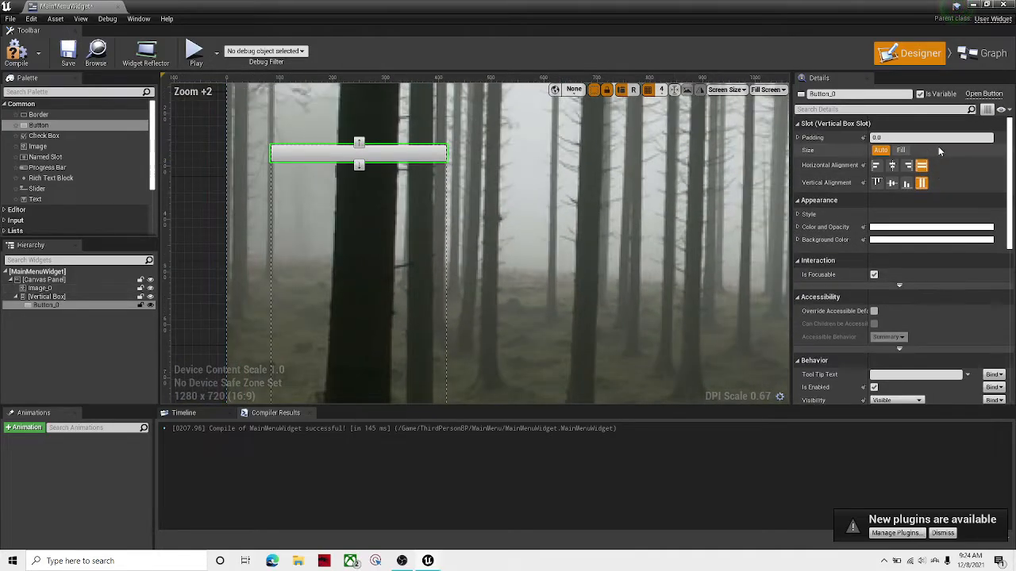
click(871, 95)
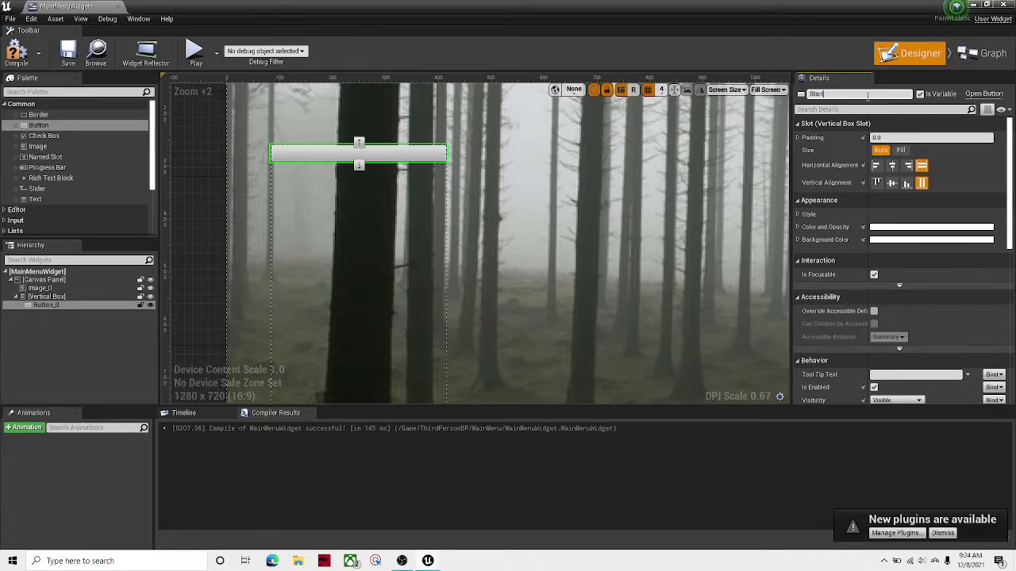
click(901, 150)
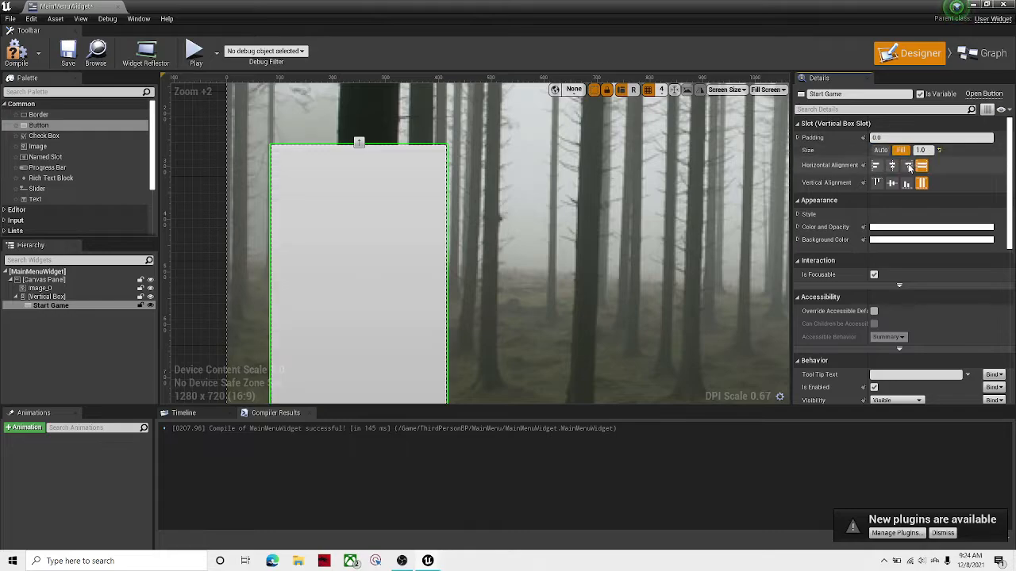
- Look through the Start Game button's slot, appearance, behavior, navigation and event properties
scroll(906, 227, down, 3)
scroll(906, 227, up, 3)
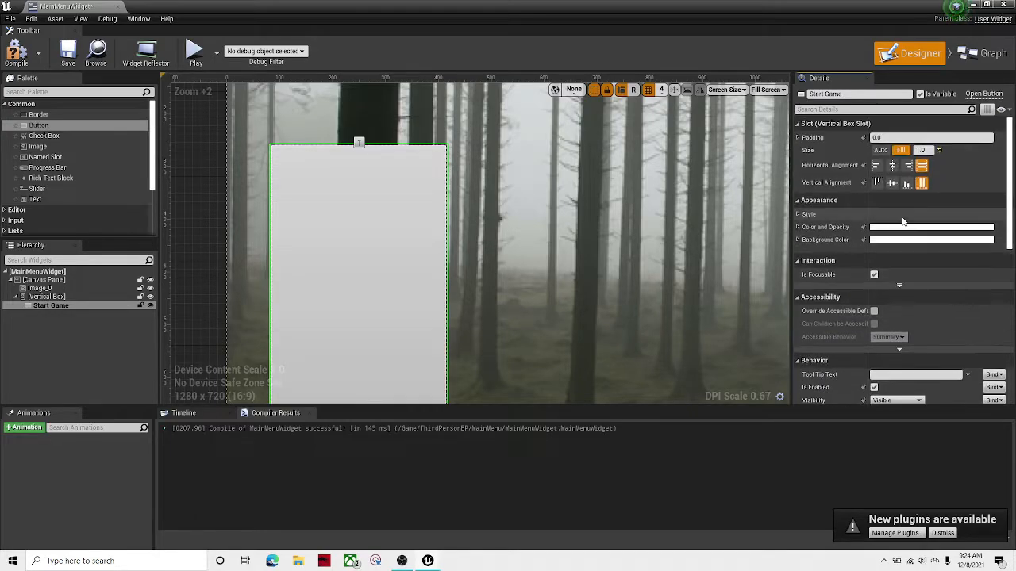
click(797, 227)
click(797, 228)
scroll(538, 293, down, 3)
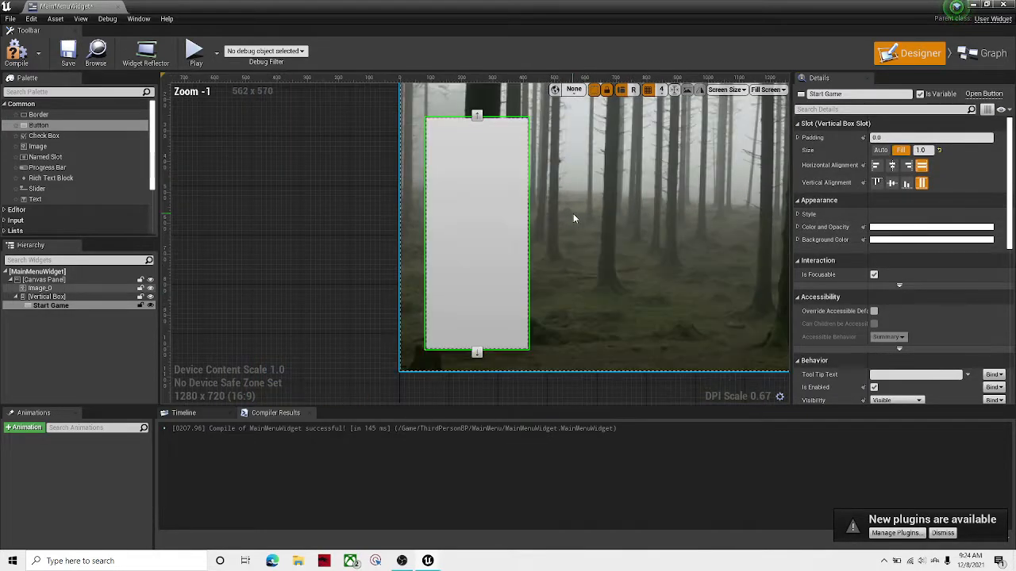
scroll(866, 323, down, 10)
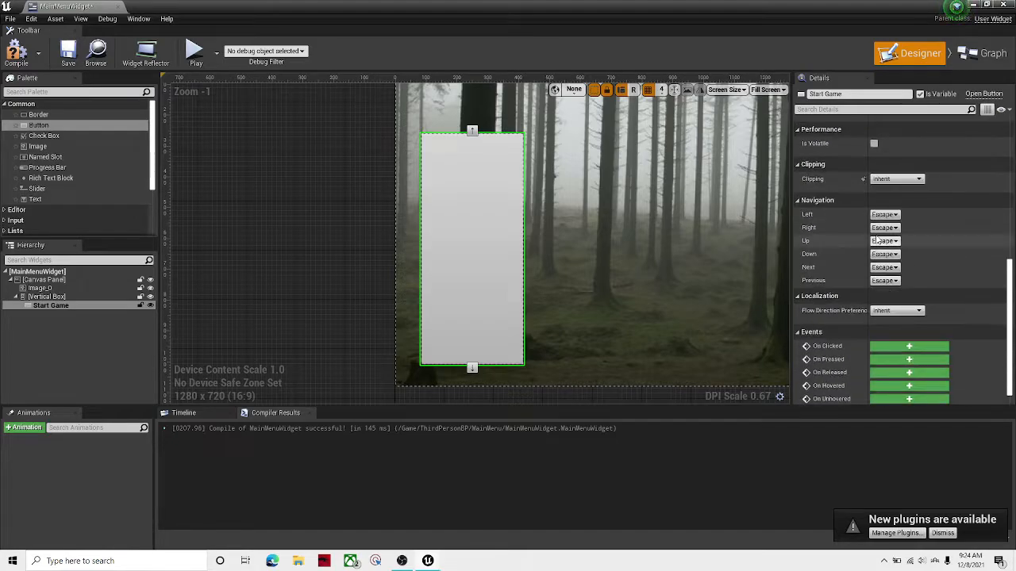
scroll(887, 280, up, 7)
scroll(888, 280, up, 5)
scroll(584, 151, up, 3)
scroll(920, 265, up, 2)
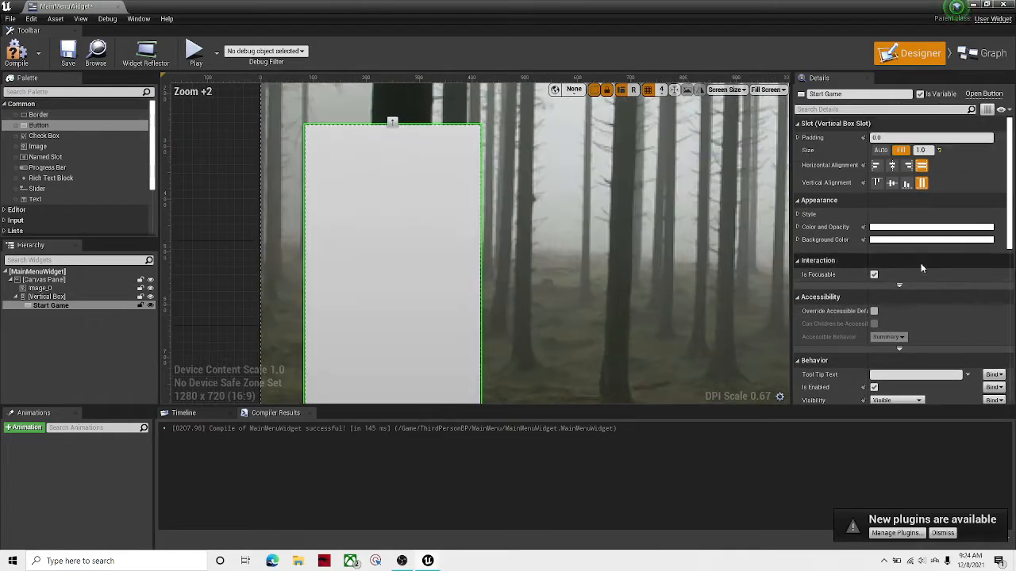
scroll(827, 285, down, 11)
scroll(873, 238, up, 4)
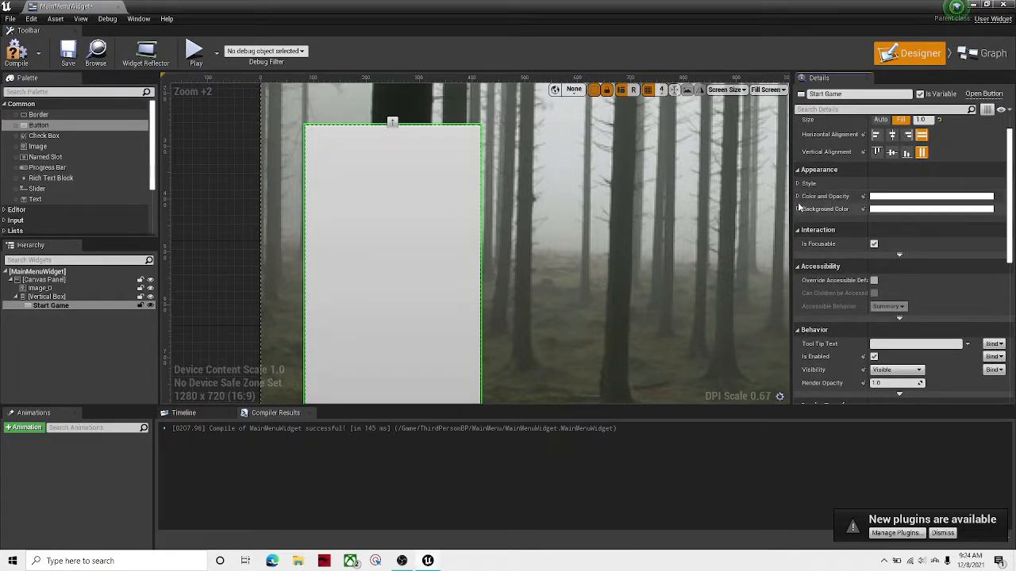
click(798, 196)
click(798, 196)
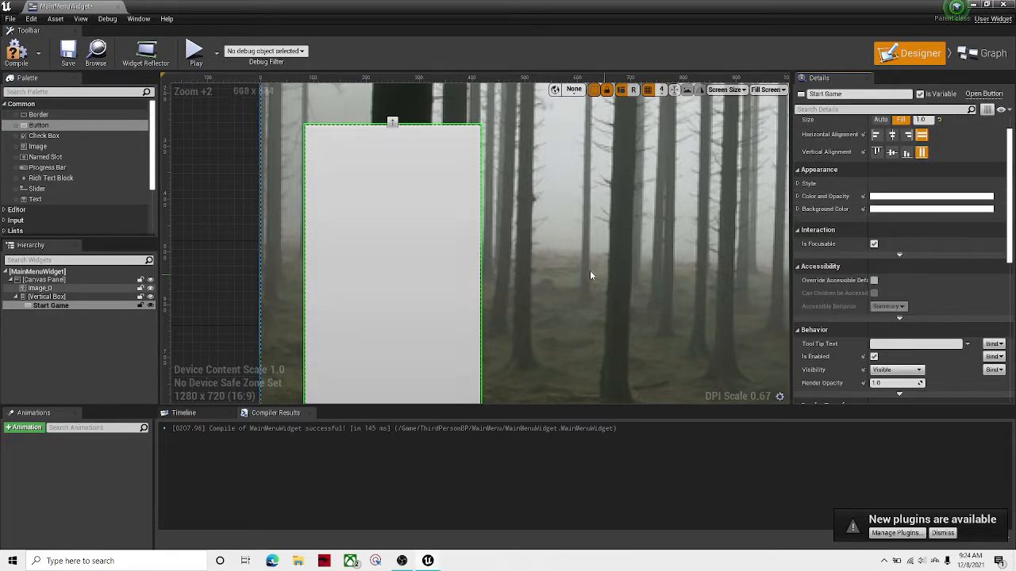
- Add a Text widget inside the Start Game button and set its text to Start Game
scroll(589, 270, down, 4)
right_drag(585, 212, 560, 228)
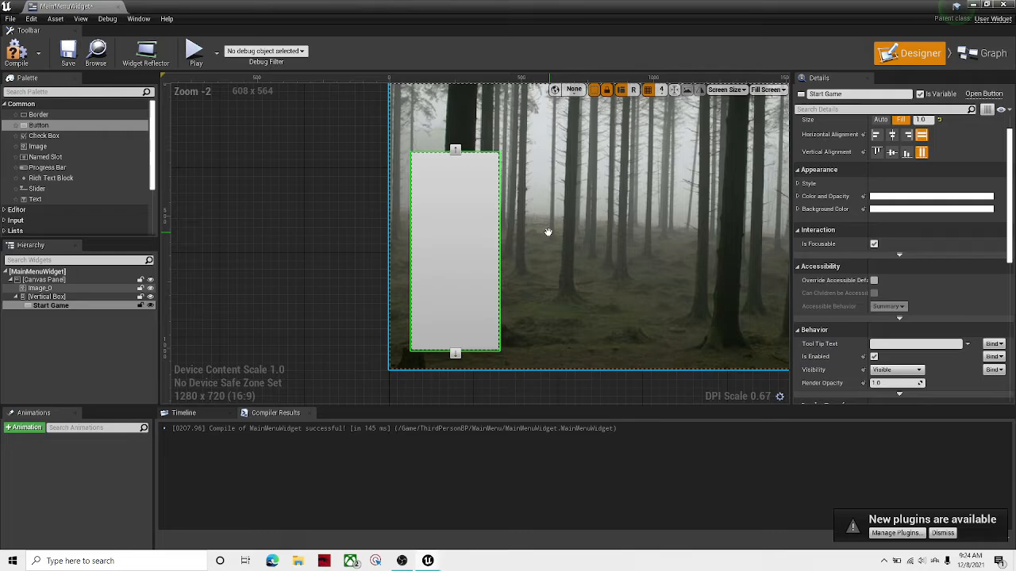
click(48, 202)
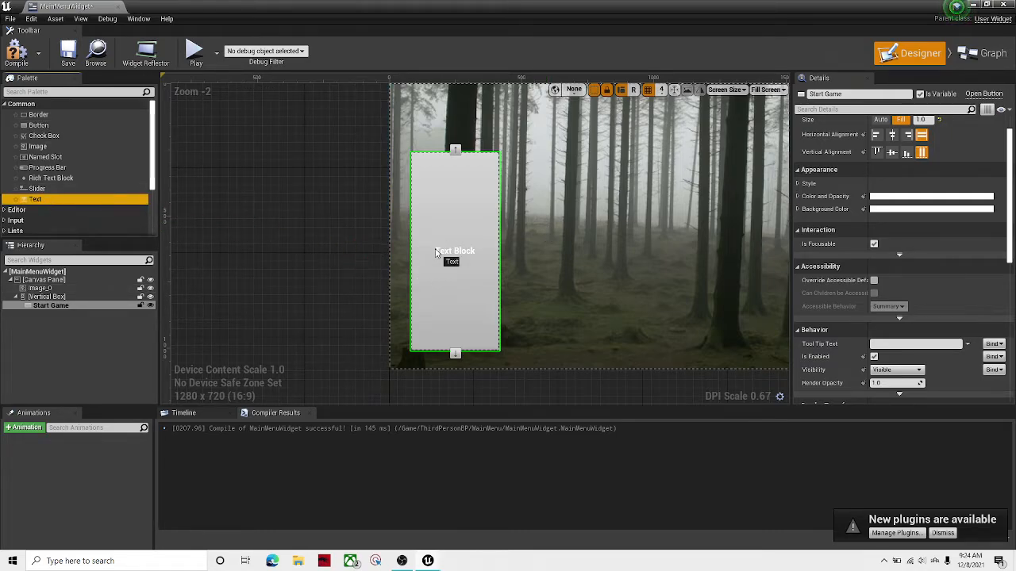
drag(435, 252, 438, 252)
scroll(946, 177, up, 1)
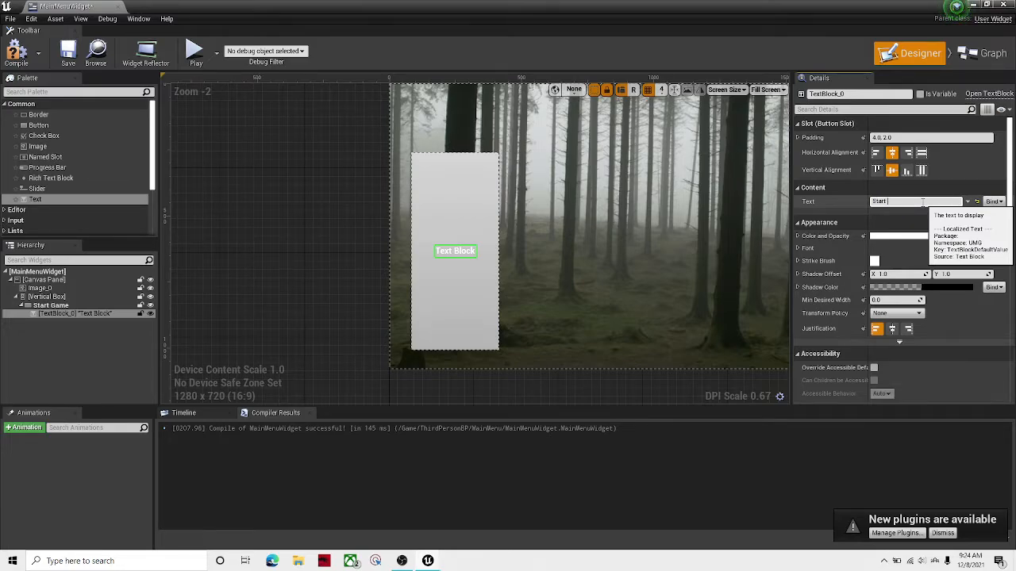
key(Return)
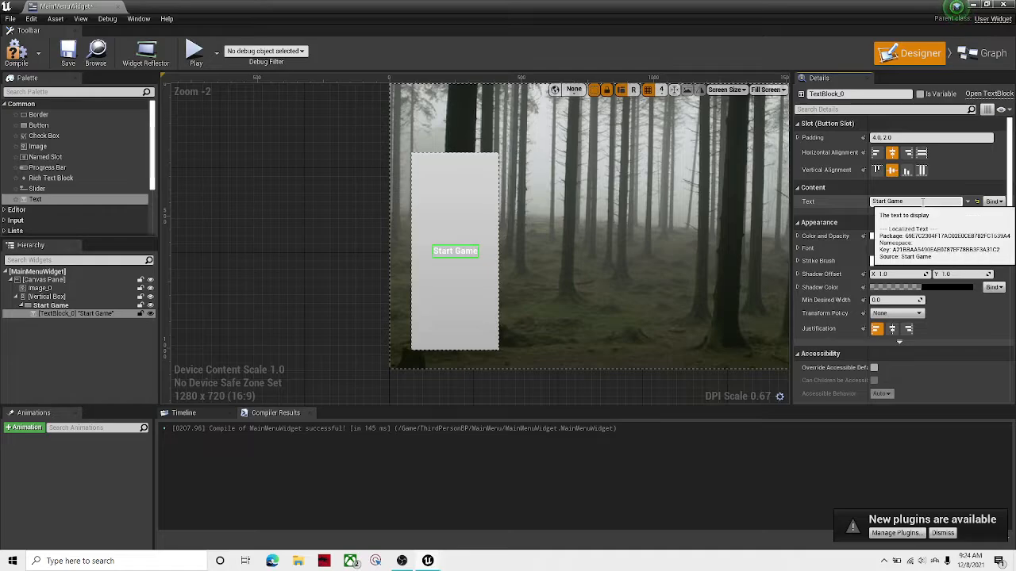
click(951, 173)
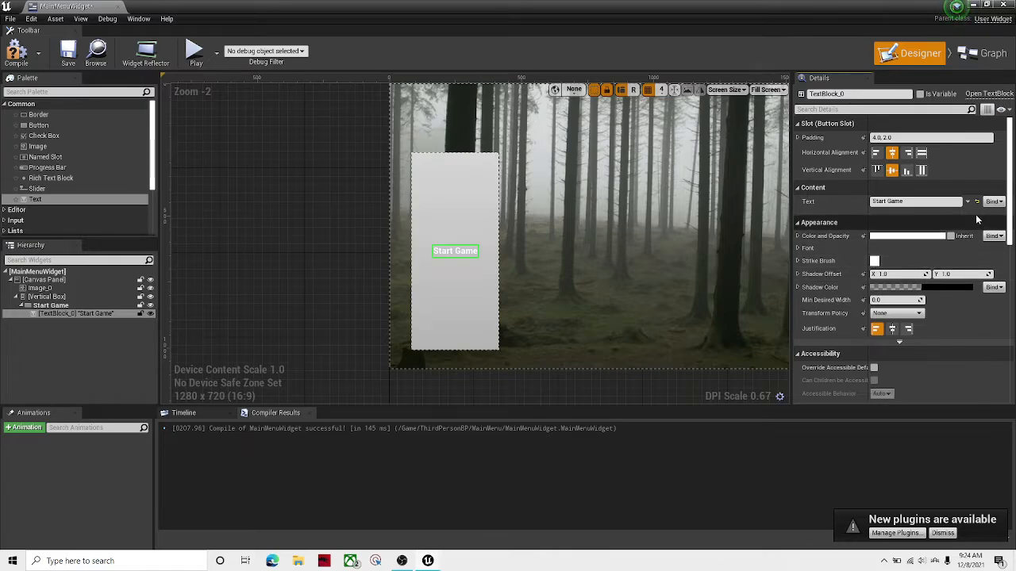
click(483, 192)
click(476, 252)
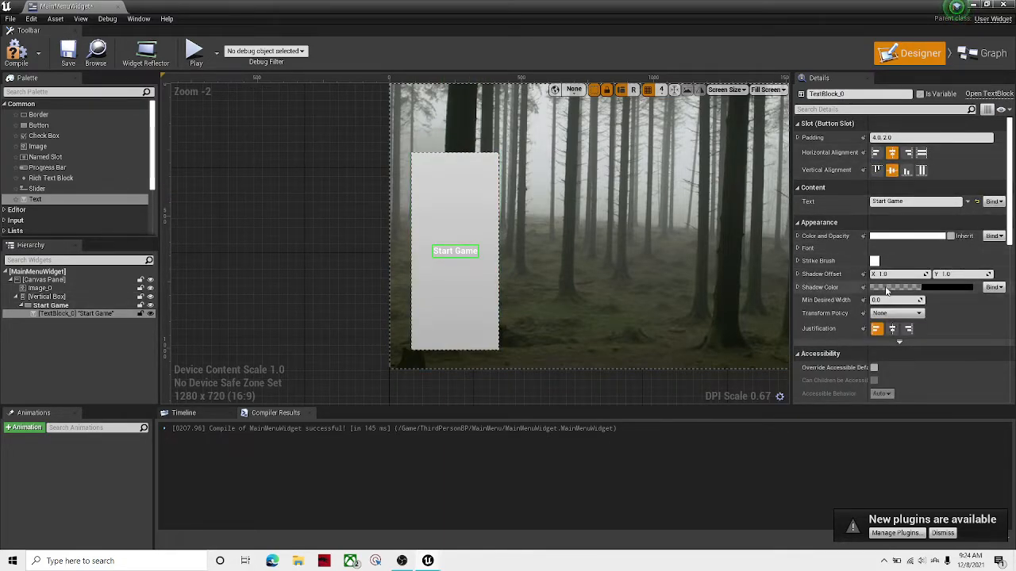
click(487, 208)
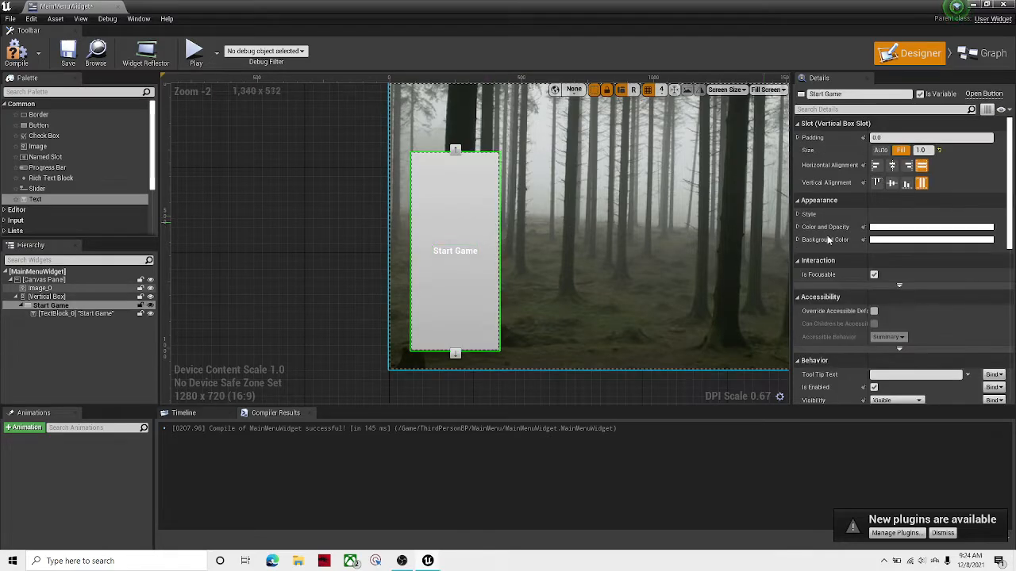
scroll(878, 242, down, 5)
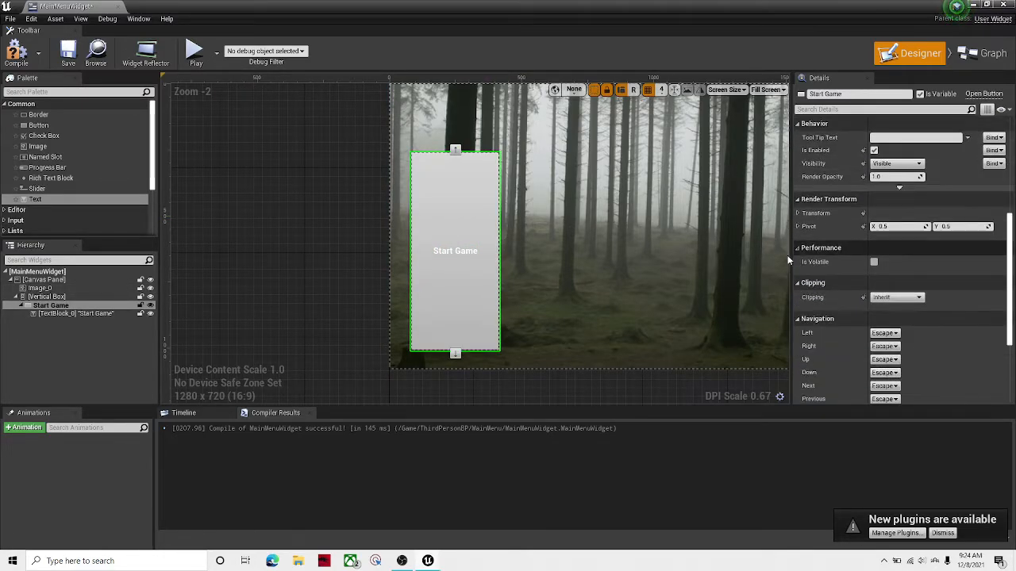
- Duplicate the Start Game button twice so that three equal buttons fill the vertical box
right_click(484, 194)
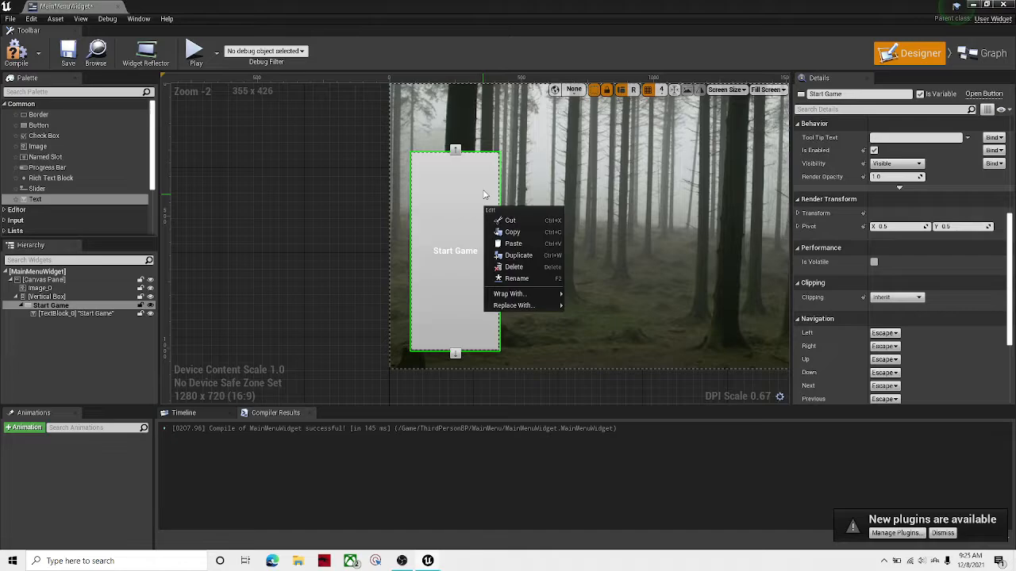
click(377, 210)
right_click(425, 208)
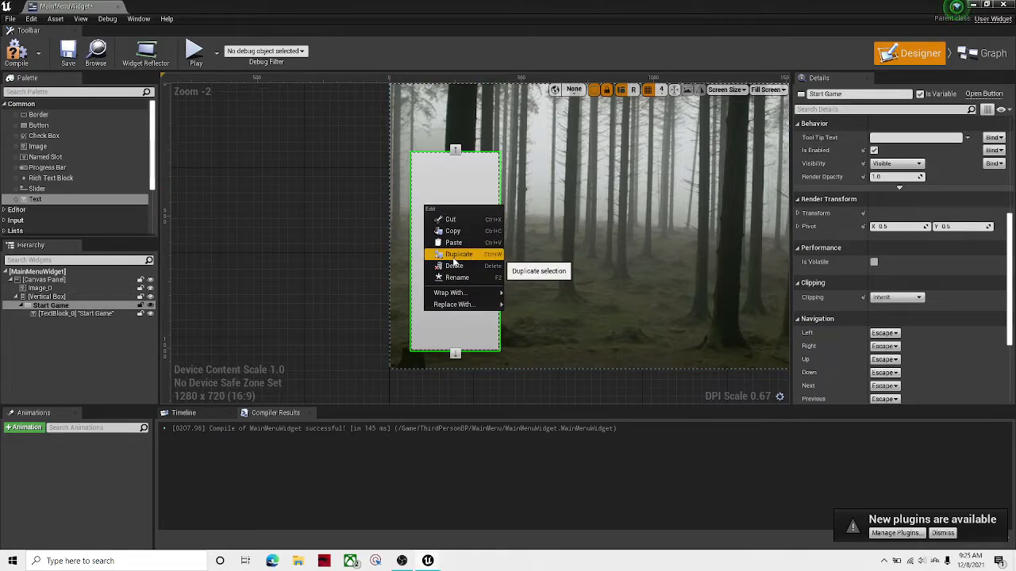
click(339, 260)
right_click(444, 187)
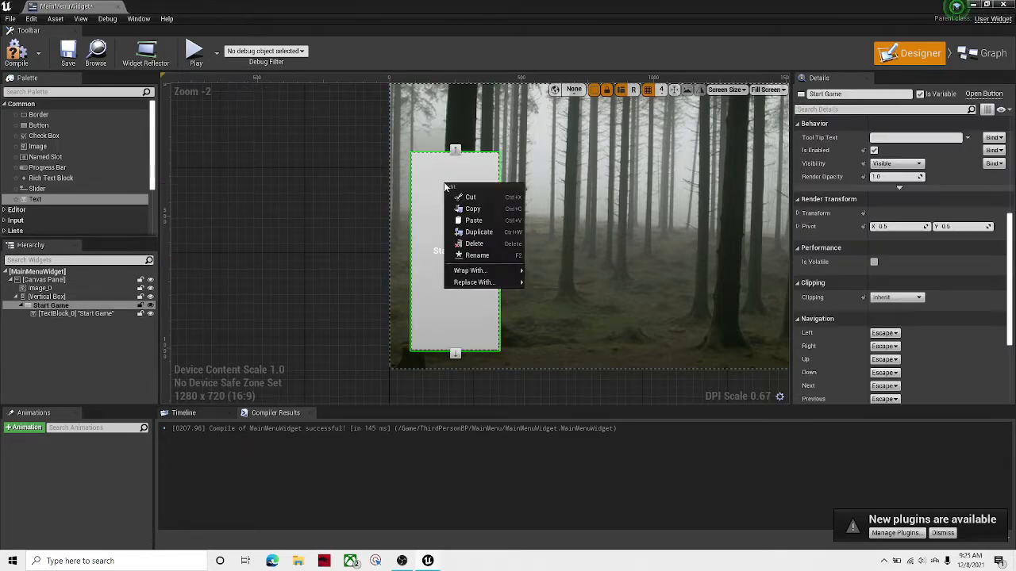
click(481, 232)
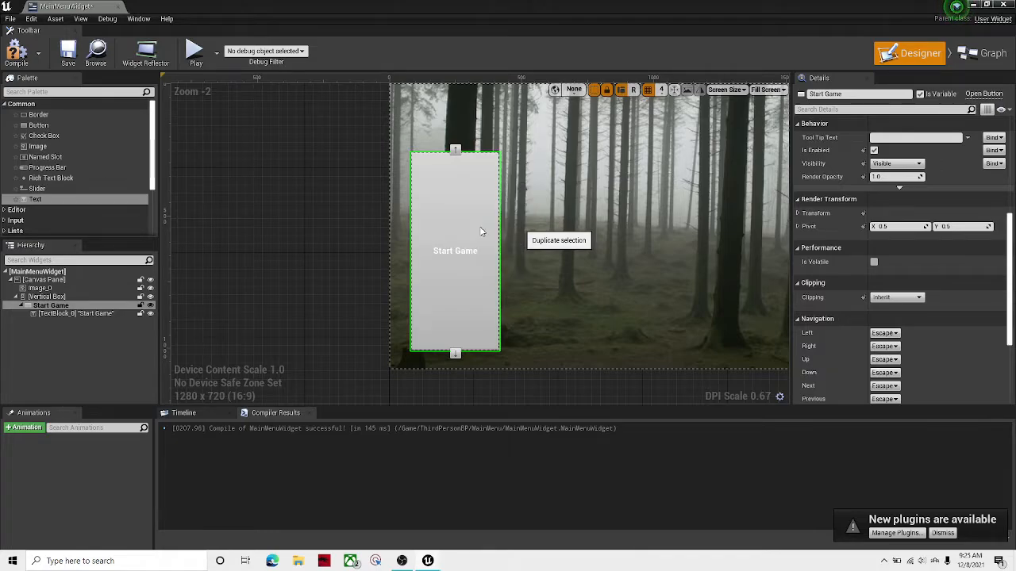
click(470, 222)
right_click(468, 221)
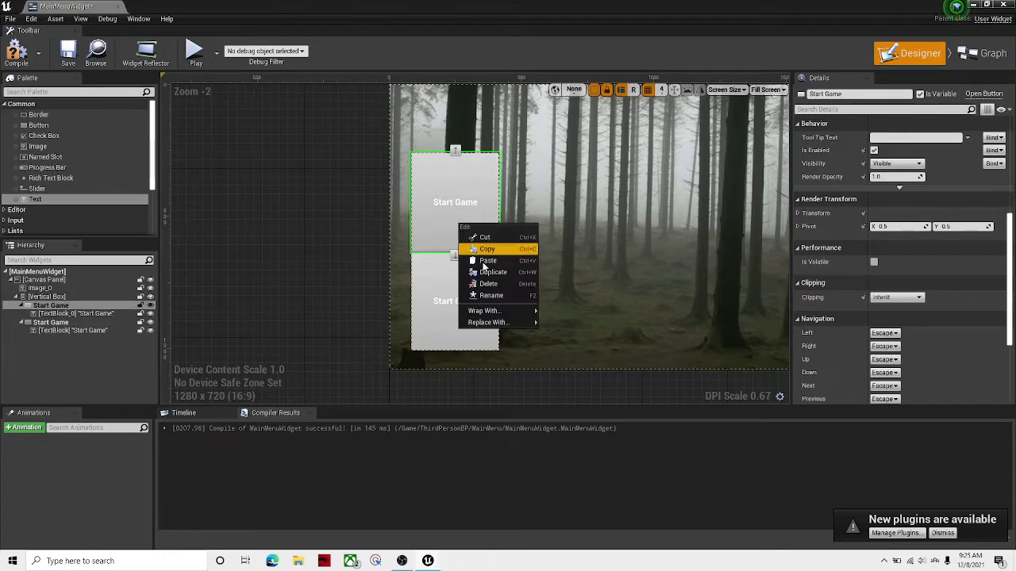
click(476, 271)
click(476, 325)
click(476, 252)
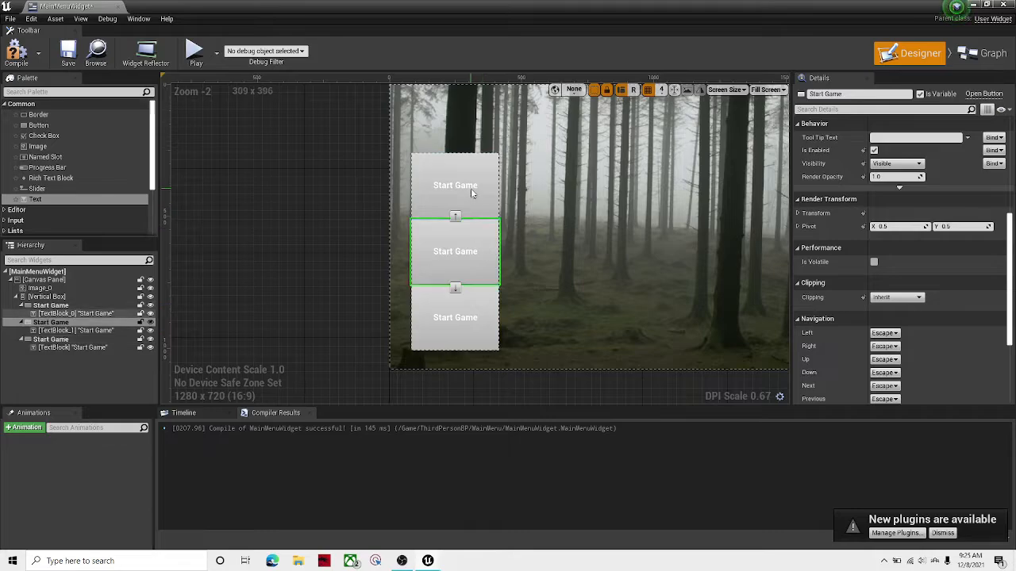
- Inspect the stacked buttons and the borders between them up close
click(471, 188)
click(422, 184)
right_drag(361, 244, 347, 279)
right_drag(460, 279, 443, 304)
scroll(810, 222, up, 5)
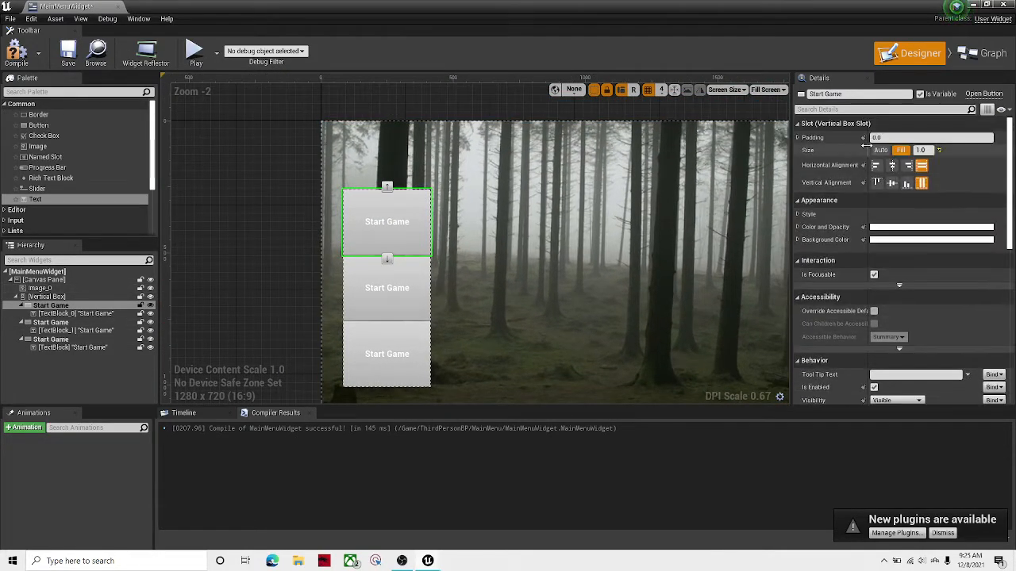
click(331, 280)
scroll(386, 299, up, 14)
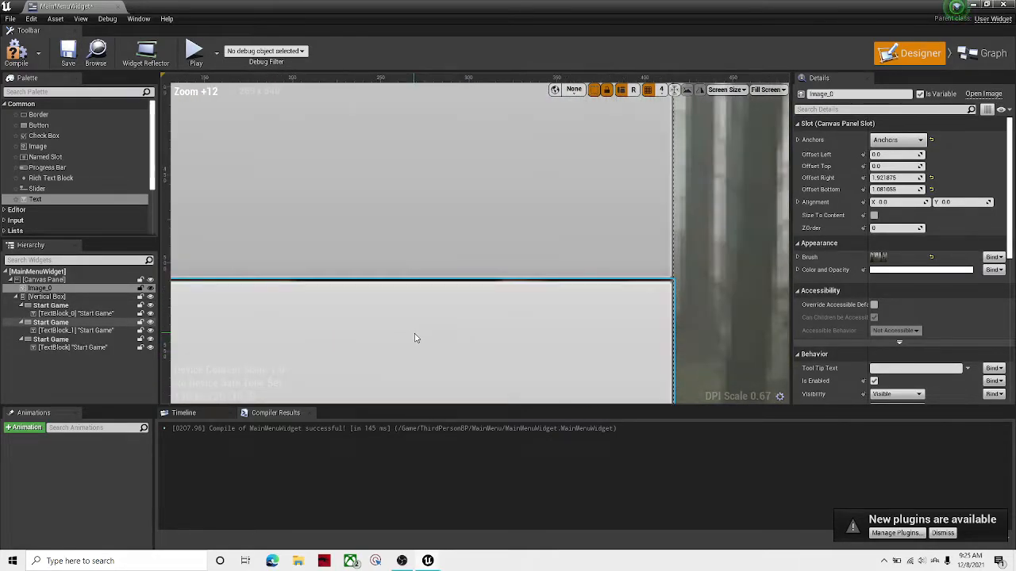
right_drag(508, 290, 445, 410)
scroll(434, 317, down, 10)
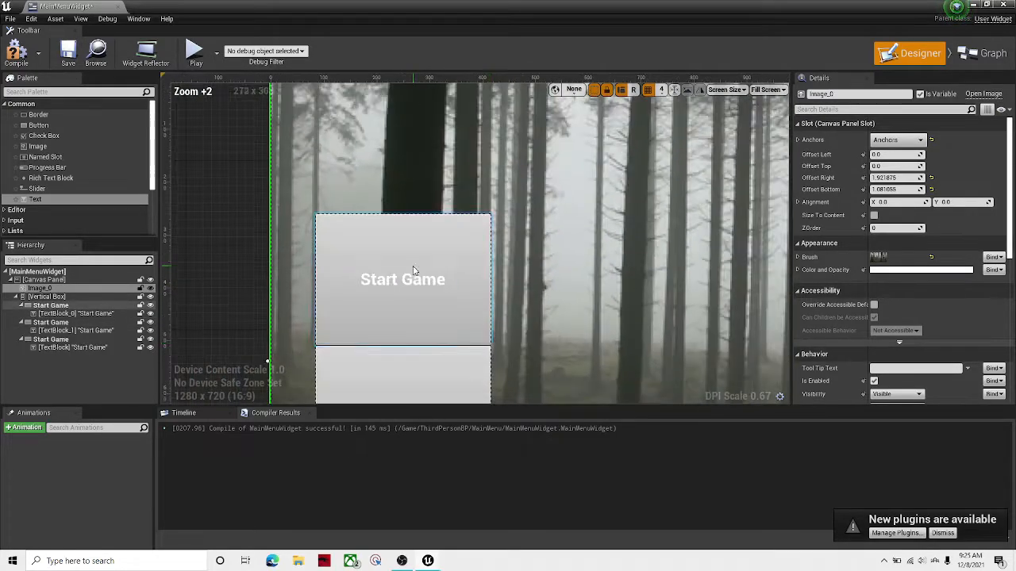
right_drag(415, 270, 436, 120)
scroll(576, 290, down, 3)
right_drag(560, 301, 547, 270)
- Set the slot padding of the first Start Game button in the vertical box to 20
click(474, 166)
right_drag(476, 174, 365, 215)
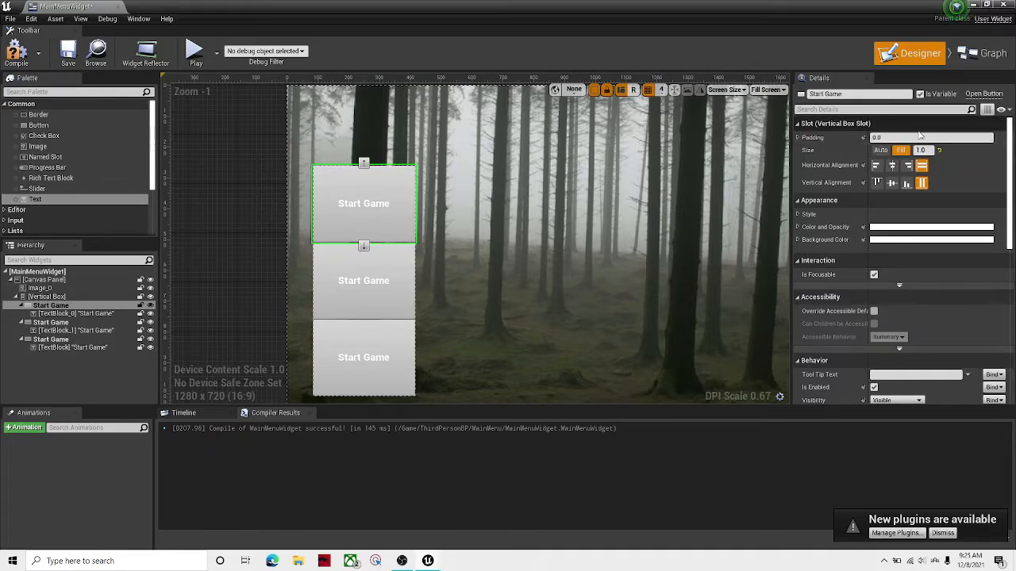
click(890, 136)
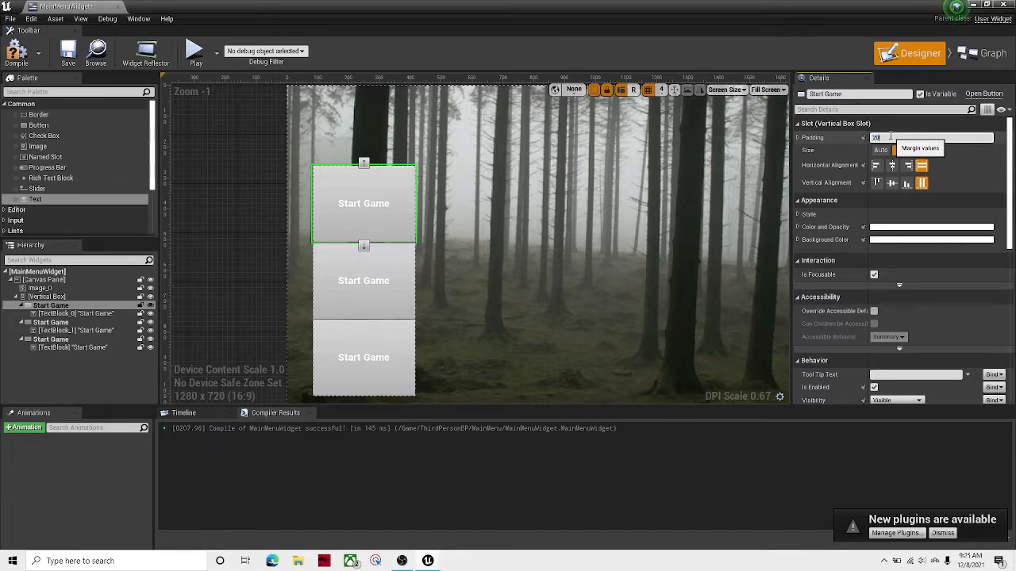
key(Return)
- Set the padding of the text block inside the middle button to 20
click(388, 287)
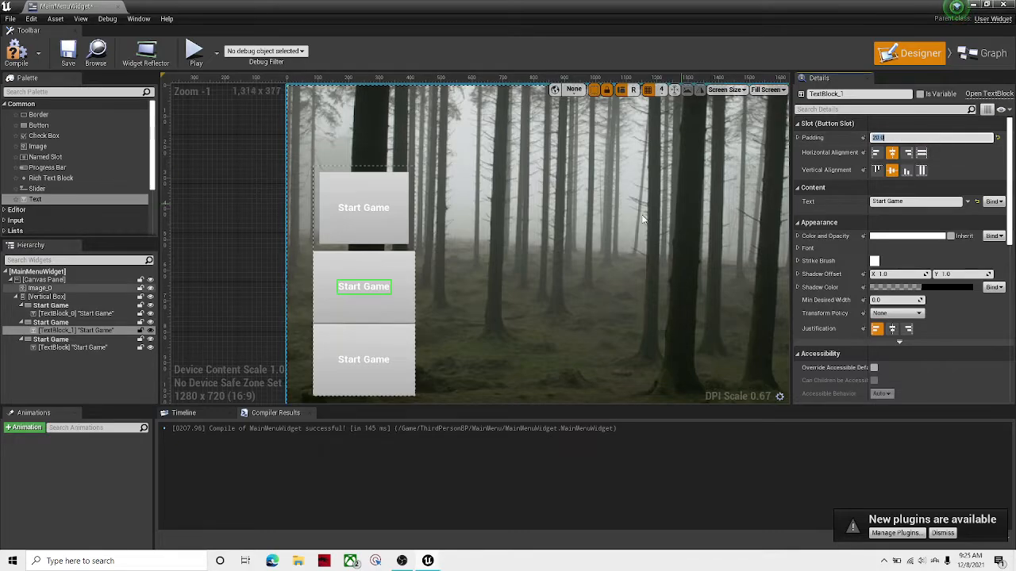
click(399, 305)
click(377, 287)
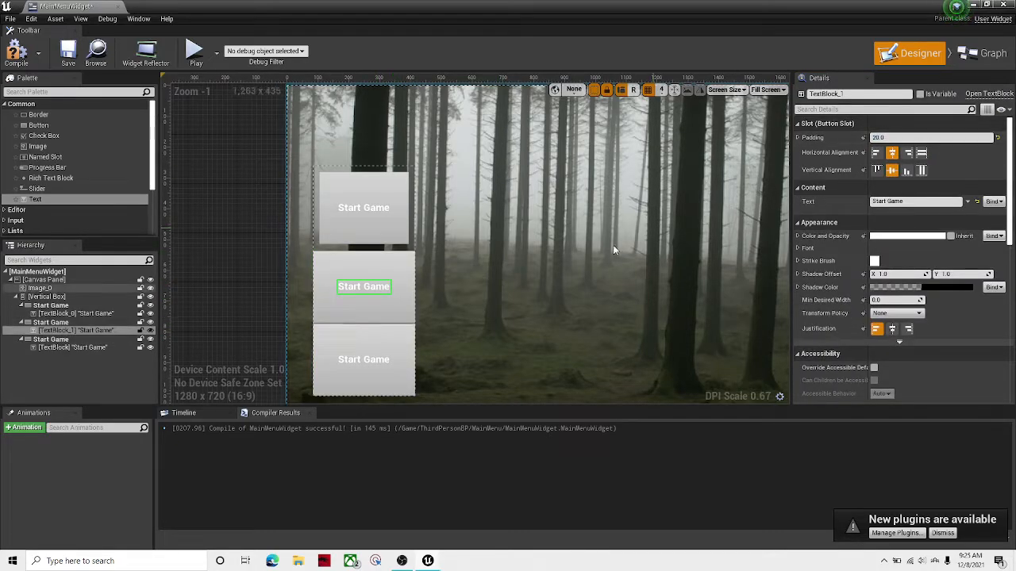
- Set the middle button's own slot padding in the vertical box to 20 on all sides
click(404, 298)
click(797, 138)
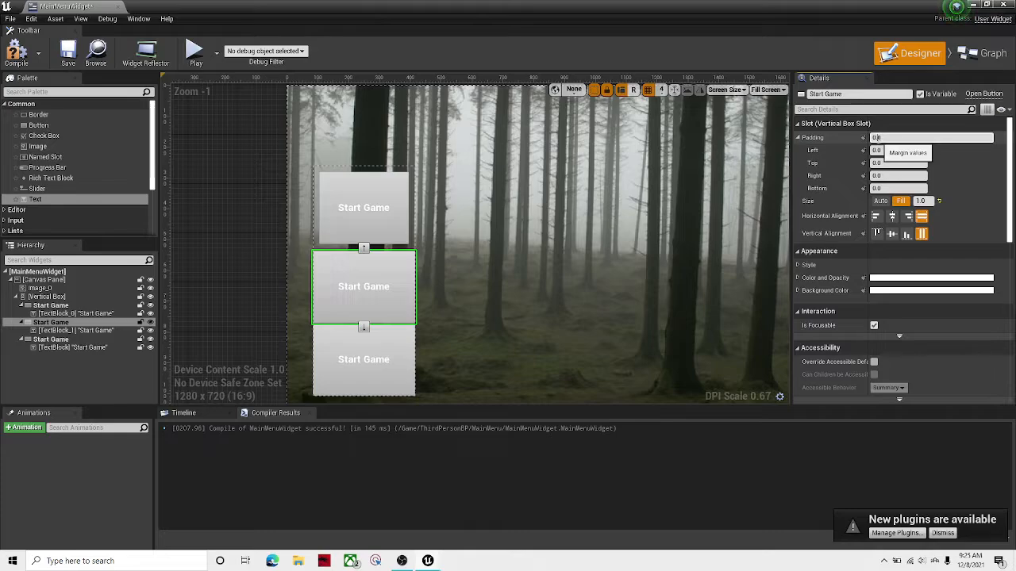
key(Return)
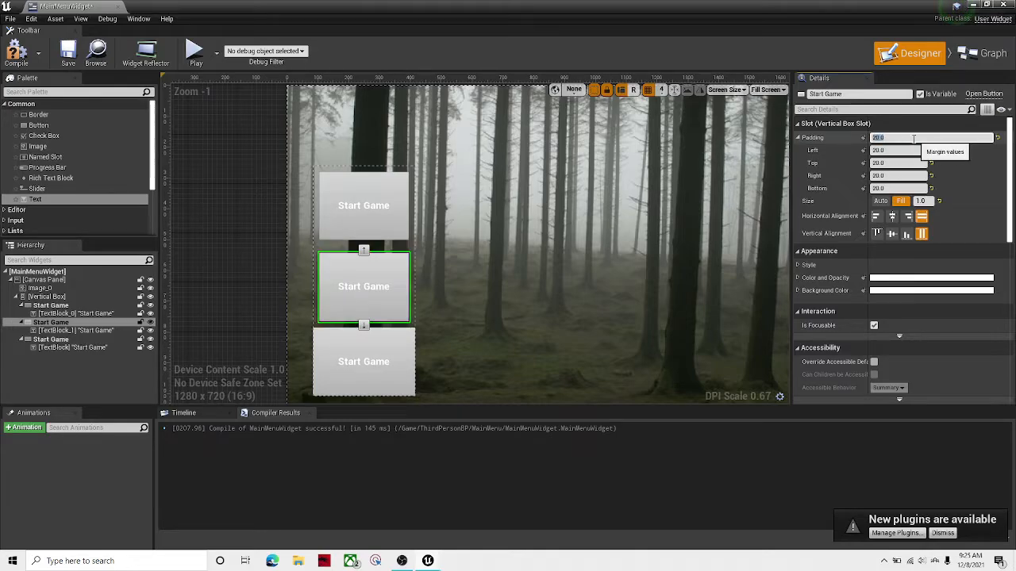
- Set the slot padding of the last button in the vertical box to 20 on all sides and clear the selection
click(388, 361)
click(400, 366)
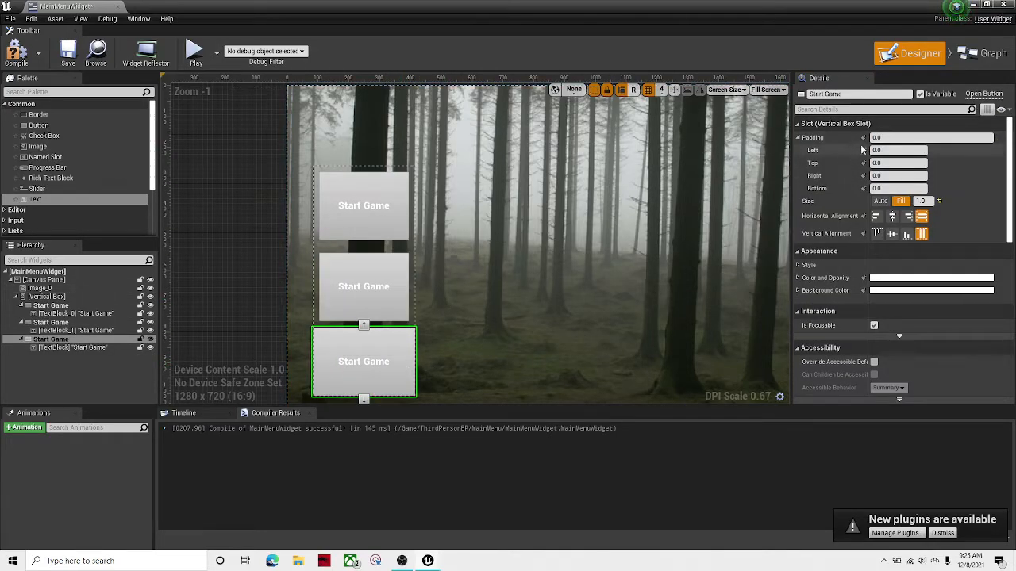
key(Return)
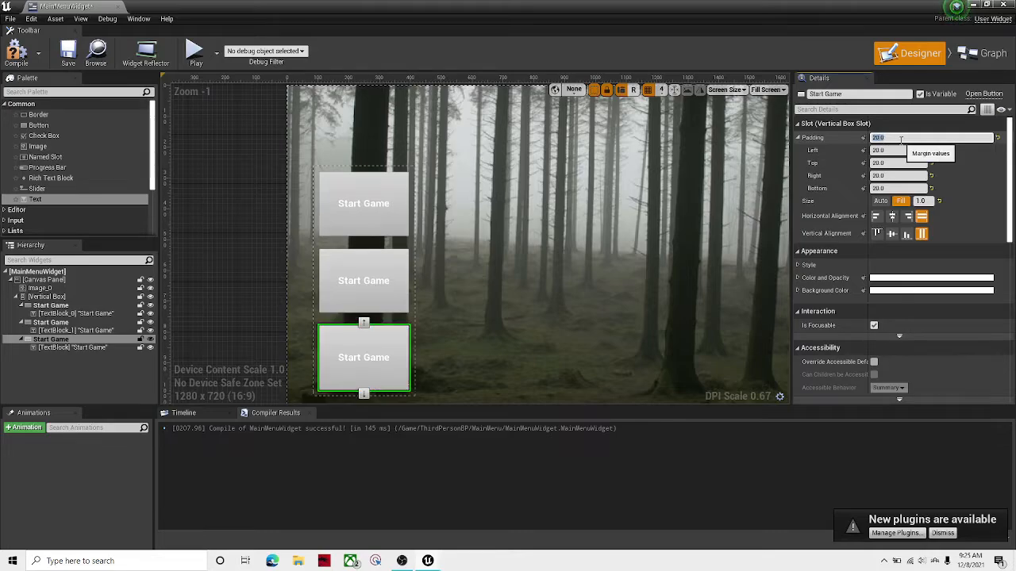
click(225, 266)
right_drag(473, 244, 534, 227)
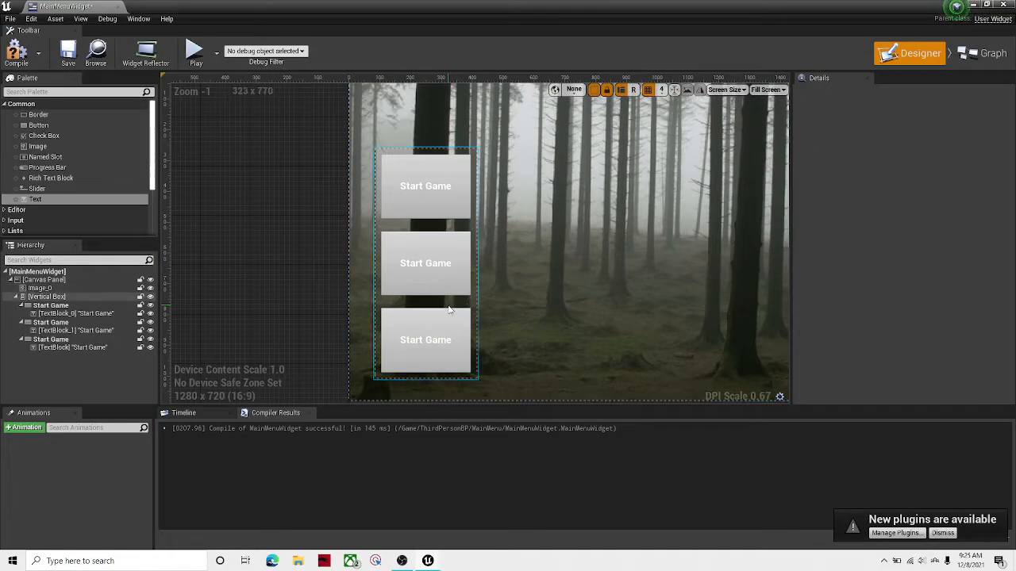
- Lower the upper edge of the vertical box to make it about 618 units high and narrow it slightly
click(472, 301)
drag(479, 262, 480, 263)
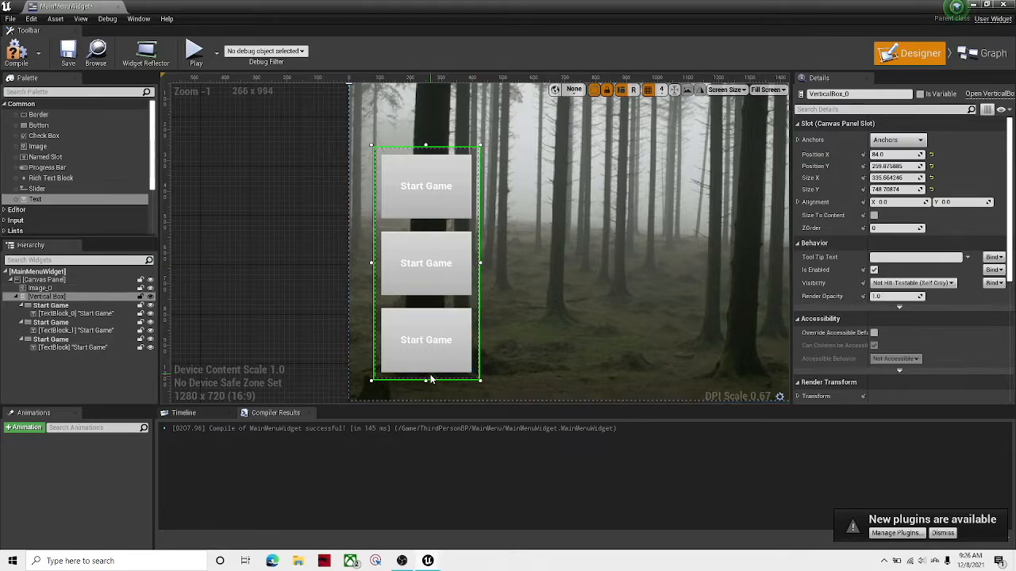
drag(426, 145, 426, 184)
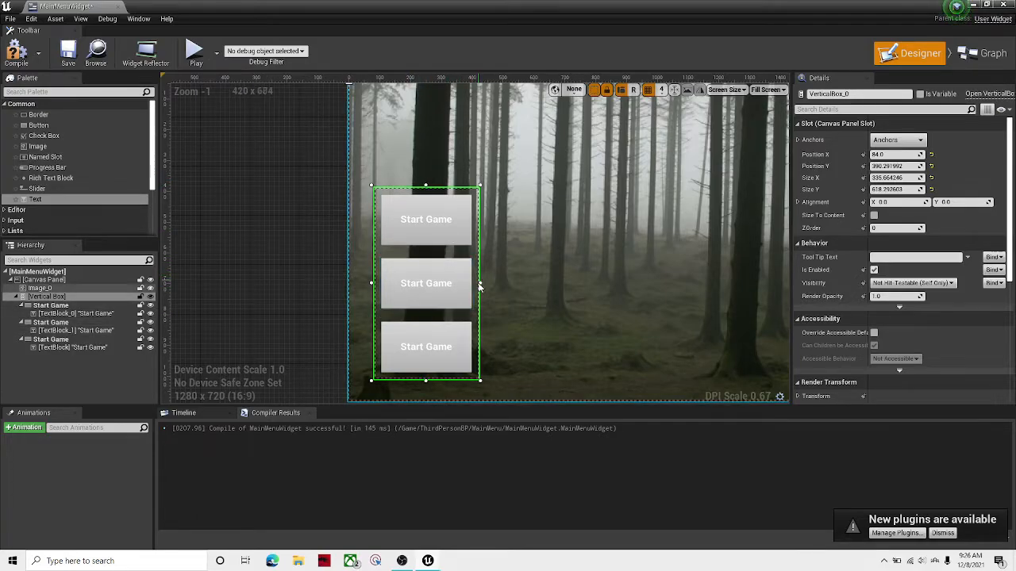
drag(480, 284, 477, 287)
click(534, 183)
right_drag(535, 182, 518, 142)
click(395, 265)
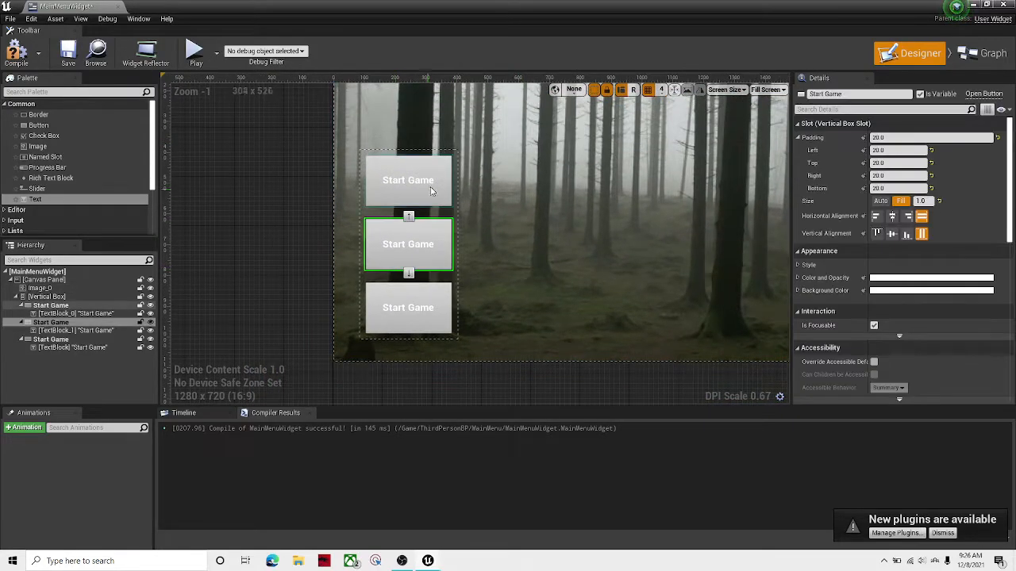
click(433, 198)
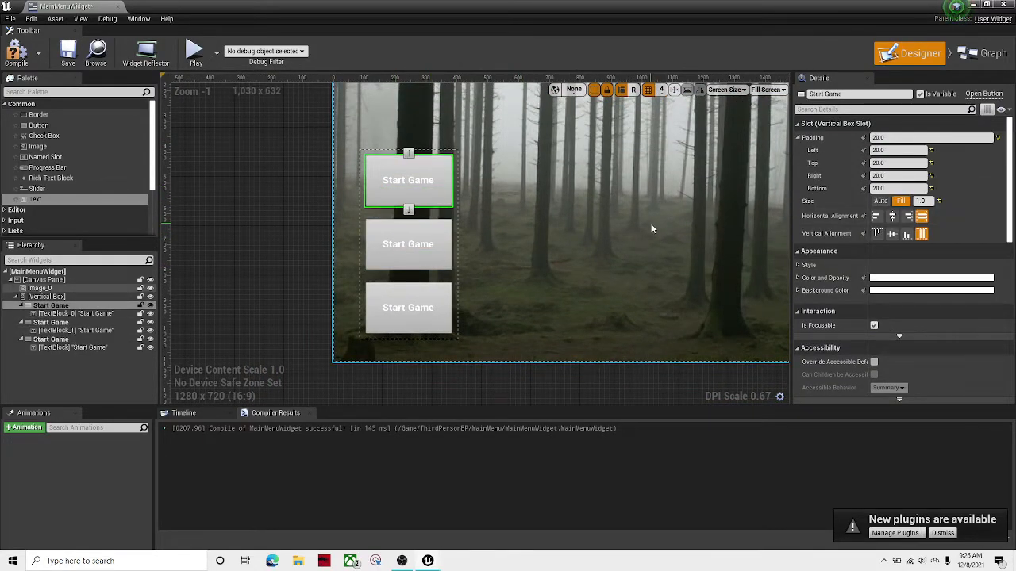
right_drag(504, 271, 532, 279)
click(456, 254)
click(463, 205)
click(460, 196)
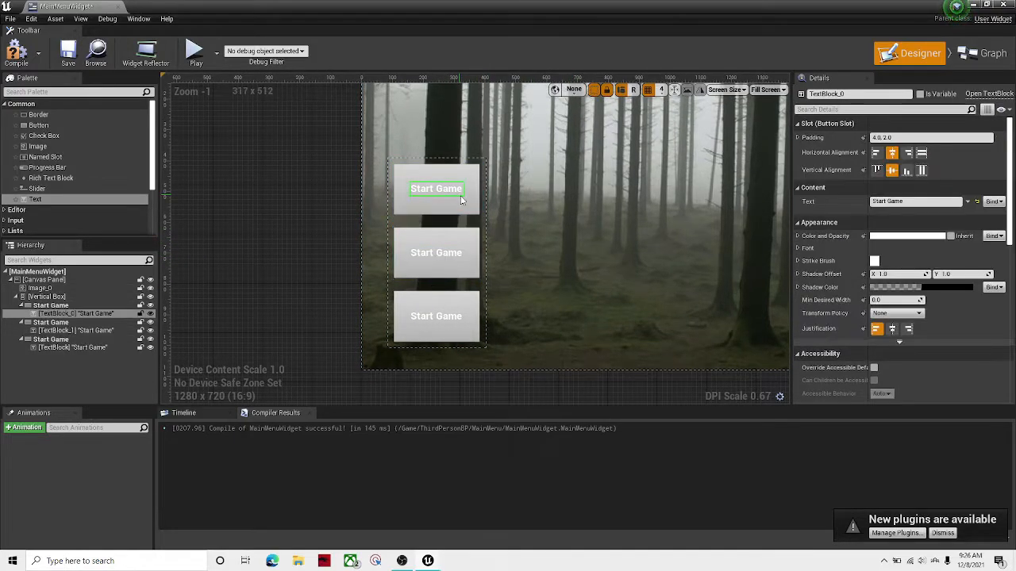
click(472, 211)
click(454, 191)
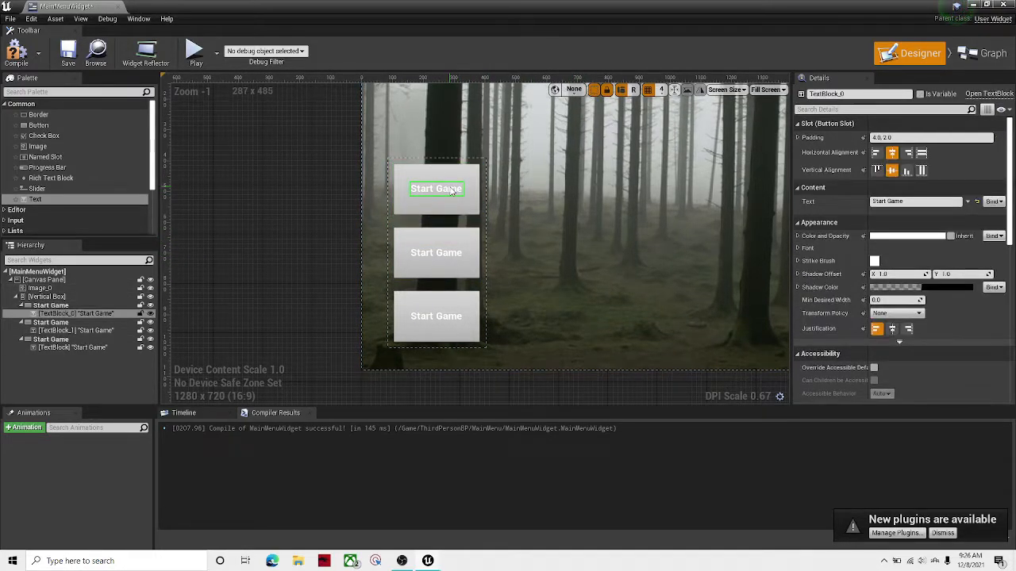
- Change the middle button's text to "Credits"
click(449, 256)
right_drag(586, 278, 548, 299)
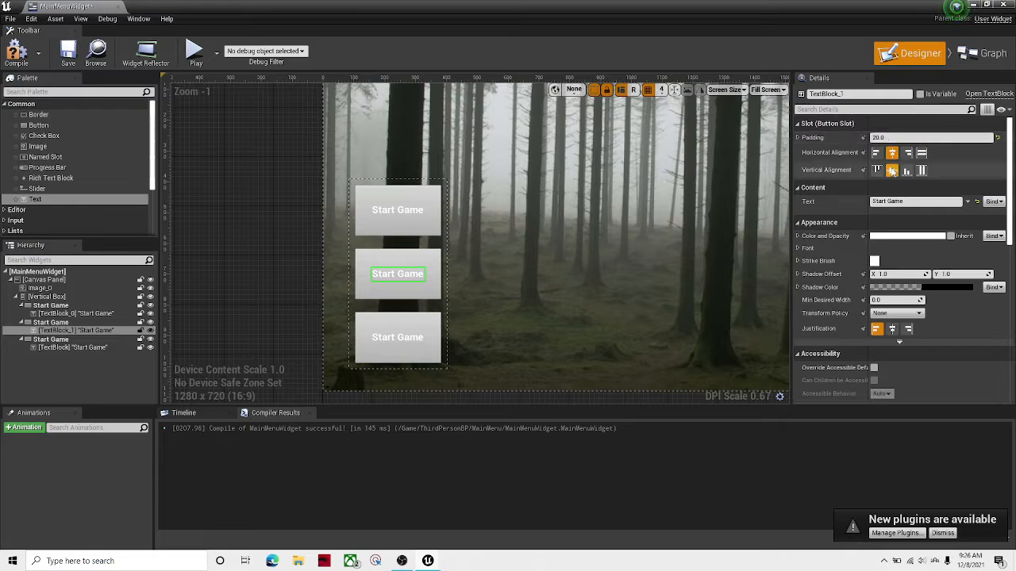
click(890, 202)
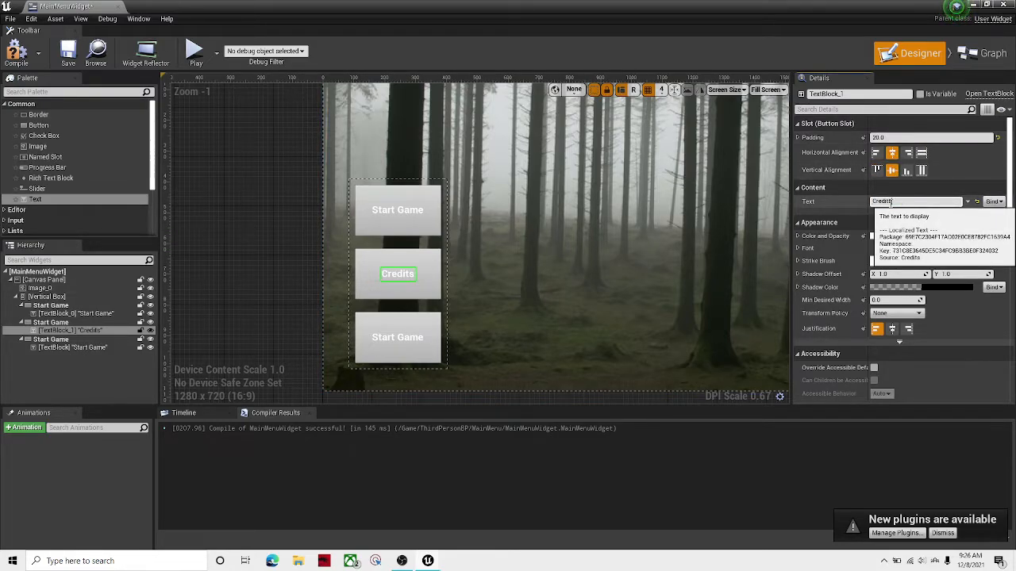
- Change the last button's text to "Quit Game" and compile the widget
click(379, 336)
click(380, 337)
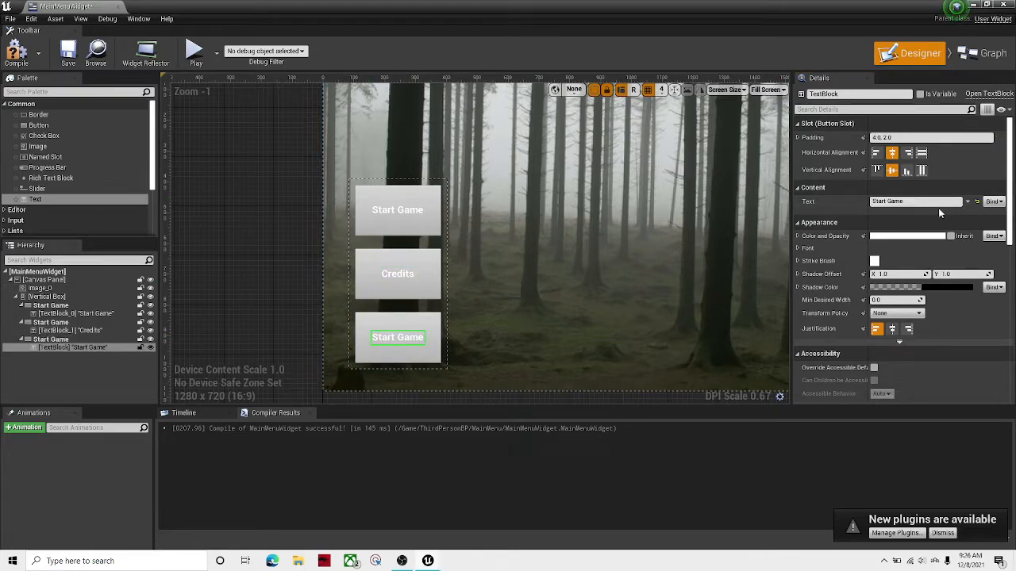
double_click(934, 203)
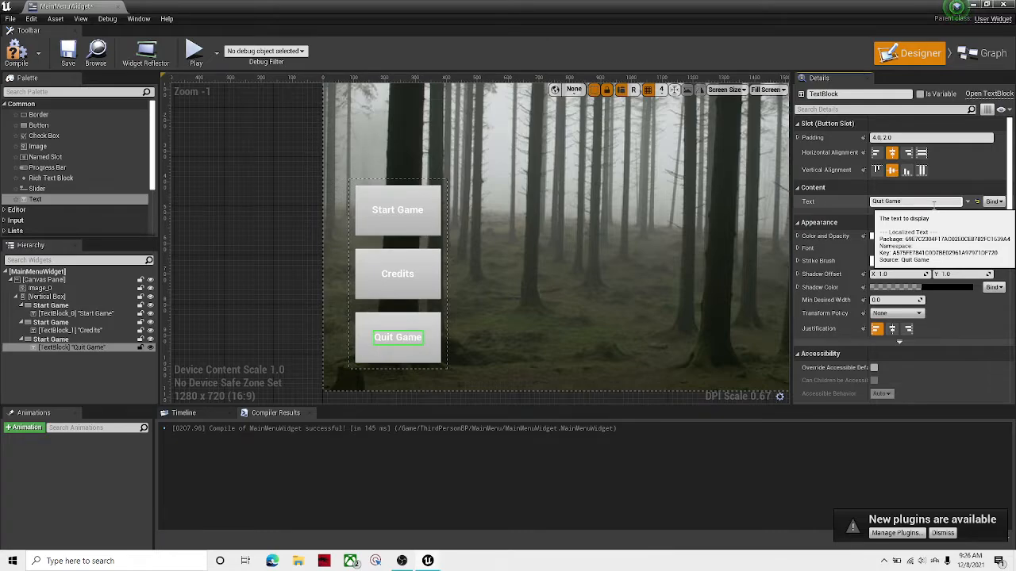
click(256, 194)
click(19, 47)
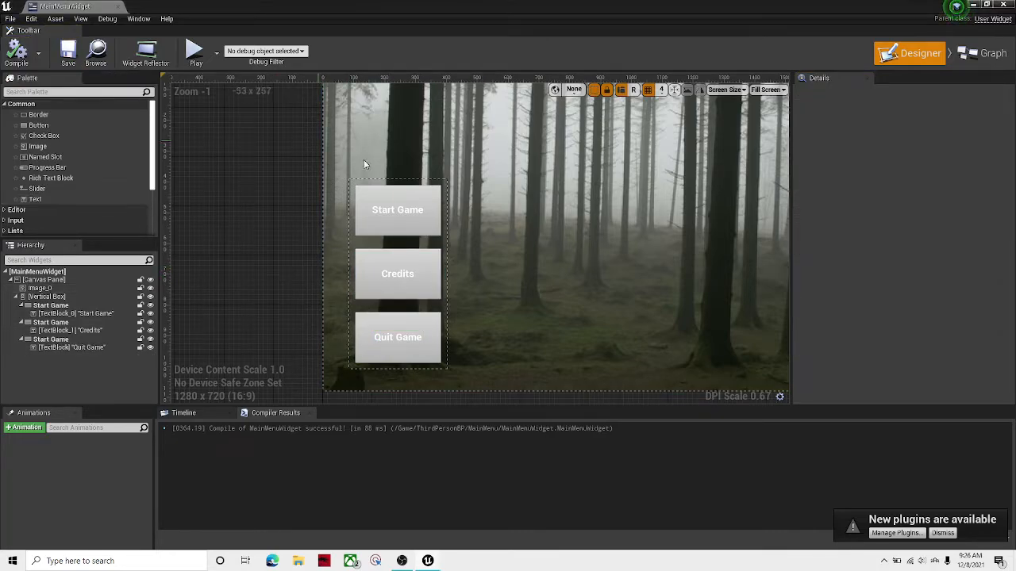
click(397, 212)
click(270, 252)
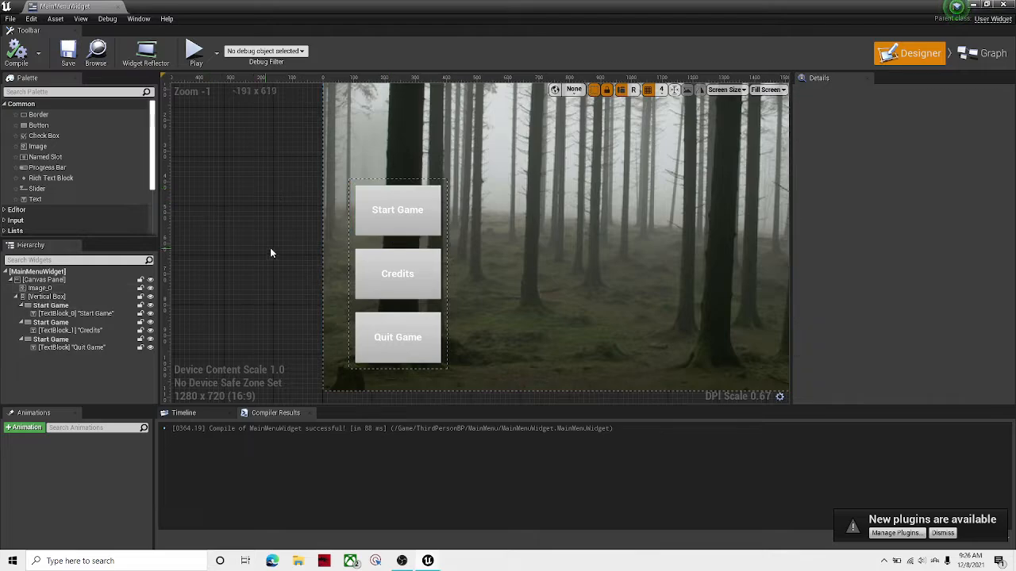
scroll(543, 227, down, 1)
scroll(463, 227, down, 2)
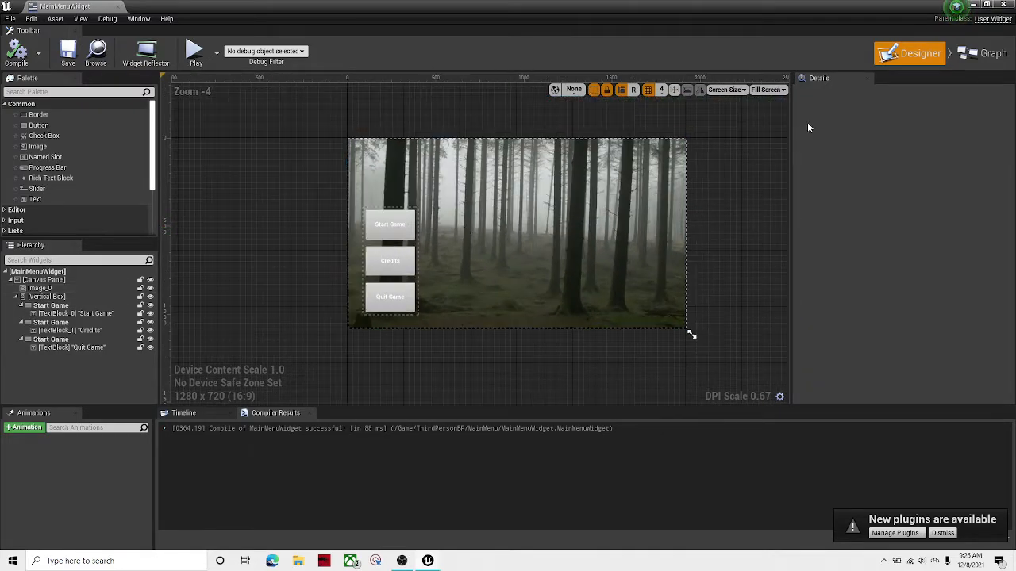
click(635, 170)
- Open the widget's event graph and add an On Clicked event for the StartGame button
click(984, 54)
right_drag(473, 282, 445, 163)
scroll(456, 199, down, 1)
right_drag(480, 242, 410, 266)
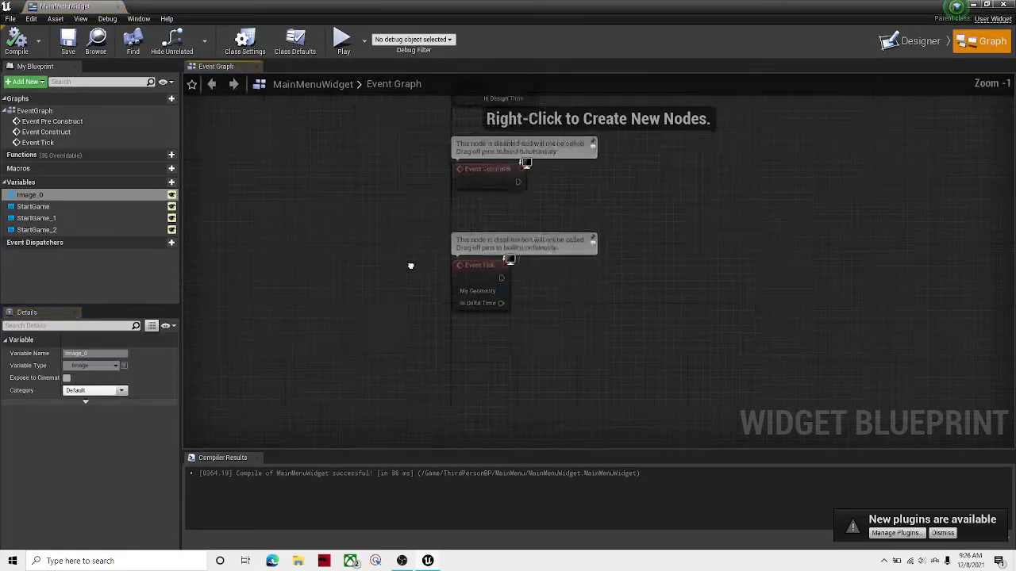
scroll(393, 245, down, 1)
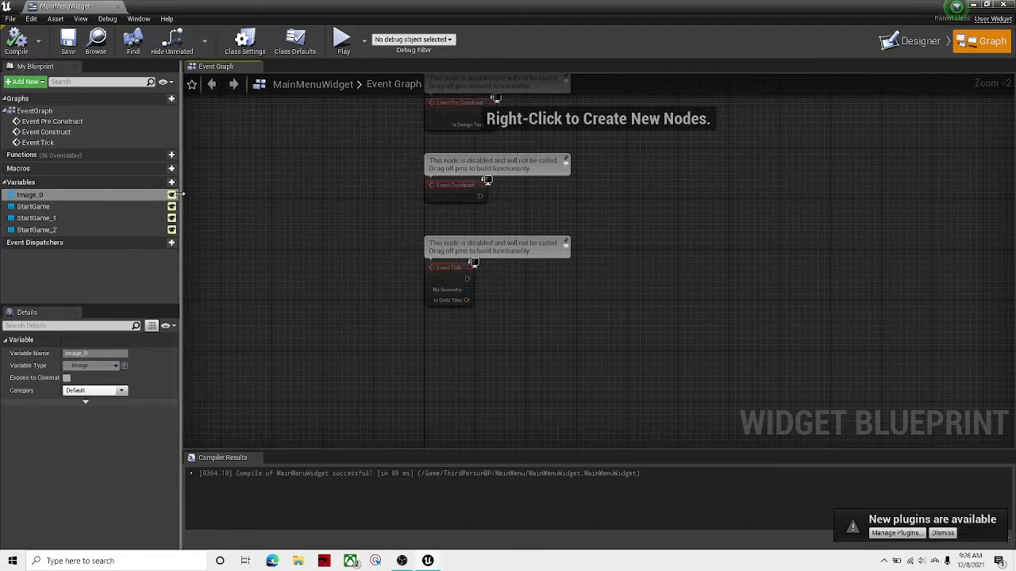
click(62, 206)
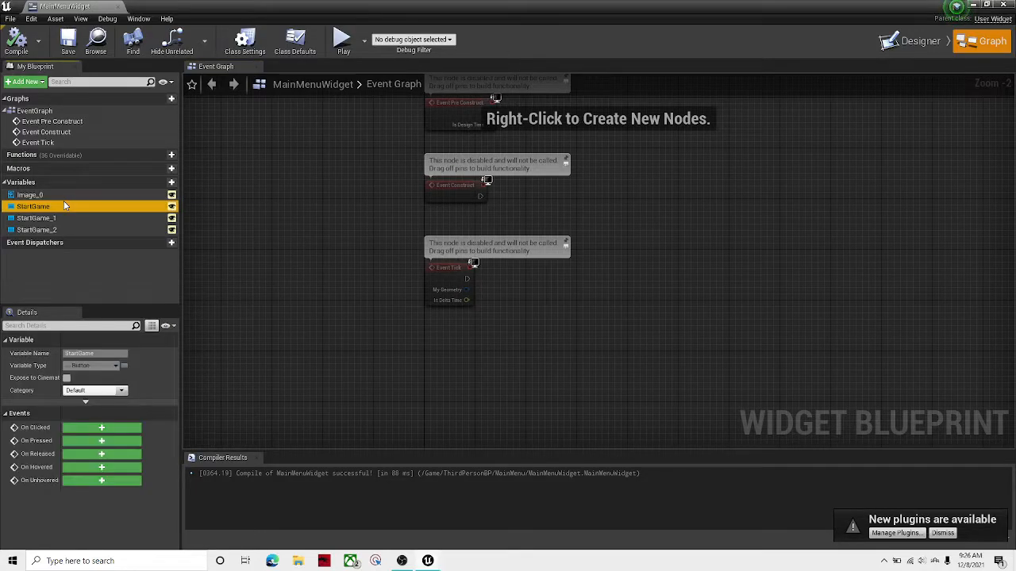
click(112, 429)
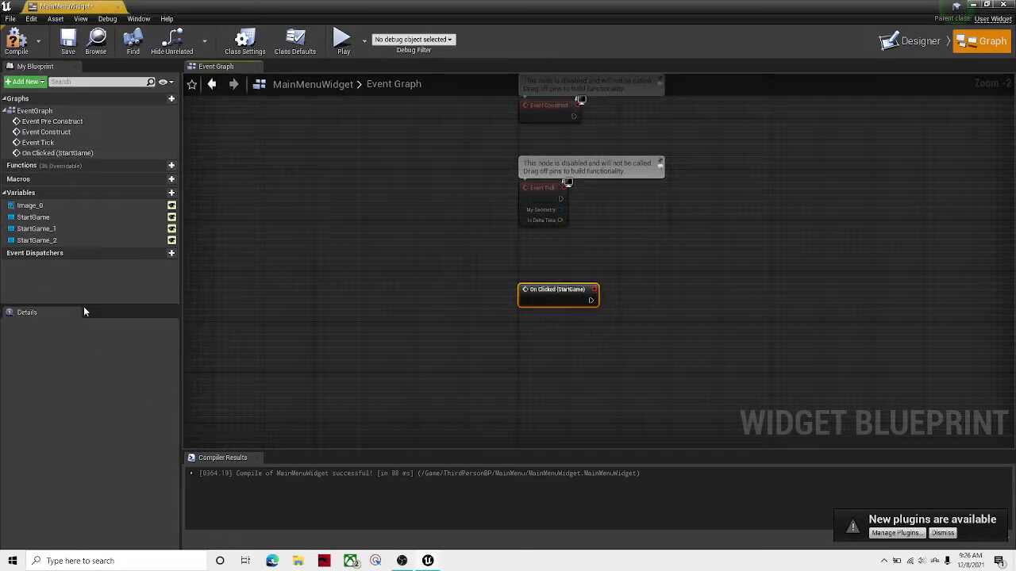
- Add On Clicked events for the StartGame_1 and StartGame_2 buttons
click(69, 229)
click(84, 431)
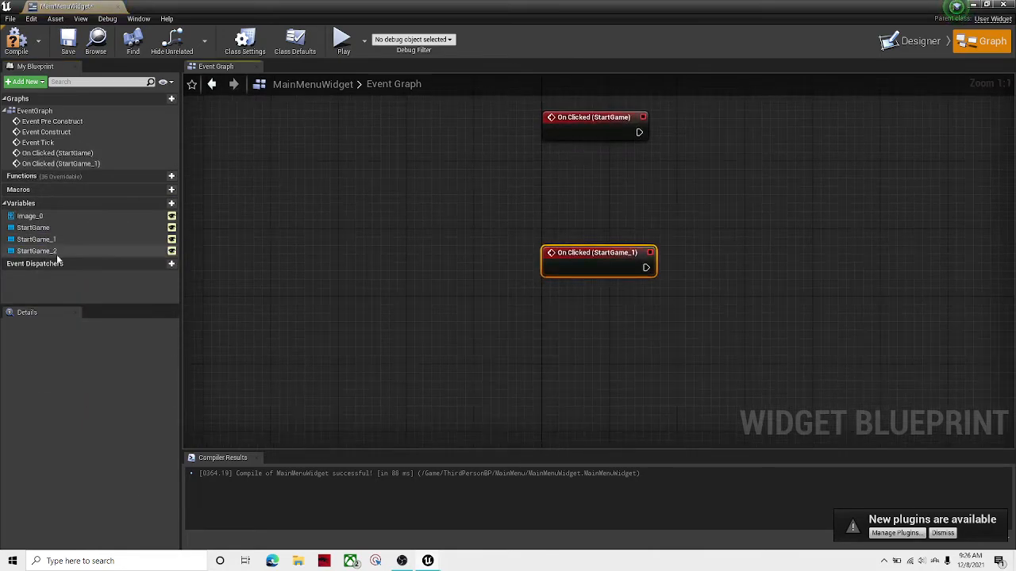
click(57, 256)
click(96, 429)
scroll(406, 290, down, 3)
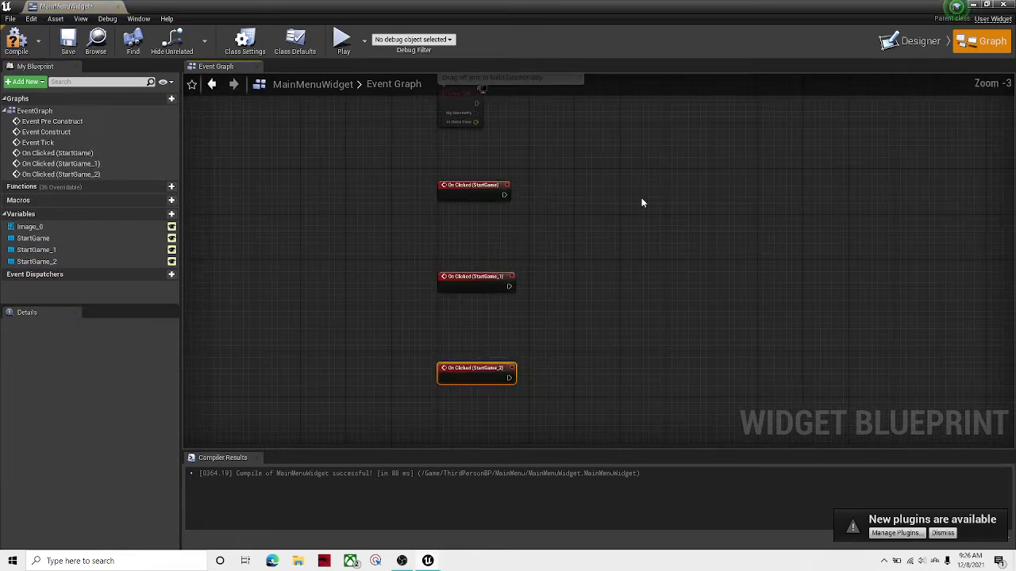
click(642, 200)
right_drag(642, 200, 675, 131)
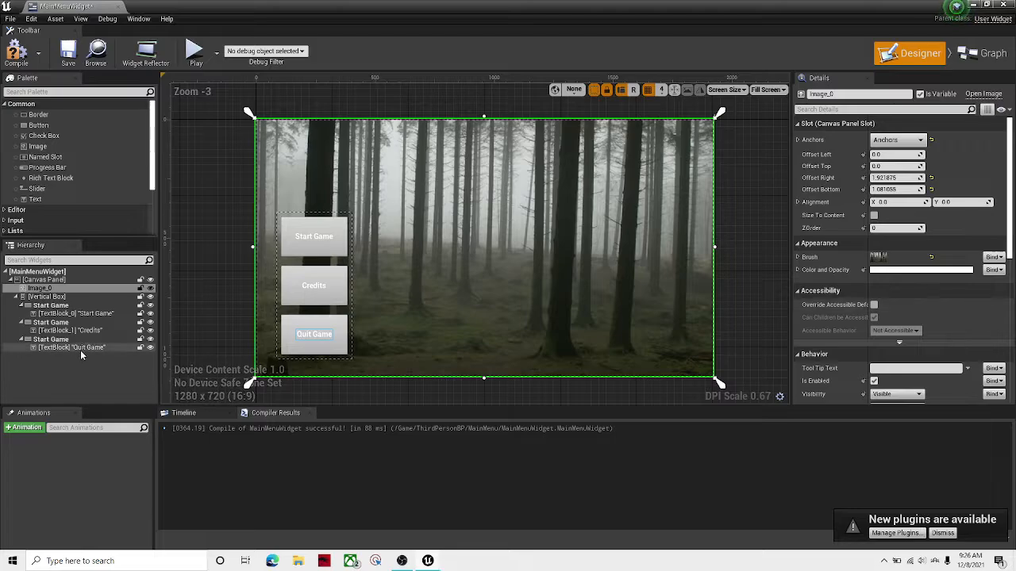
- Return to the widget's design view and rename the middle button in the vertical box as Credits
click(63, 323)
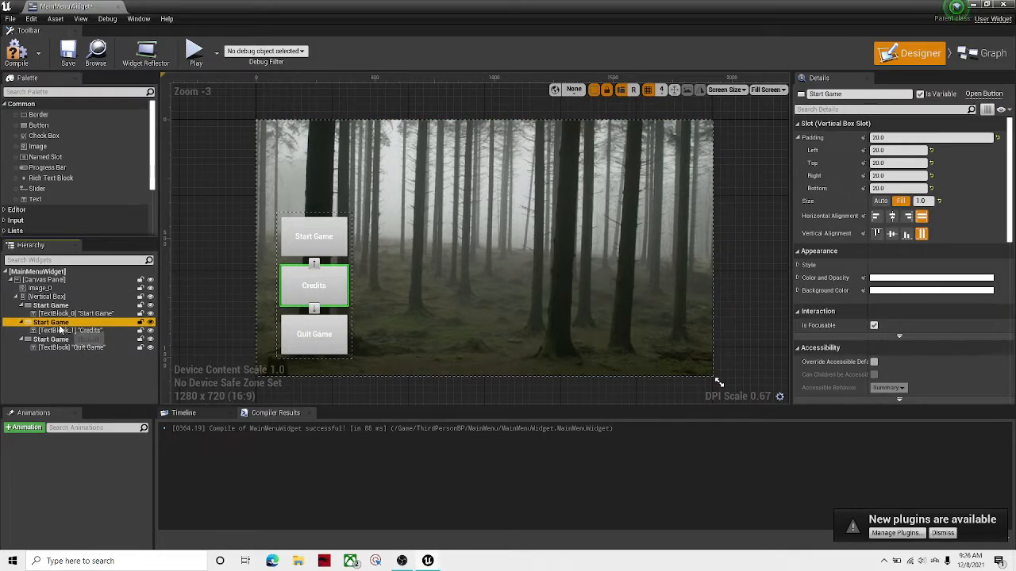
click(71, 305)
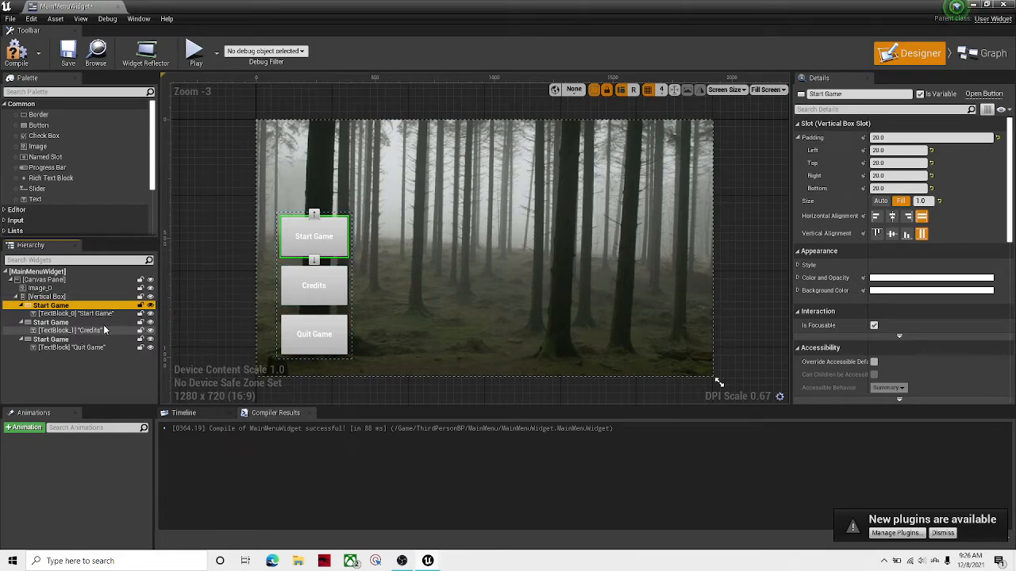
click(71, 322)
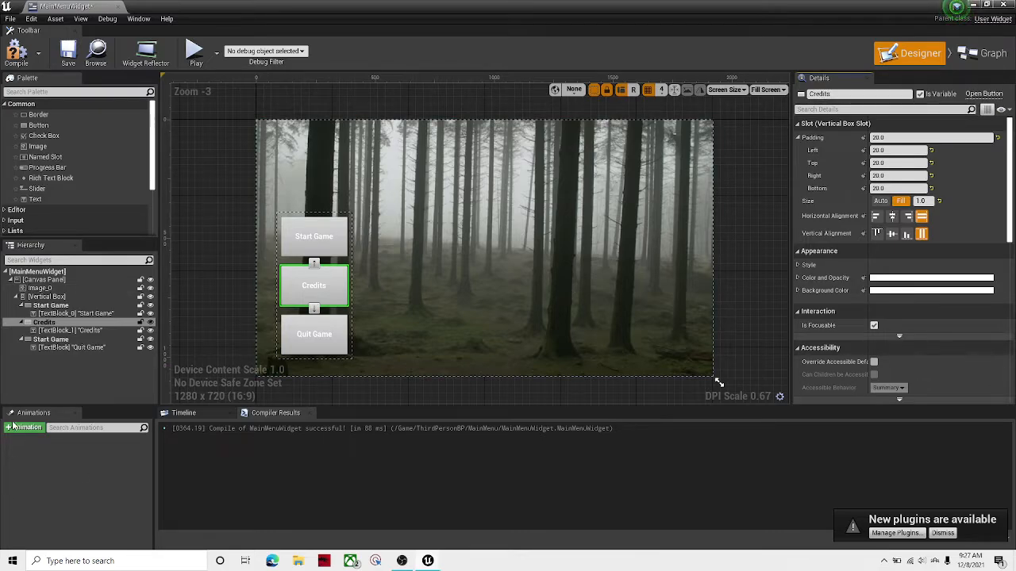
- Rename the last button in the vertical box as Quit Game, and compile and save the widget
click(55, 339)
click(839, 94)
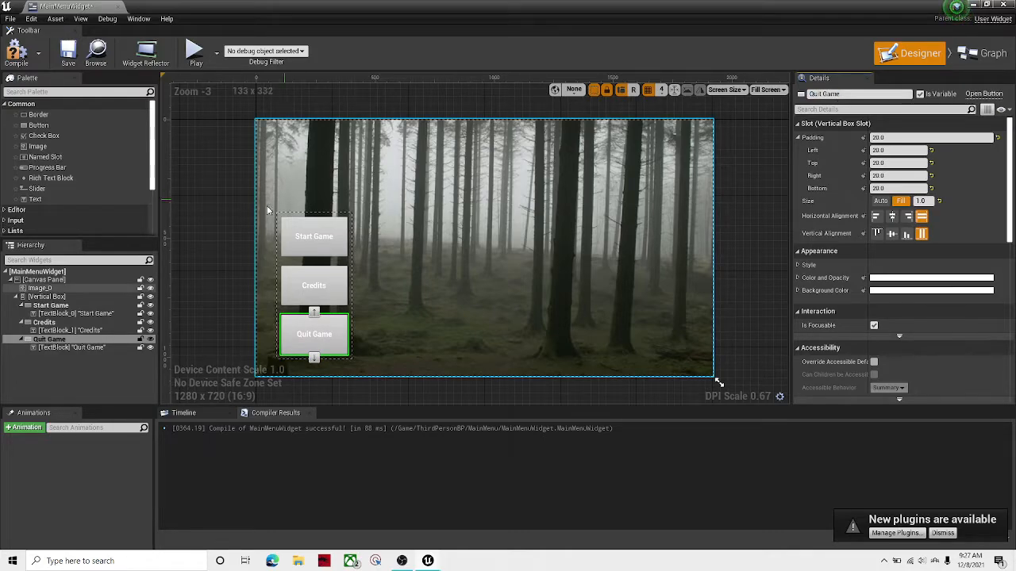
click(229, 197)
click(15, 52)
click(68, 55)
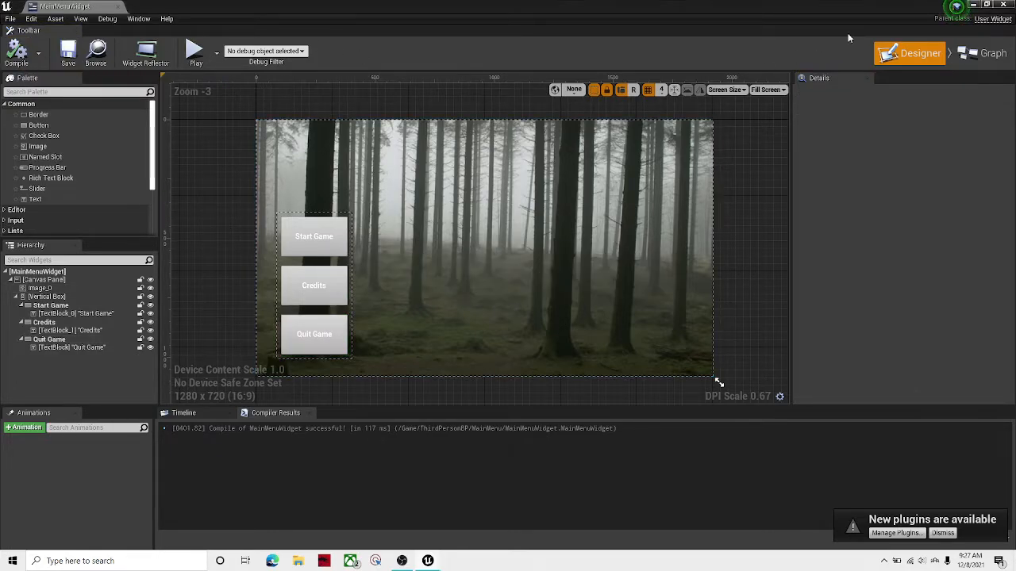
- In the event graph, connect an Open Level (by Name) node to On Clicked (StartGame) and expand the node's advanced inputs
click(988, 54)
scroll(539, 173, up, 3)
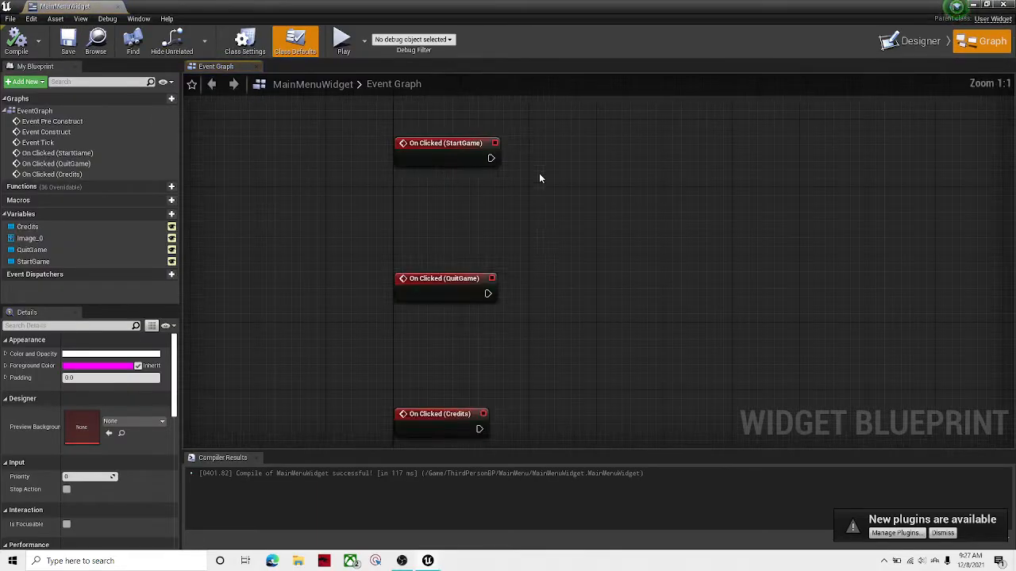
right_drag(555, 185, 538, 230)
right_drag(526, 113, 446, 231)
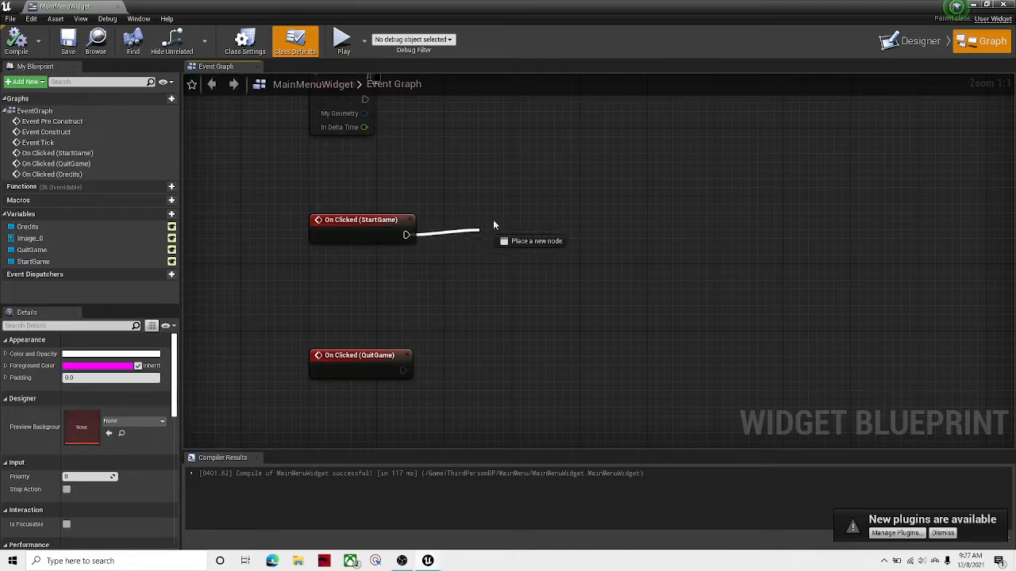
drag(513, 240, 477, 218)
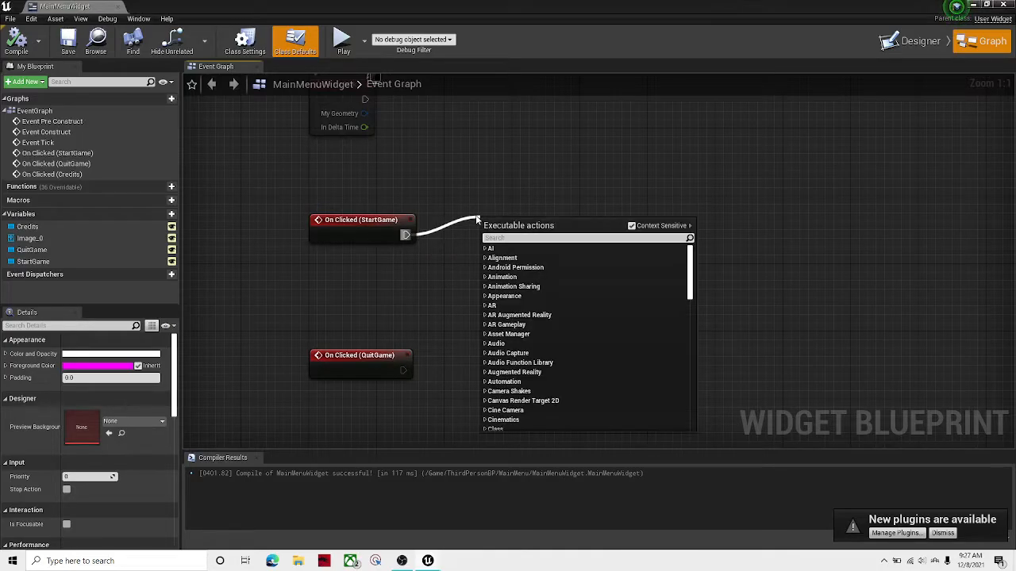
text(open level)
key(Return)
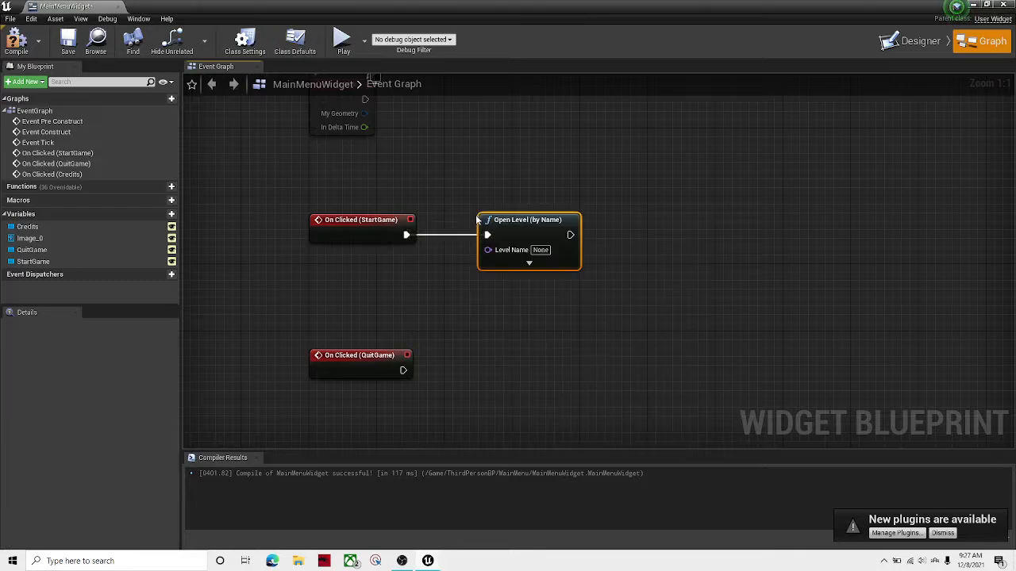
right_drag(583, 276, 594, 220)
click(504, 252)
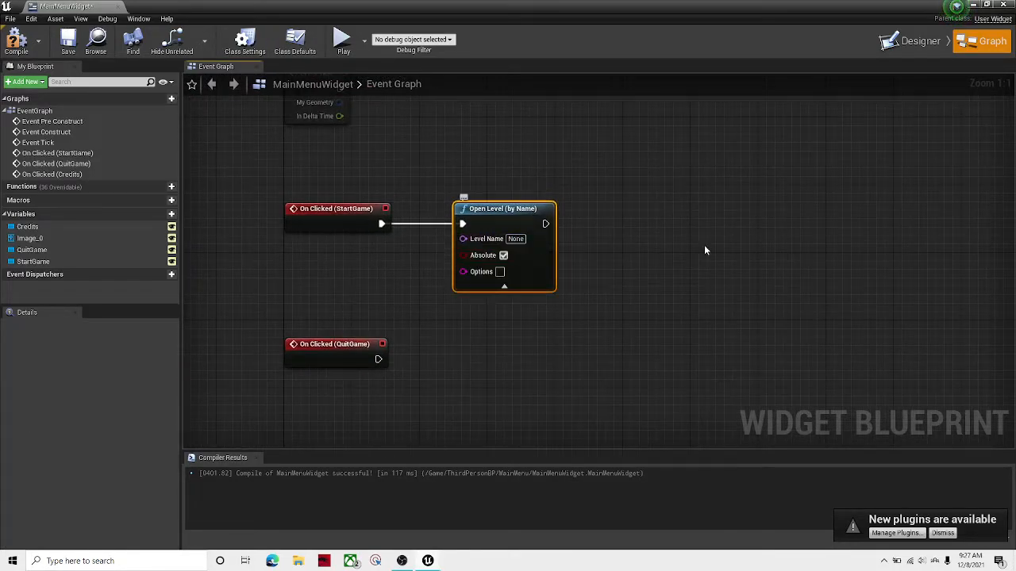
- In the main editor, go to the ThirdPersonBP Maps folder and rename the ThirdPersonExampleMap level as MainMap
click(971, 5)
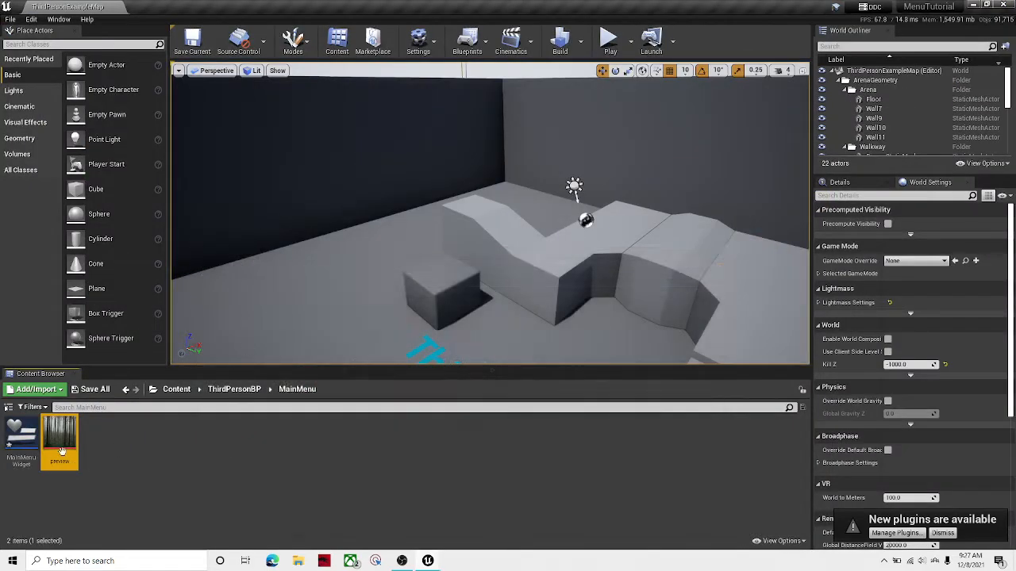
click(125, 389)
double_click(61, 428)
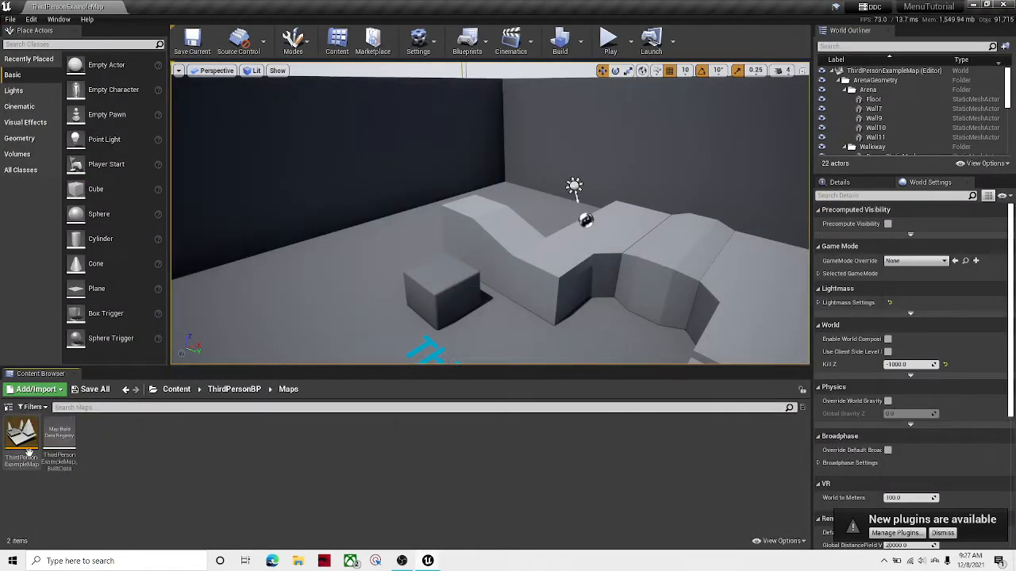
right_click(29, 449)
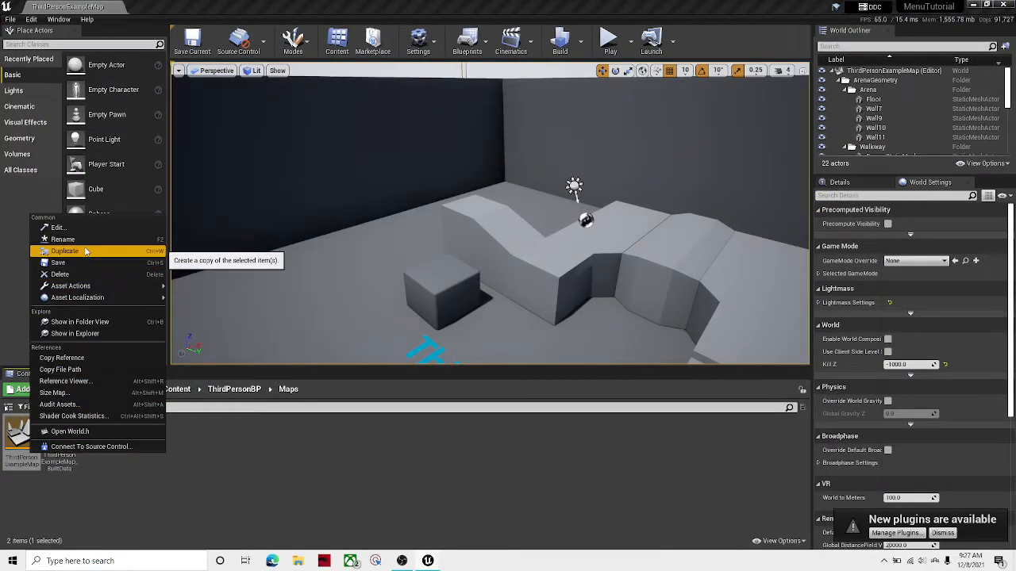
click(88, 240)
text(MainMap)
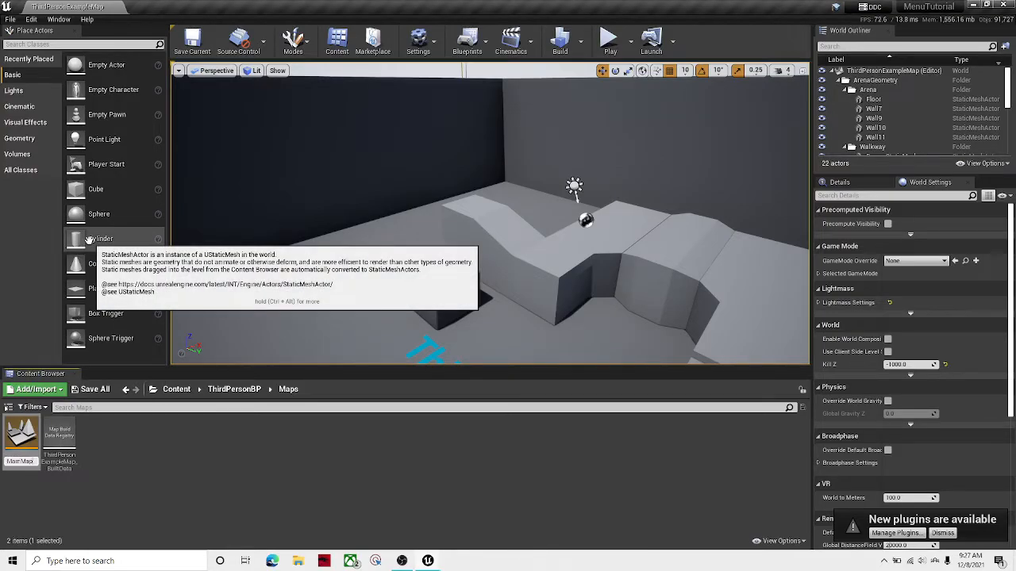
key(Return)
- Copy the renamed level's name and use MainMap as the Level Name of the Open Level node in the widget's event graph
right_click(29, 440)
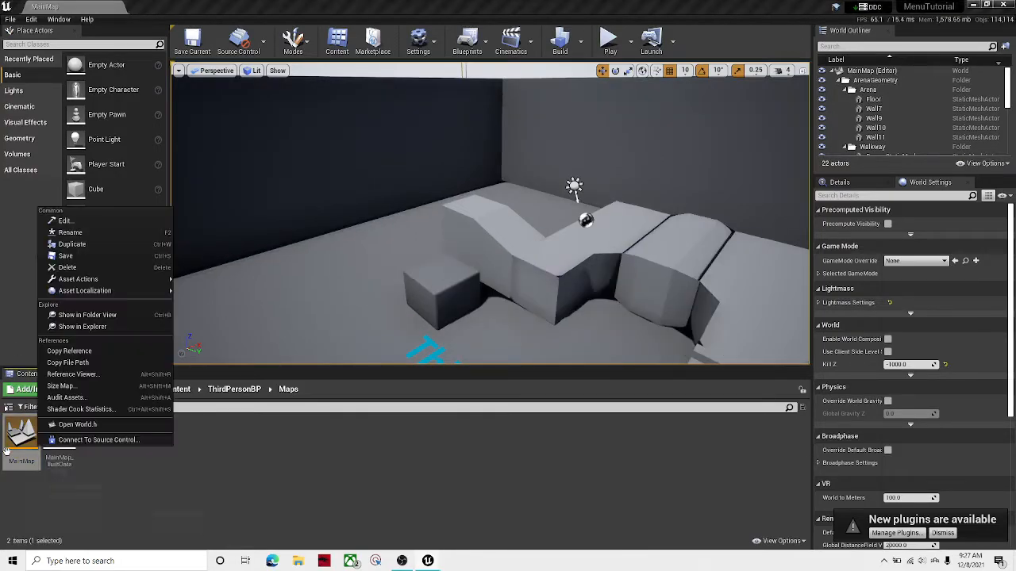
click(69, 232)
key(ctrl+c)
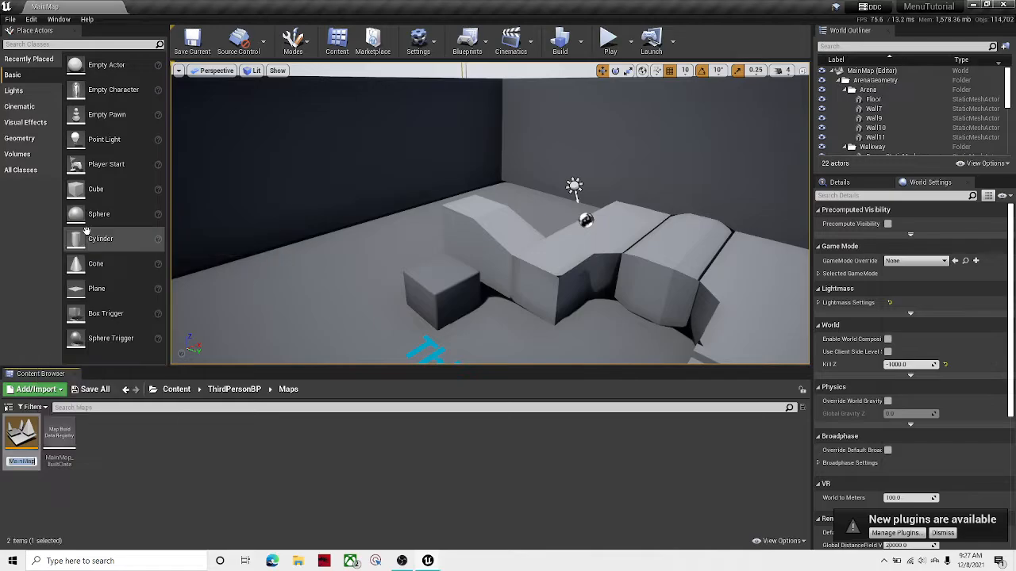
click(191, 450)
key(alt+Left)
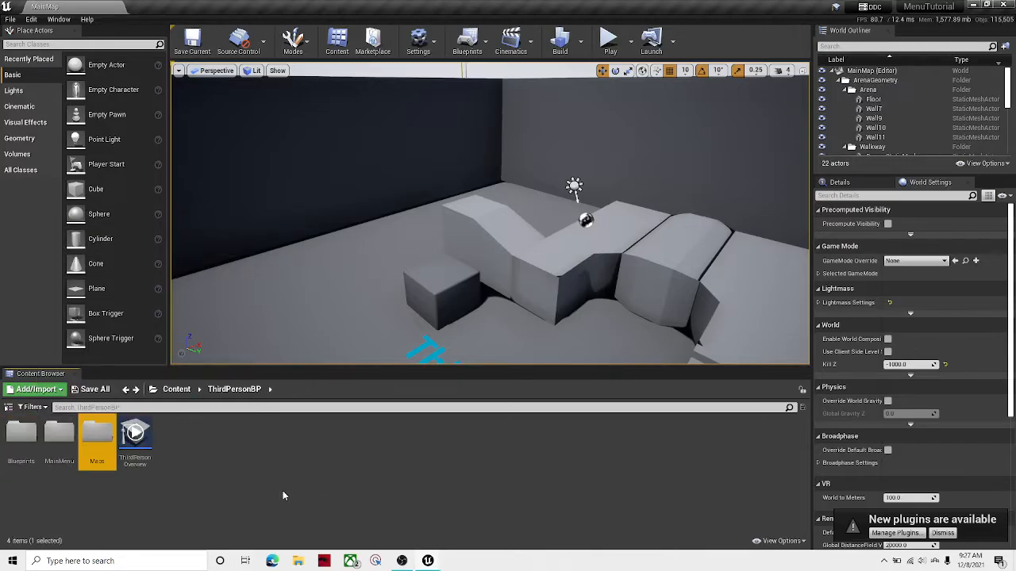
click(488, 519)
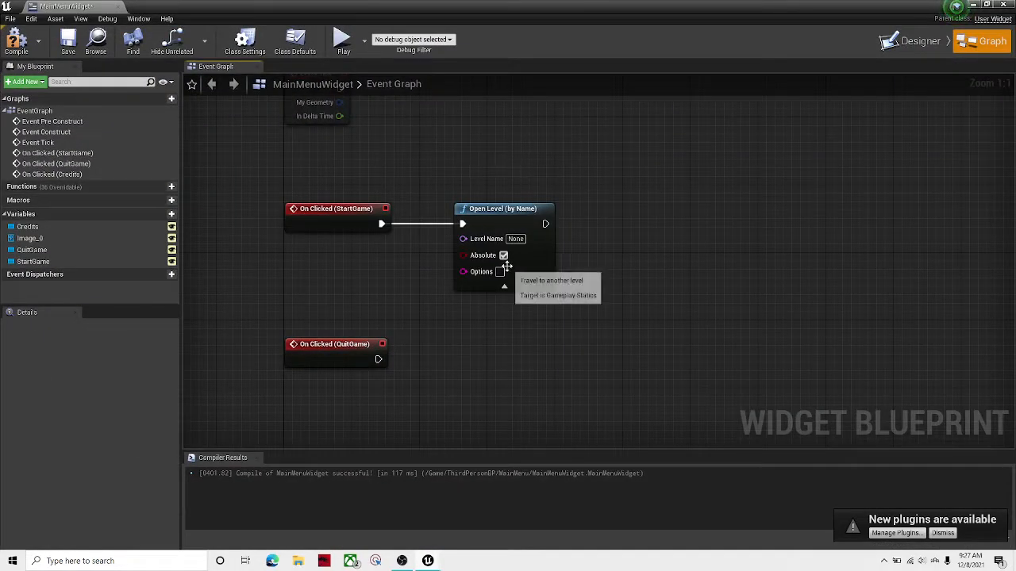
click(516, 238)
key(ctrl+v)
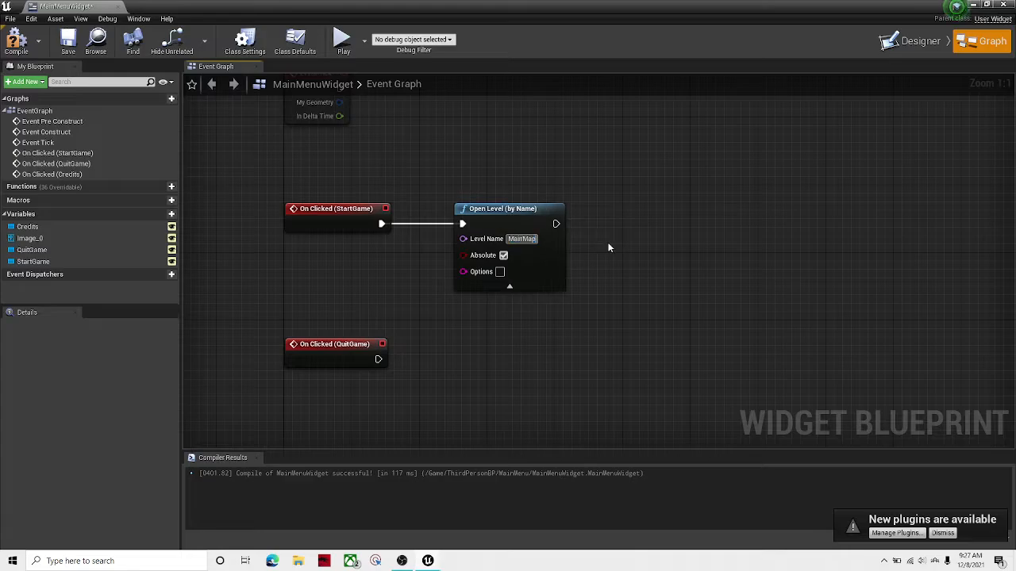
click(522, 287)
- Add a Remove from Parent node after the StartGame chain's Open Level node, align it, and compile and save the widget
right_drag(577, 269, 514, 285)
drag(494, 239, 567, 239)
text(remove from)
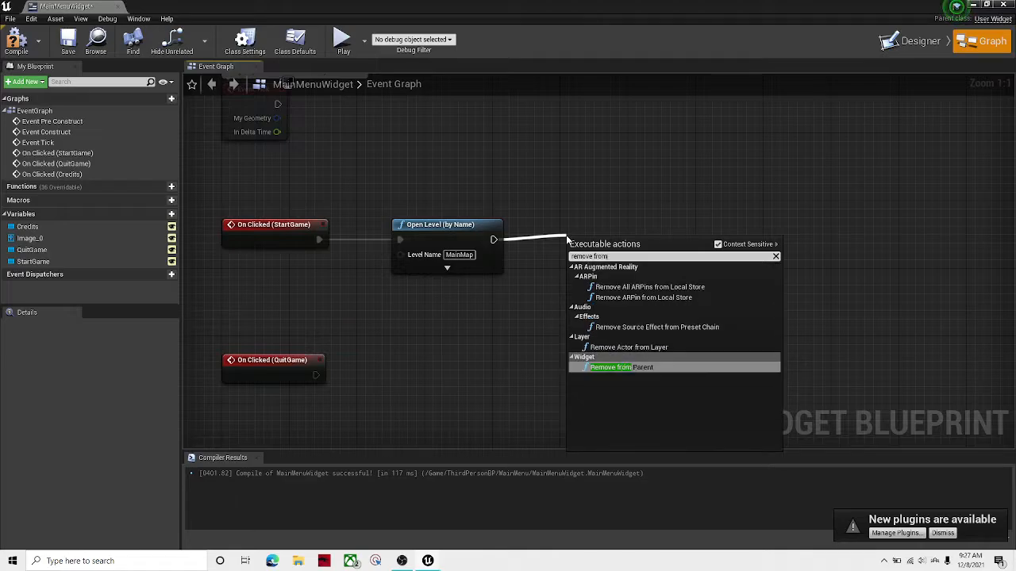
key(Return)
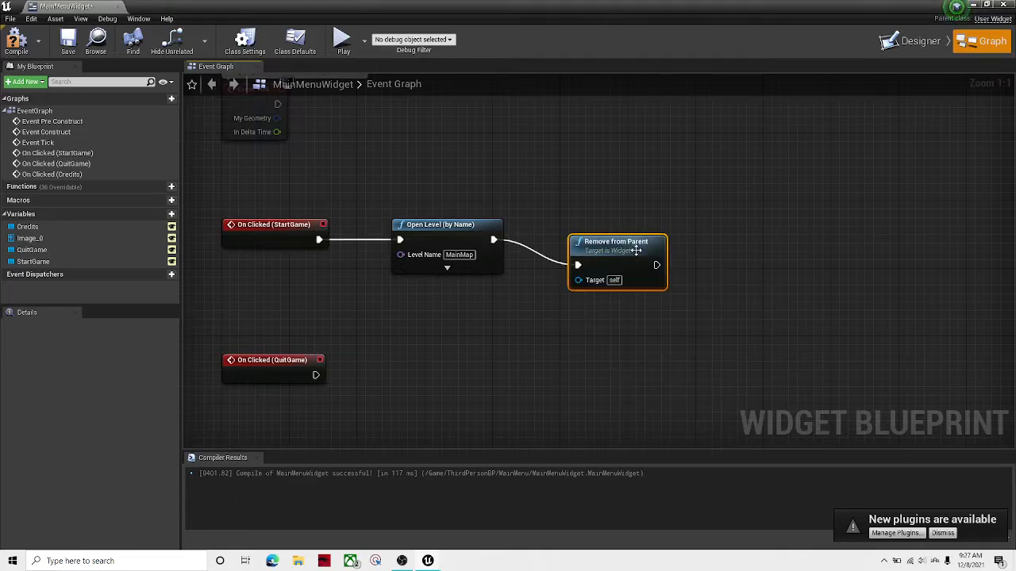
right_drag(695, 248, 643, 273)
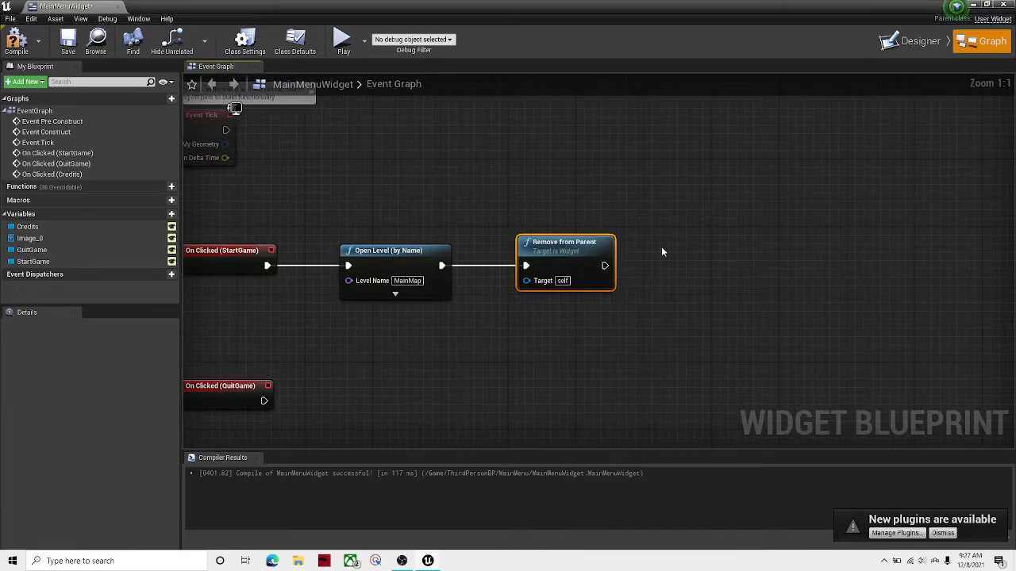
click(70, 40)
click(22, 41)
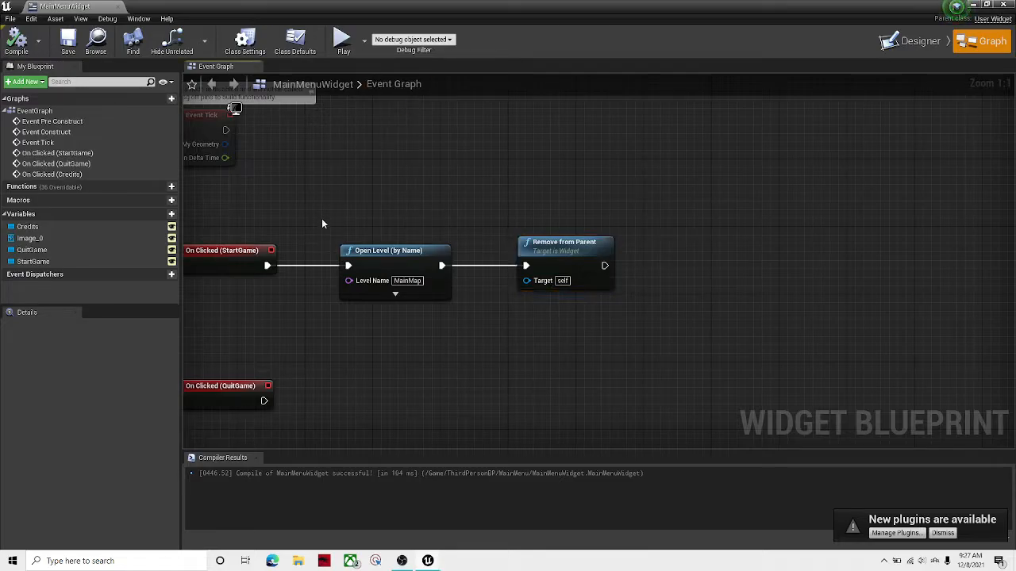
drag(321, 215, 639, 312)
click(517, 182)
- Connect a Quit Game node to On Clicked (QuitGame), move it closer to the event, and compile the widget
right_drag(318, 399, 465, 356)
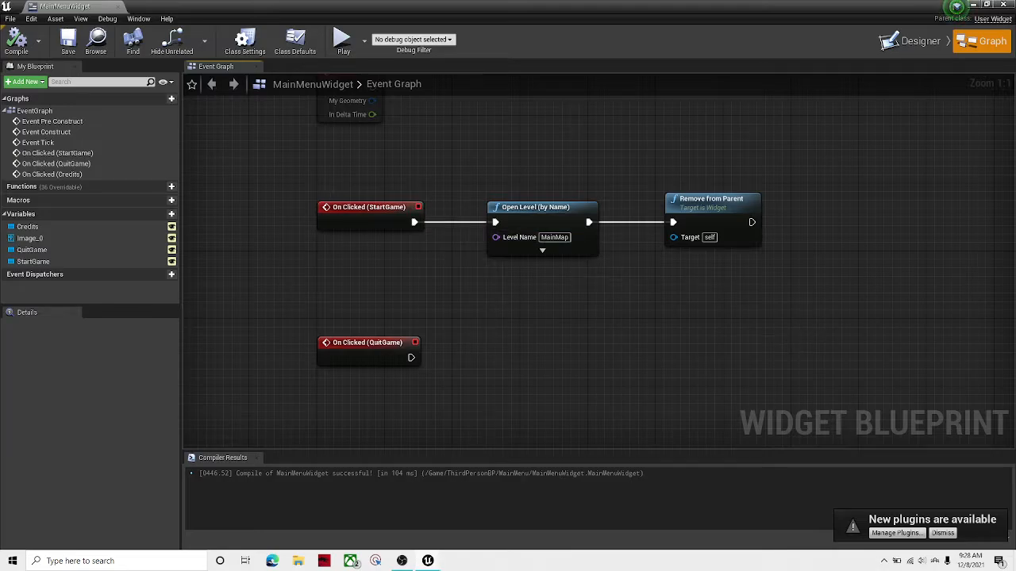
right_drag(688, 445, 481, 302)
right_drag(242, 199, 438, 281)
drag(412, 261, 553, 249)
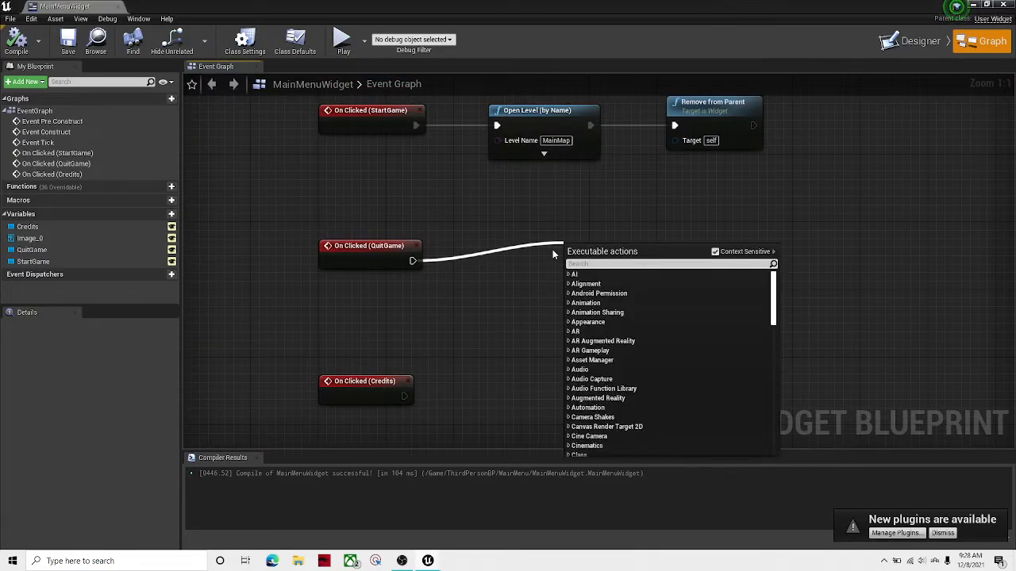
text(quit game)
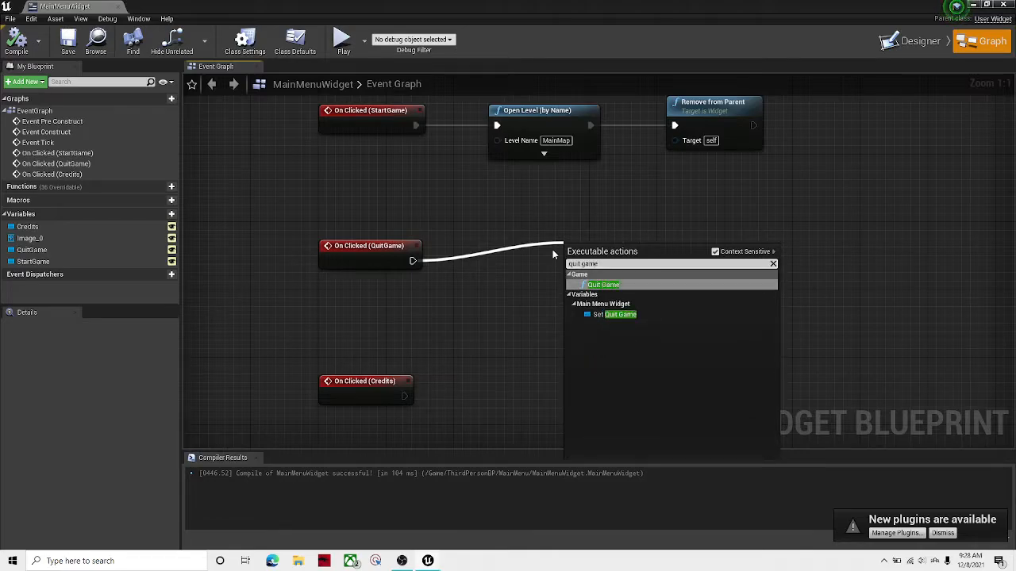
key(Return)
right_drag(717, 255, 604, 255)
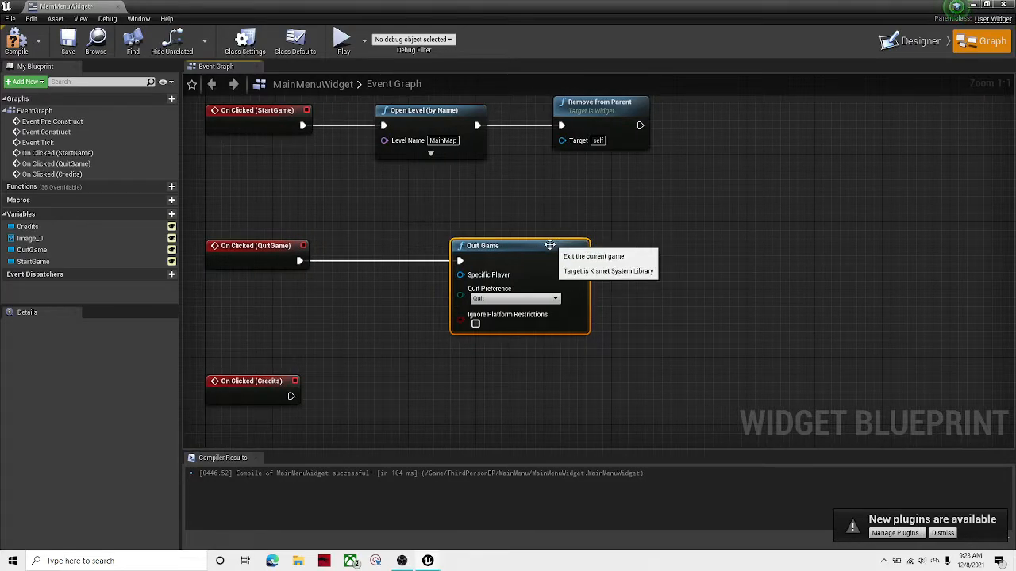
drag(551, 252, 484, 253)
click(653, 346)
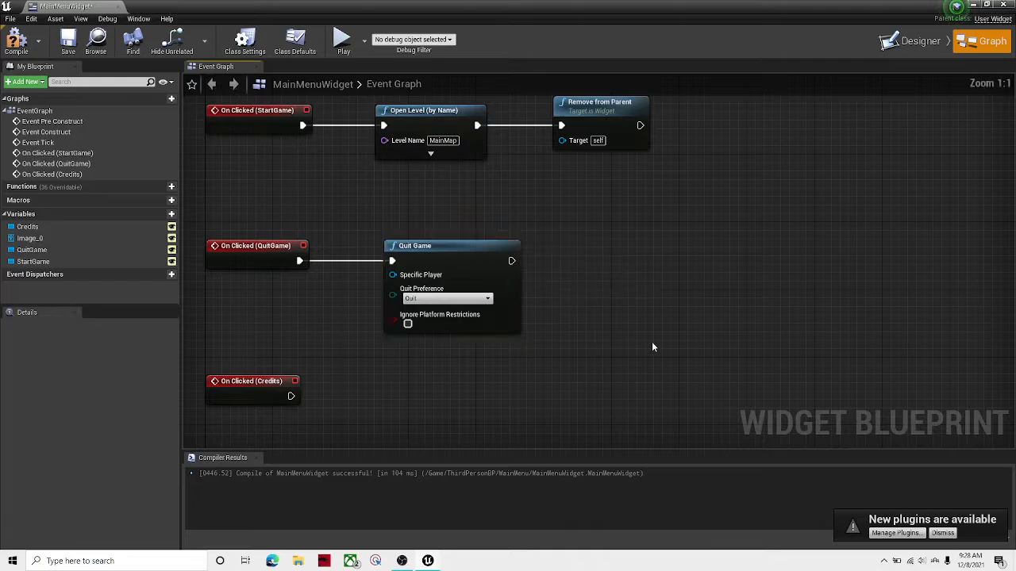
right_drag(517, 360, 700, 266)
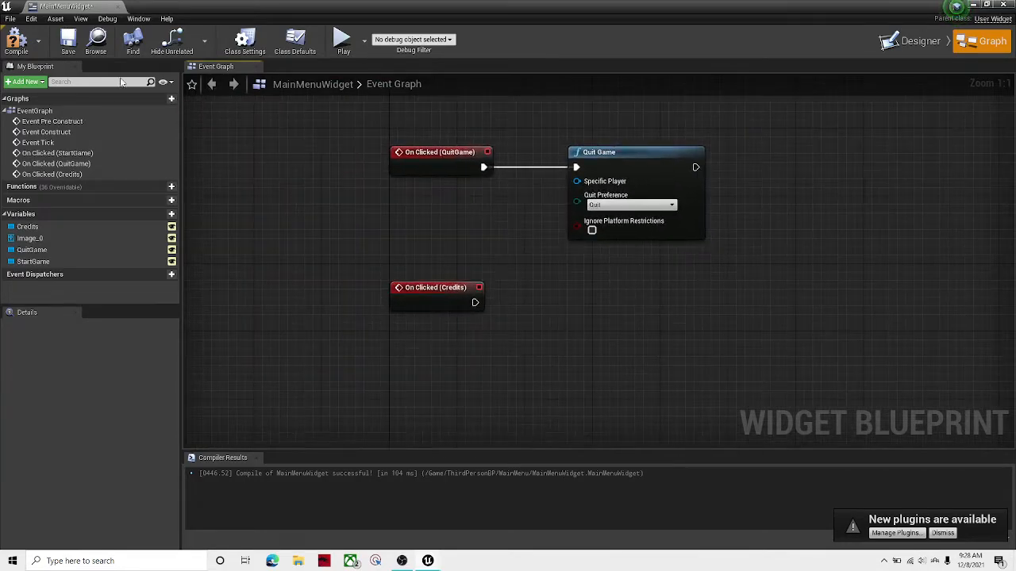
click(17, 40)
right_drag(334, 191, 432, 169)
right_drag(469, 254, 521, 281)
key(c)
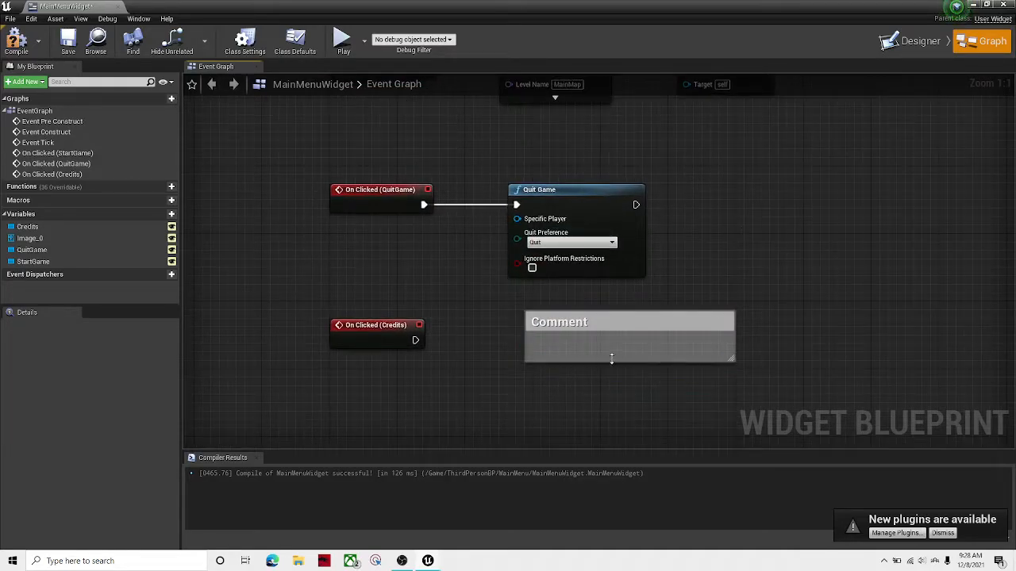
click(633, 325)
key(Delete)
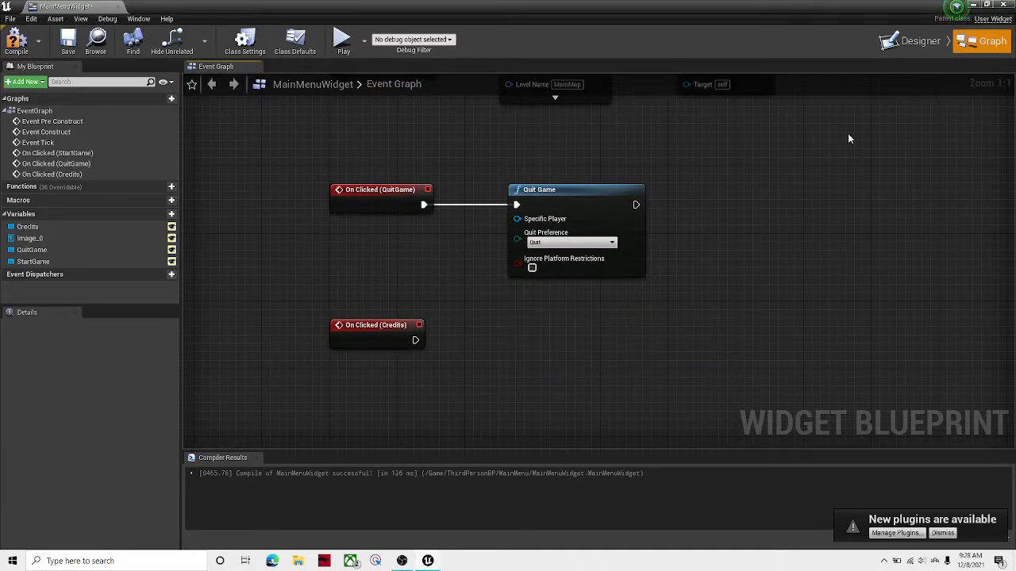
- Connect an Open Level (by Name) node to On Clicked (Credits)
right_drag(443, 303, 517, 248)
right_drag(493, 285, 436, 285)
drag(432, 288, 496, 290)
text(open level)
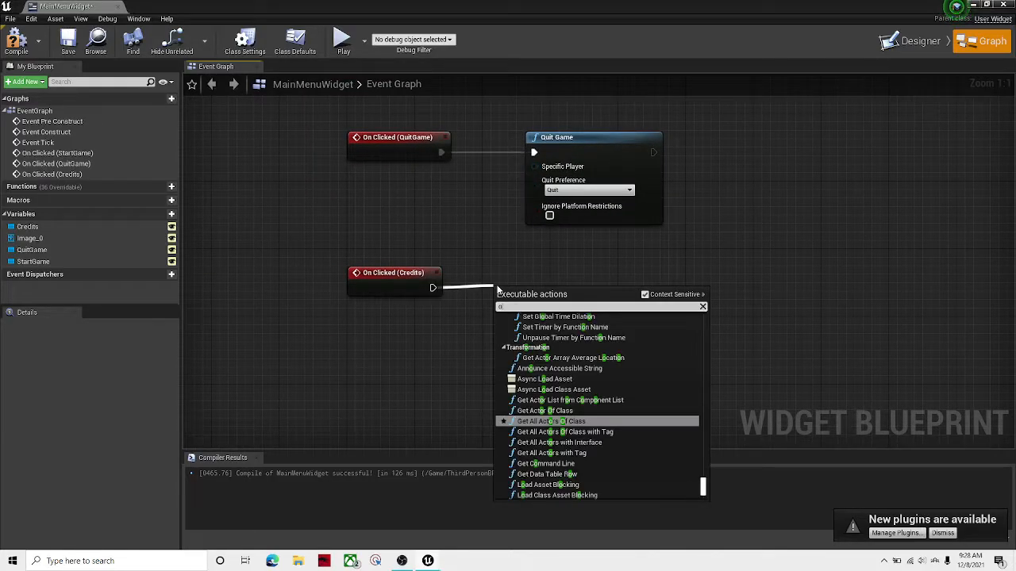
key(Return)
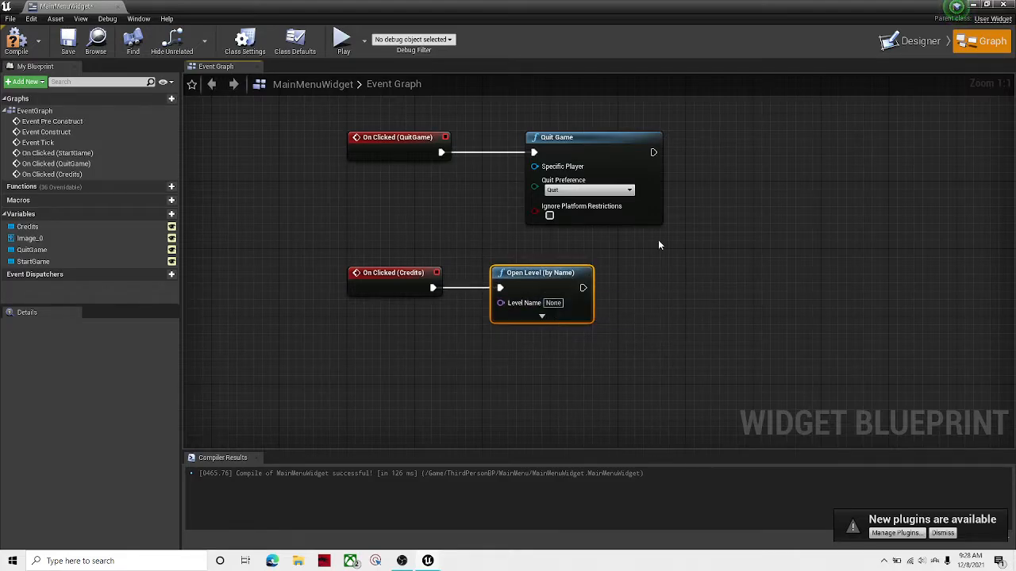
- Add a Remove from Parent node after the Credits chain's Open Level node
right_drag(658, 240, 487, 325)
drag(413, 373, 510, 374)
text(remove fron)
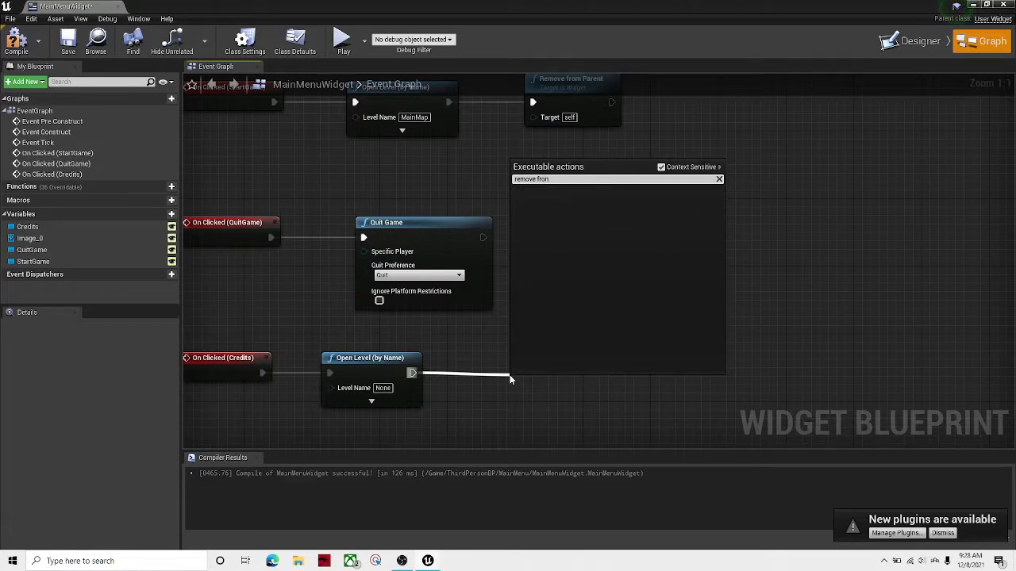
key(BackSpace)
text(m)
key(Return)
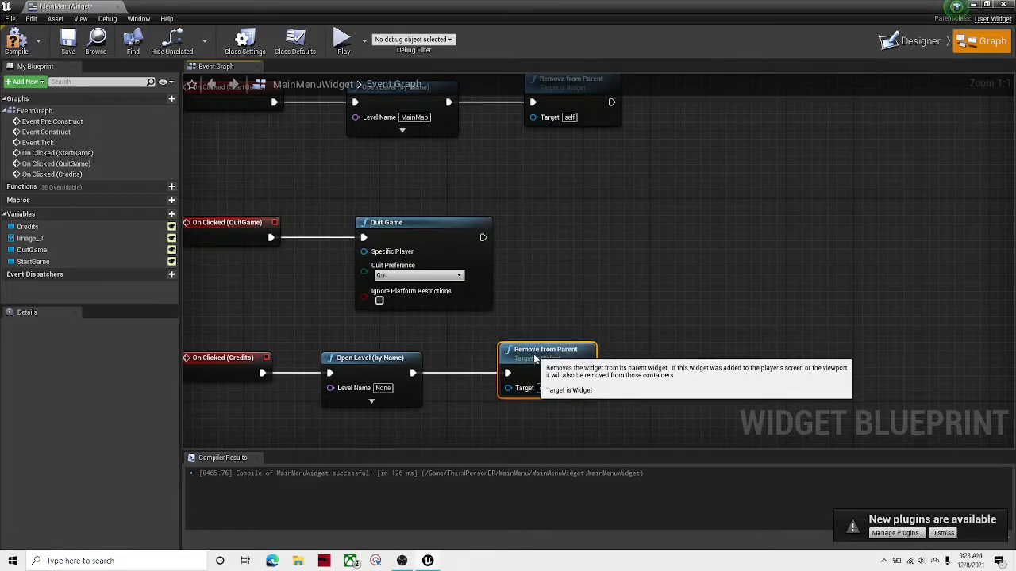
click(632, 341)
right_drag(633, 341, 503, 340)
- Add a Create Widget node after Remove from Parent in the Credits chain, and compile and save the widget
drag(471, 378, 575, 362)
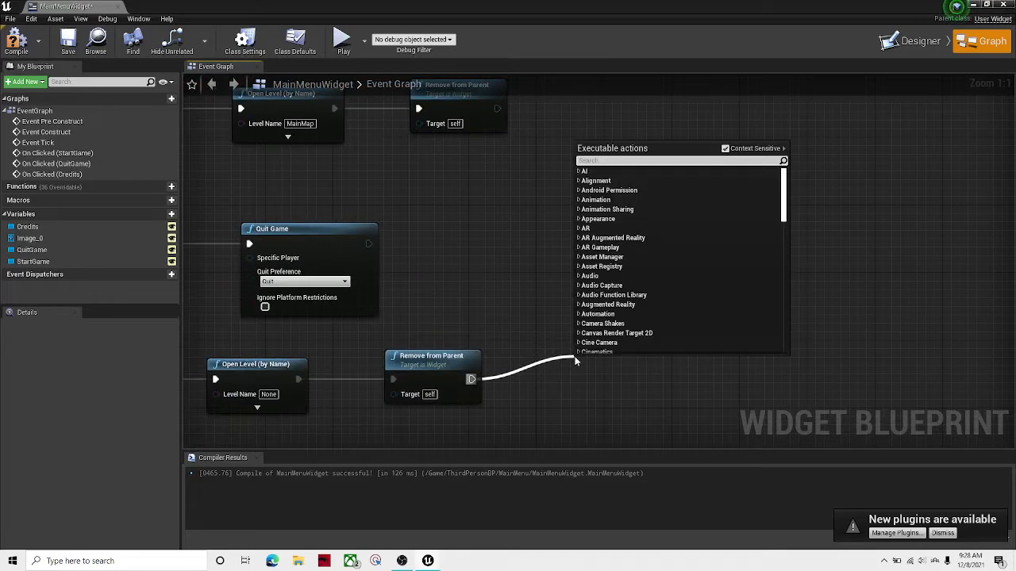
text(create widget)
key(Return)
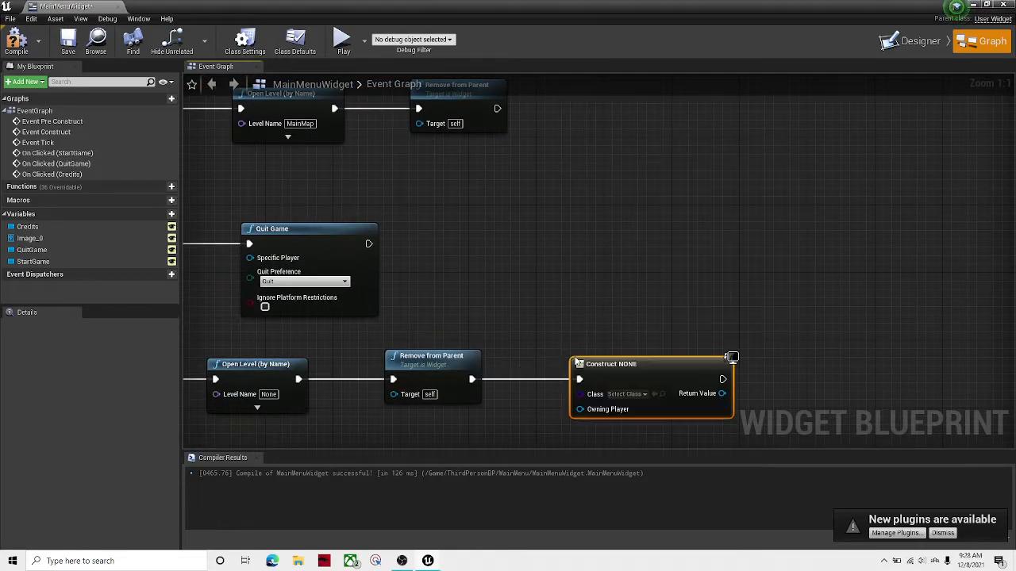
mouse_move(634, 298)
right_down()
mouse_move(511, 272)
mouse_move(606, 243)
mouse_move(630, 254)
mouse_move(629, 303)
right_up()
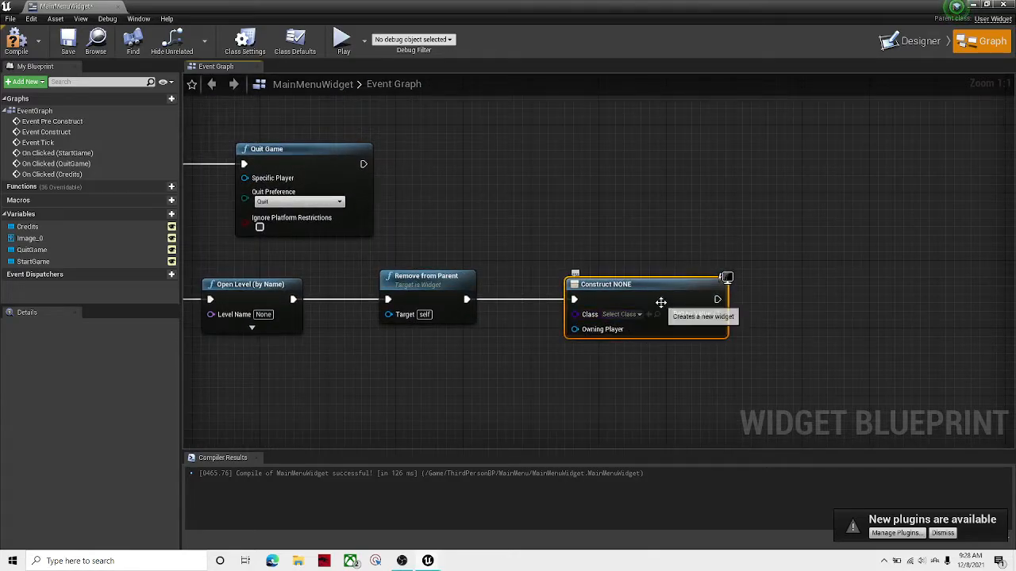
right_drag(639, 250, 520, 162)
click(15, 45)
right_drag(502, 272, 415, 254)
click(441, 254)
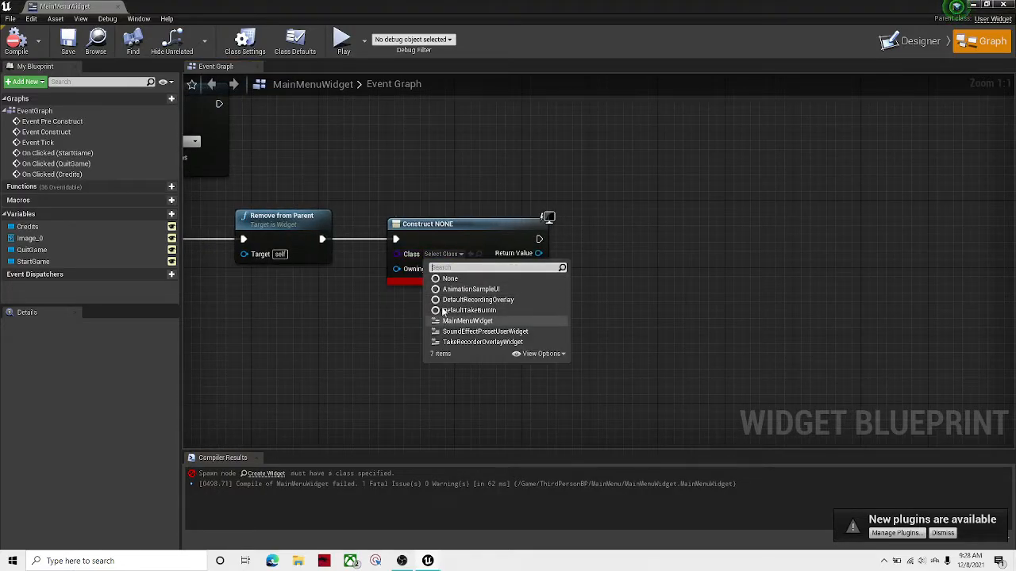
click(616, 268)
- Add an Add to Viewport node after Create Widget, link Return Value to its Target, align it, and compile and save
right_drag(548, 206, 503, 240)
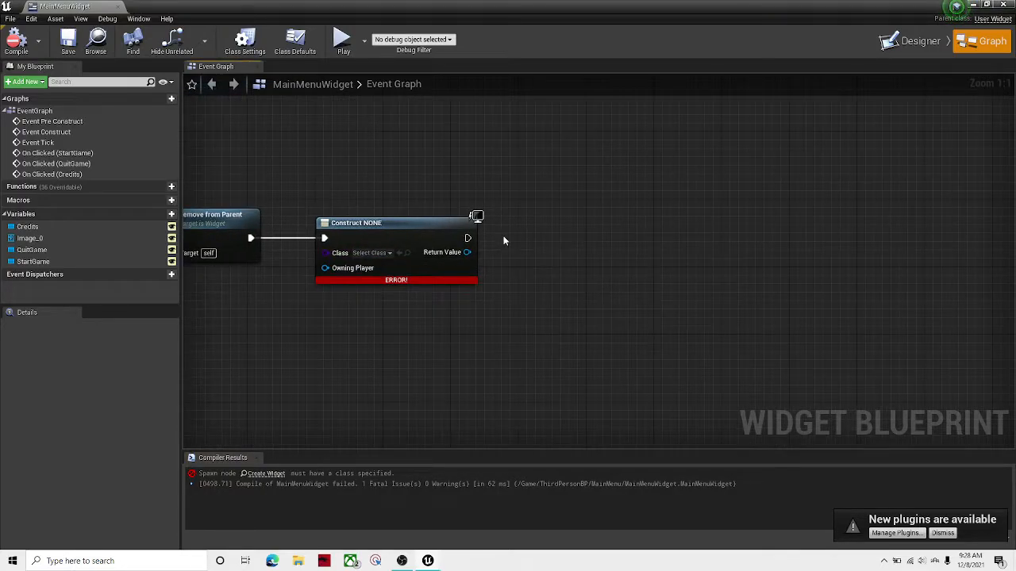
drag(523, 238, 523, 234)
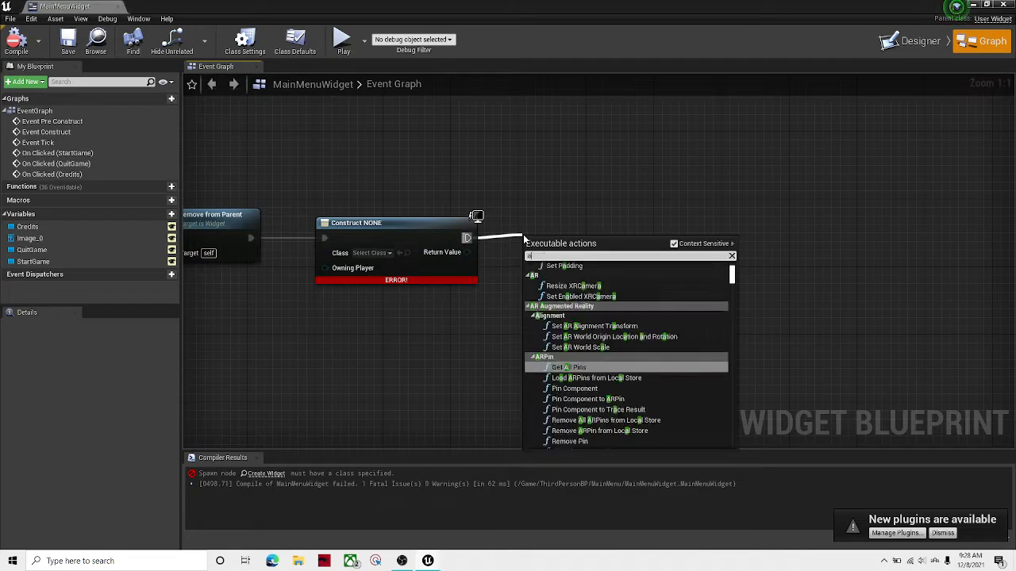
text(add to viewport)
key(Return)
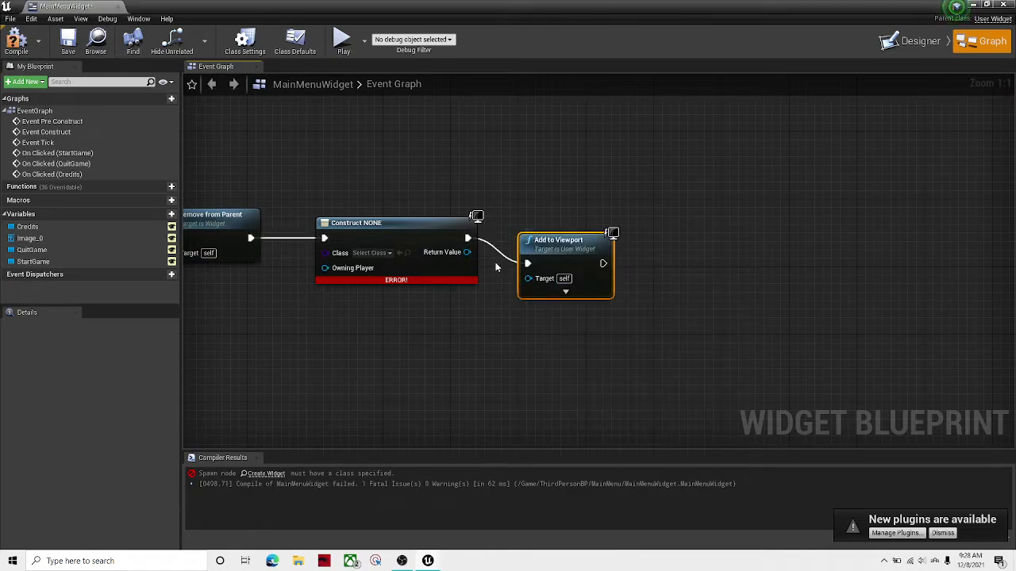
drag(466, 252, 533, 288)
drag(548, 254, 560, 208)
click(16, 41)
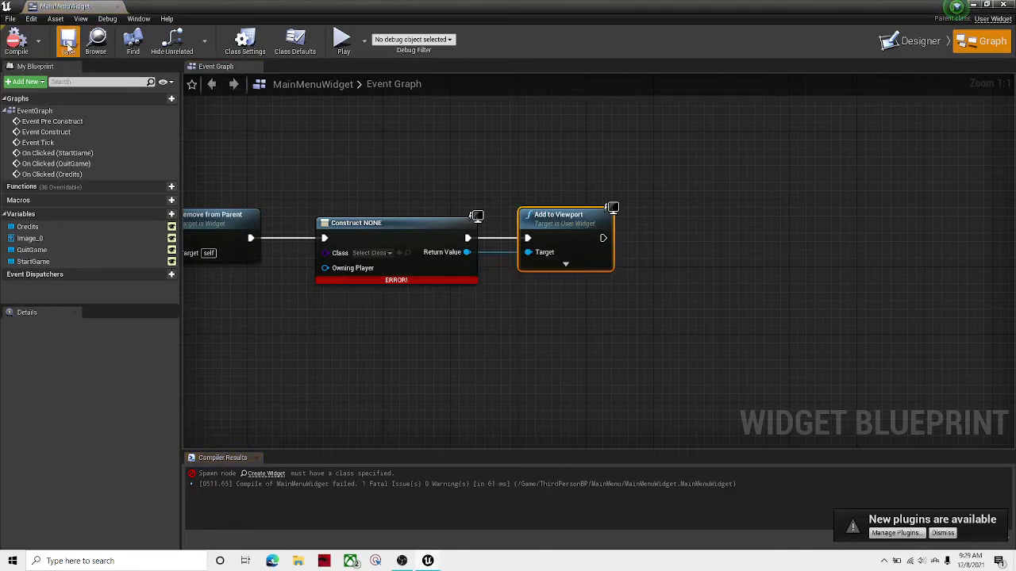
- Review the StartGame, QuitGame and Credits node chains in the event graph
click(367, 137)
right_drag(368, 136, 579, 155)
scroll(580, 155, down, 3)
scroll(576, 248, up, 3)
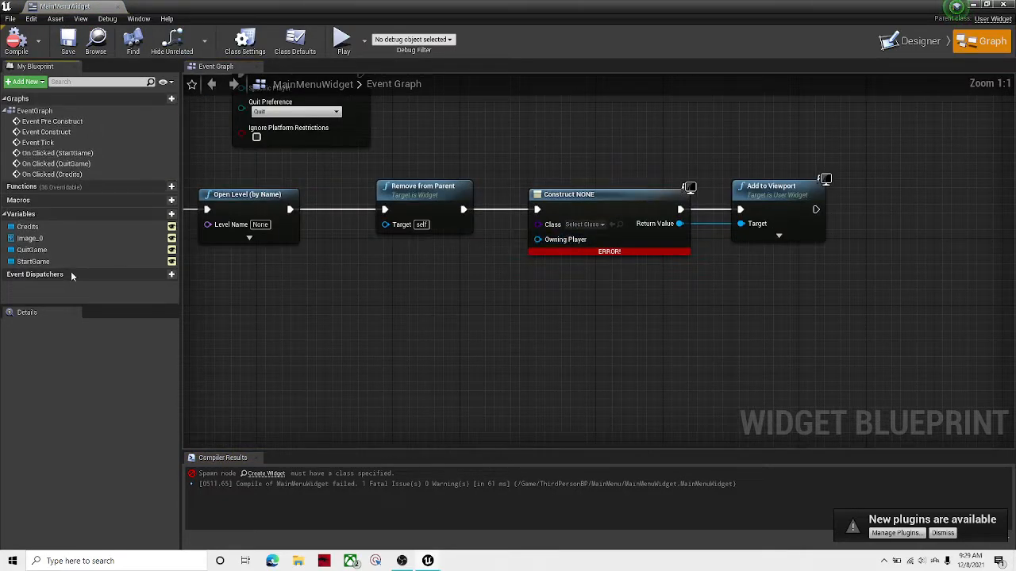
right_drag(431, 176, 512, 251)
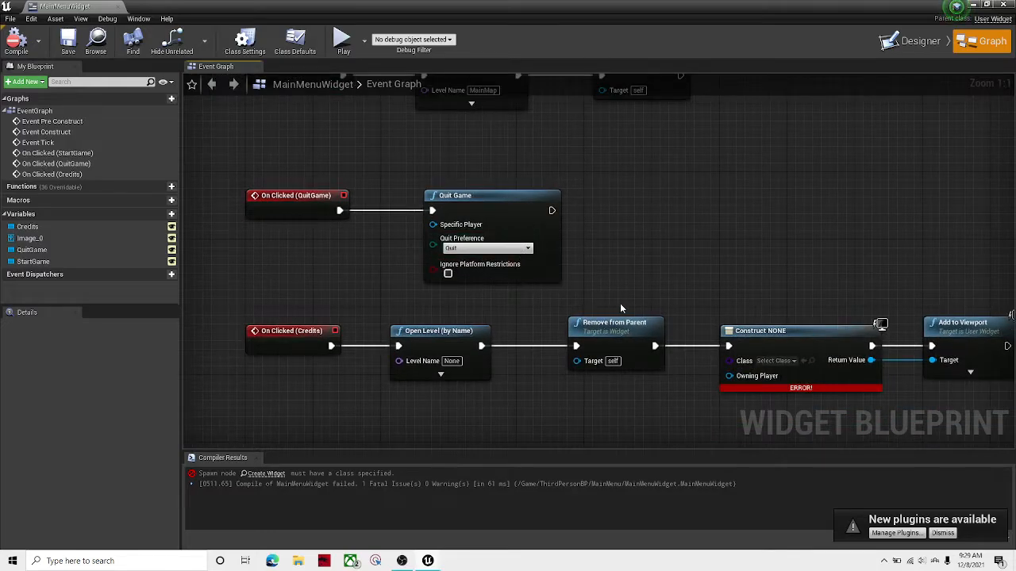
right_drag(620, 305, 609, 191)
right_drag(459, 280, 346, 230)
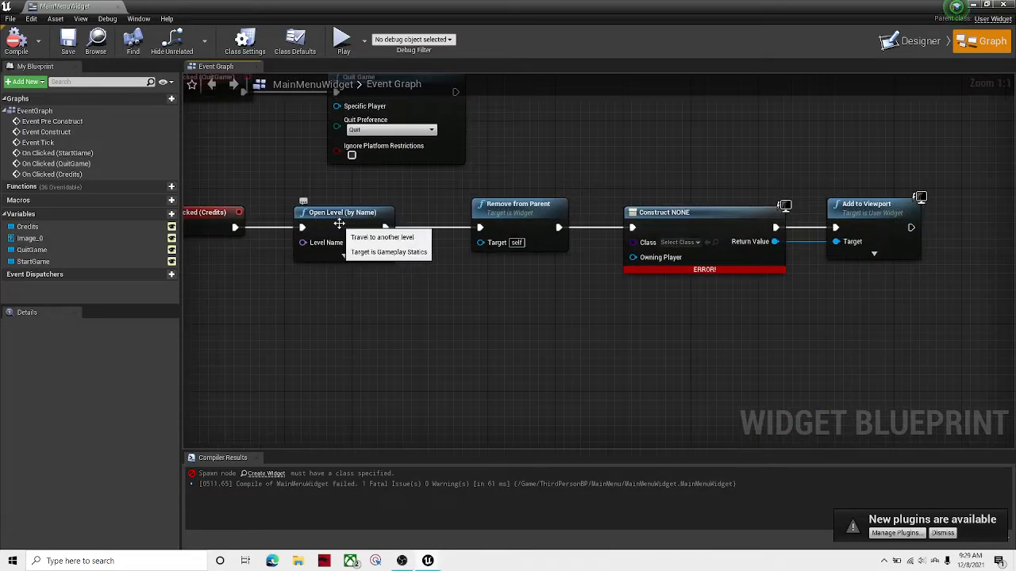
right_drag(535, 279, 467, 300)
click(495, 249)
right_drag(670, 346, 555, 342)
click(558, 337)
click(582, 245)
scroll(696, 268, down, 3)
click(562, 230)
right_drag(601, 226, 831, 211)
scroll(825, 207, down, 2)
scroll(579, 268, up, 2)
right_drag(805, 175, 707, 211)
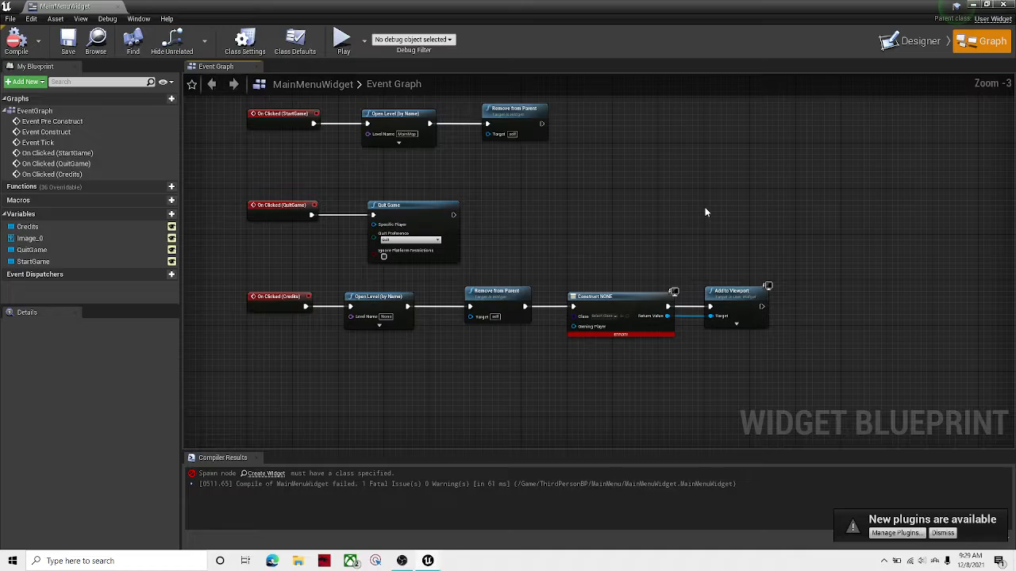
- Switch the widget back to its design view and return to the MainMenu folder in the main editor
click(912, 41)
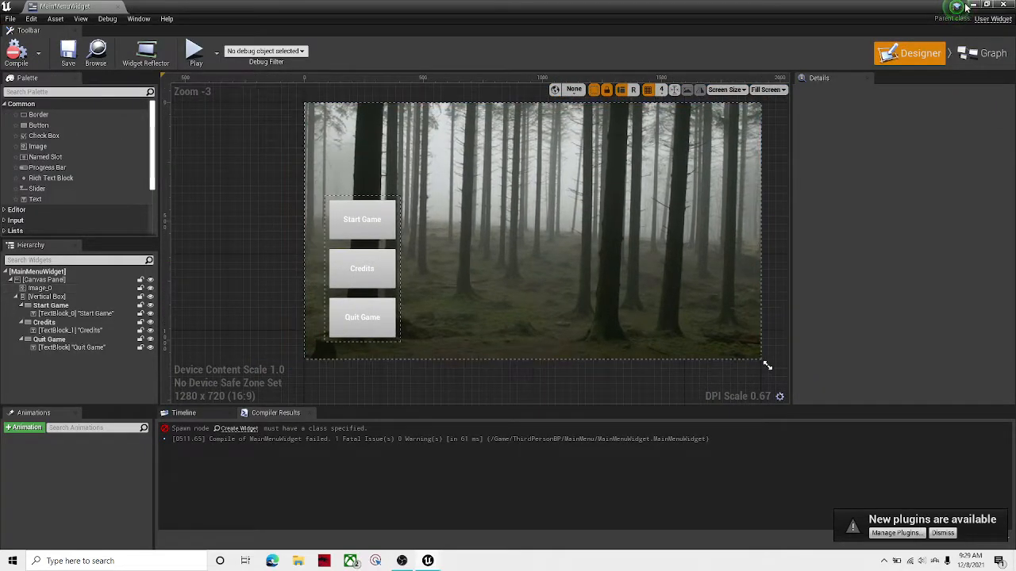
click(973, 6)
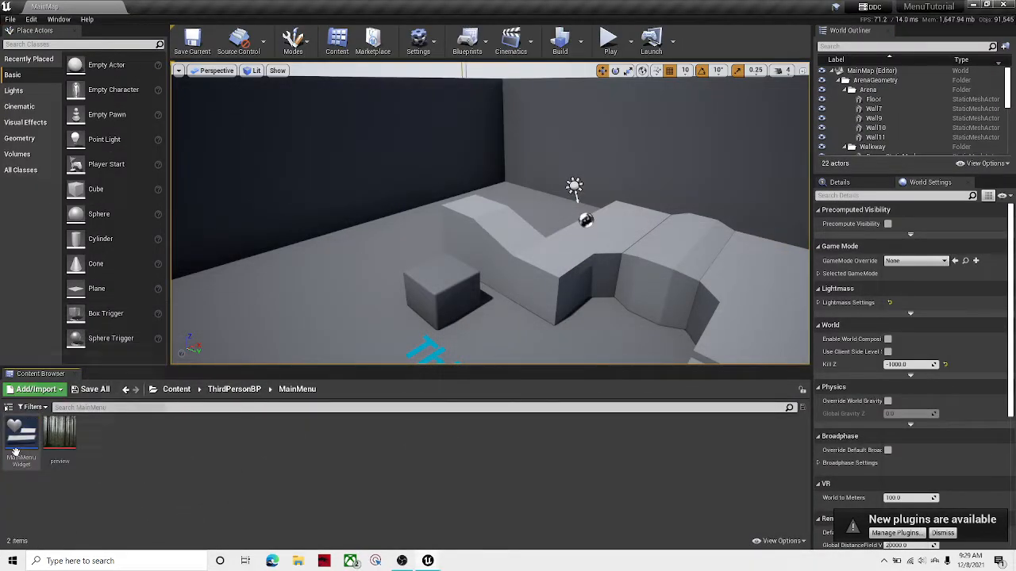
- Duplicate the MainMenuWidget asset in the MainMenu folder and name the copy CeditsWidget
right_click(21, 440)
click(45, 253)
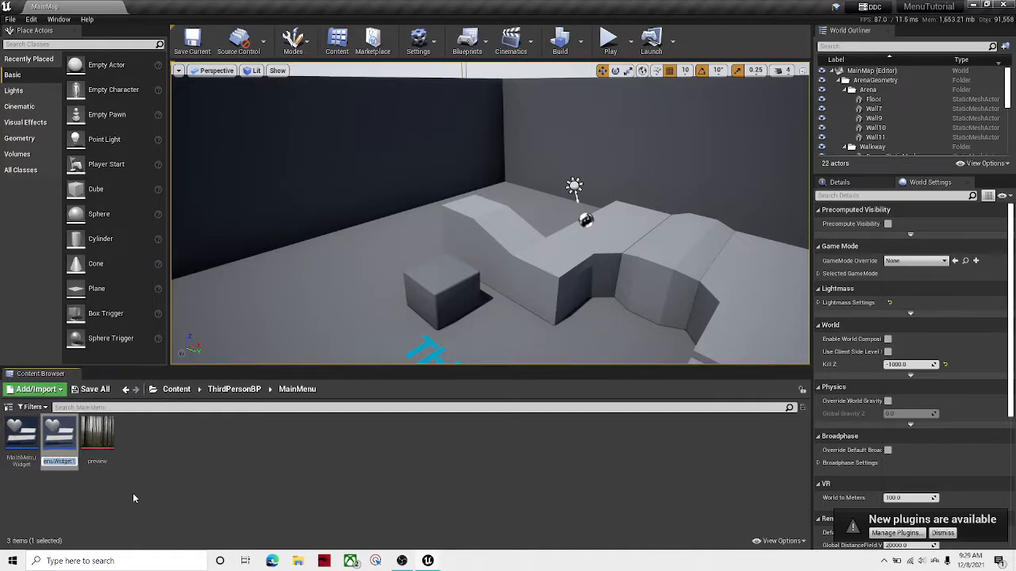
text(Clie)
text(dits)
text(Widget)
key(Return)
click(133, 493)
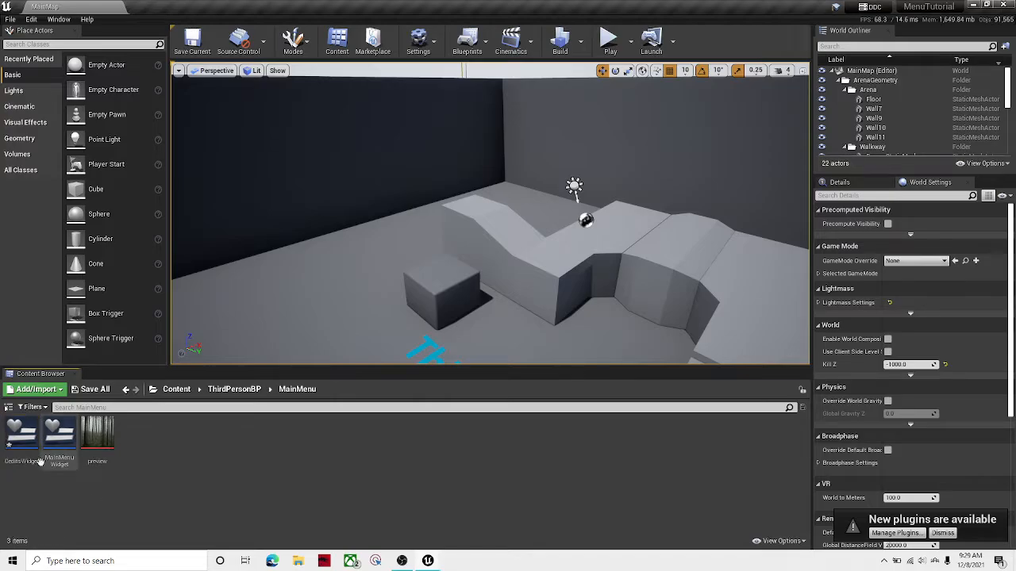
- Open CeditsWidget and delete the Vertical Box holding the Start Game, Credits and Quit Game buttons
double_click(40, 462)
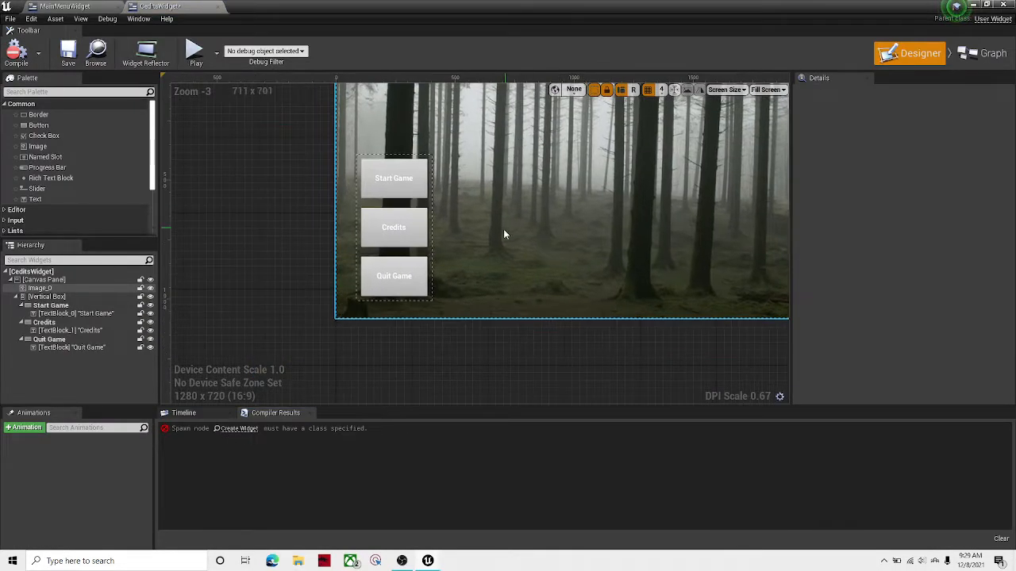
click(373, 191)
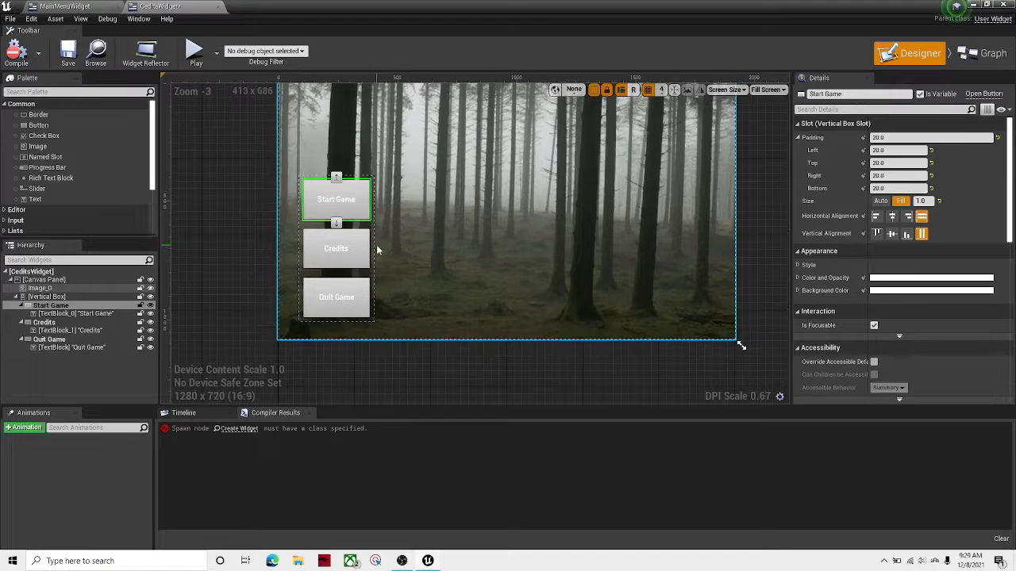
click(69, 296)
right_click(69, 296)
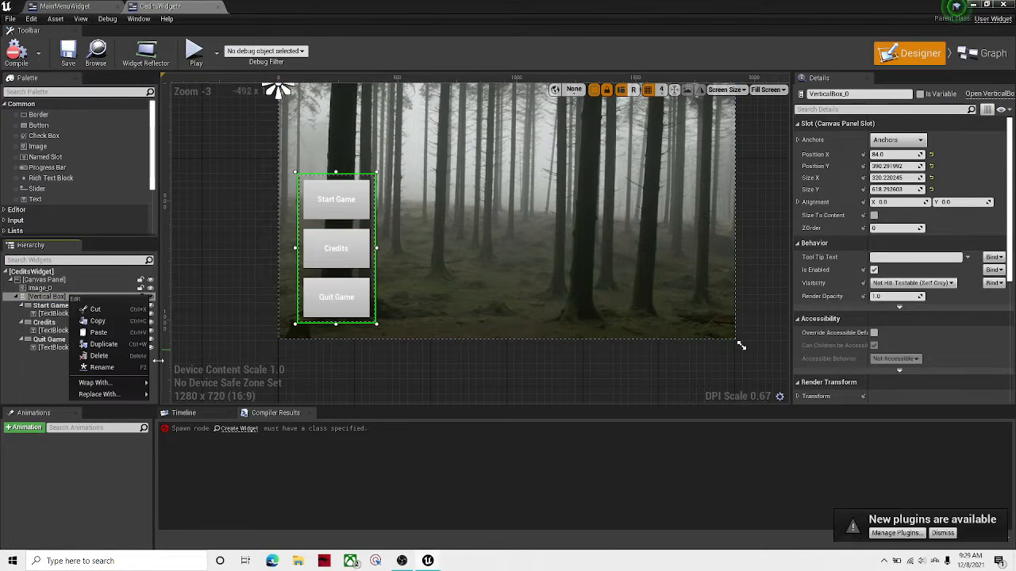
click(120, 358)
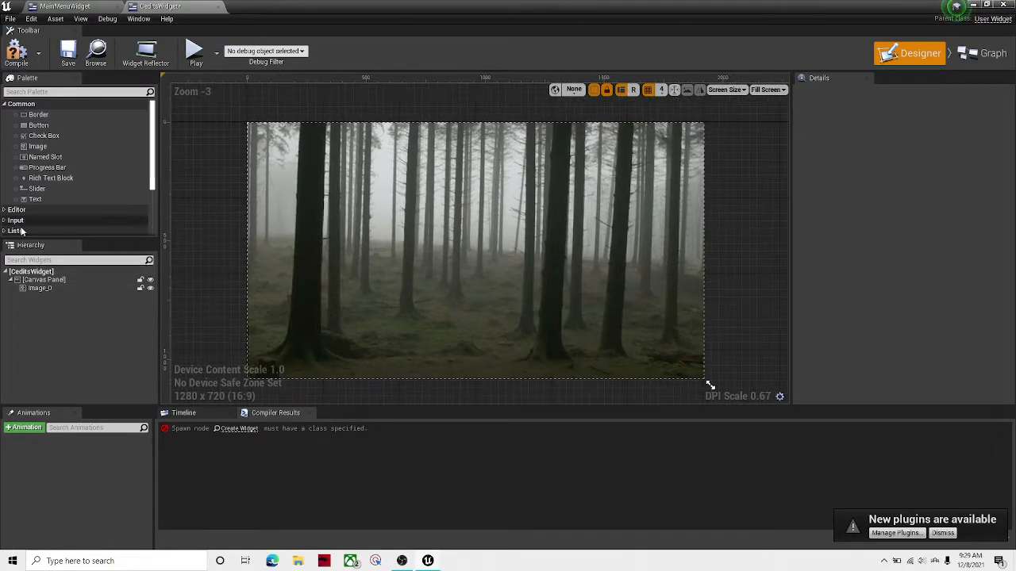
- Add a Text widget near the centre of the canvas, set its Size X to 200 and enable Size To Content
drag(45, 198, 459, 247)
right_drag(619, 202, 449, 195)
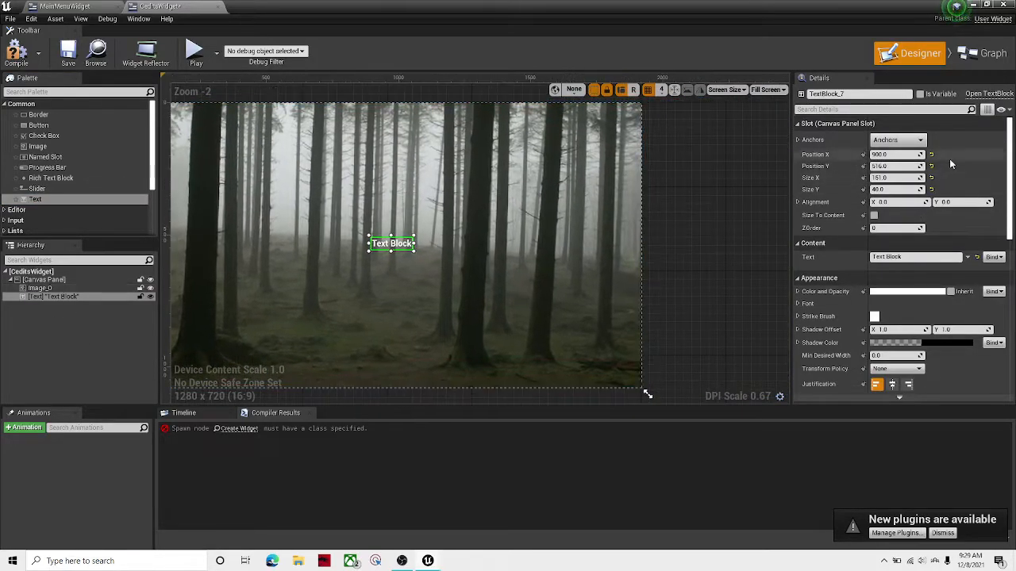
scroll(960, 267, down, 5)
scroll(889, 238, up, 3)
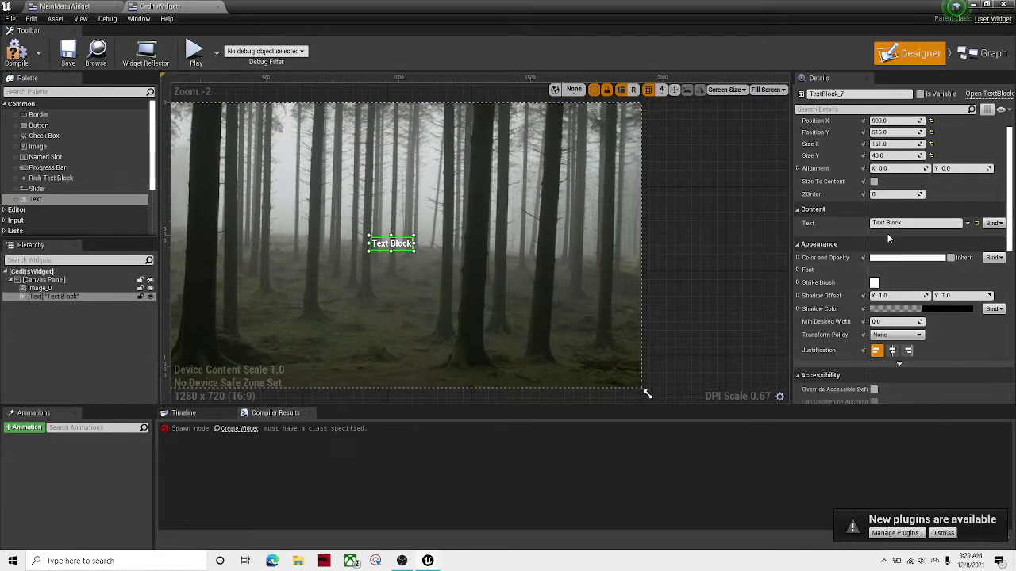
scroll(887, 228, up, 2)
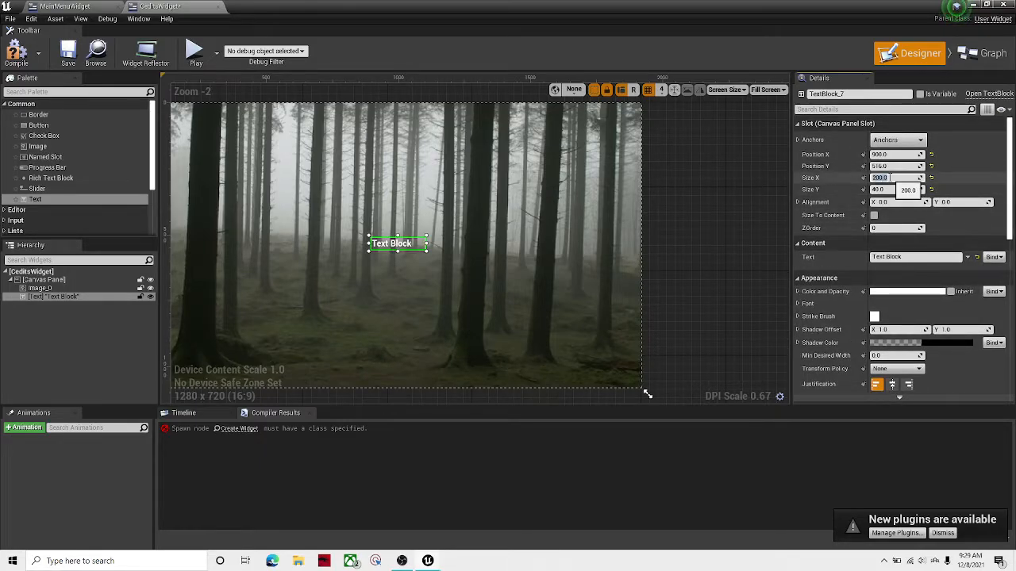
text(200)
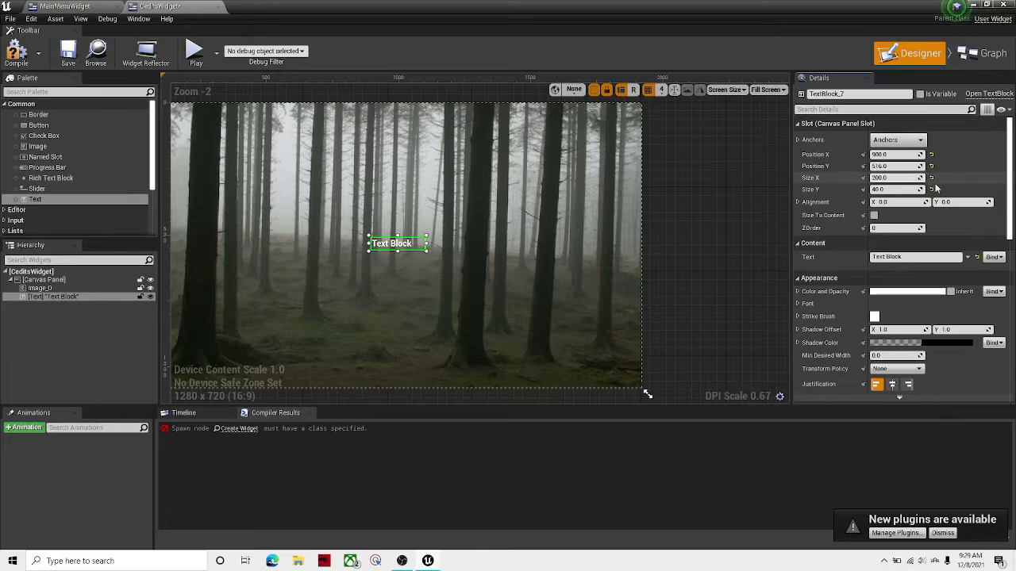
scroll(894, 252, down, 10)
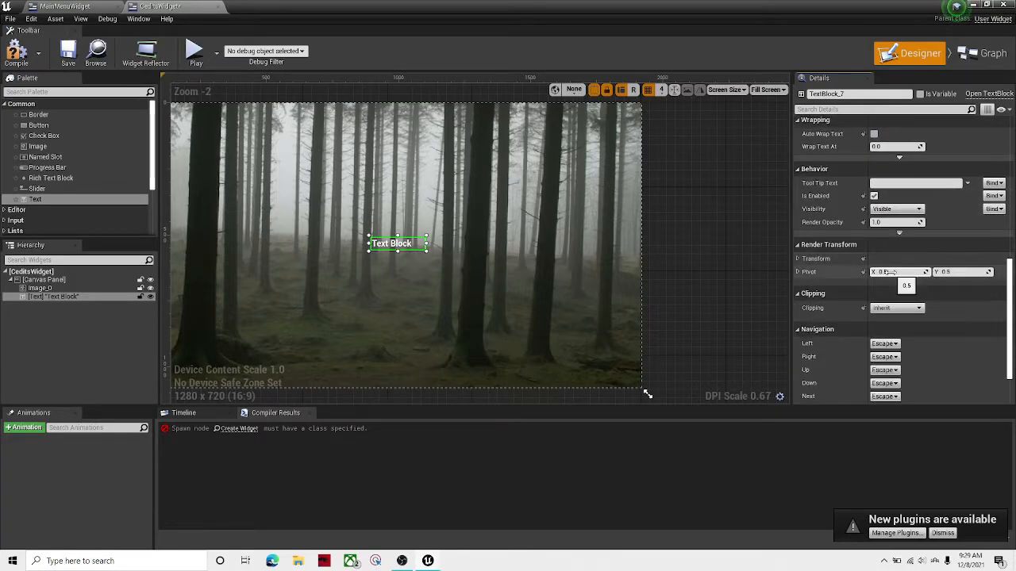
scroll(889, 230, up, 8)
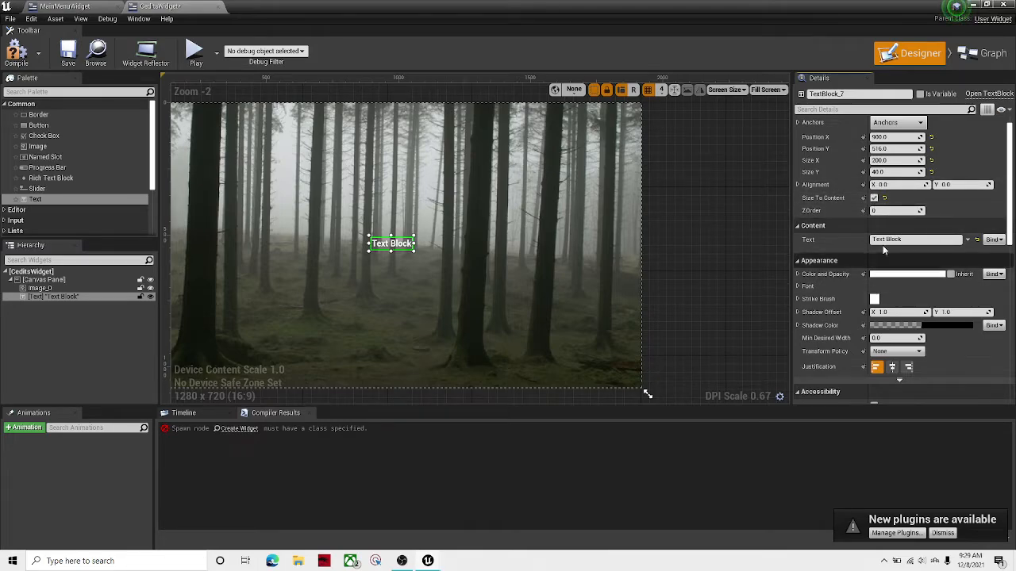
- Set the text block's font size to 80
click(798, 286)
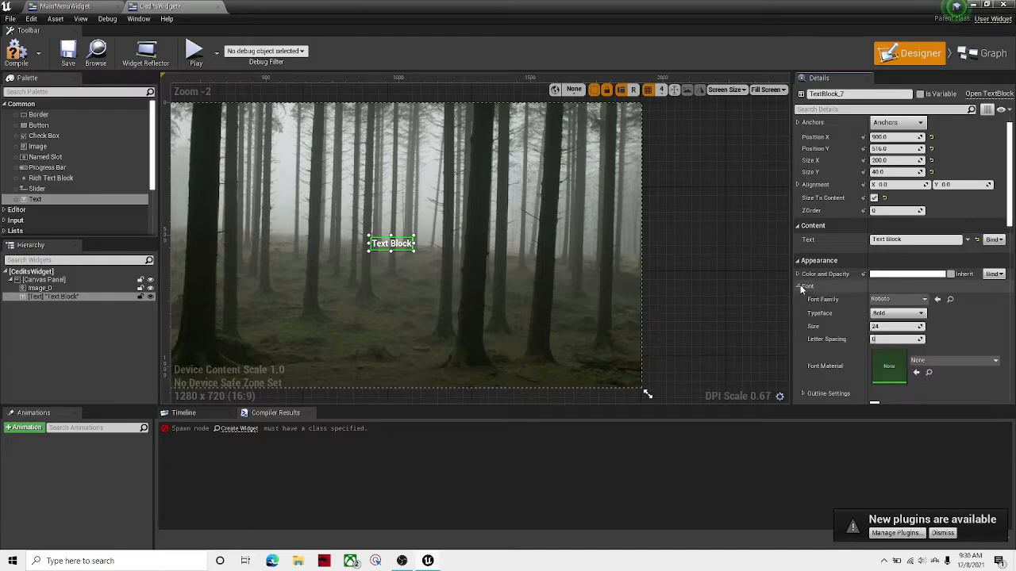
scroll(873, 301, down, 1)
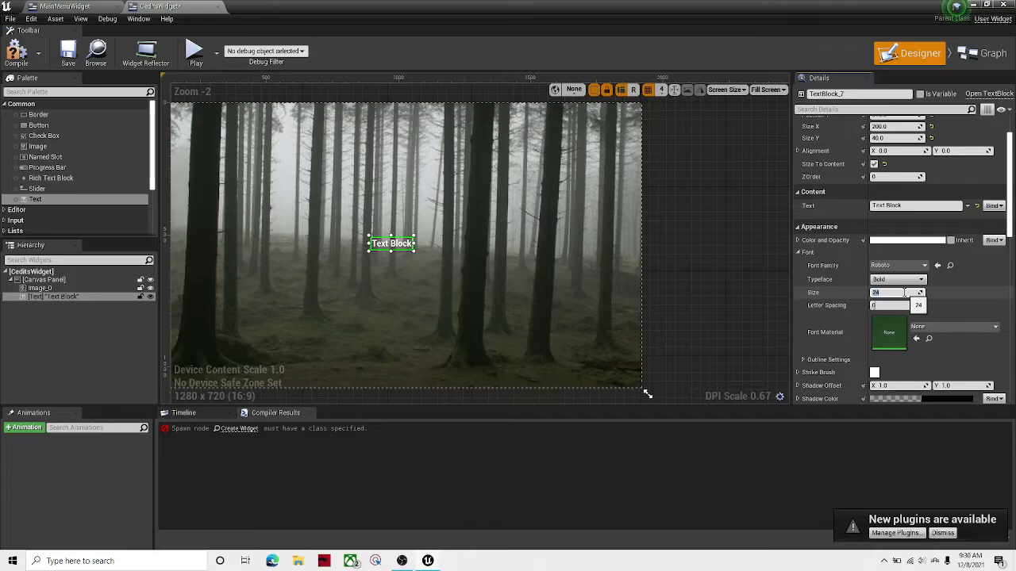
key(Return)
right_drag(607, 361, 734, 359)
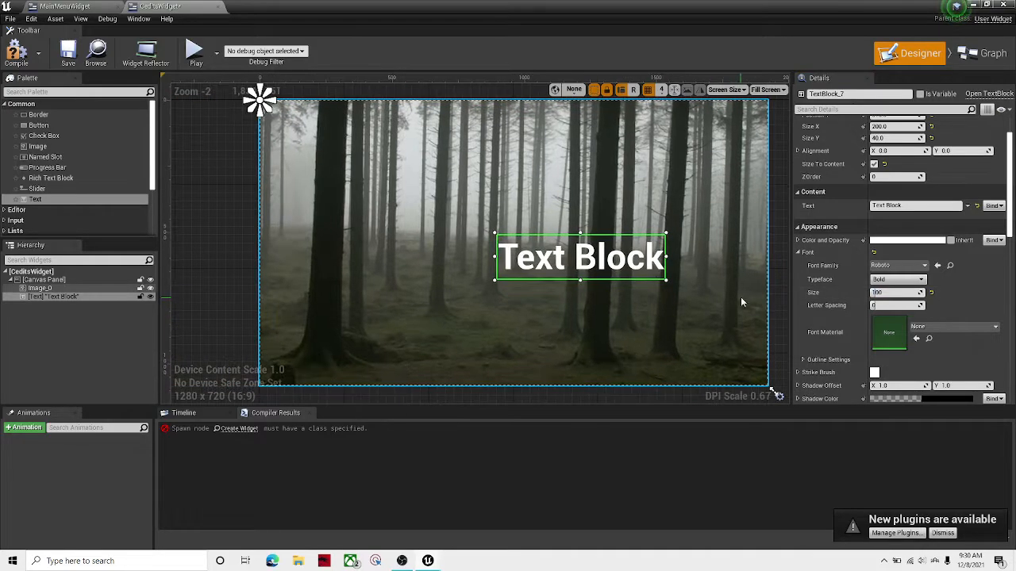
text(80)
key(Return)
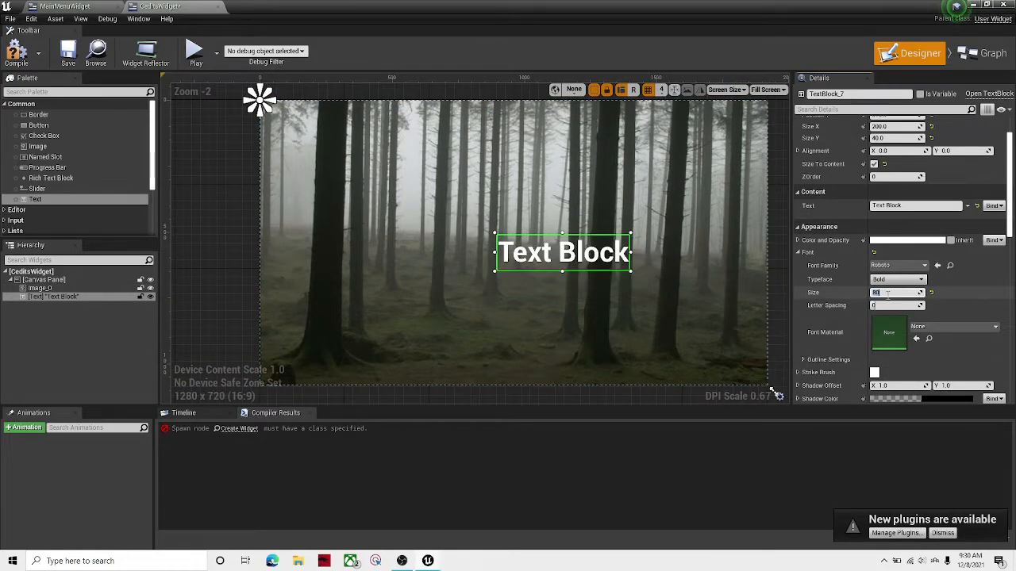
- Change the text to "Shortcutgamez made this game" and centre it over the background at about X 228, Y 496
drag(600, 253, 557, 255)
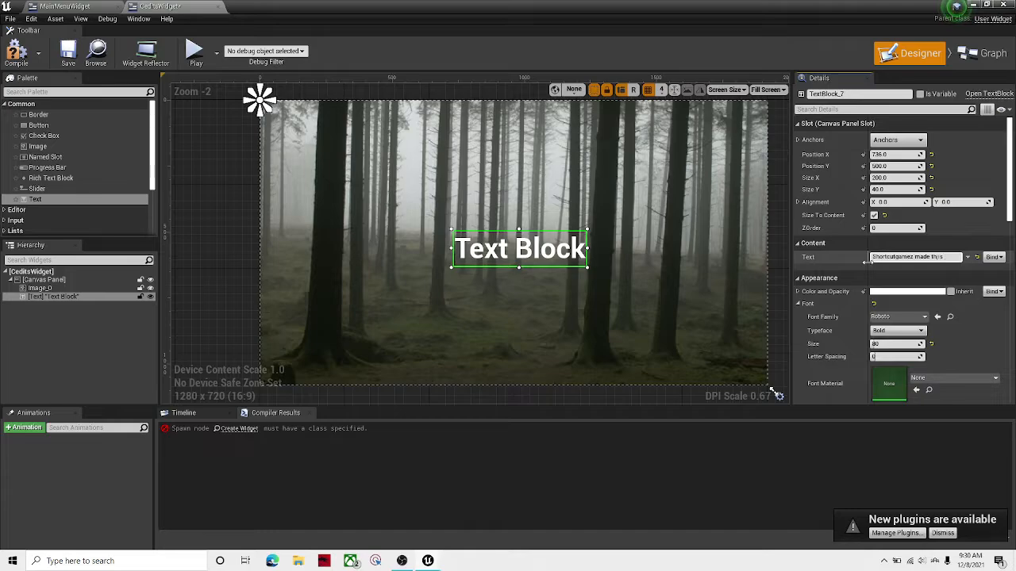
text(ame)
key(Return)
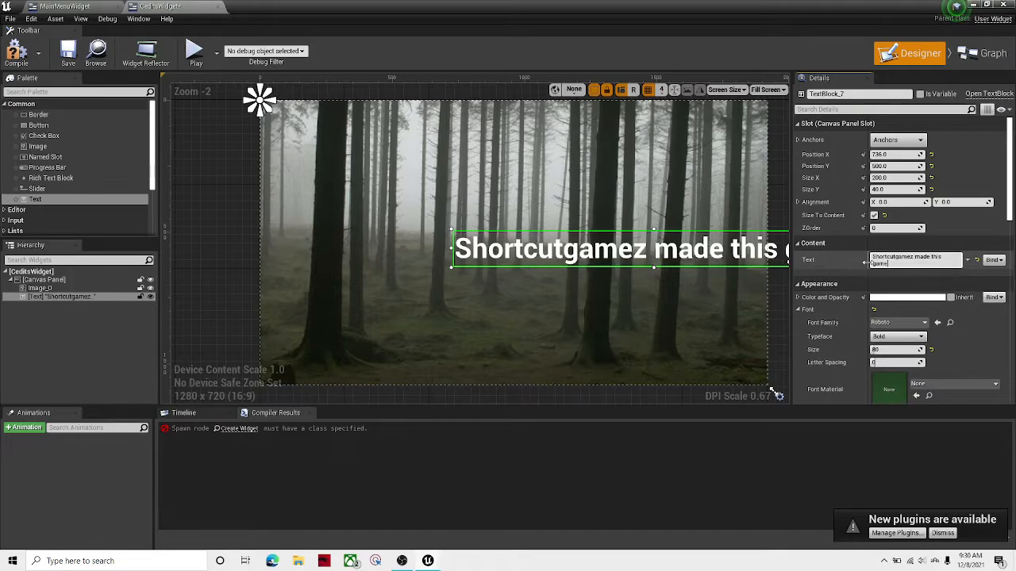
drag(686, 252, 547, 255)
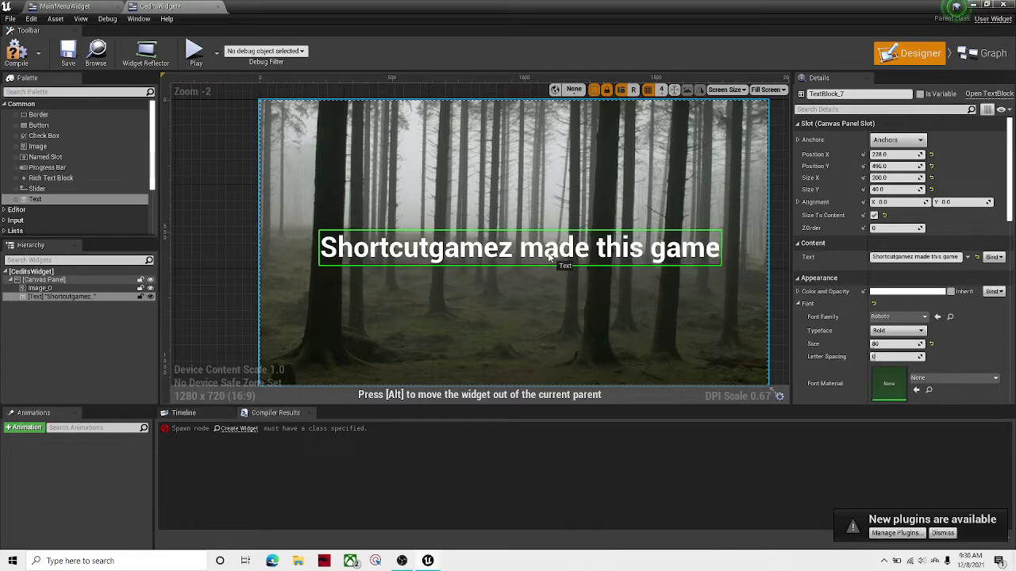
- Deselect the credits text and compile CeditsWidget
click(243, 252)
right_drag(503, 263, 444, 264)
scroll(568, 241, down, 1)
right_drag(568, 240, 637, 234)
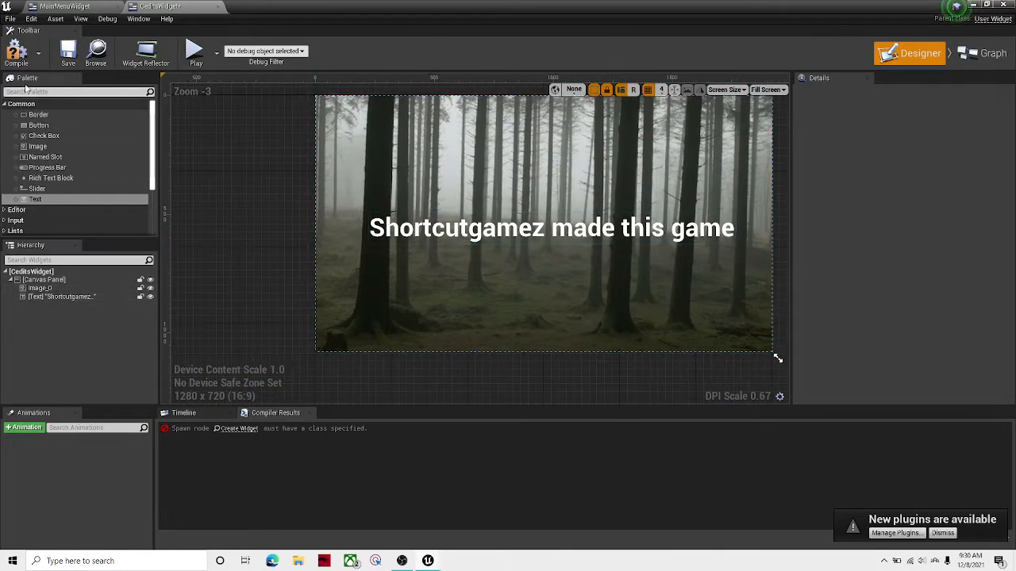
click(16, 53)
right_drag(243, 194, 264, 149)
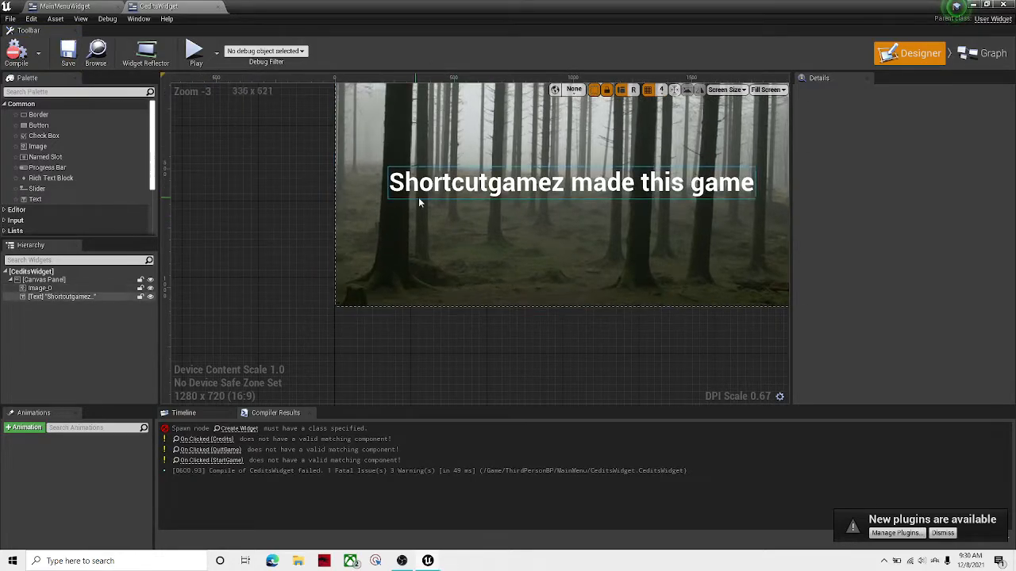
right_drag(325, 262, 302, 296)
right_drag(517, 217, 452, 230)
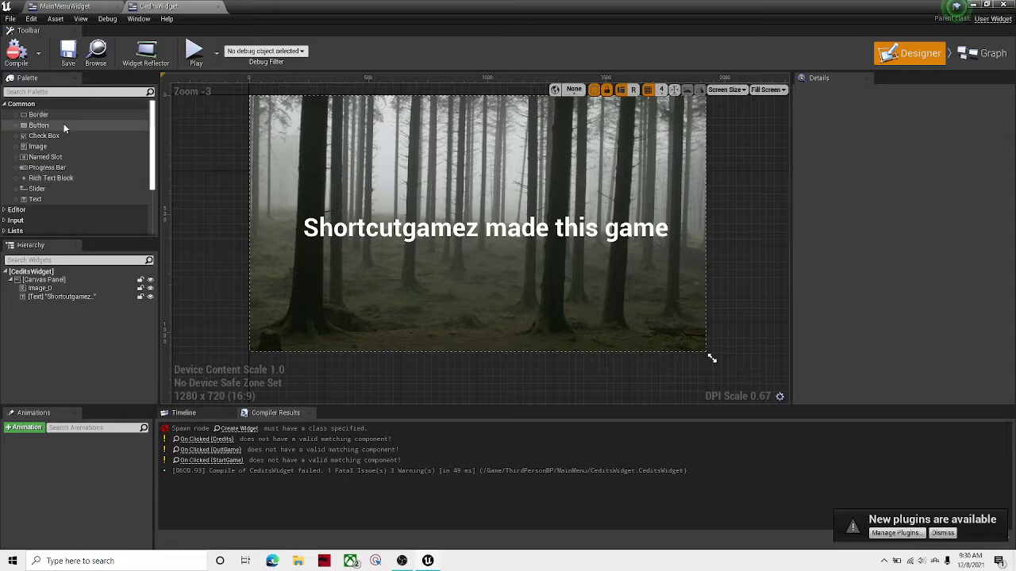
- Place a button in the lower-left corner of the canvas at about X 40, Y 996
drag(63, 125, 314, 355)
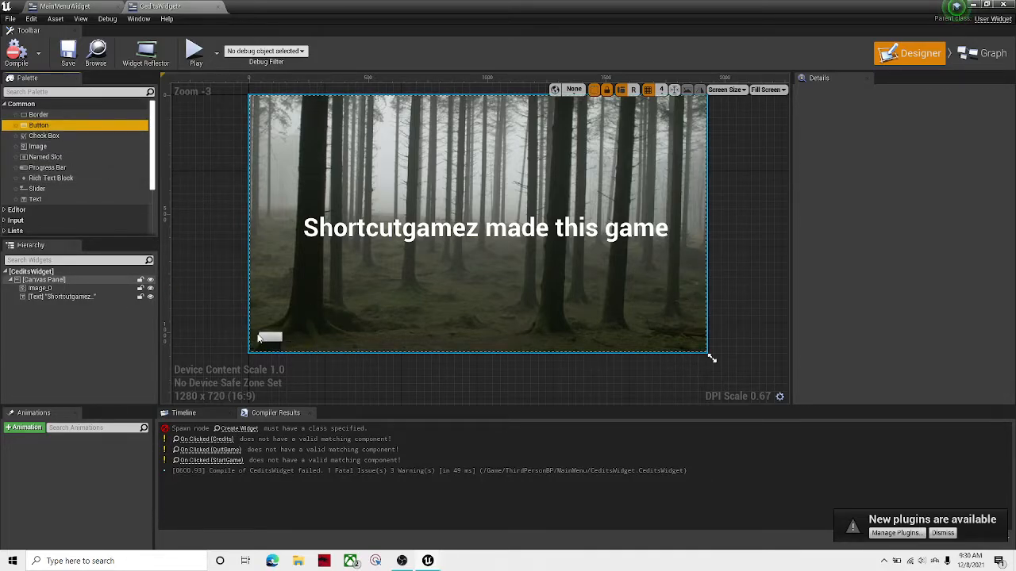
drag(258, 338, 260, 337)
scroll(267, 284, up, 4)
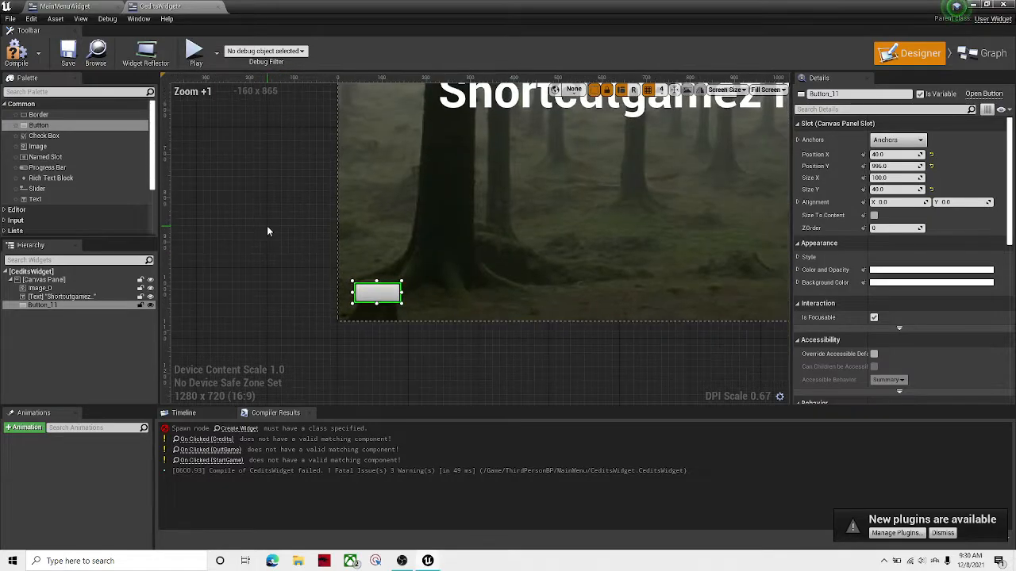
scroll(266, 225, up, 6)
- Add a Text widget inside the new button and enlarge the button to about 170 by 43 so the text fits
drag(59, 200, 476, 273)
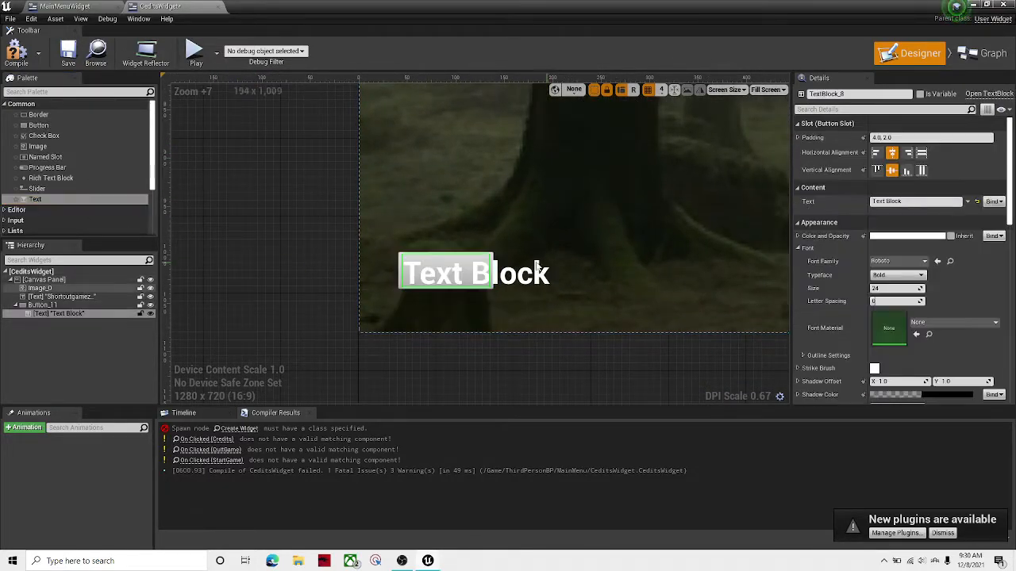
click(496, 272)
drag(494, 271, 563, 272)
click(480, 292)
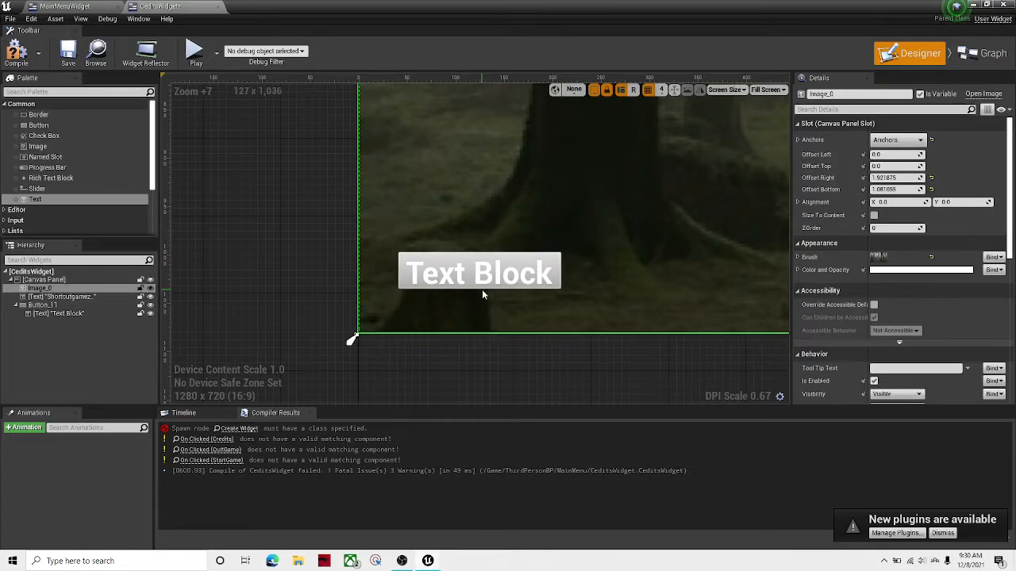
click(480, 284)
click(477, 289)
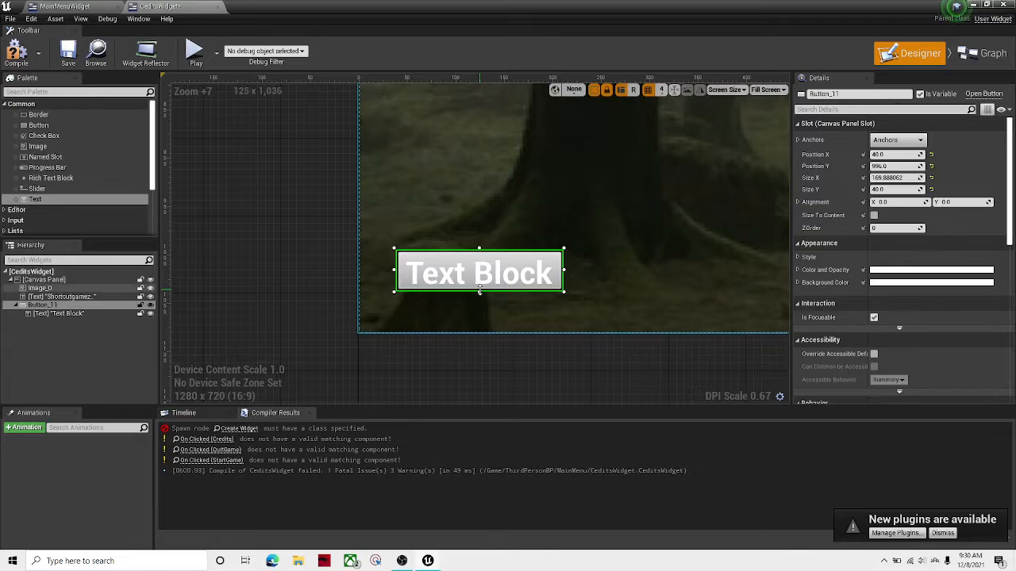
drag(480, 292, 479, 294)
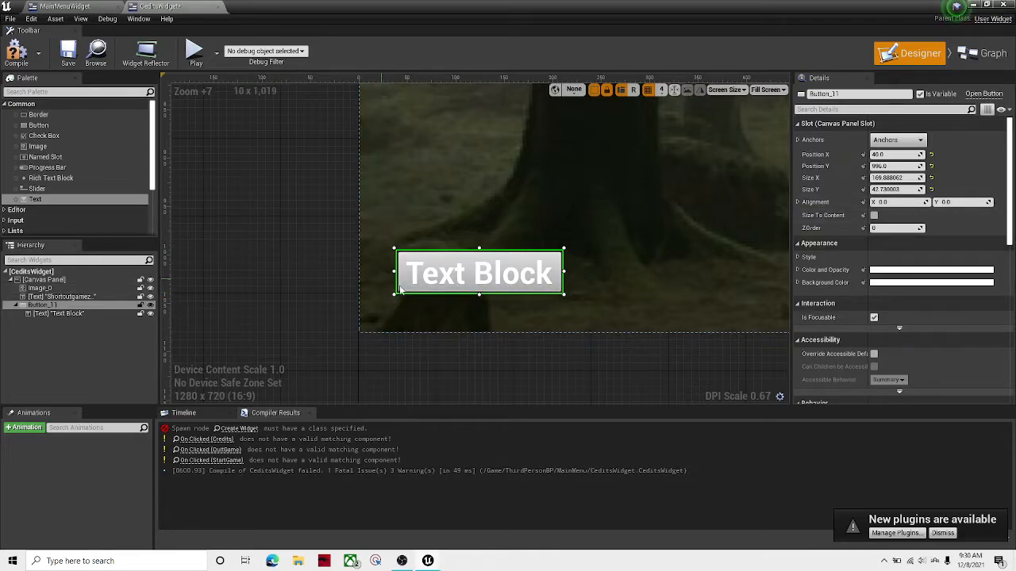
- Change the button's text to "Back" and deselect it
click(476, 268)
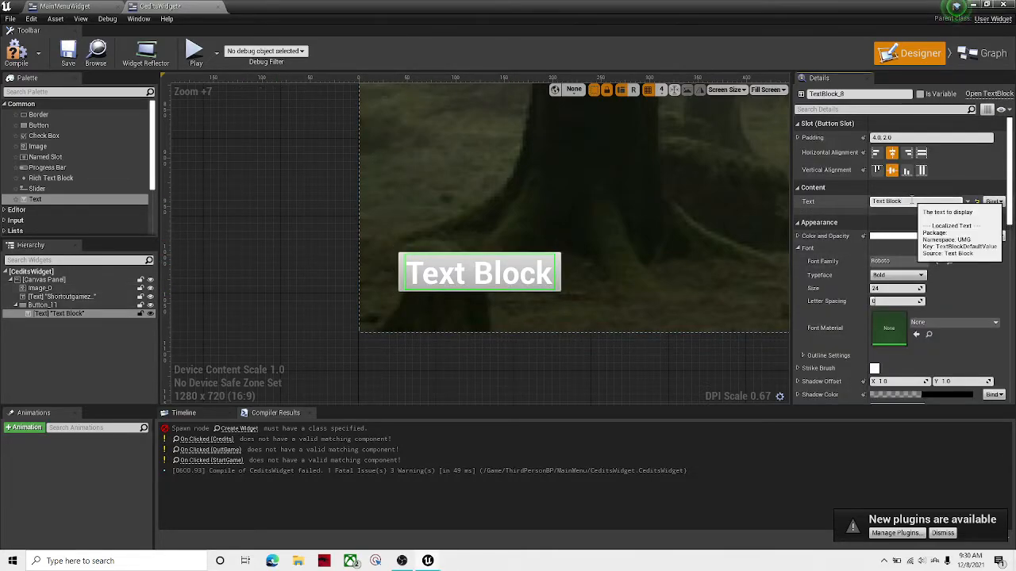
key(Return)
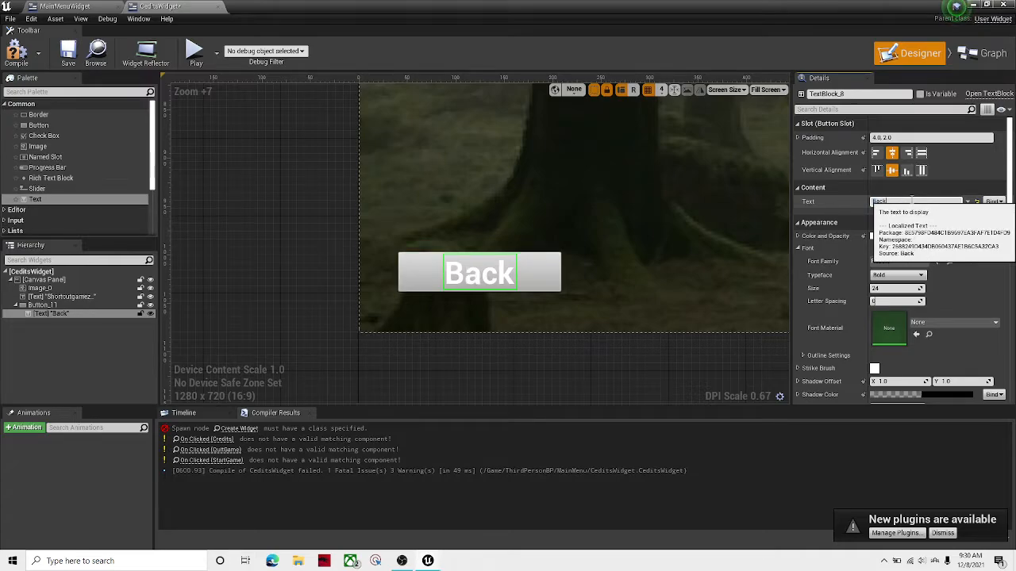
click(404, 227)
click(324, 243)
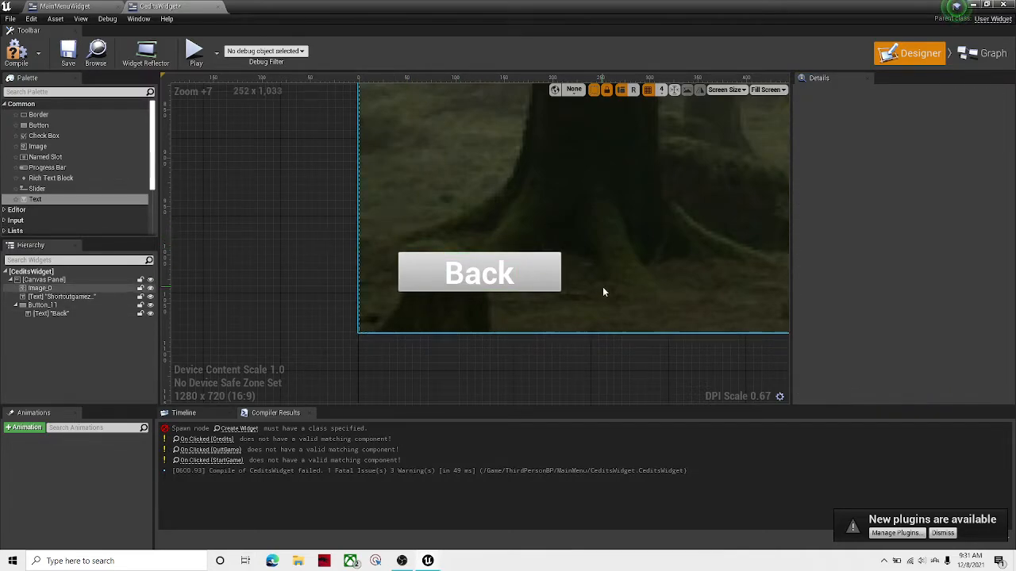
- Switch to the event graph and delete the copied StartGame, QuitGame and Credits node chains
scroll(655, 155, down, 4)
right_drag(655, 154, 440, 200)
scroll(631, 215, down, 4)
right_drag(631, 216, 580, 228)
scroll(580, 228, down, 3)
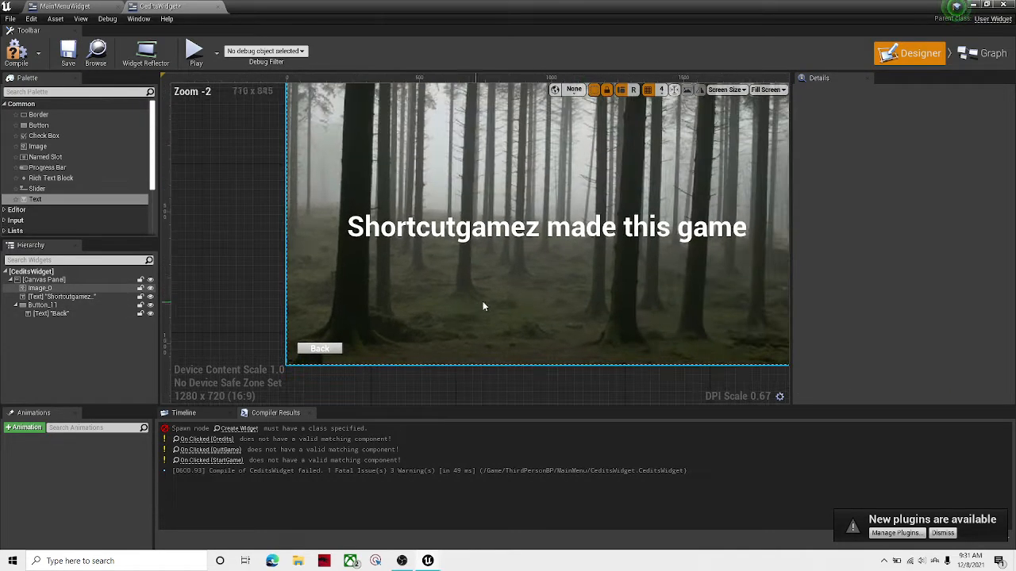
click(981, 53)
scroll(583, 337, up, 2)
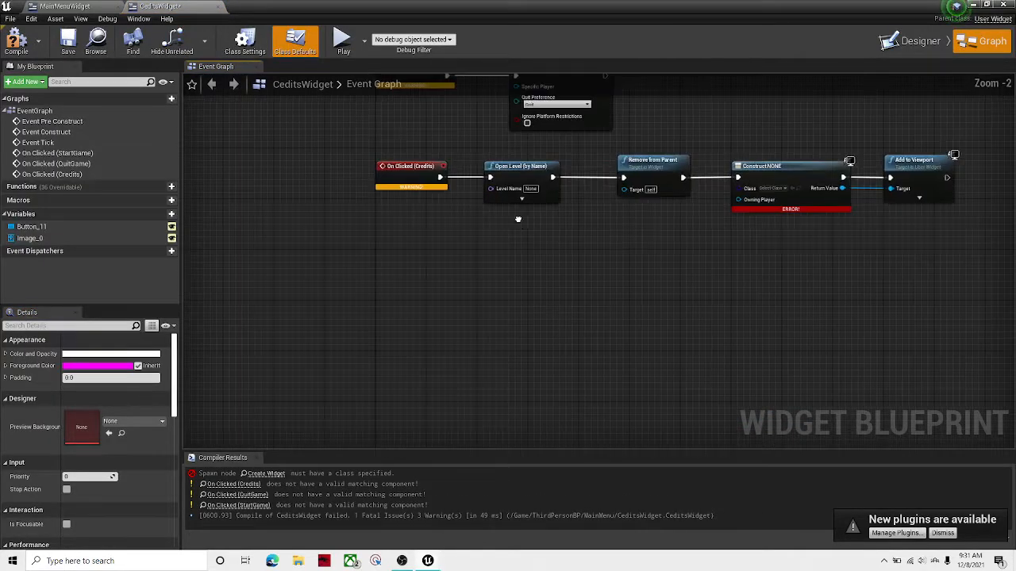
right_drag(517, 220, 484, 346)
scroll(485, 343, down, 2)
drag(350, 156, 818, 349)
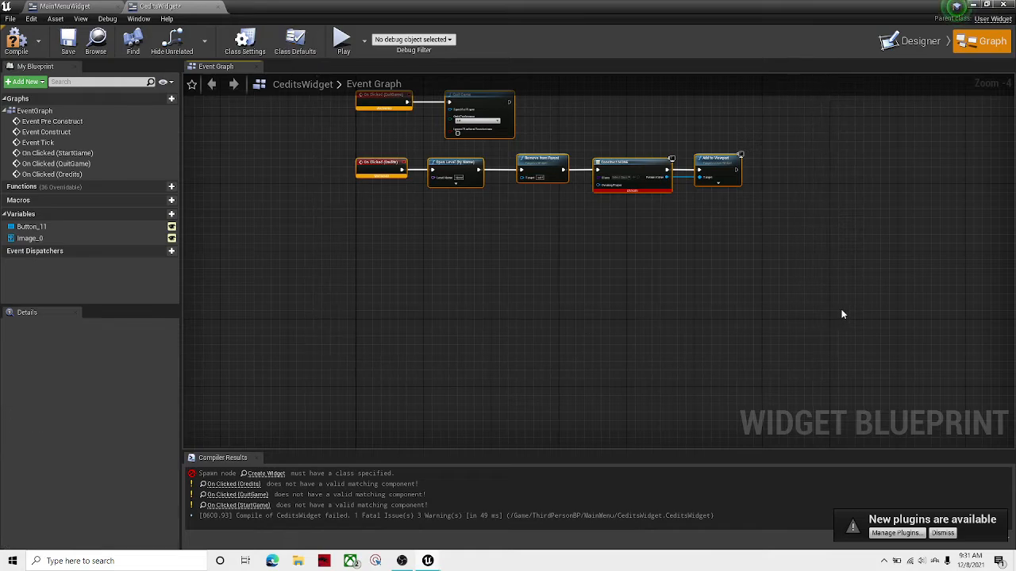
key(Delete)
scroll(482, 283, down, 5)
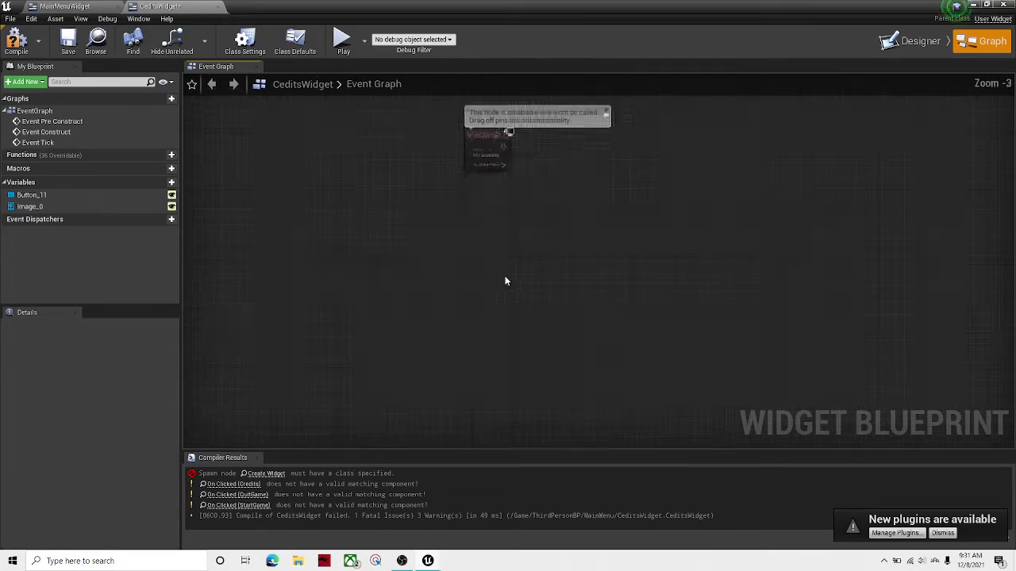
- Add an On Clicked event for the Back button and rename the button widget to "Back Button"
click(56, 196)
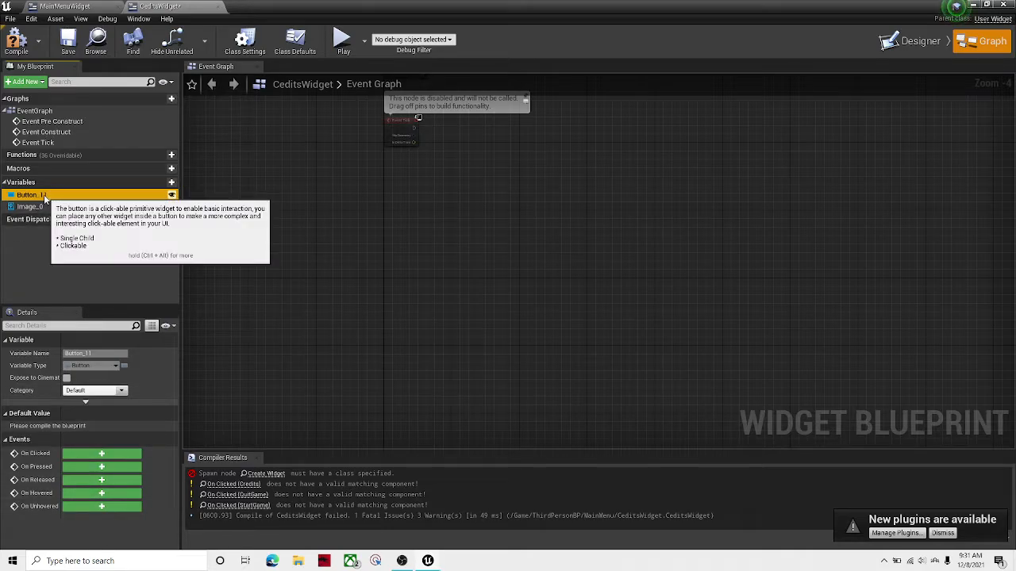
click(92, 452)
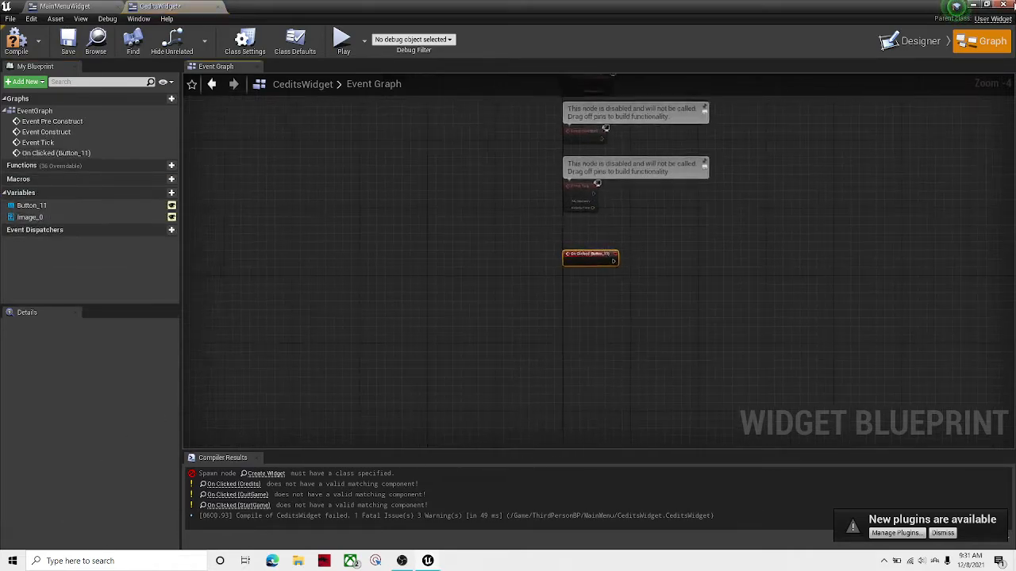
click(920, 42)
click(285, 361)
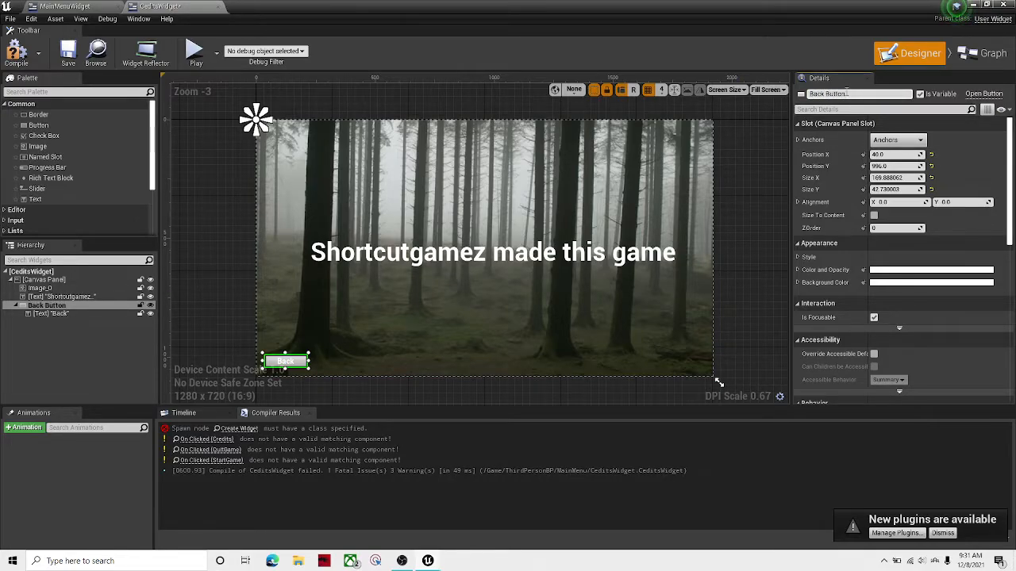
click(987, 54)
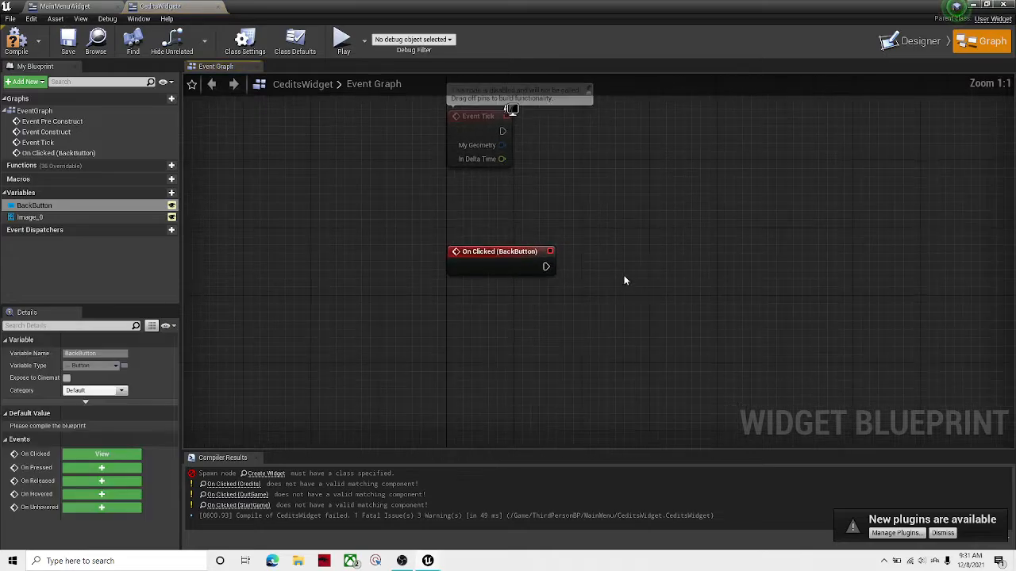
- Connect a Remove from Parent node to the On Clicked (BackButton) event, and compile and save the credits widget
right_drag(548, 264, 444, 258)
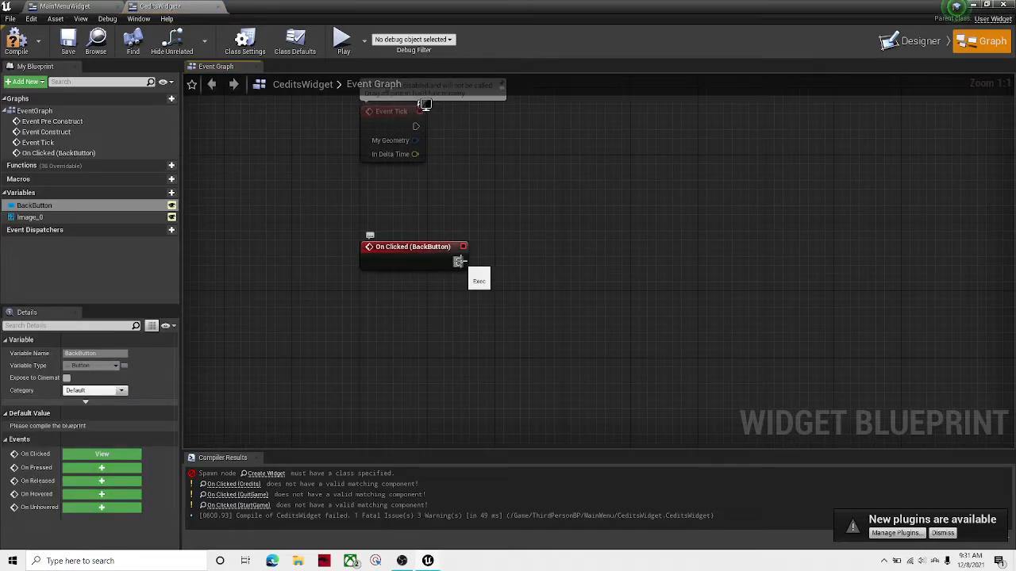
drag(458, 262, 554, 256)
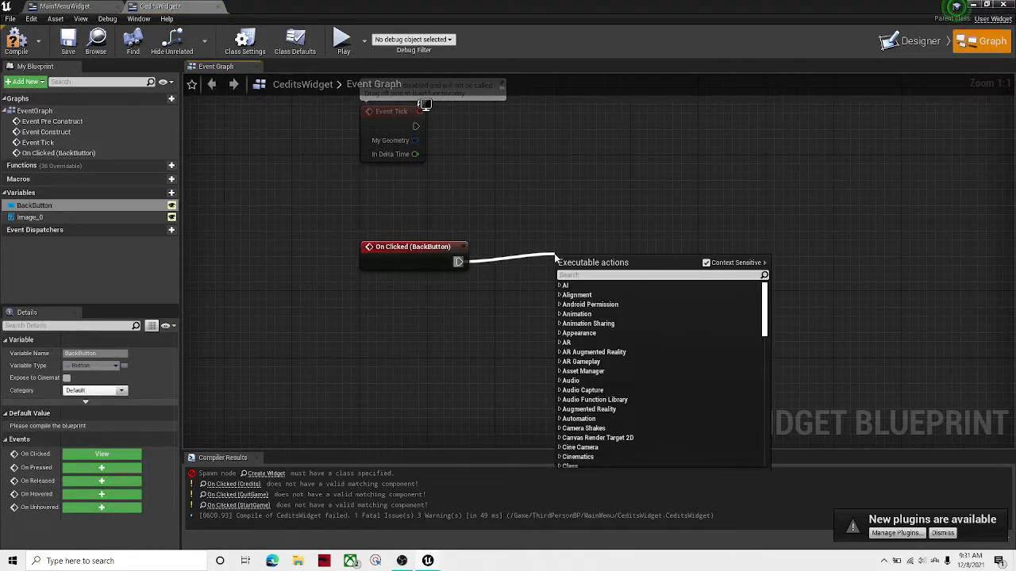
text(remove from)
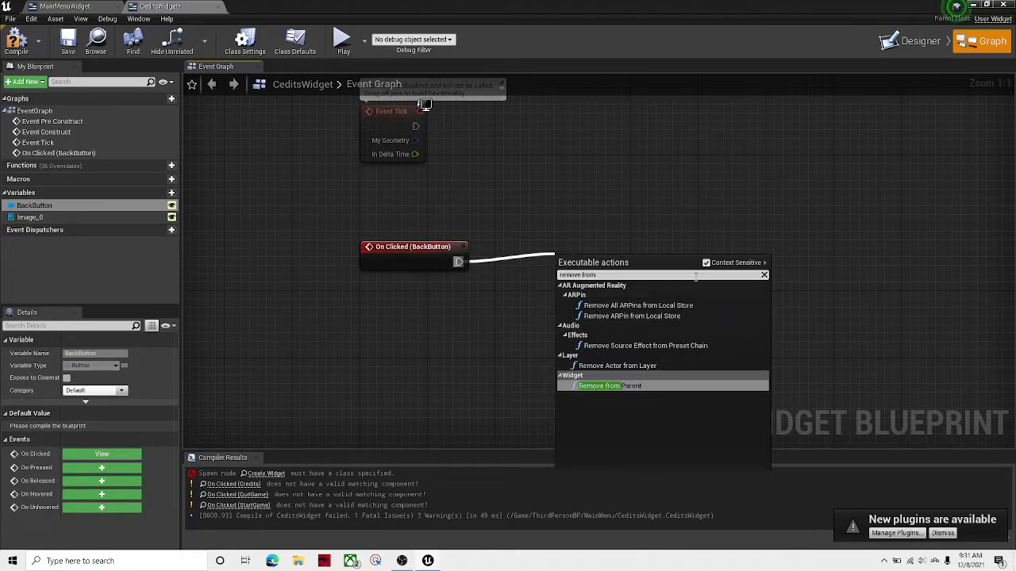
click(601, 385)
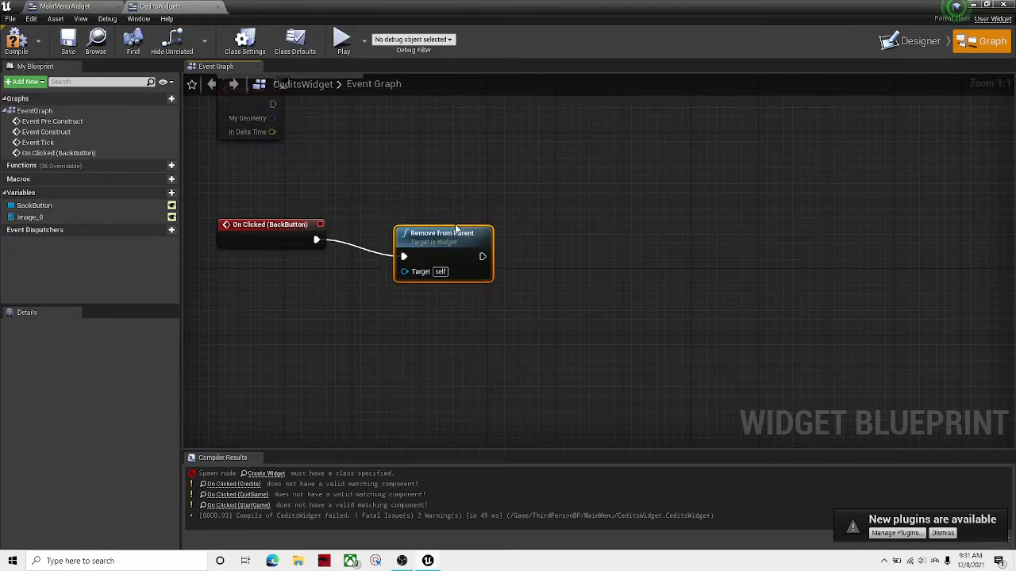
click(913, 41)
click(981, 43)
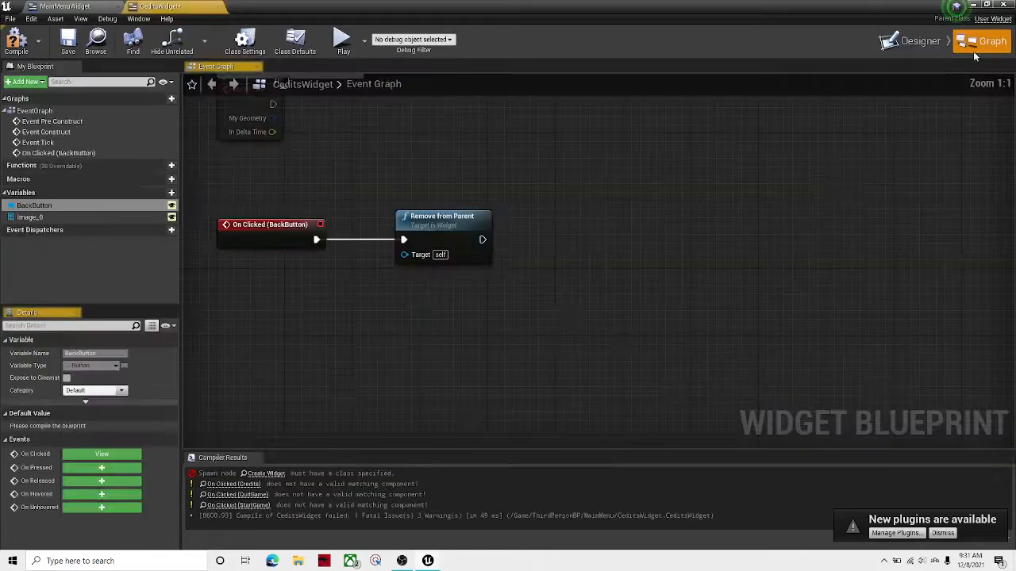
right_click(530, 258)
click(544, 151)
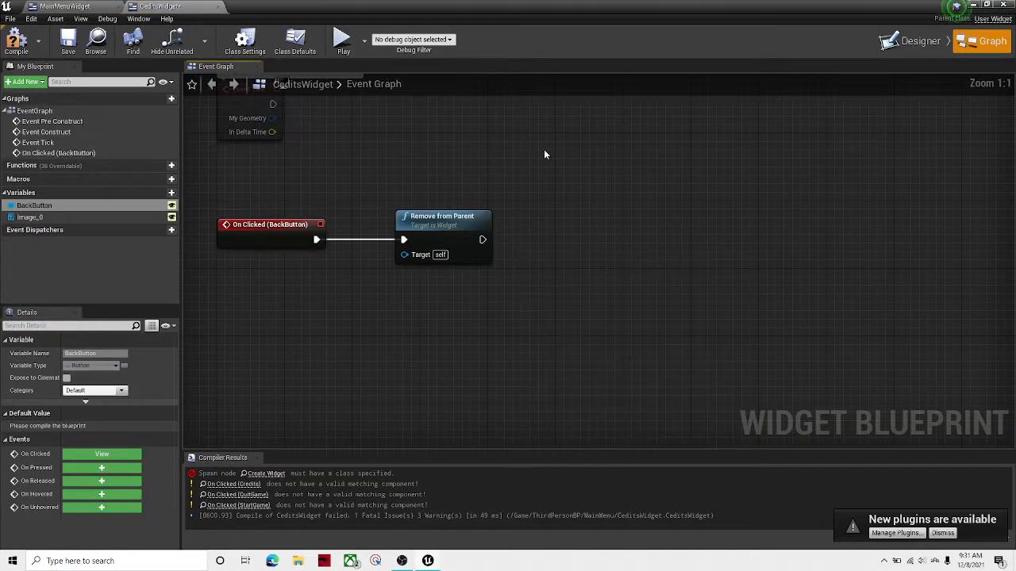
right_drag(544, 151, 417, 161)
click(18, 41)
click(64, 40)
- Add a Create Widget node after Remove from Parent and set its class to MainMenuWidget
right_drag(438, 218, 535, 184)
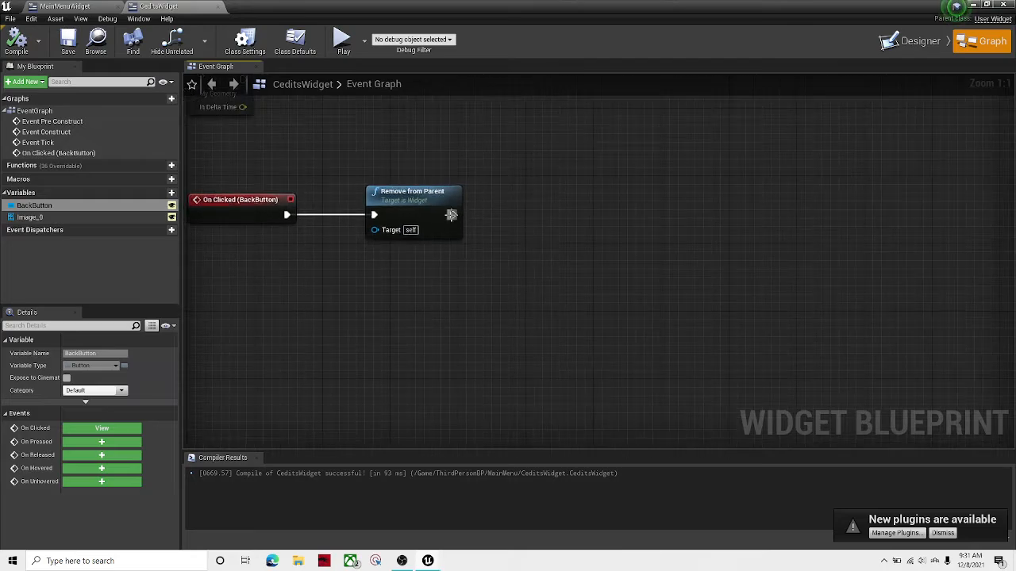
drag(453, 214, 557, 211)
text(open)
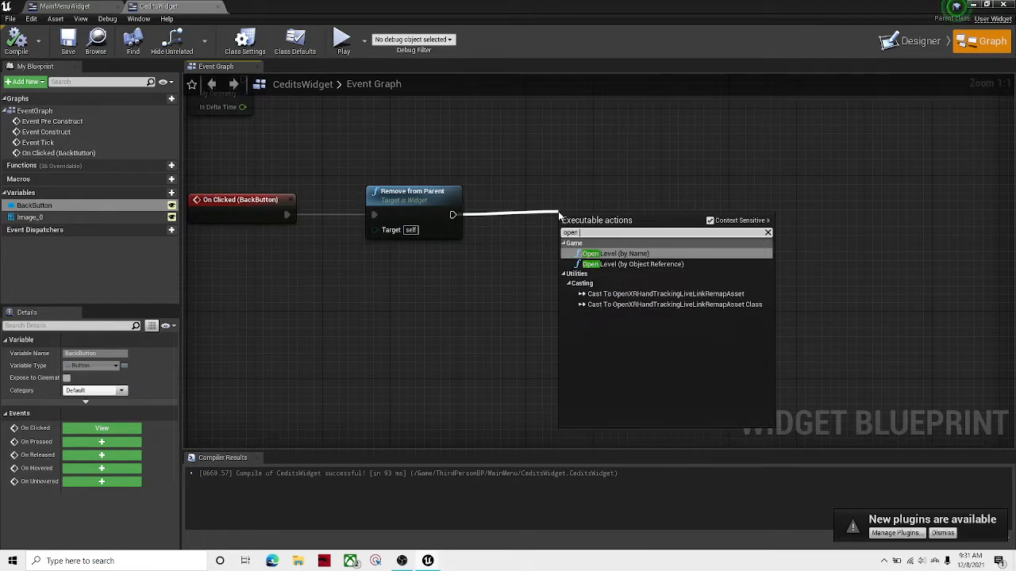
key(BackSpace)
key(BackSpace)
key(BackSpace)
key(BackSpace)
key(BackSpace)
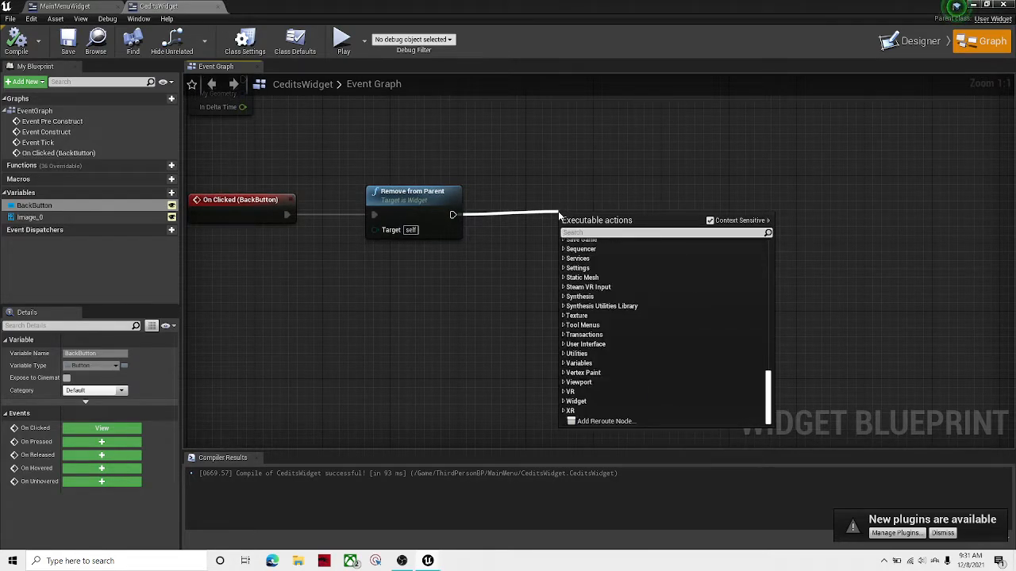
text(c)
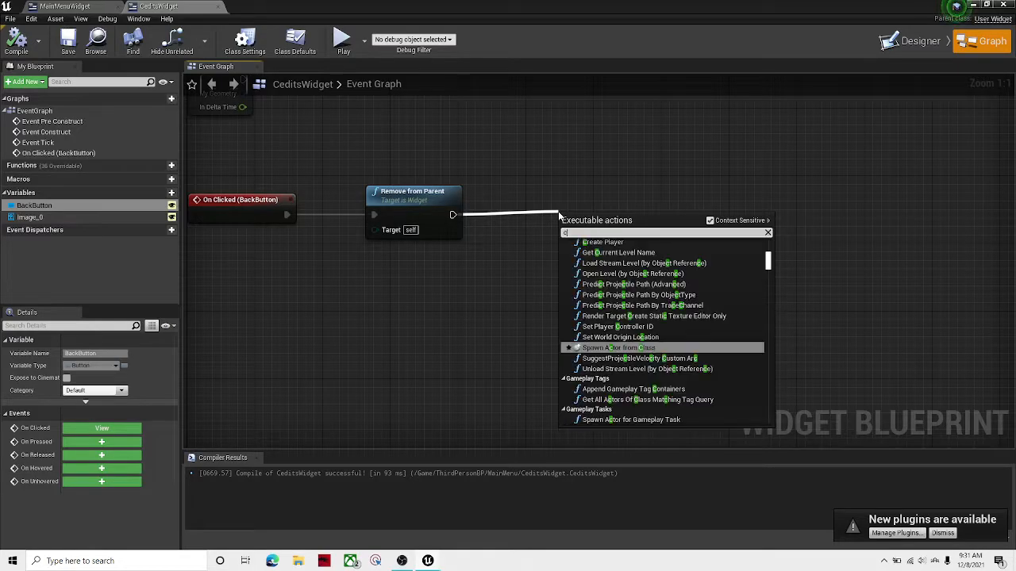
text(reate)
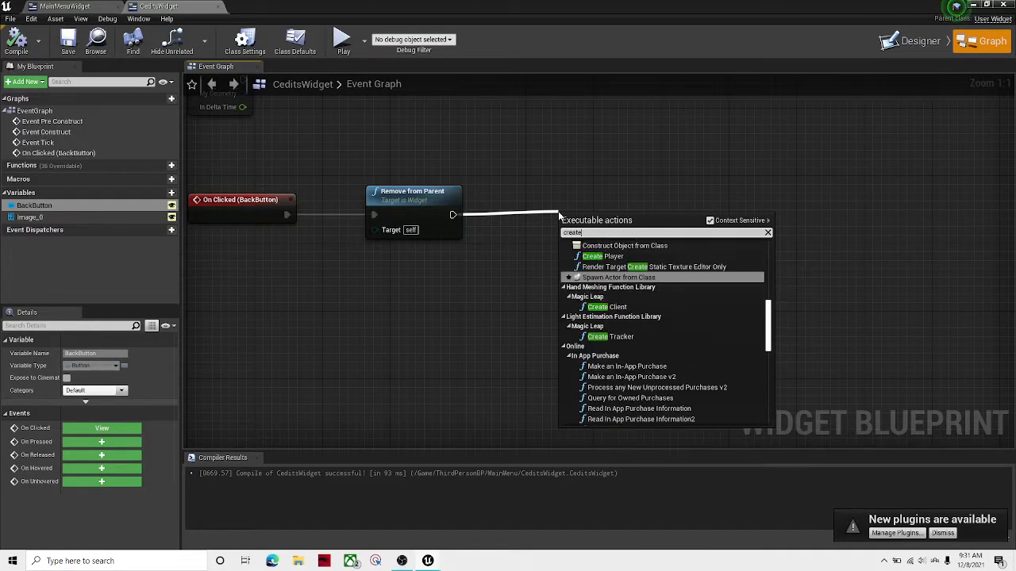
text( widg)
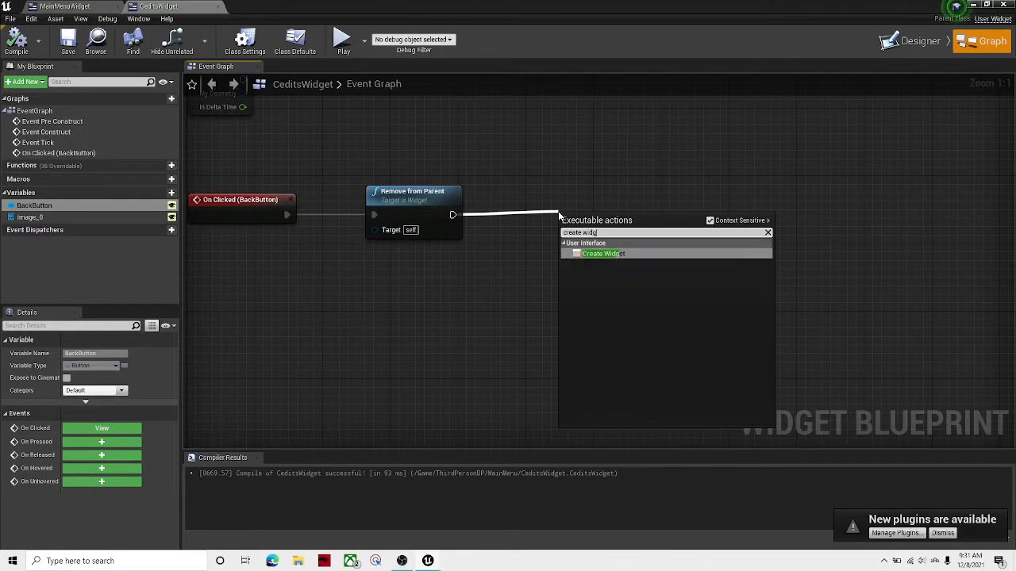
key(Return)
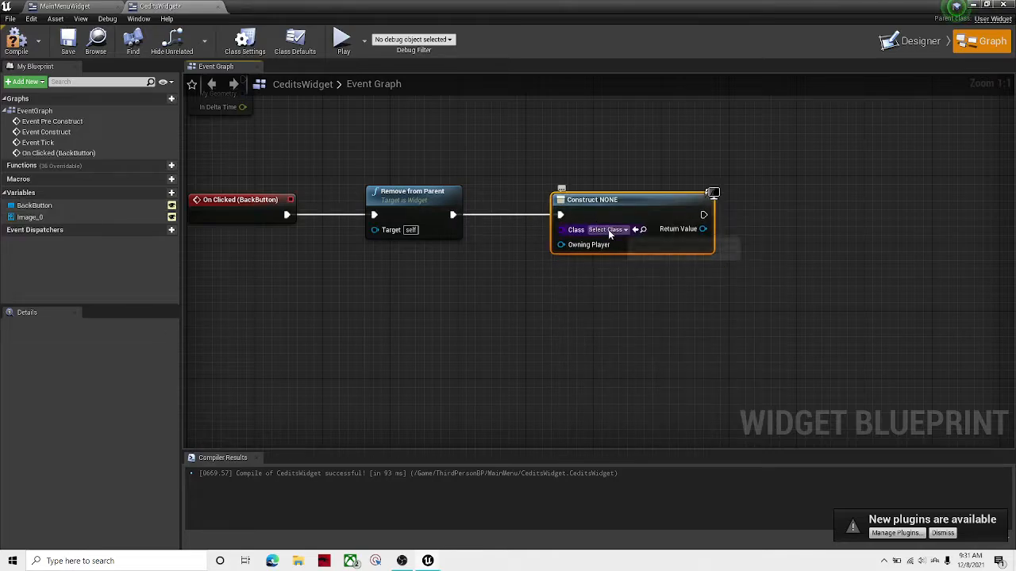
click(609, 230)
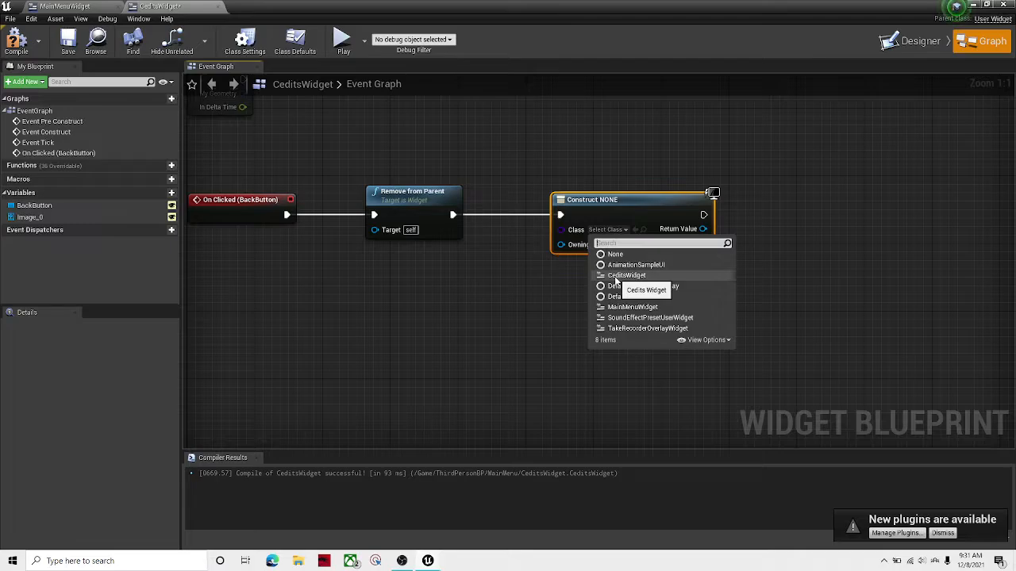
click(627, 307)
- Add an Add to Viewport node after the Create Widget node, link the return value to its target, and compile
right_drag(731, 244, 517, 265)
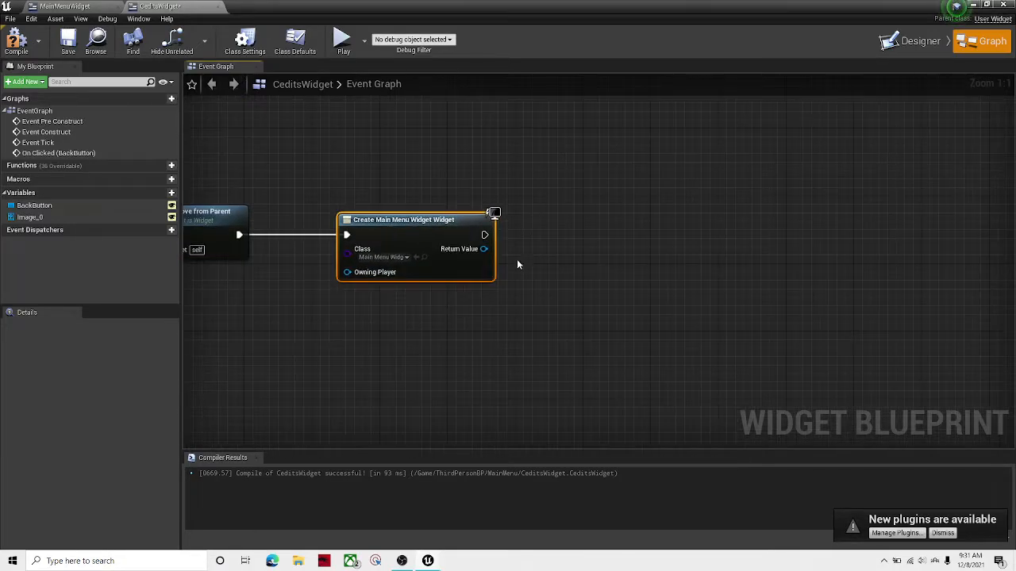
drag(483, 235, 584, 219)
text(add to view)
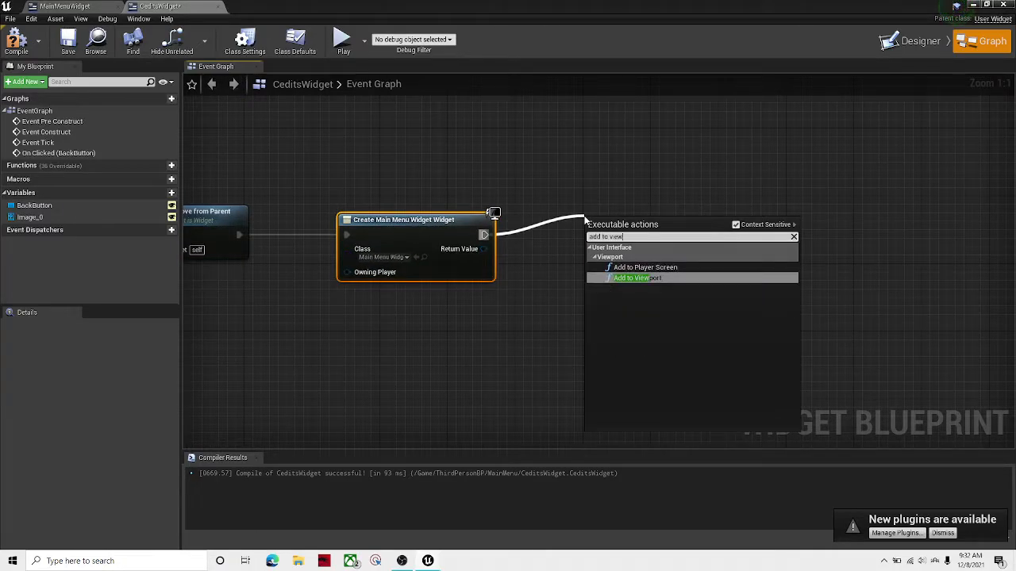
key(Return)
drag(483, 248, 608, 264)
right_drag(337, 288, 700, 287)
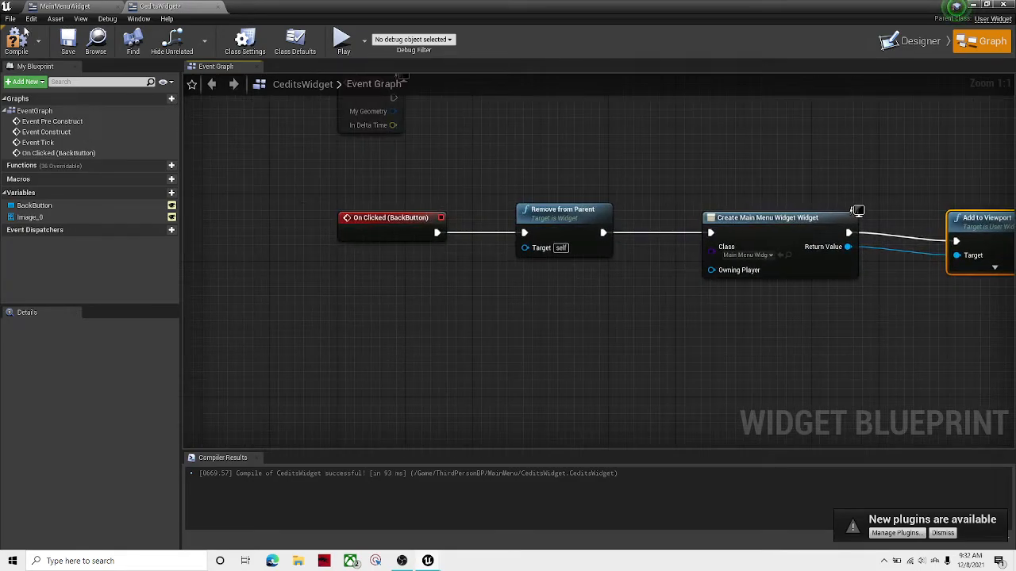
click(16, 41)
- Review the Back button's node chain from the On Clicked event through to Add to Viewport
right_drag(468, 251, 322, 266)
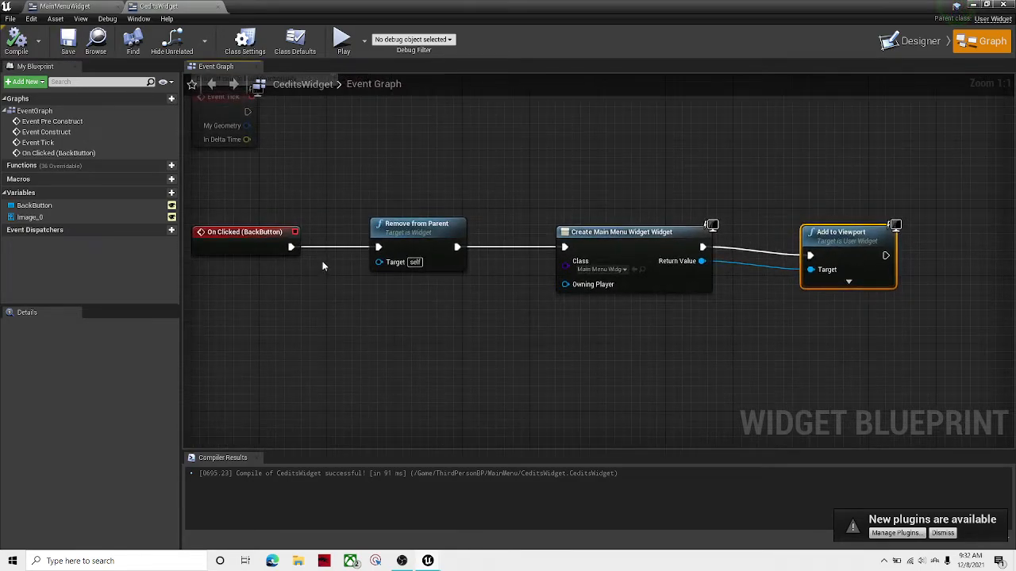
click(246, 231)
click(380, 222)
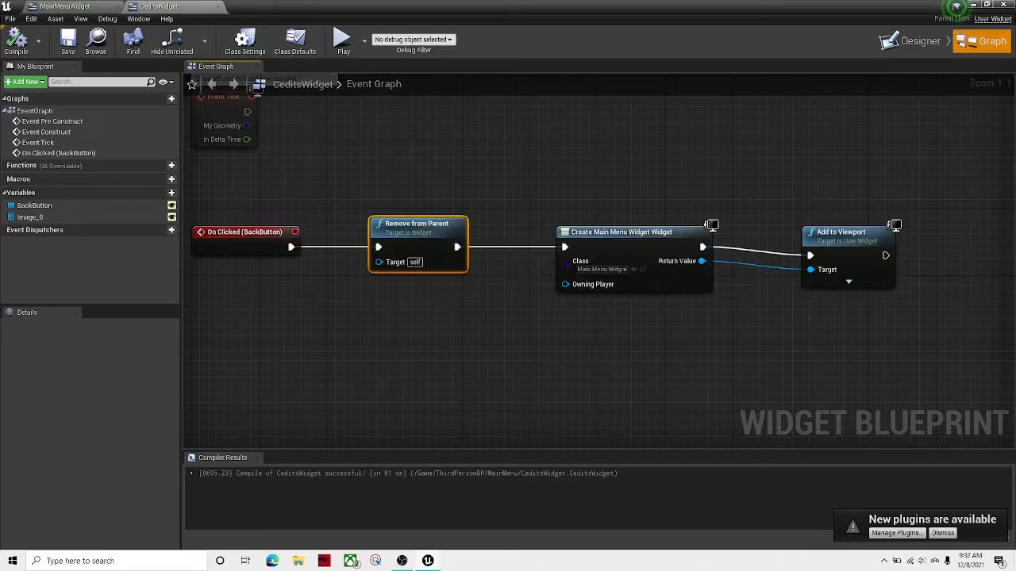
right_drag(614, 227, 526, 239)
click(526, 241)
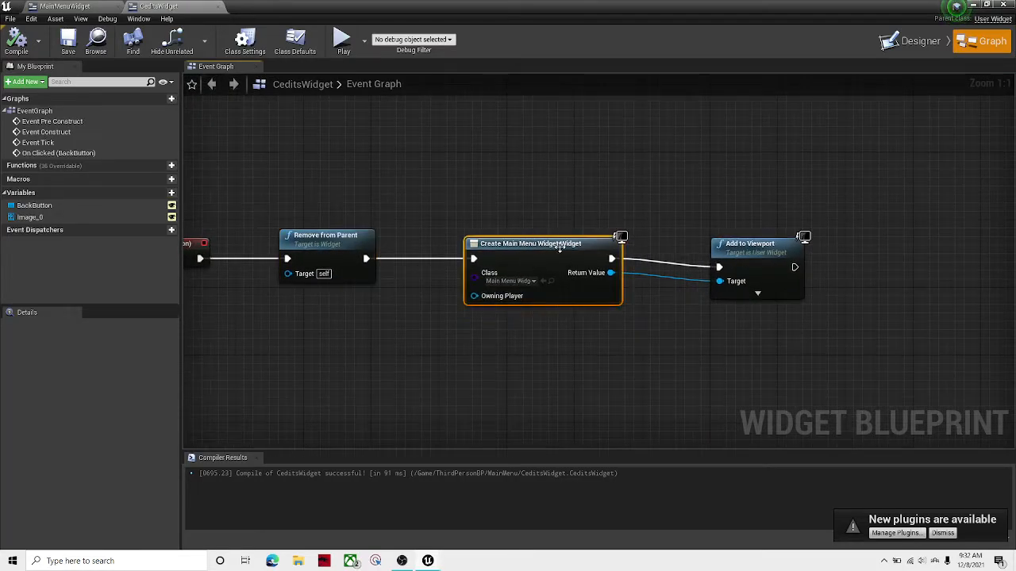
right_drag(726, 192, 611, 151)
click(638, 208)
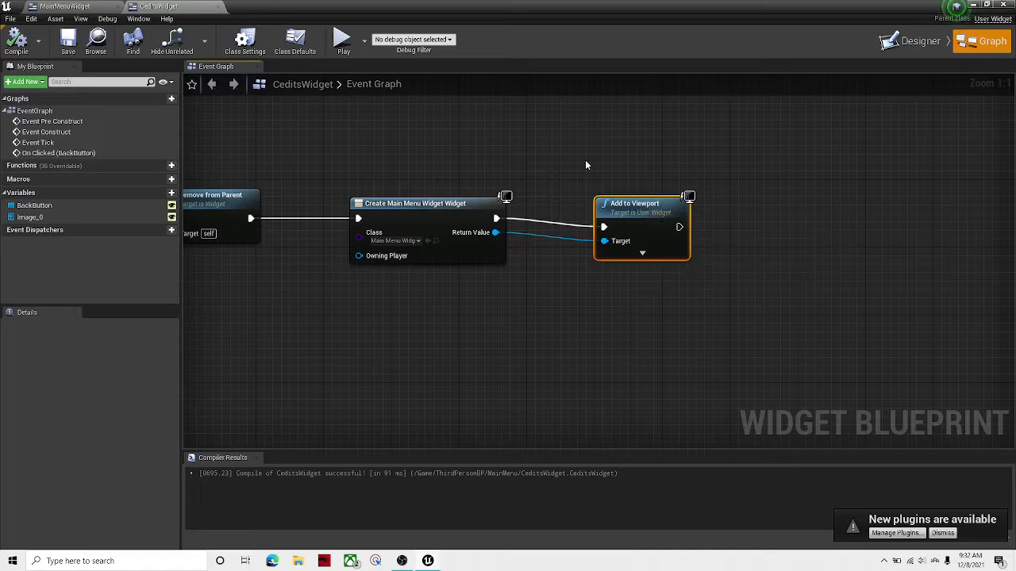
right_drag(327, 163, 549, 162)
click(526, 158)
scroll(553, 173, down, 4)
right_drag(623, 142, 498, 209)
- In the main menu widget's event graph, set the Credits chain's Create Widget class to CeditsWidget and compile
click(64, 6)
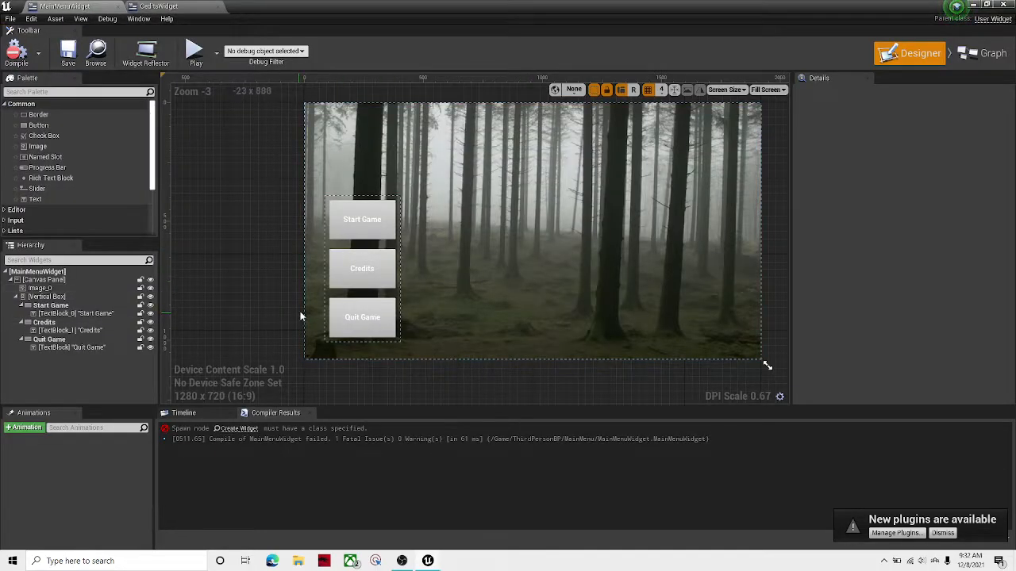
click(971, 56)
scroll(487, 265, up, 4)
right_drag(487, 266, 531, 150)
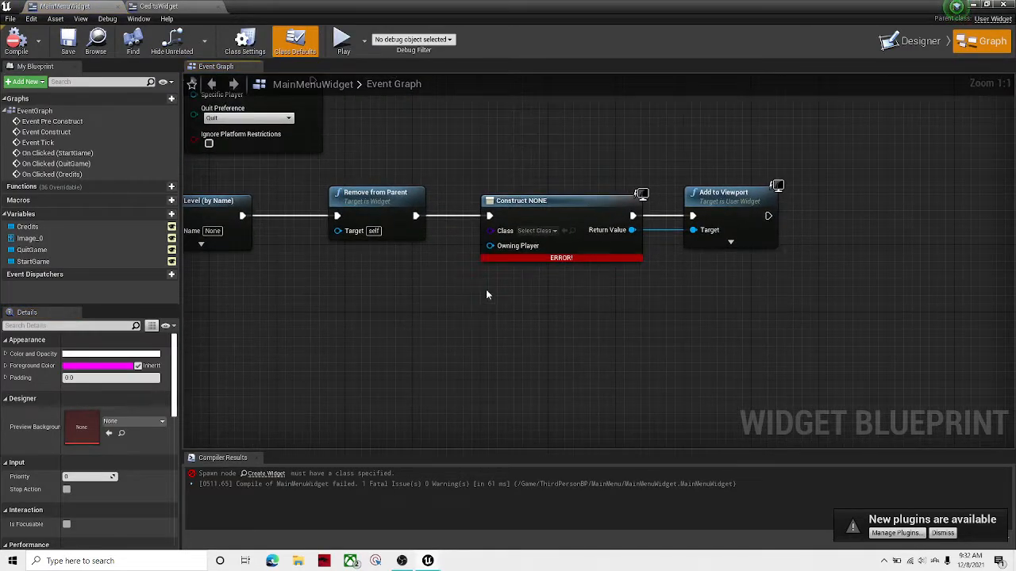
right_drag(486, 294, 467, 293)
click(525, 231)
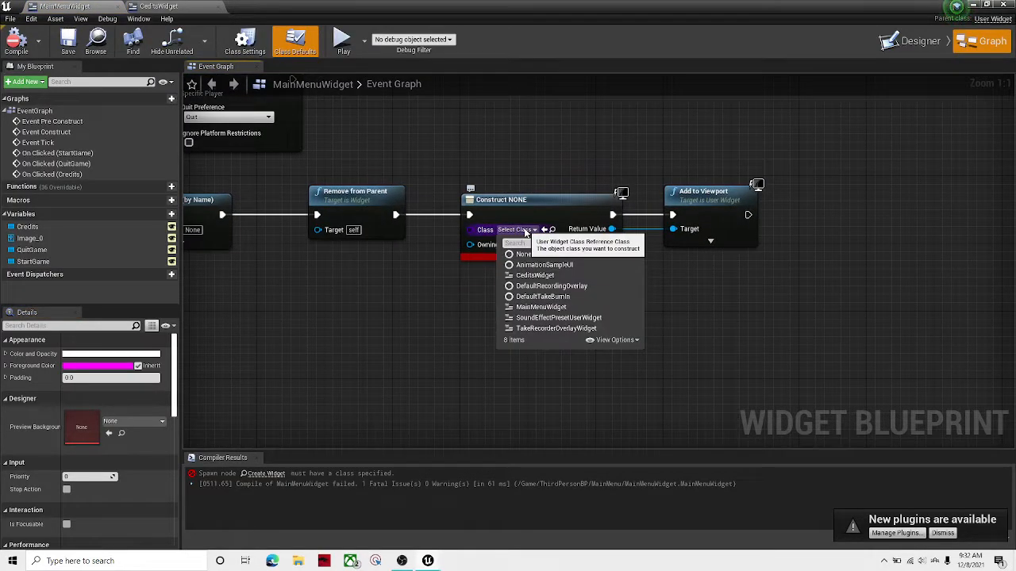
click(535, 276)
right_drag(423, 306, 533, 290)
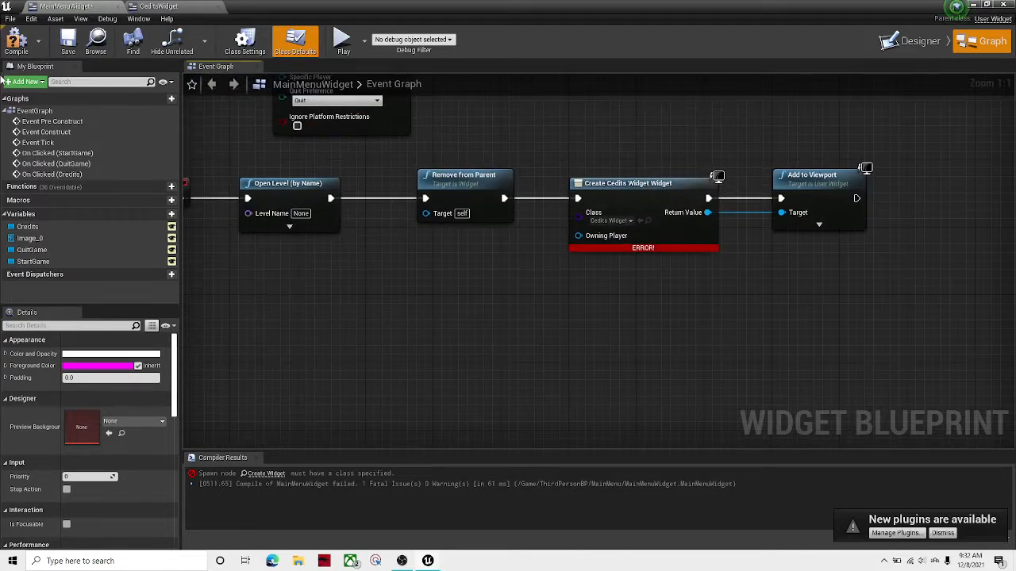
click(16, 41)
scroll(547, 264, down, 2)
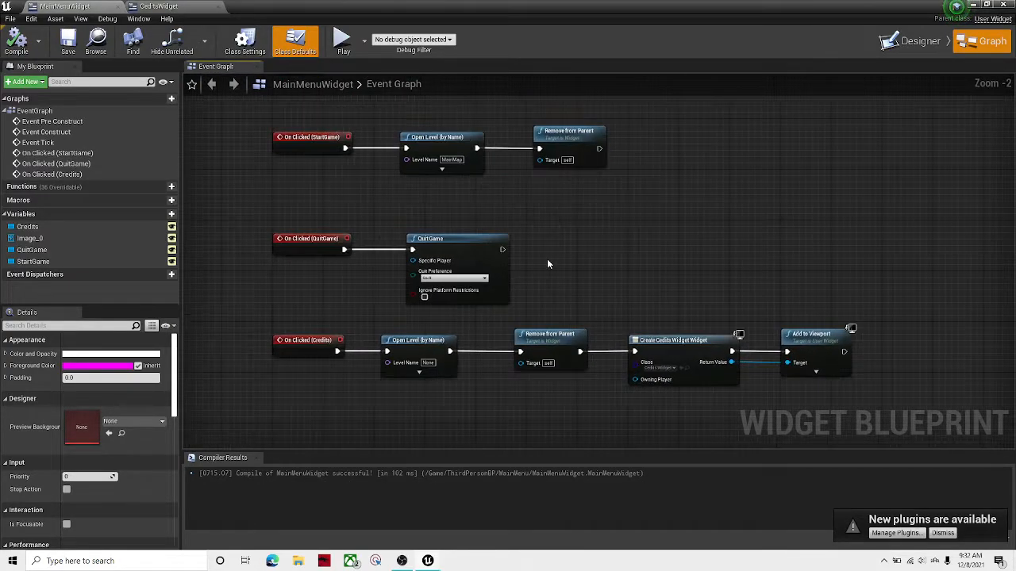
scroll(546, 259, down, 2)
right_drag(635, 265, 587, 244)
scroll(589, 252, up, 4)
right_drag(530, 217, 591, 166)
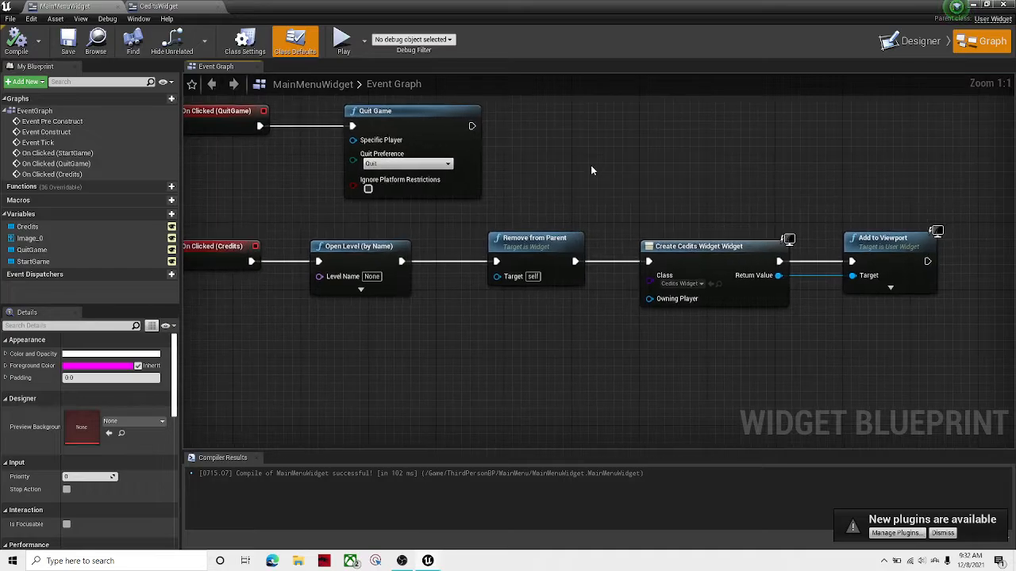
scroll(591, 170, down, 2)
- Create a new level named MainMenuLevel in the MainMenu content folder
click(973, 5)
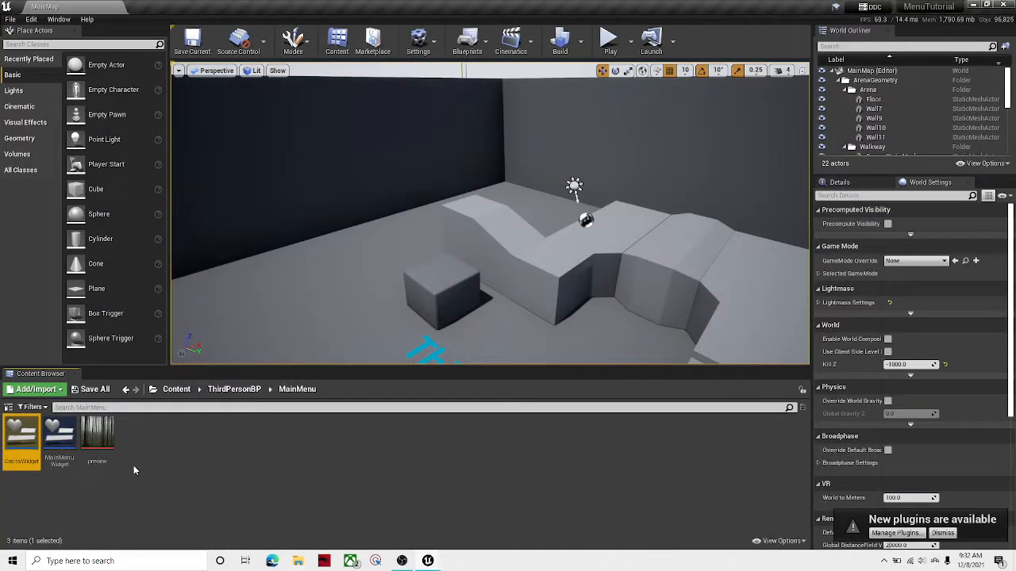
click(168, 438)
right_click(147, 436)
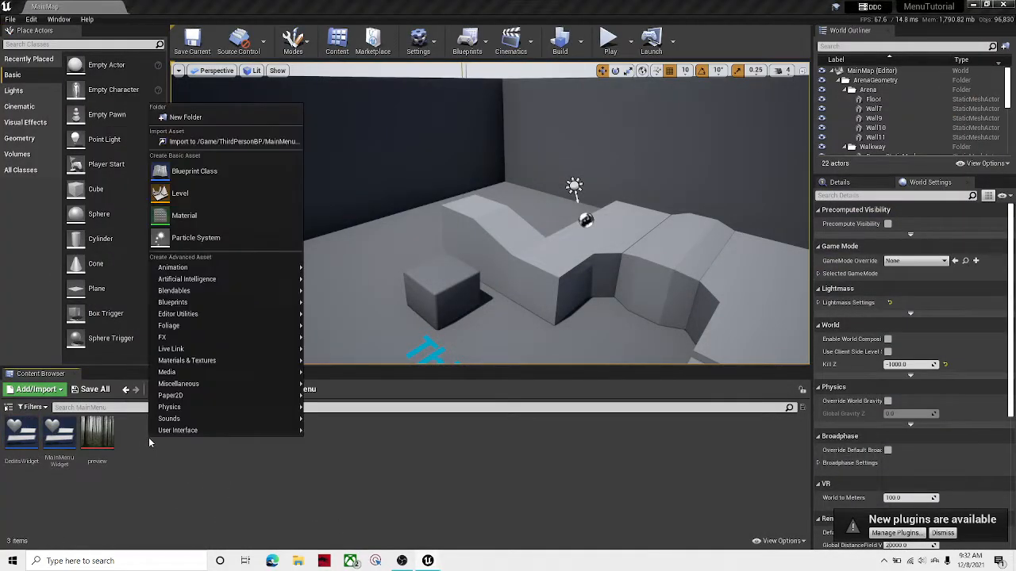
click(201, 501)
right_click(169, 460)
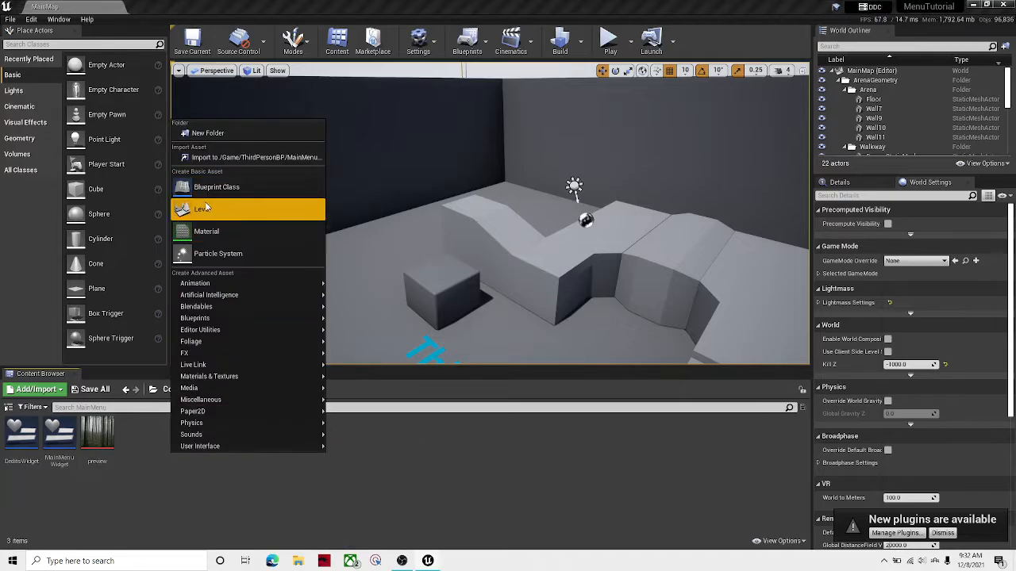
click(200, 209)
text(Mai)
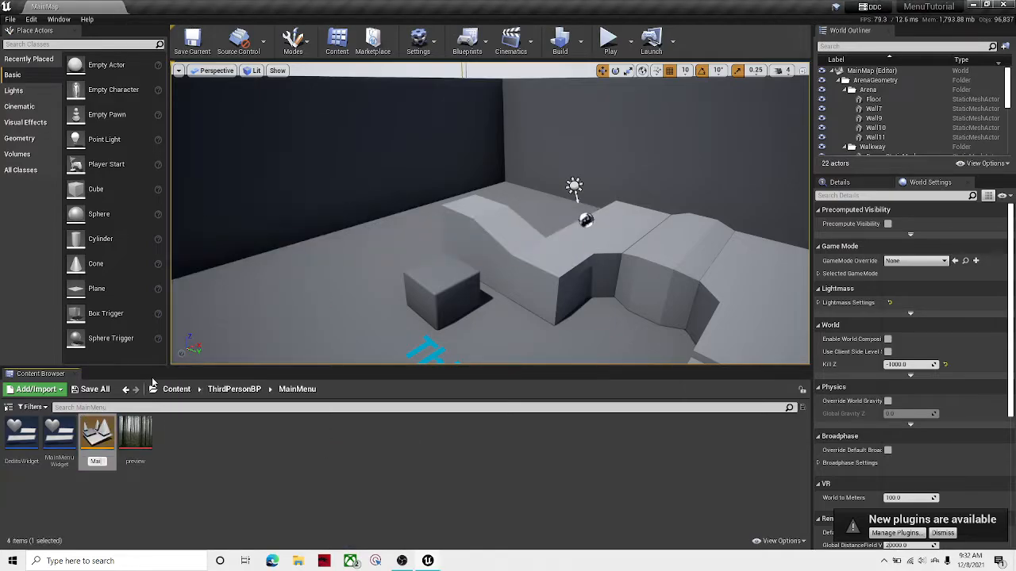
text(nMenuLevel)
key(Return)
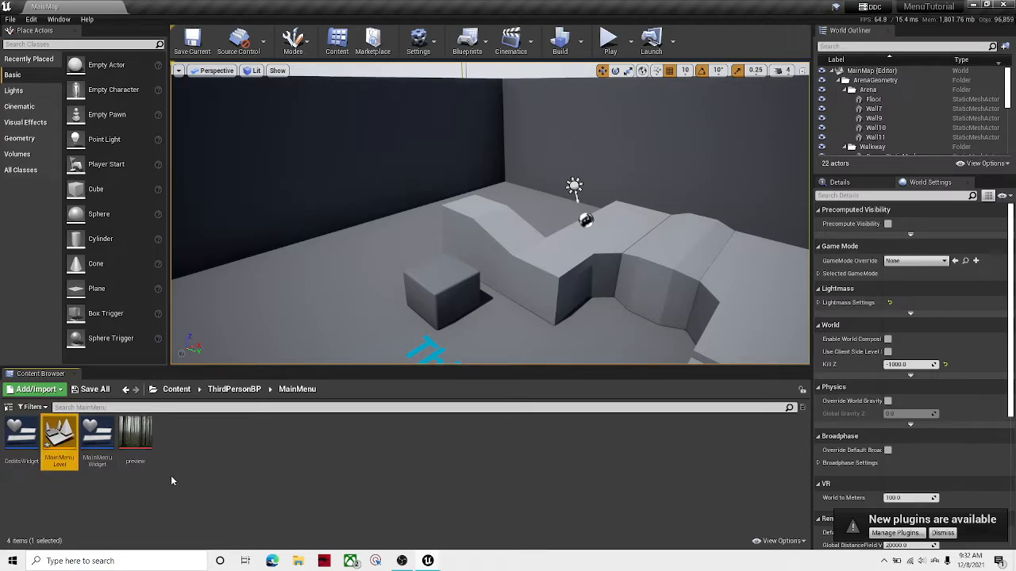
- Open MainMenuLevel in the editor, saving the new level asset
double_click(60, 444)
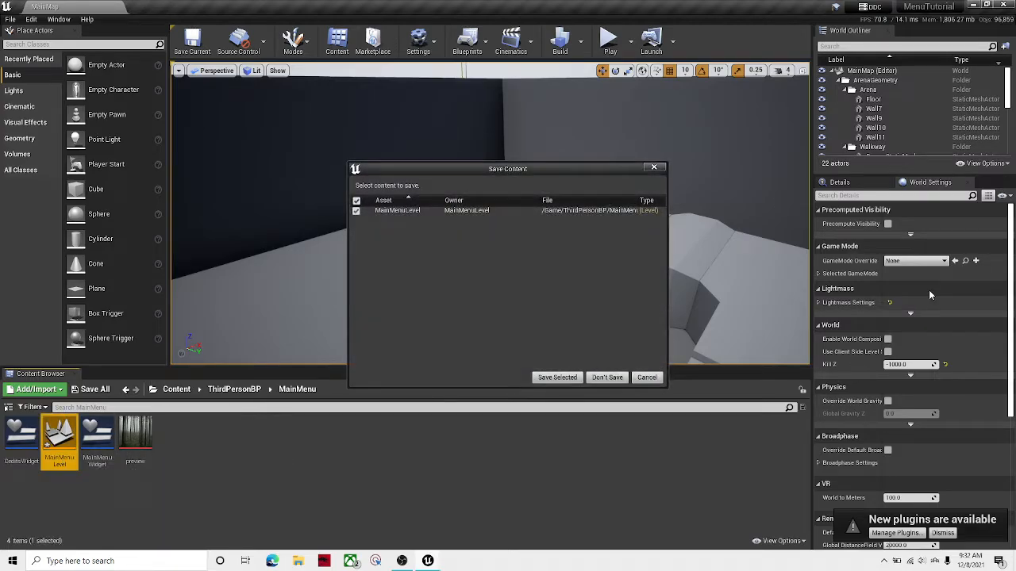
click(564, 377)
scroll(902, 255, down, 5)
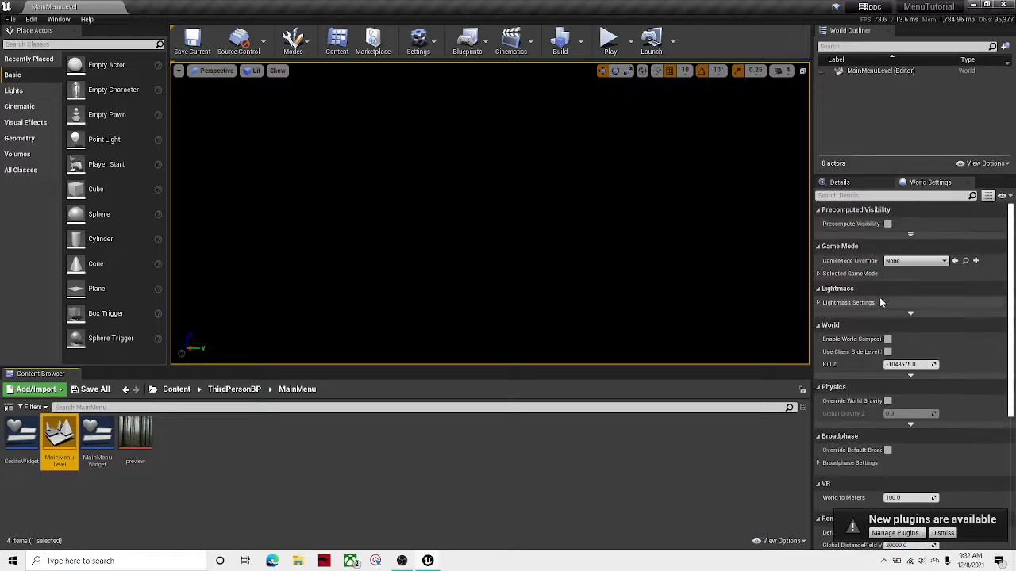
right_click(887, 248)
right_drag(456, 104, 318, 71)
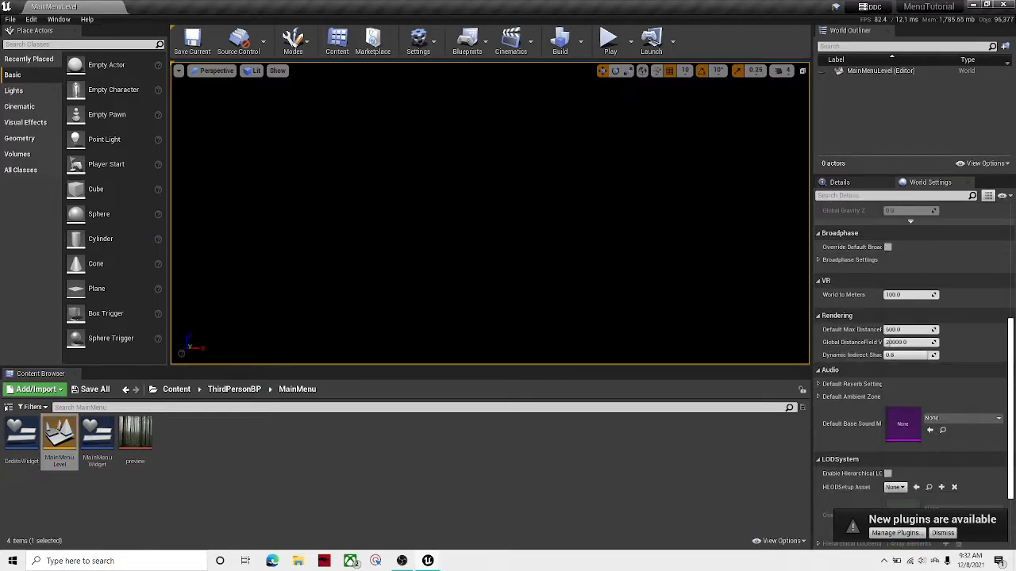
click(194, 454)
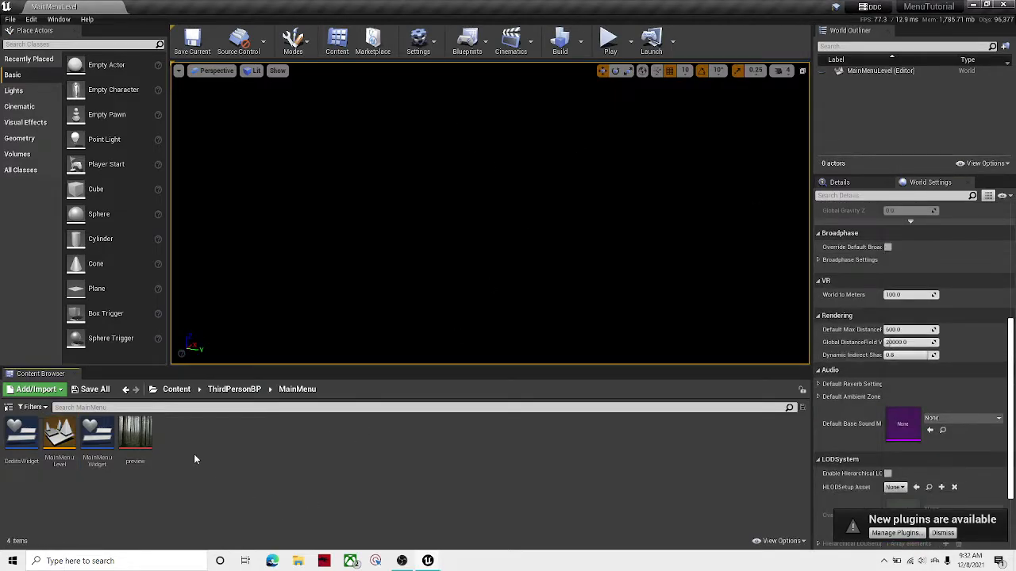
right_click(236, 422)
click(181, 432)
click(99, 445)
click(206, 476)
- Copy the ThirdPersonGameMode asset from the Blueprints folder inside ThirdPersonBP
click(234, 389)
click(101, 444)
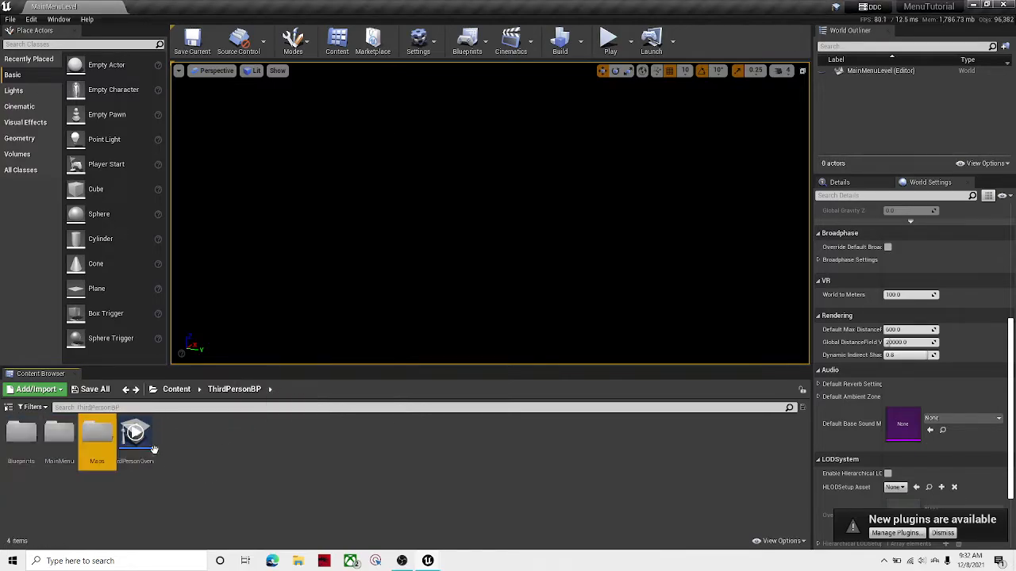
click(206, 456)
double_click(31, 449)
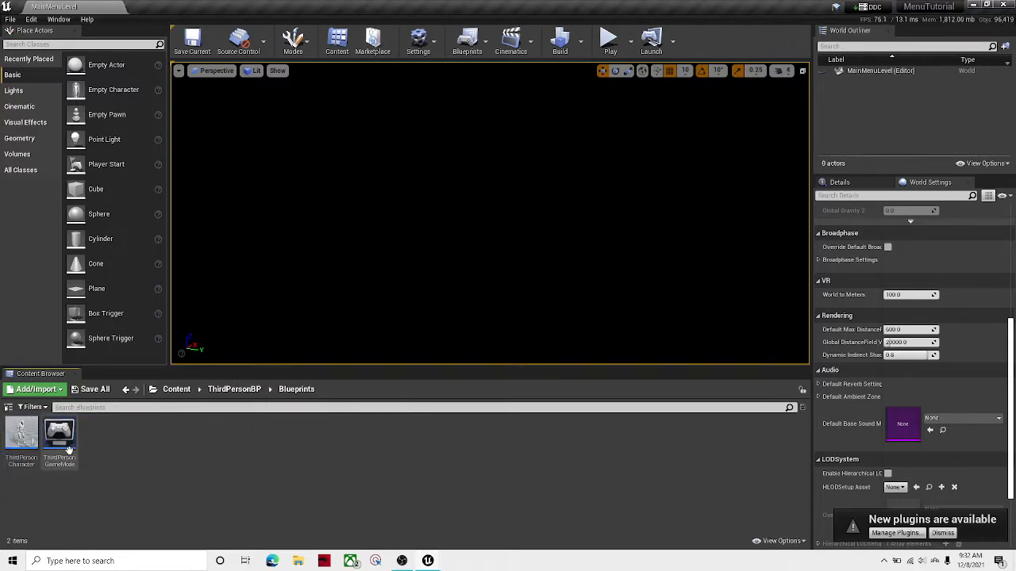
right_click(69, 450)
click(203, 488)
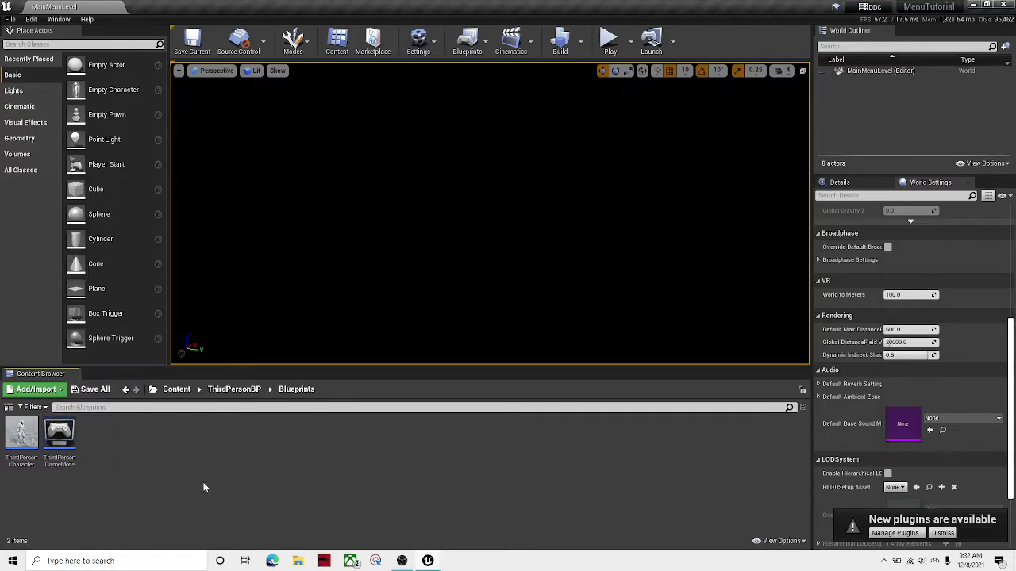
click(59, 438)
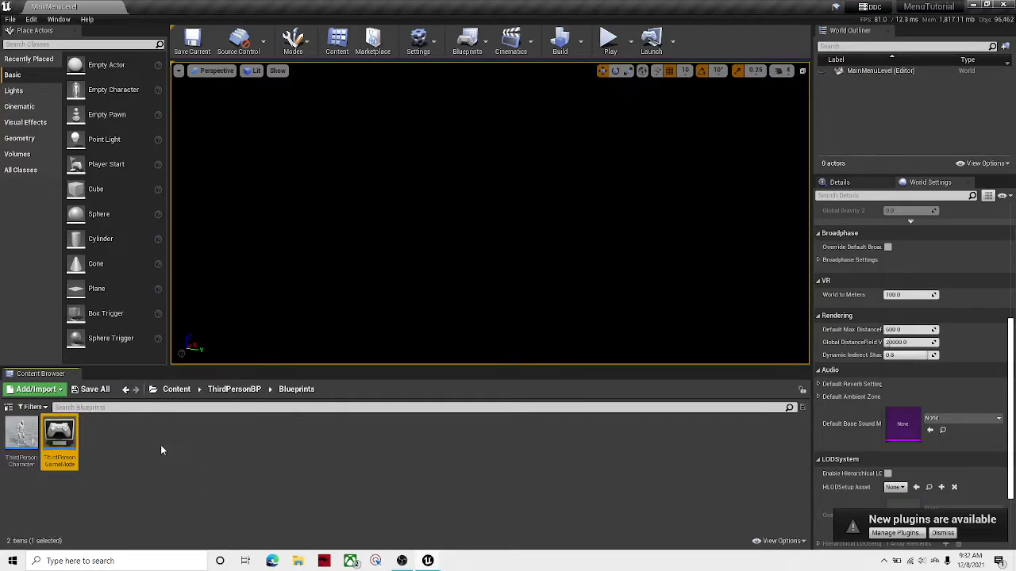
click(161, 447)
- Paste the copied game mode into the MainMenu folder and rename it MainMenuGamemode
key(alt+Left)
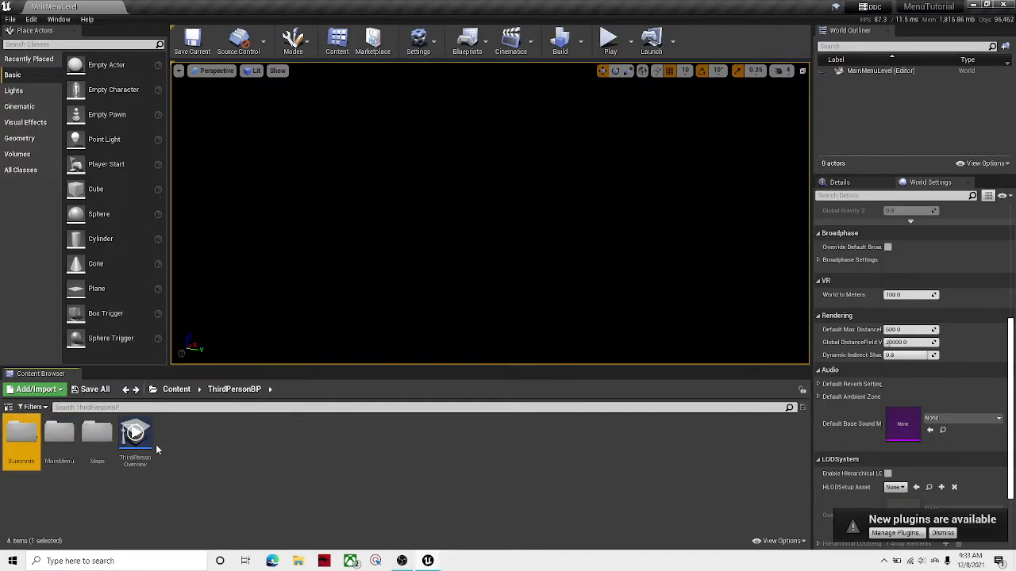
double_click(56, 443)
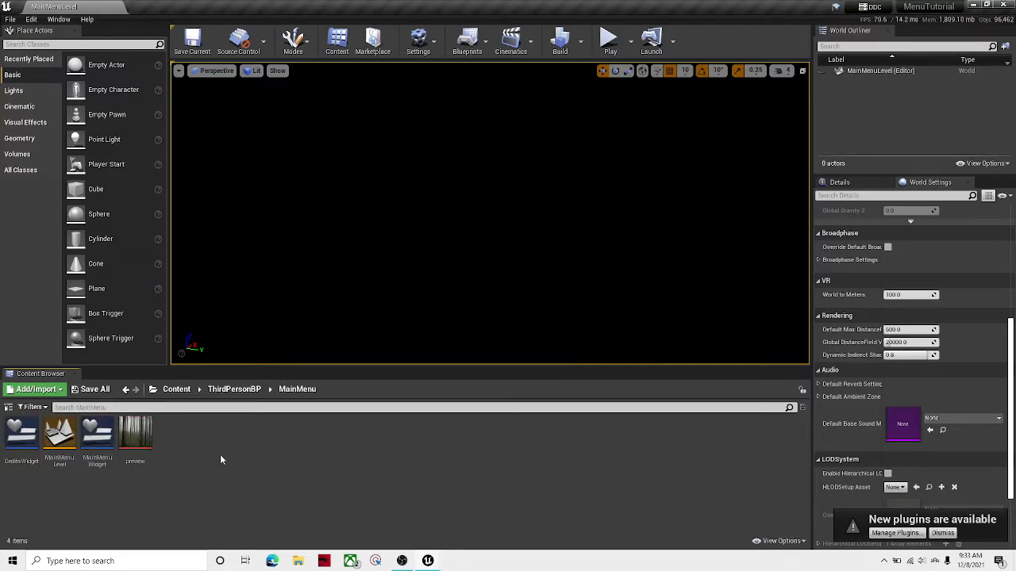
key(ctrl+v)
right_click(173, 435)
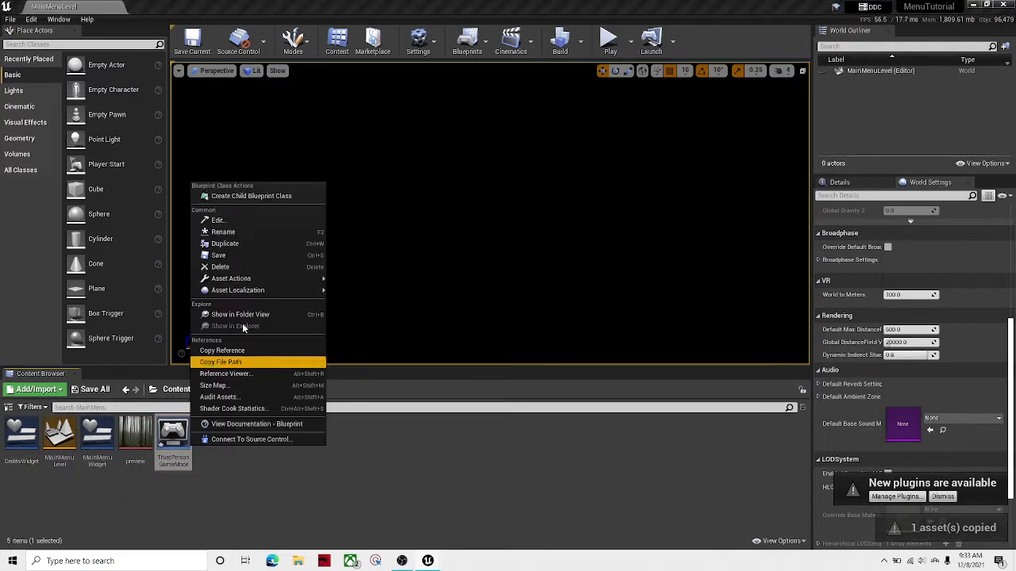
click(223, 232)
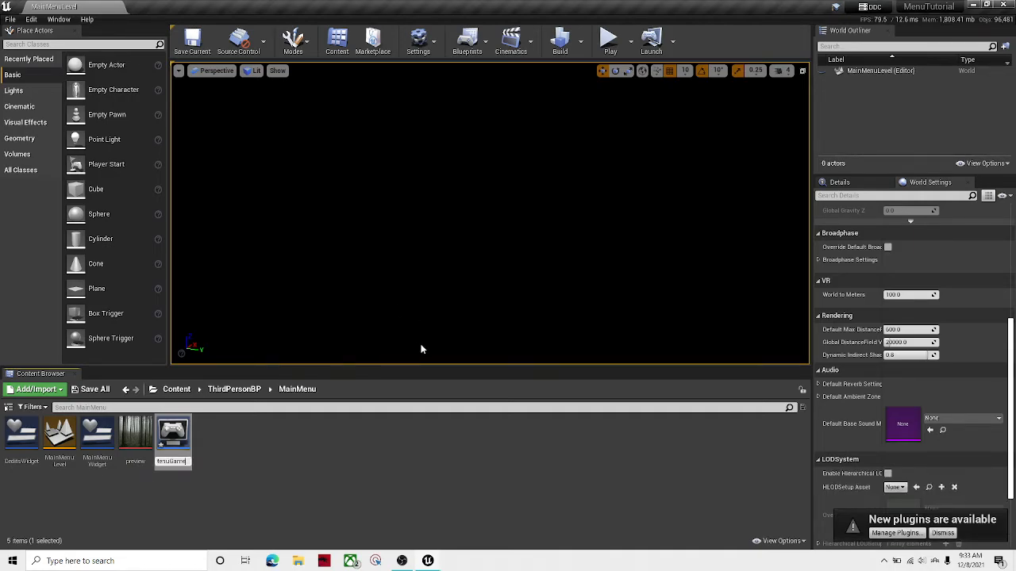
key(Return)
click(234, 508)
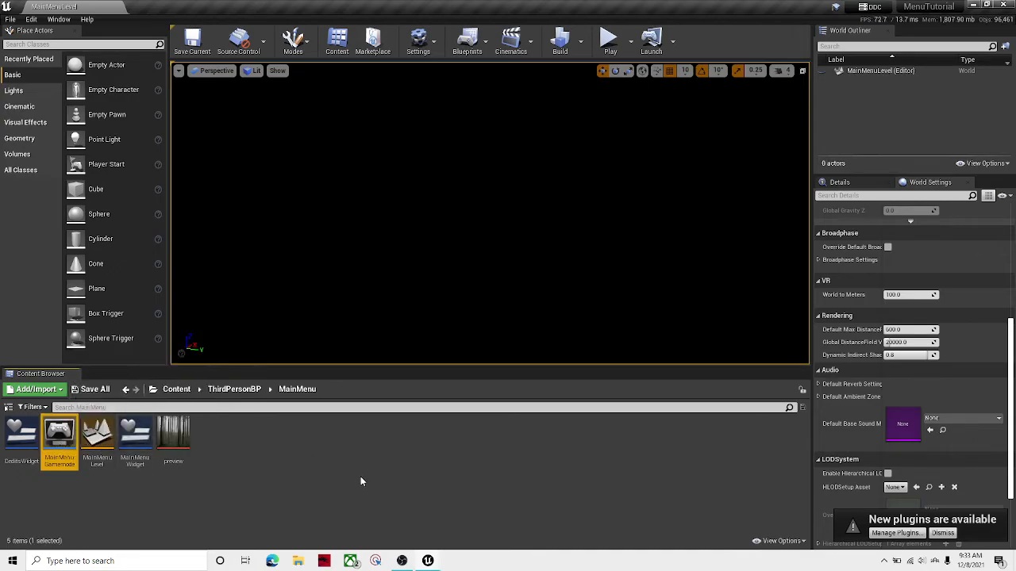
- Set the GameMode Override of MainMenuLevel to MainMenuGamemode in the world settings
scroll(937, 325, up, 5)
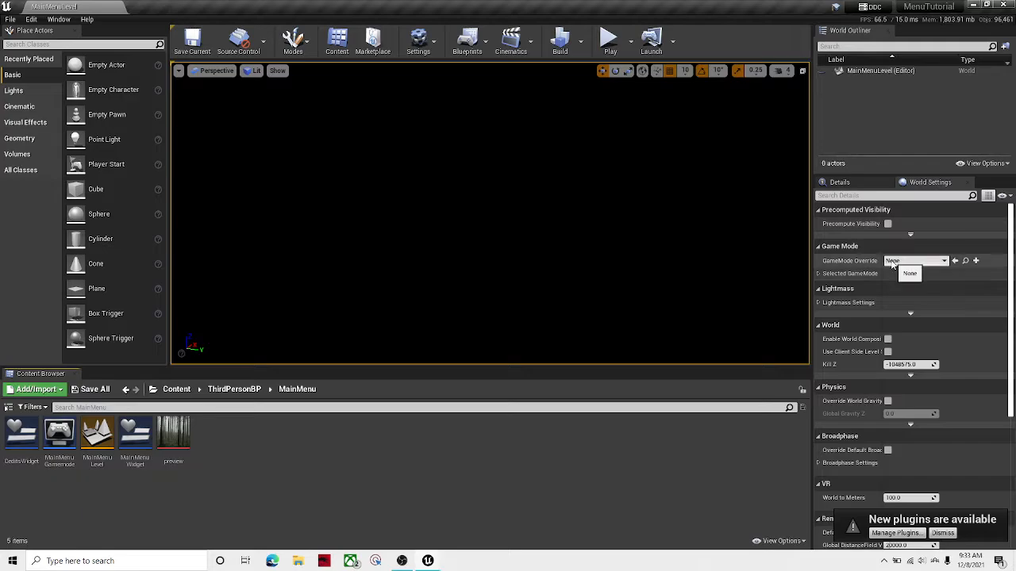
click(891, 264)
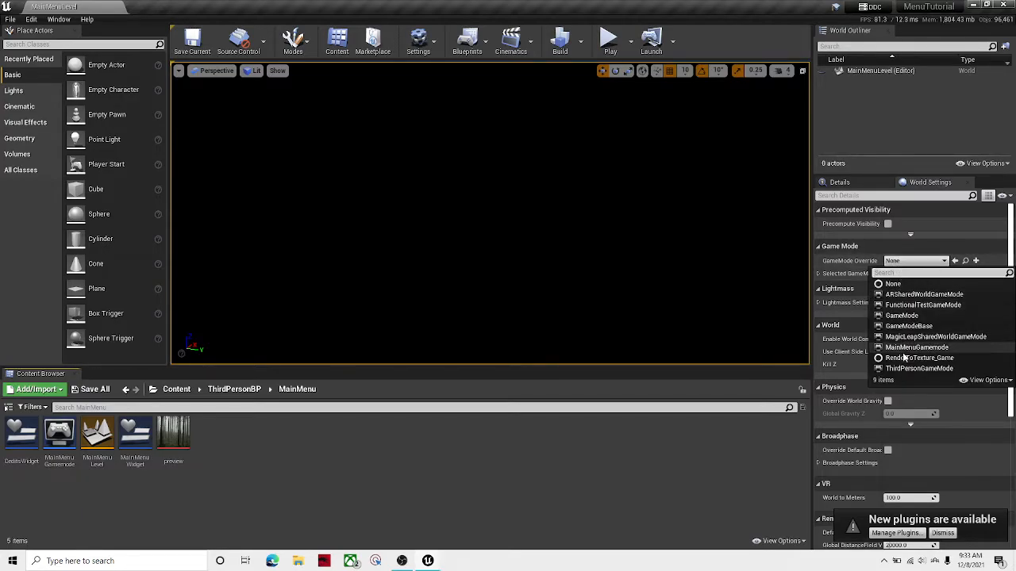
click(912, 347)
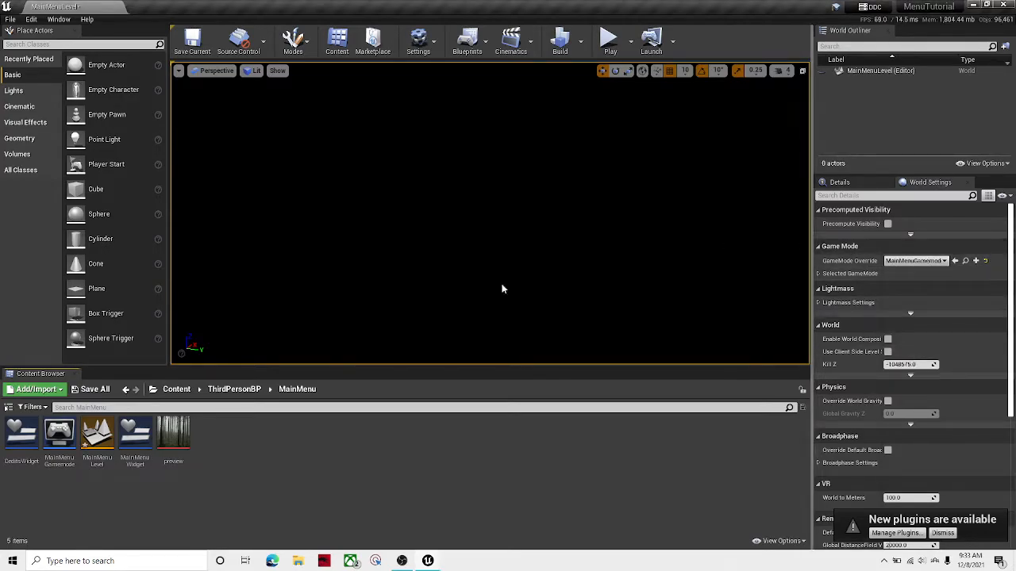
- Create a Blueprint Class in the MainMenu folder with PlayerController as its parent class
click(64, 443)
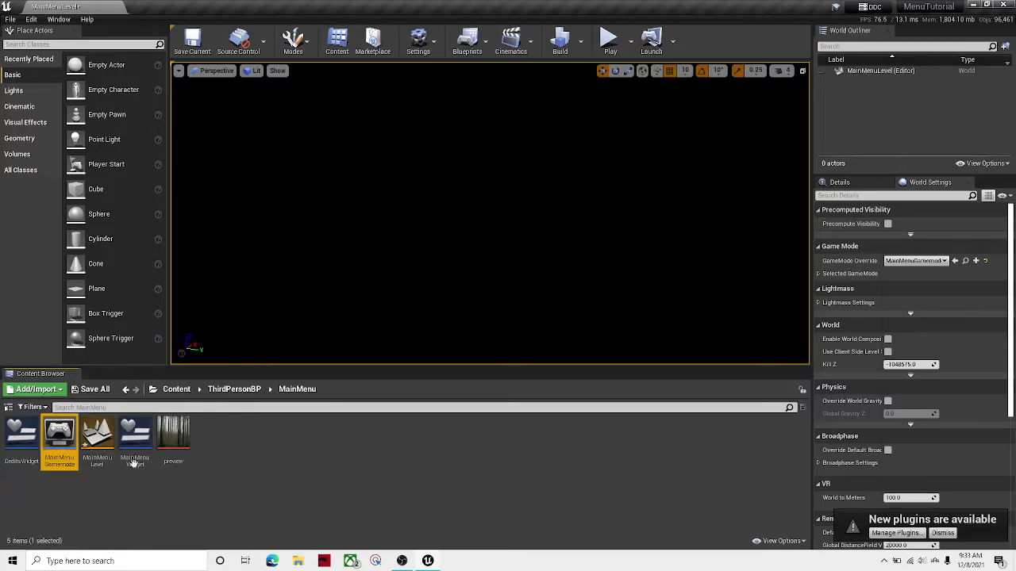
right_click(228, 460)
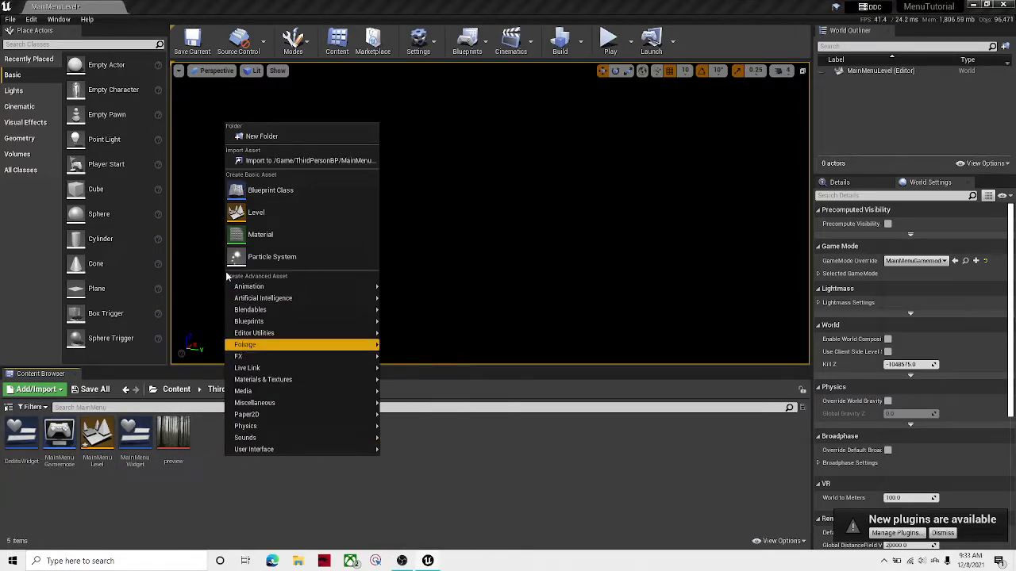
click(266, 195)
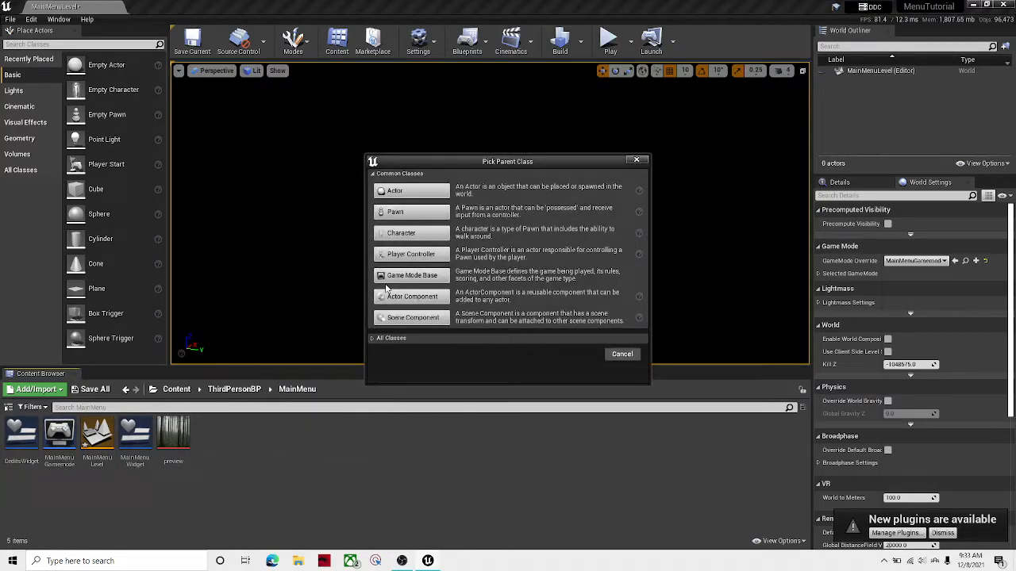
click(375, 340)
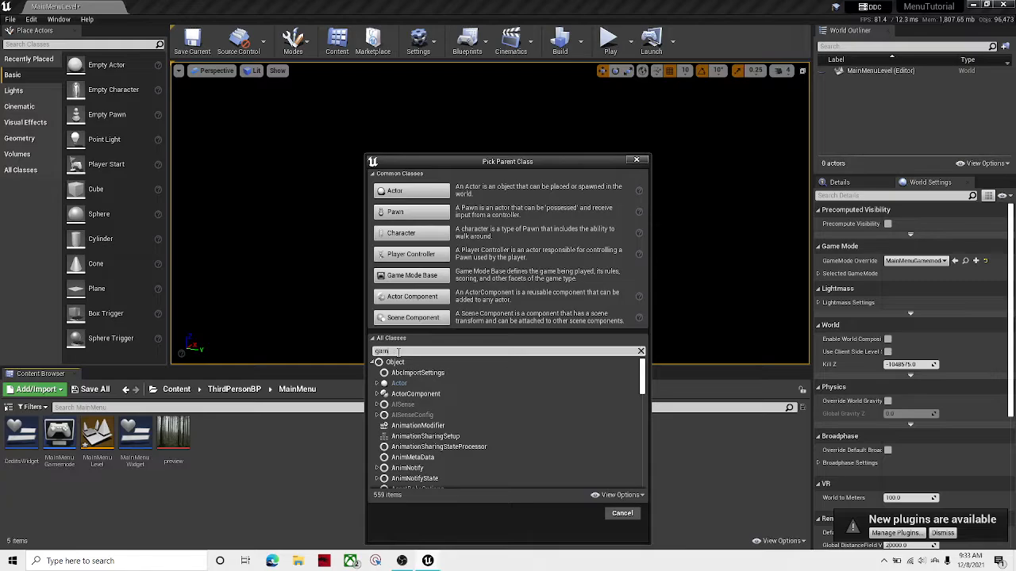
text(e)
text(pl)
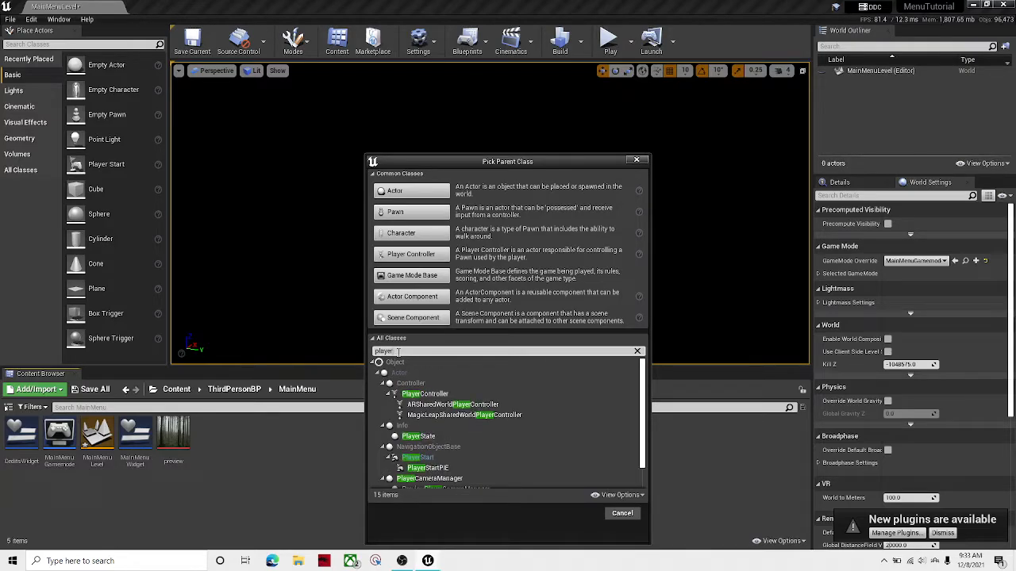
double_click(425, 393)
click(579, 513)
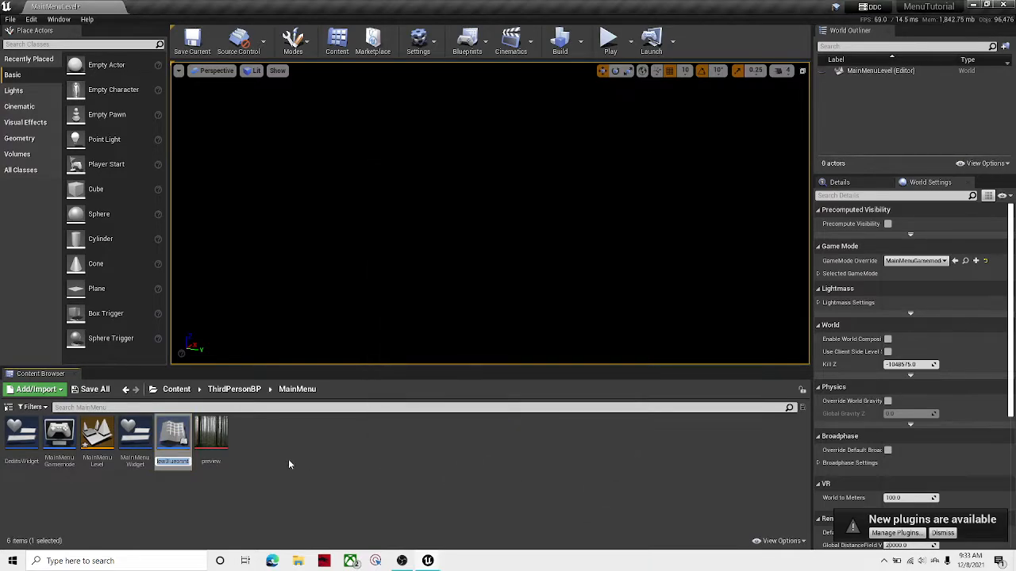
- Name the new player controller blueprint MenuPlayerController
text(Men)
text(uPlayerC)
text(ontroller)
key(Return)
click(267, 446)
- Open MenuPlayerController, enable Show Mouse Cursor in its class defaults, then compile and save it
double_click(173, 437)
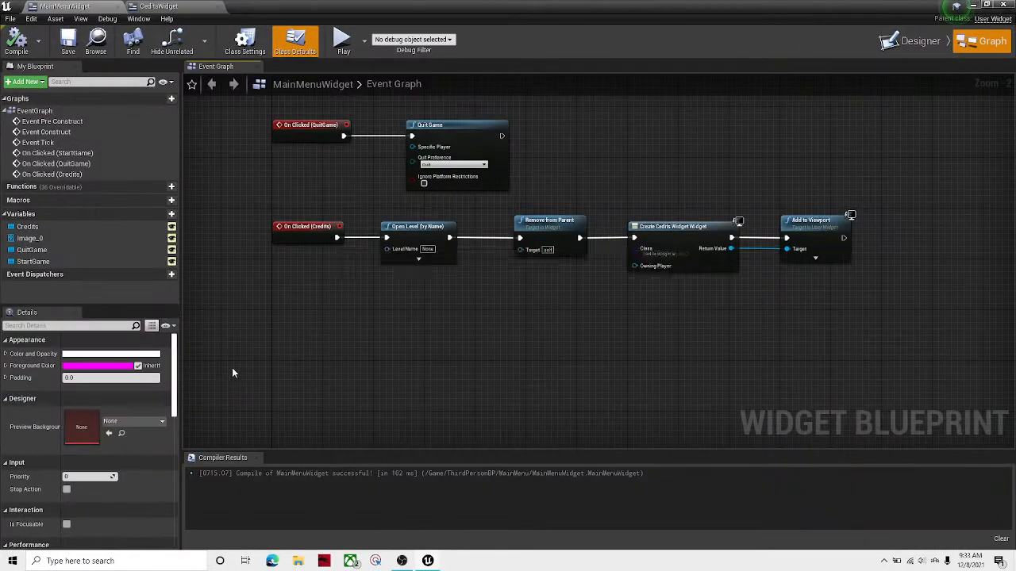
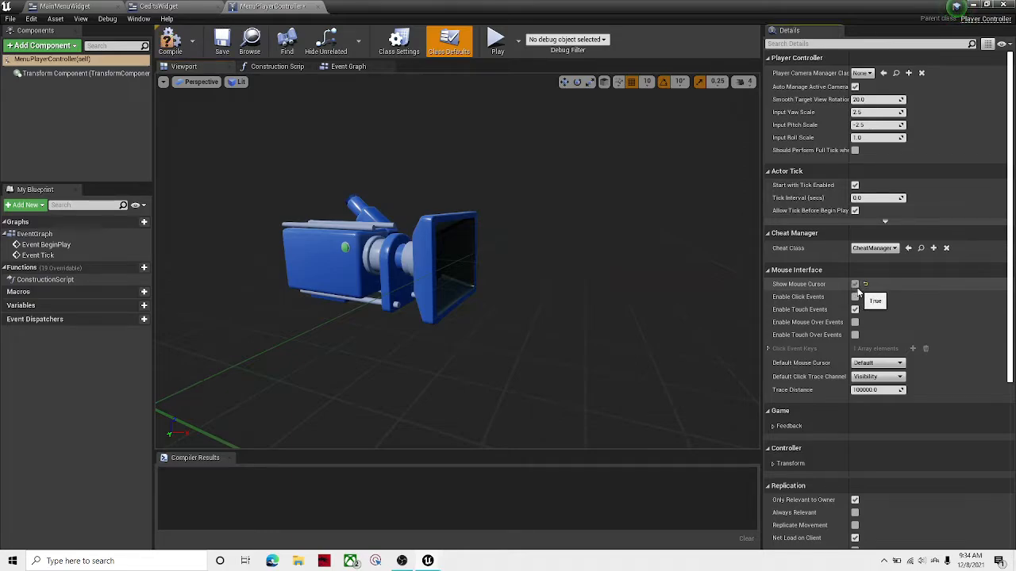
click(855, 284)
click(222, 39)
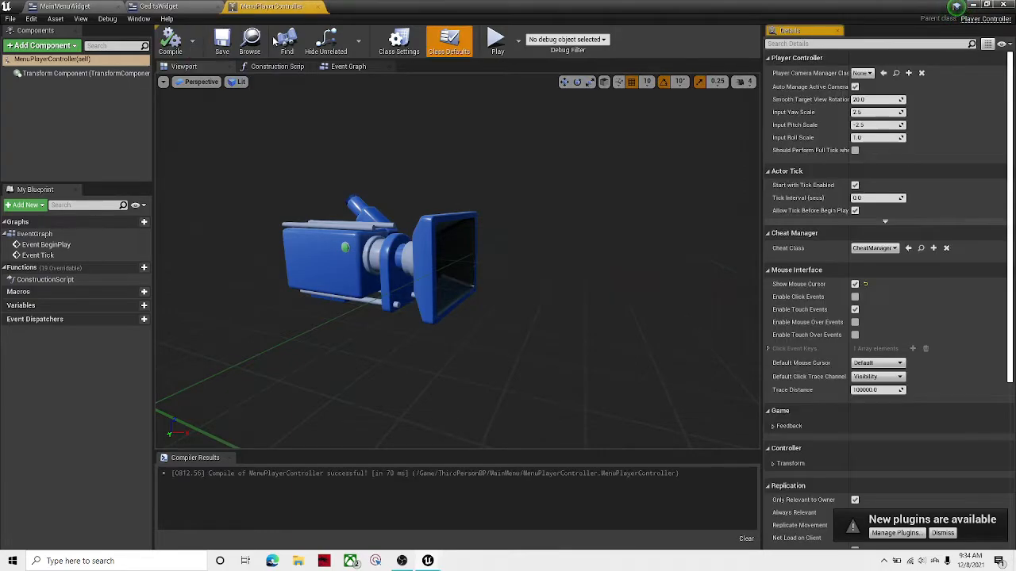
- Open MainMenuGamemode, set its Player Controller Class to MenuPlayerController and save the blueprint
click(197, 6)
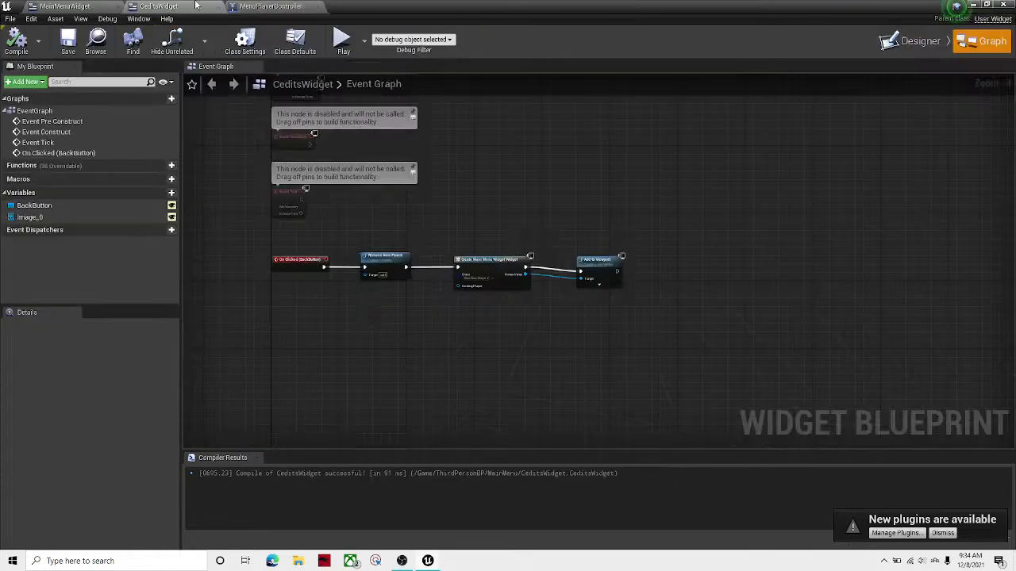
click(983, 5)
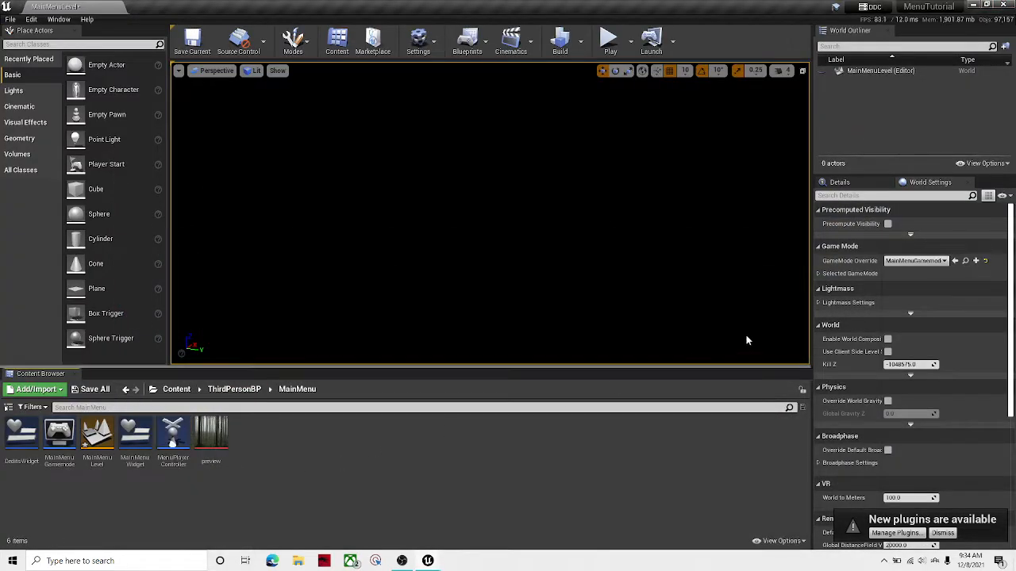
click(922, 262)
click(923, 261)
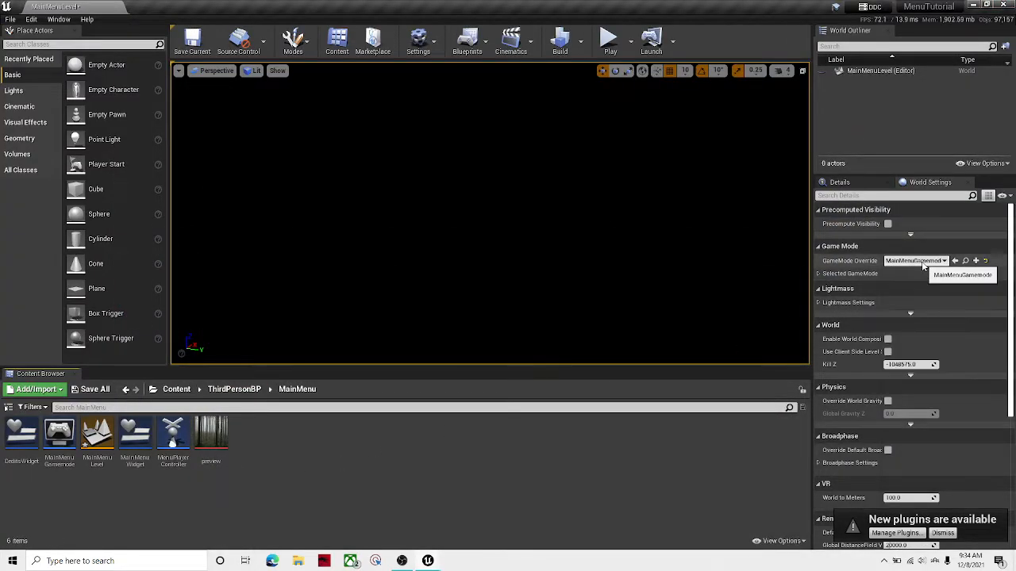
double_click(50, 443)
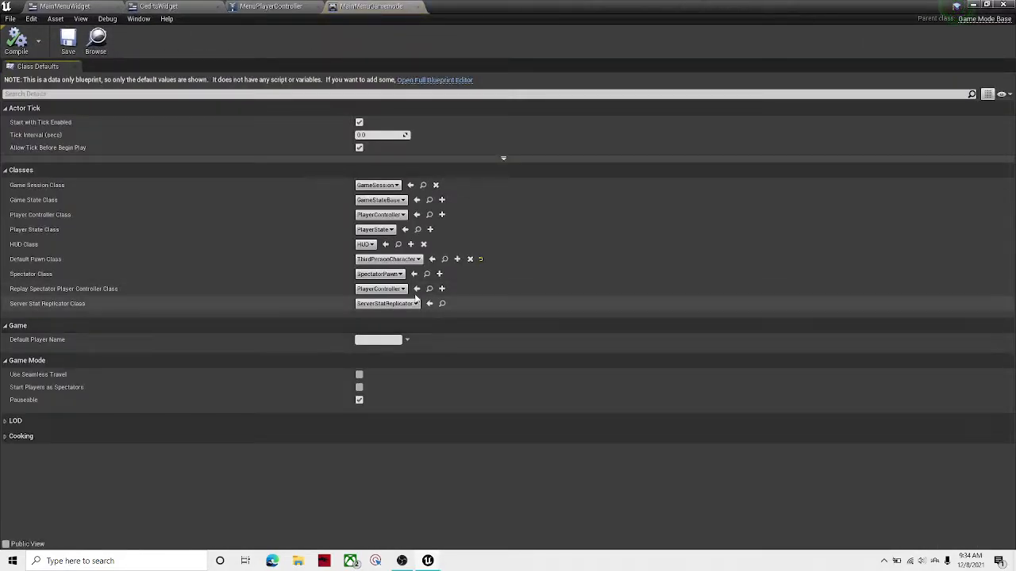
click(387, 216)
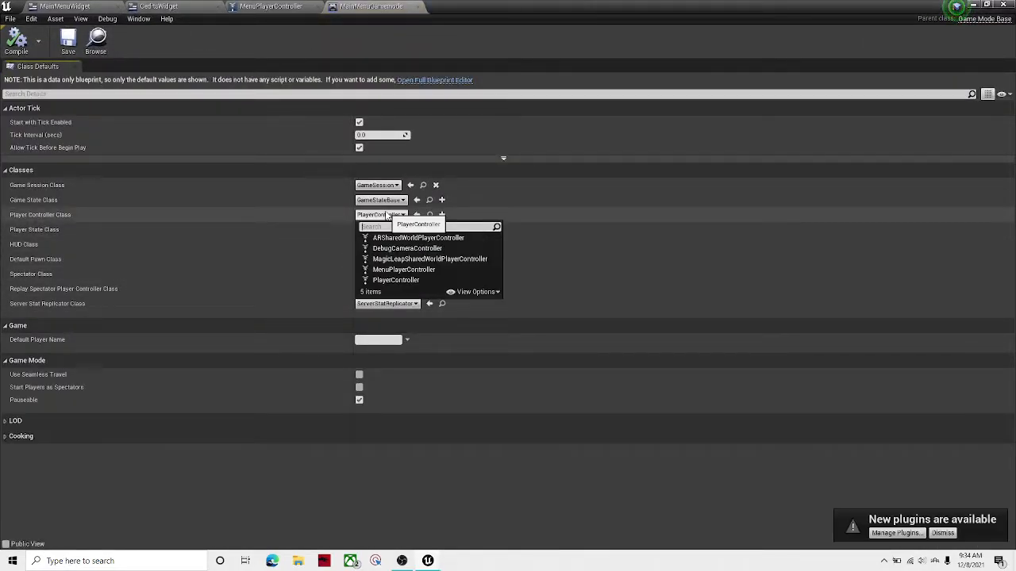
click(403, 270)
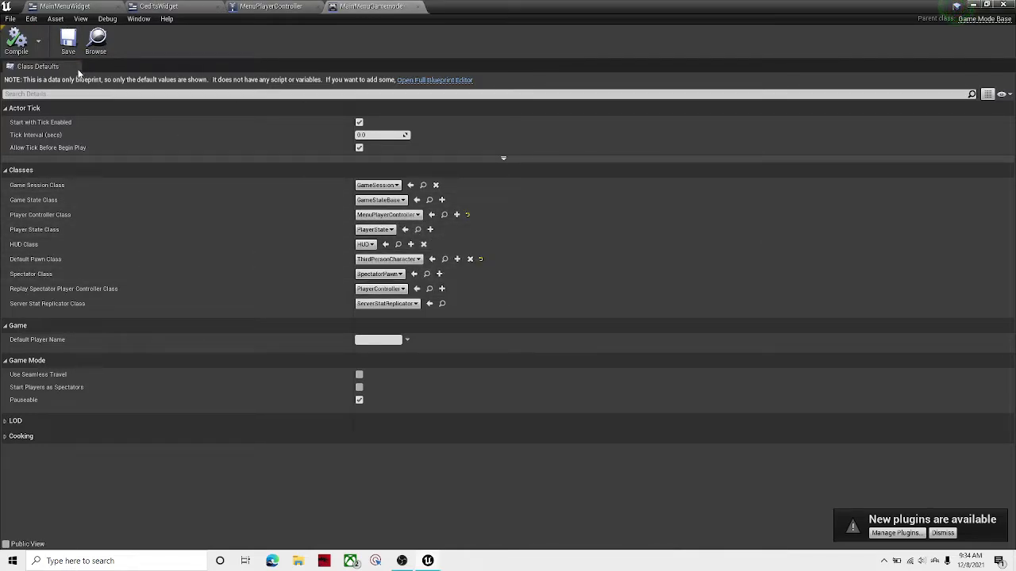
click(68, 42)
- Review the MenuPlayerController settings and the event graphs of CeditsWidget and MainMenuWidget, and return to the level editor
click(270, 6)
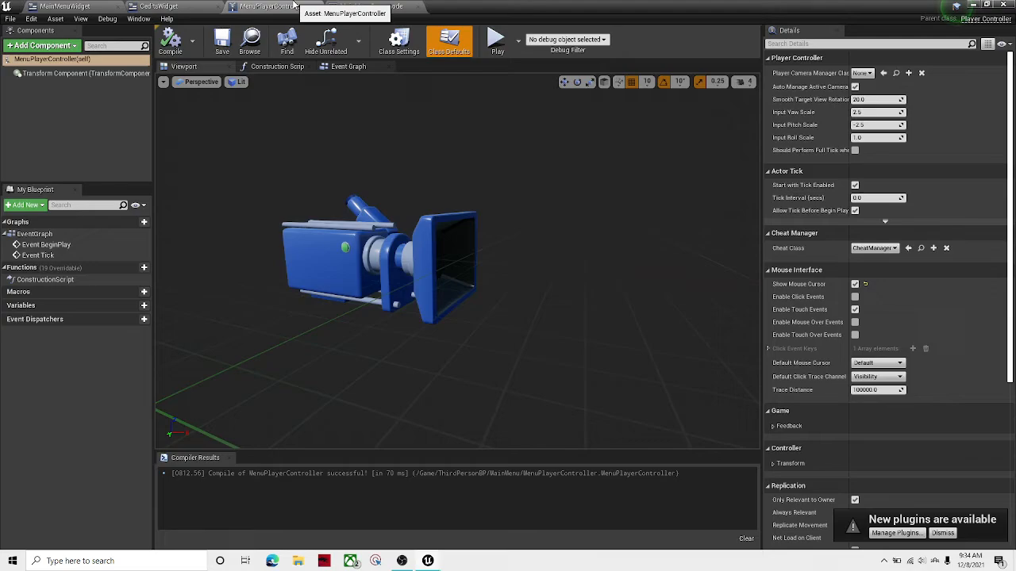
click(163, 7)
scroll(515, 179, up, 4)
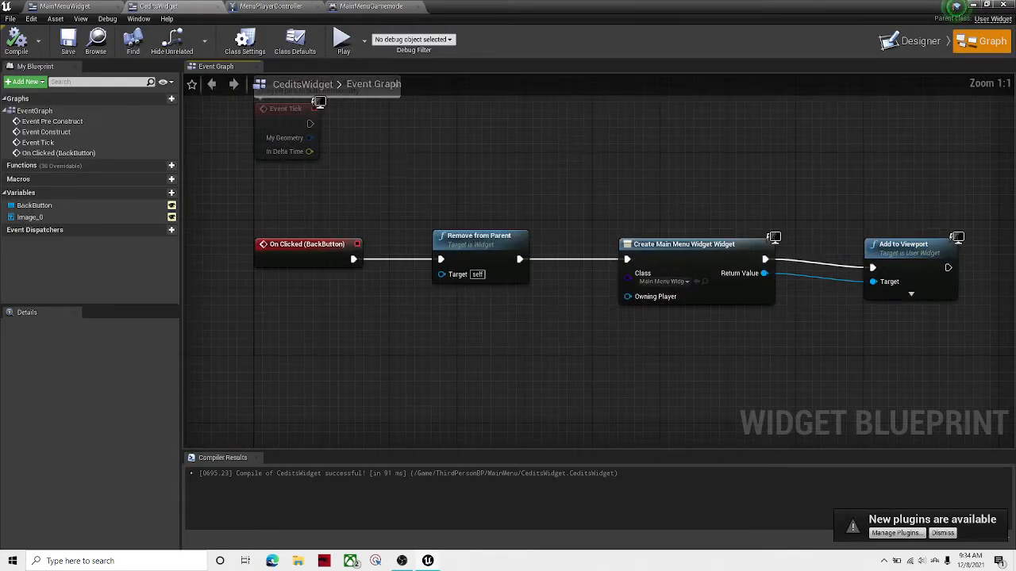
click(63, 6)
scroll(500, 240, up, 3)
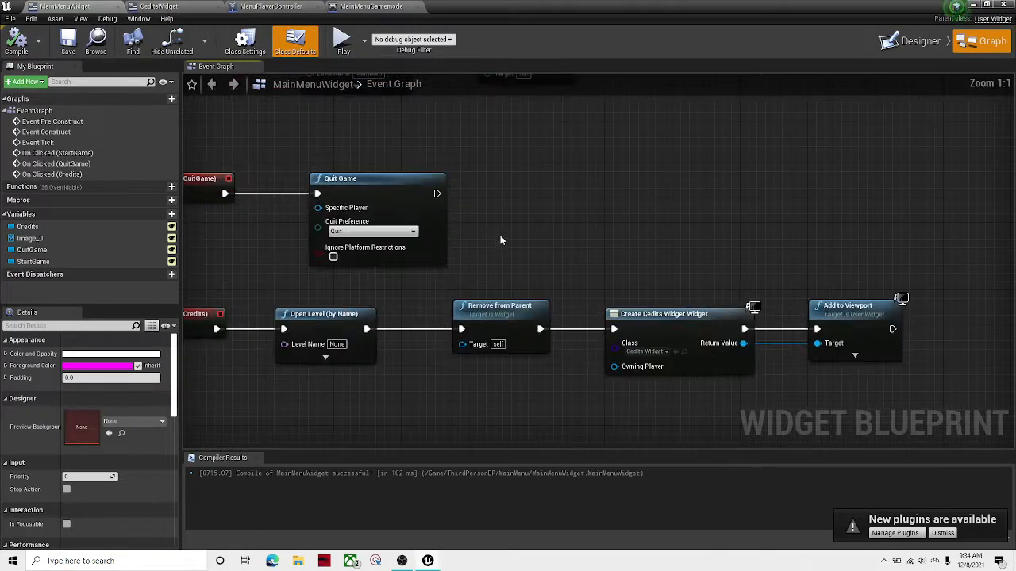
right_drag(500, 239, 534, 260)
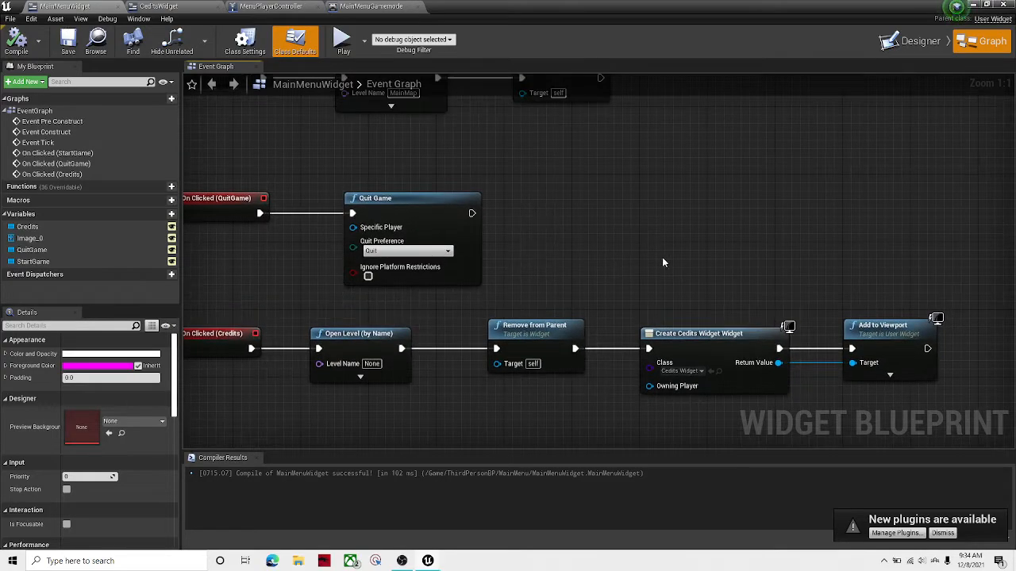
right_drag(684, 253, 689, 346)
right_drag(516, 303, 530, 309)
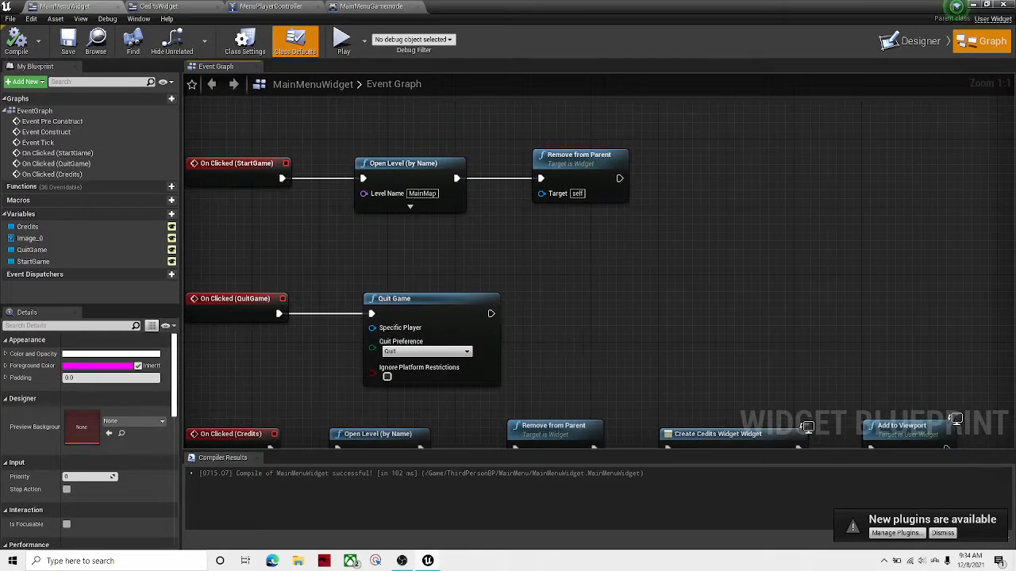
right_drag(640, 371, 686, 330)
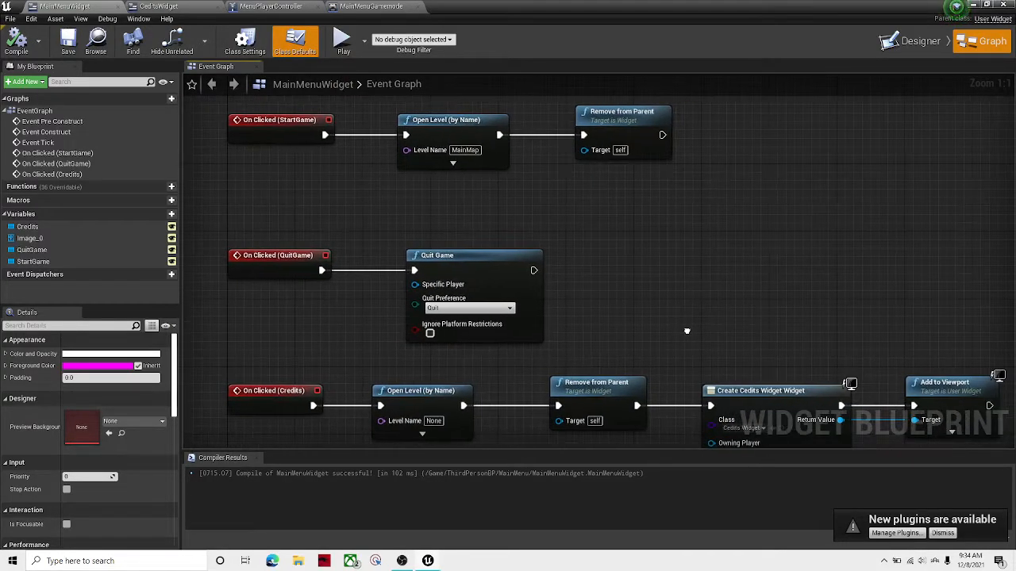
click(972, 5)
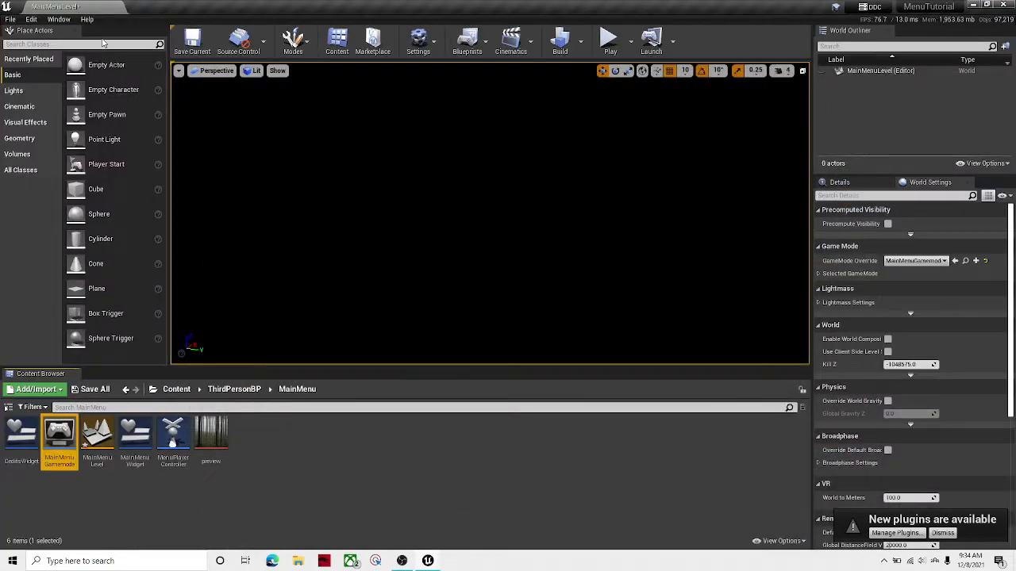
- Open the project settings, search them for "level" and look through the Project categories for the default map options
click(12, 21)
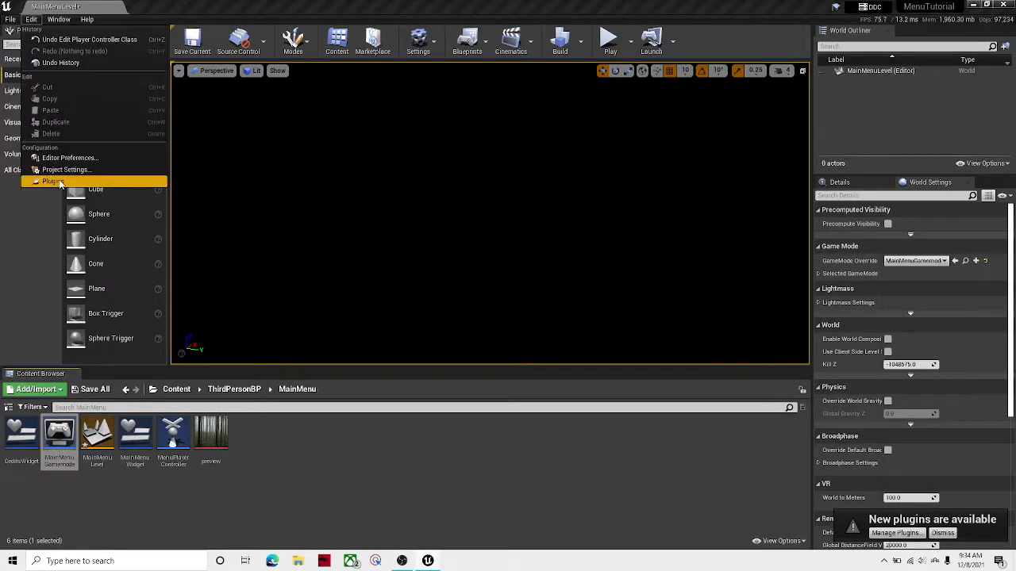
click(98, 171)
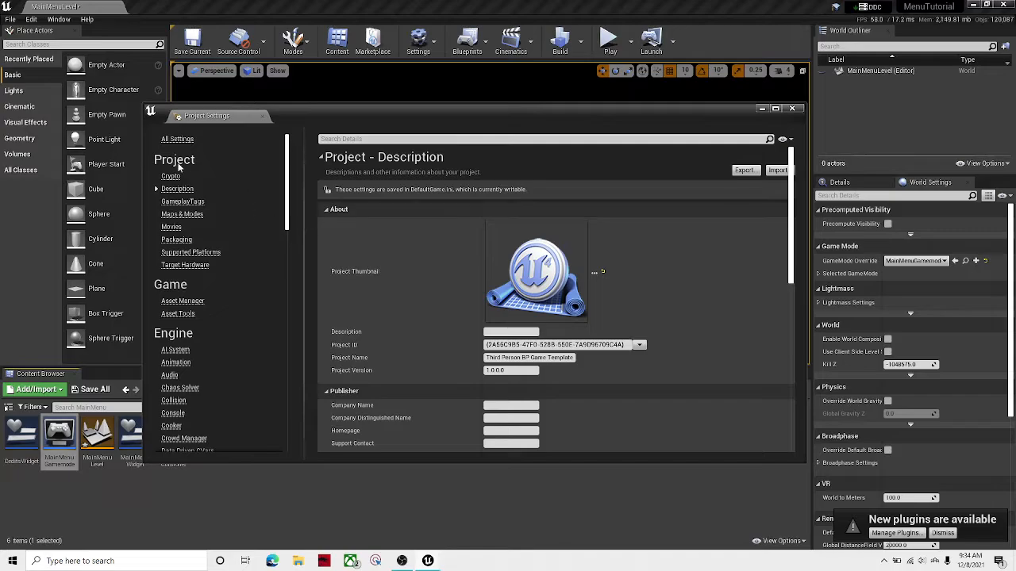
click(170, 176)
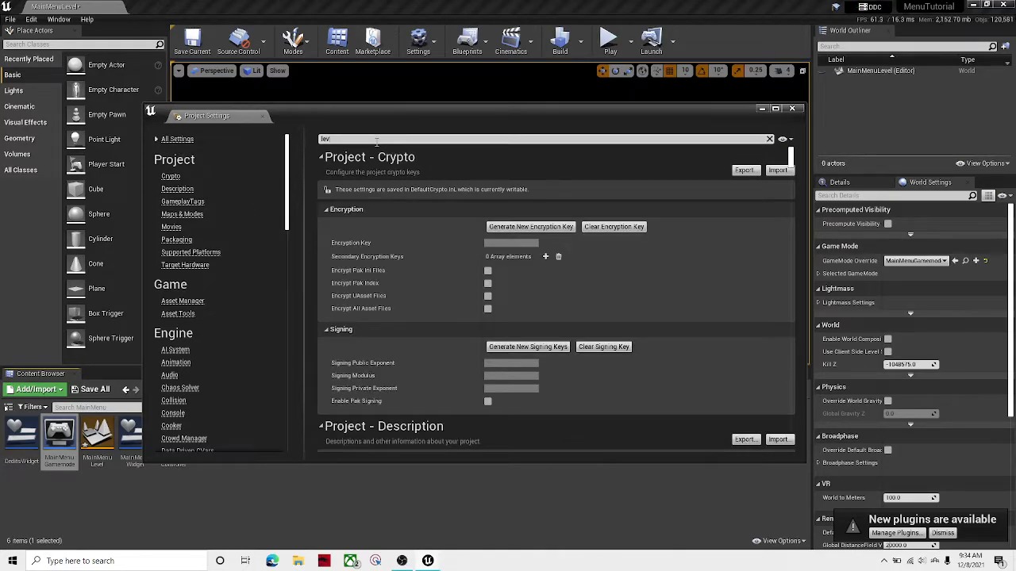
scroll(449, 258, down, 10)
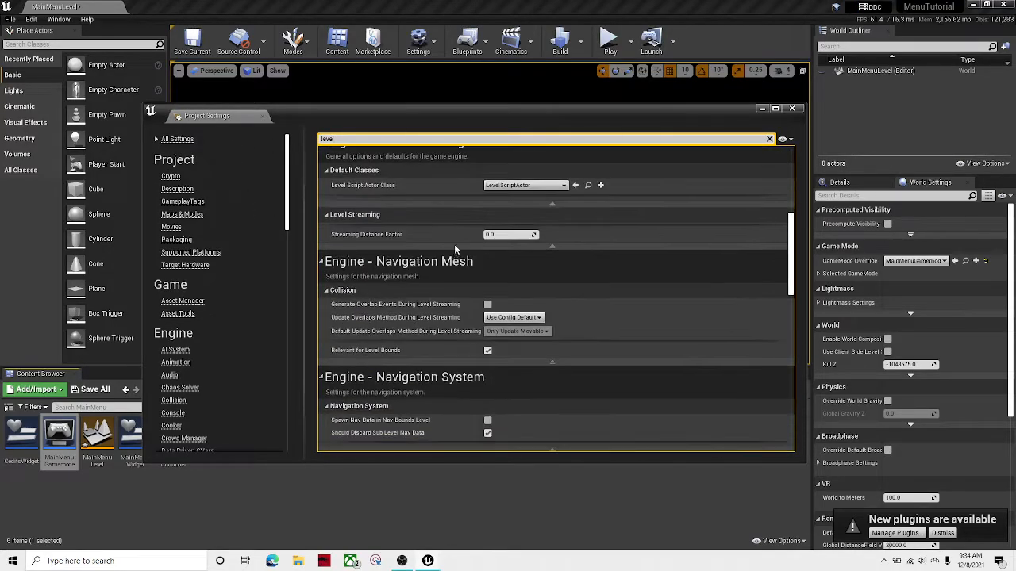
scroll(475, 208, down, 15)
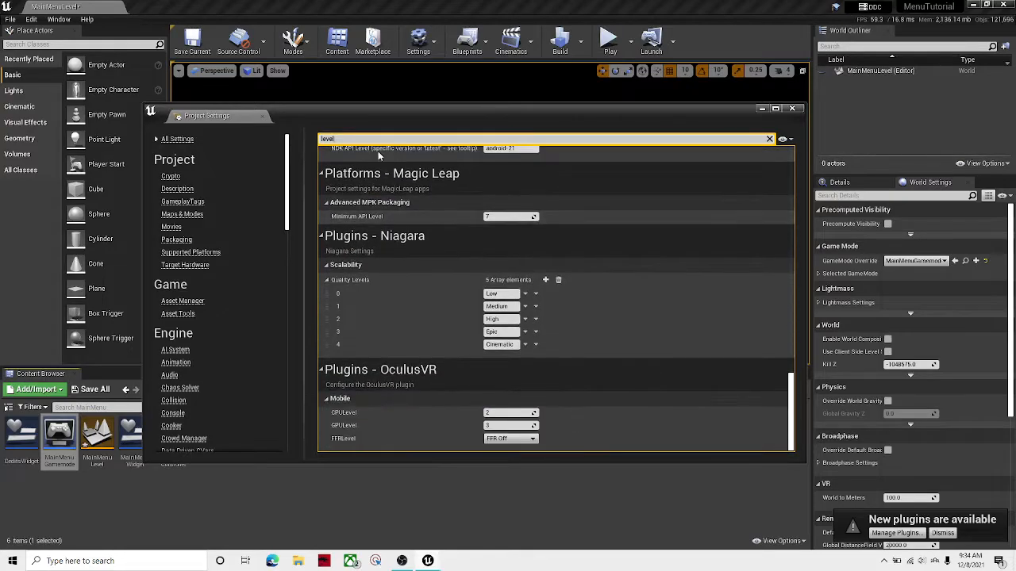
click(200, 219)
click(172, 180)
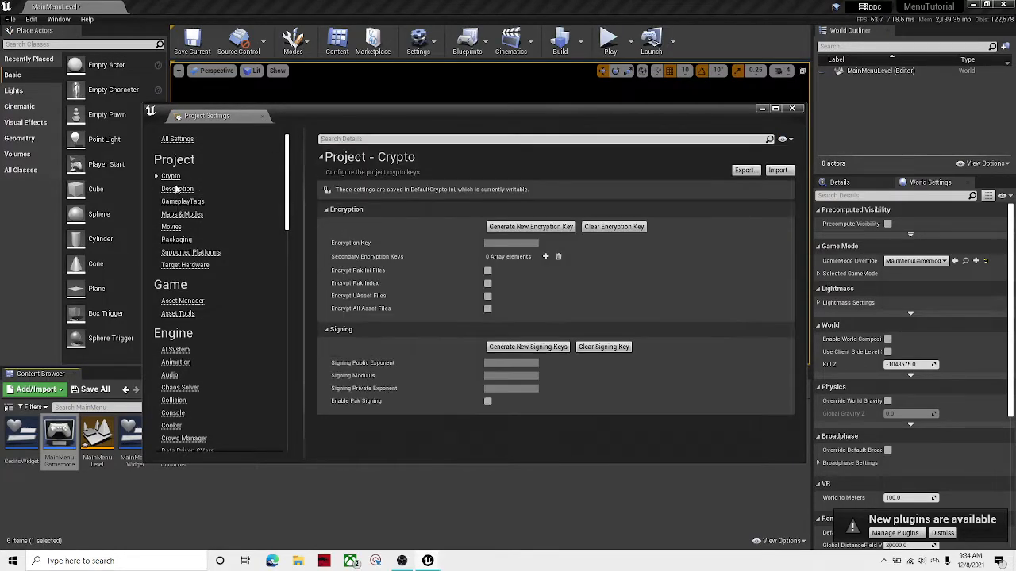
click(176, 239)
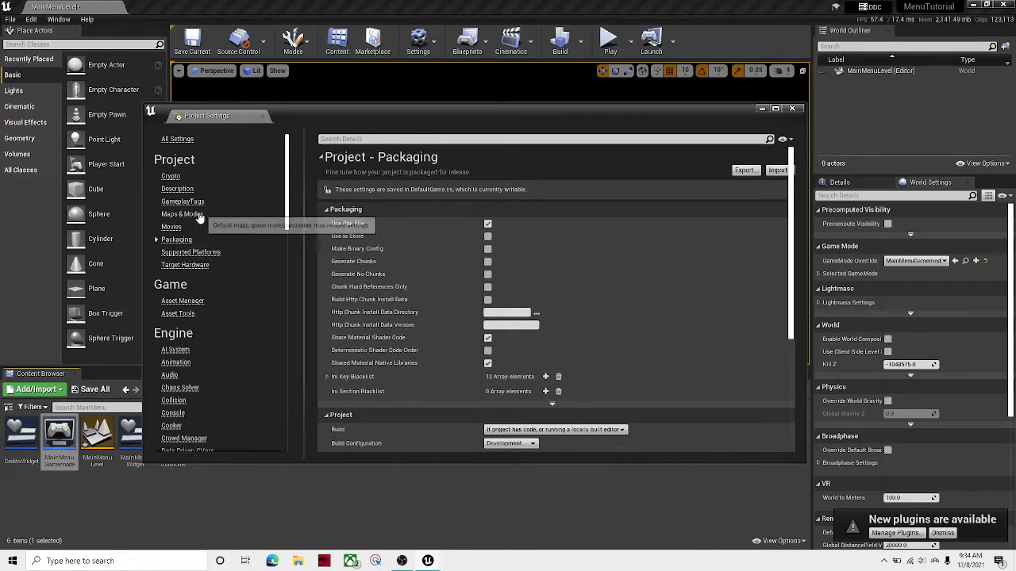
- Set both the Editor Startup Map and the Game Default Map to MainMenuLevel in Maps & Modes, and close the project settings
click(182, 214)
scroll(564, 292, down, 1)
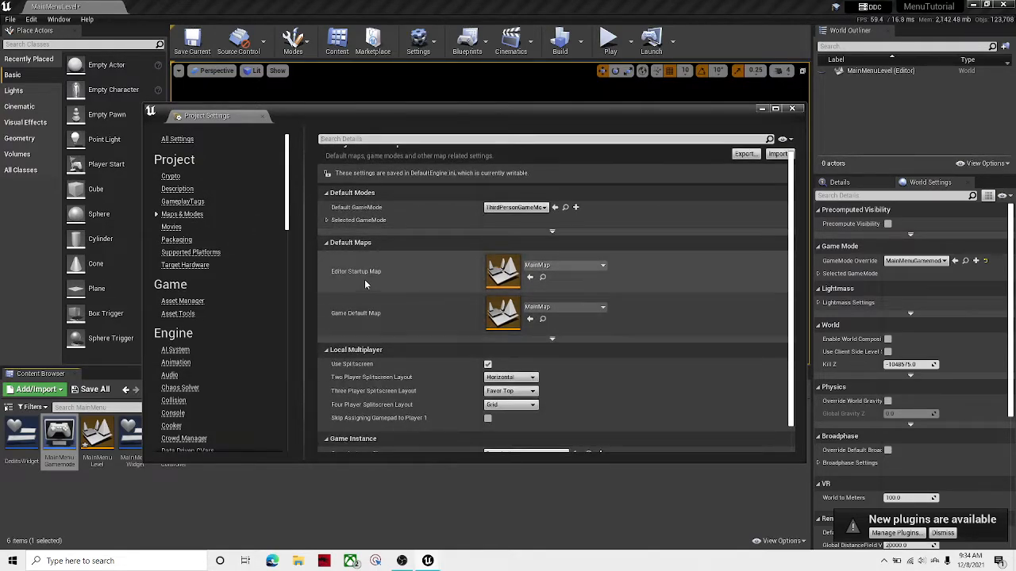
click(539, 267)
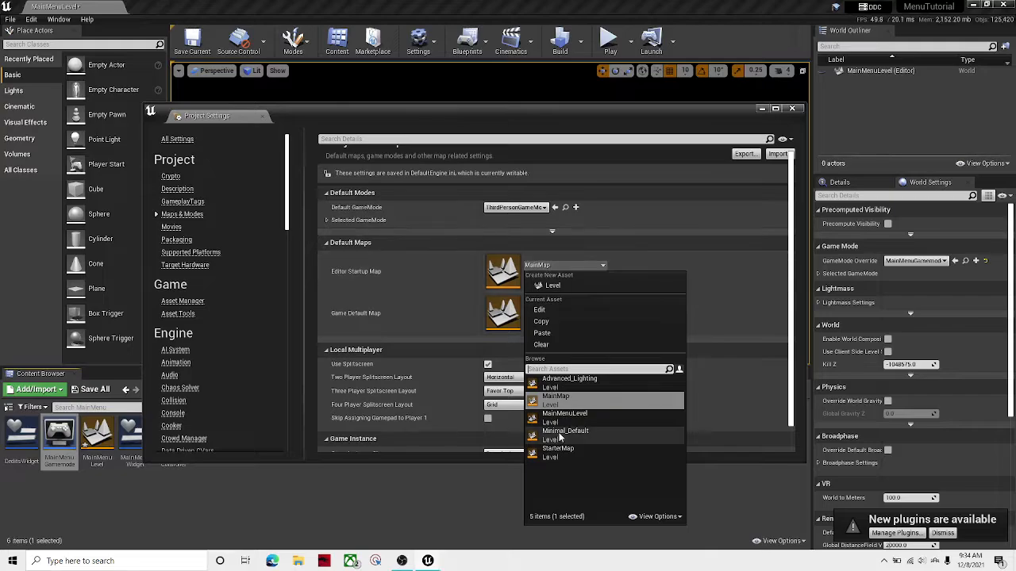
click(579, 417)
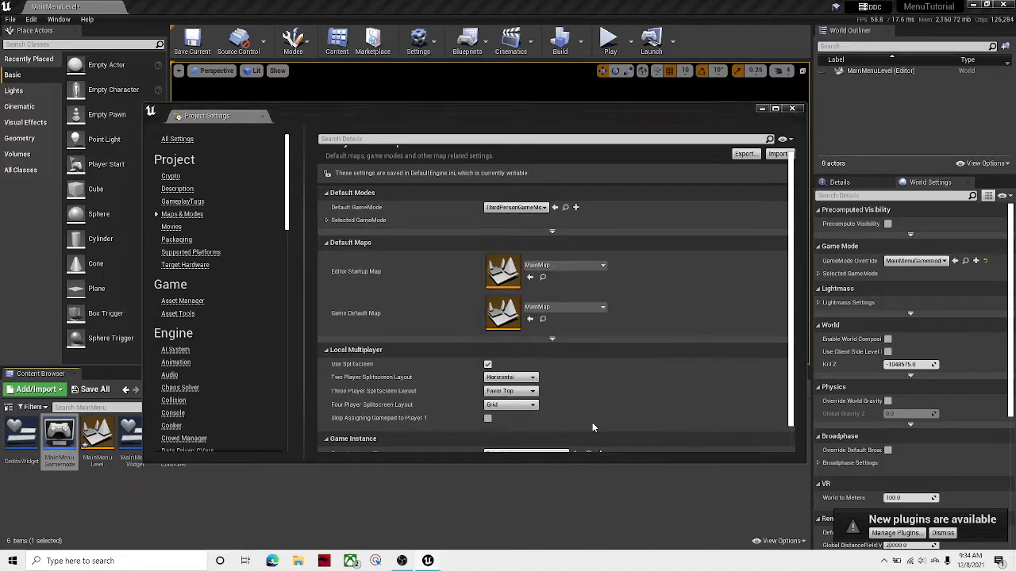
click(562, 308)
click(581, 196)
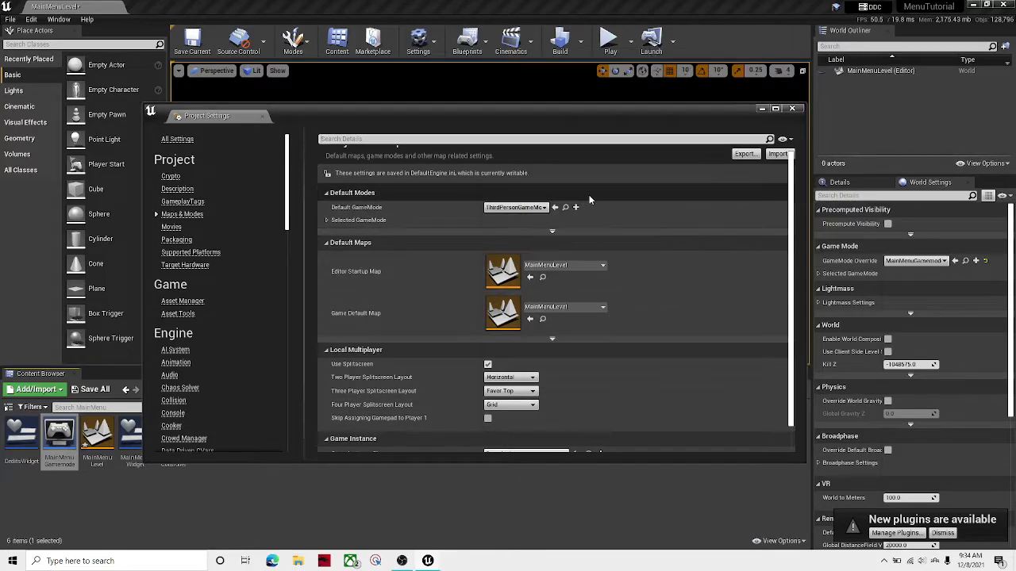
click(791, 109)
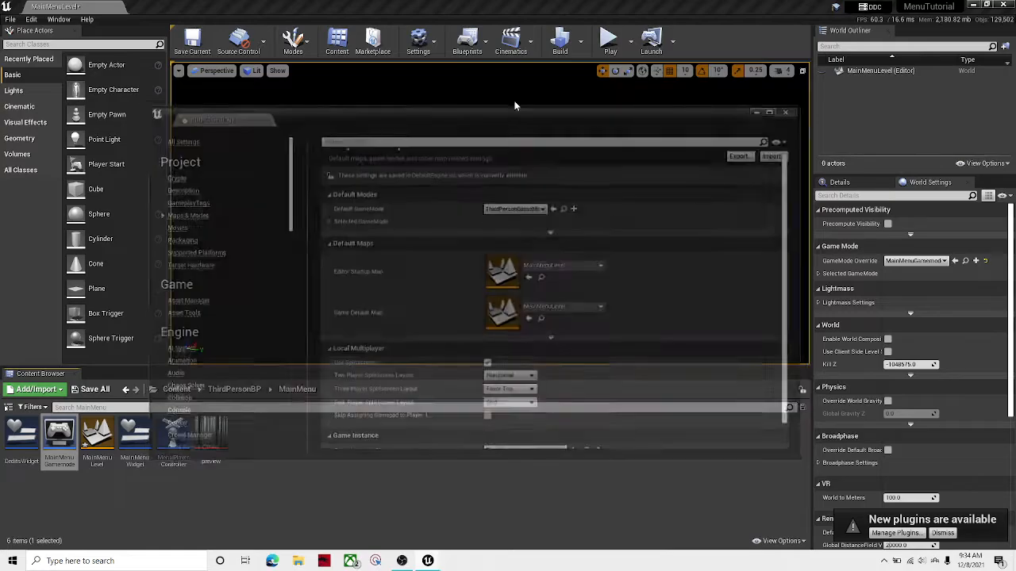
- Save MainMenuLevel and run a short play test of it in the editor
click(11, 19)
click(28, 107)
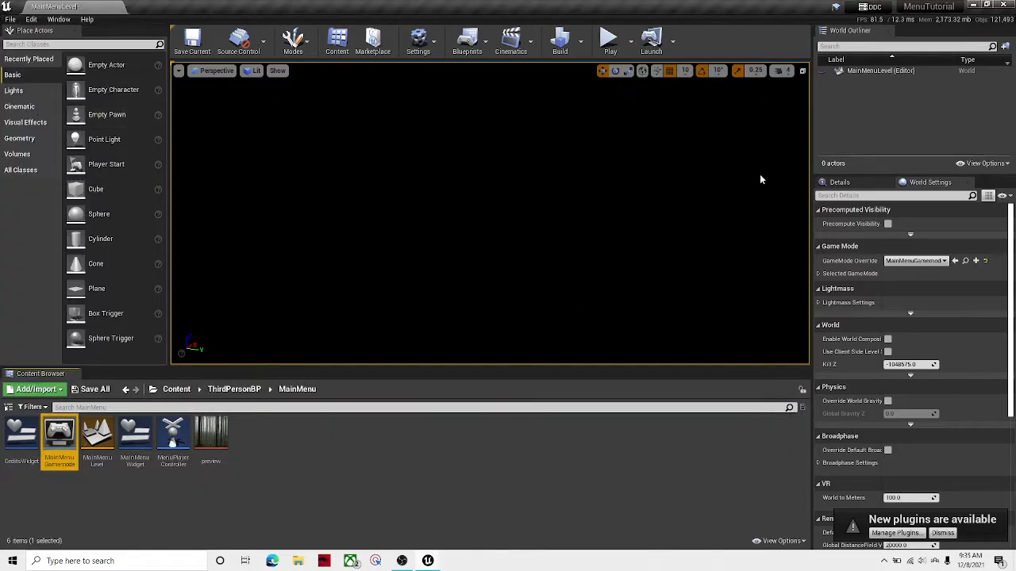
click(608, 40)
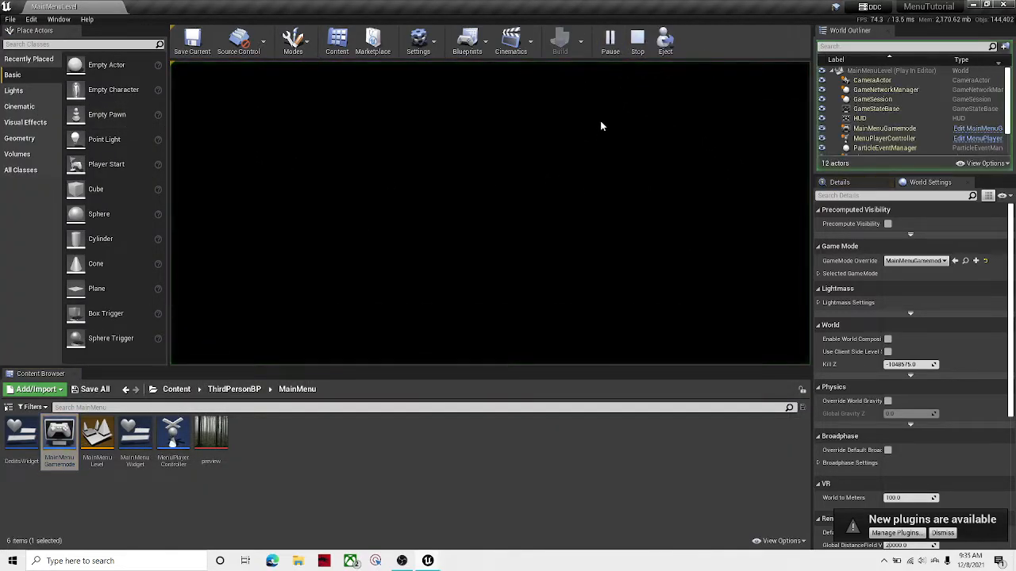
click(637, 39)
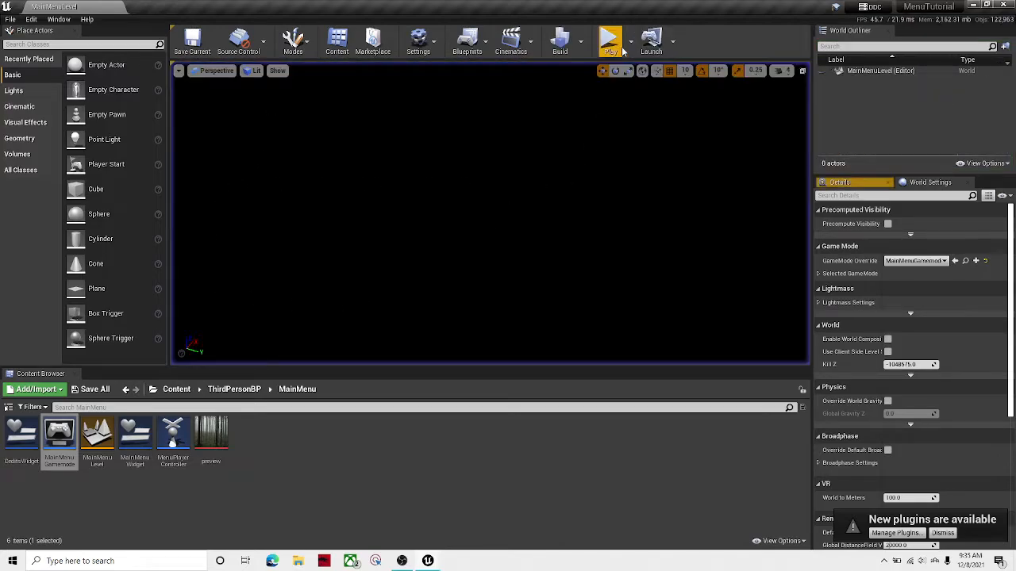
- In MainMenuWidget's event graph, connect an Add to Viewport node to Event Construct, then compile and save the widget
double_click(135, 436)
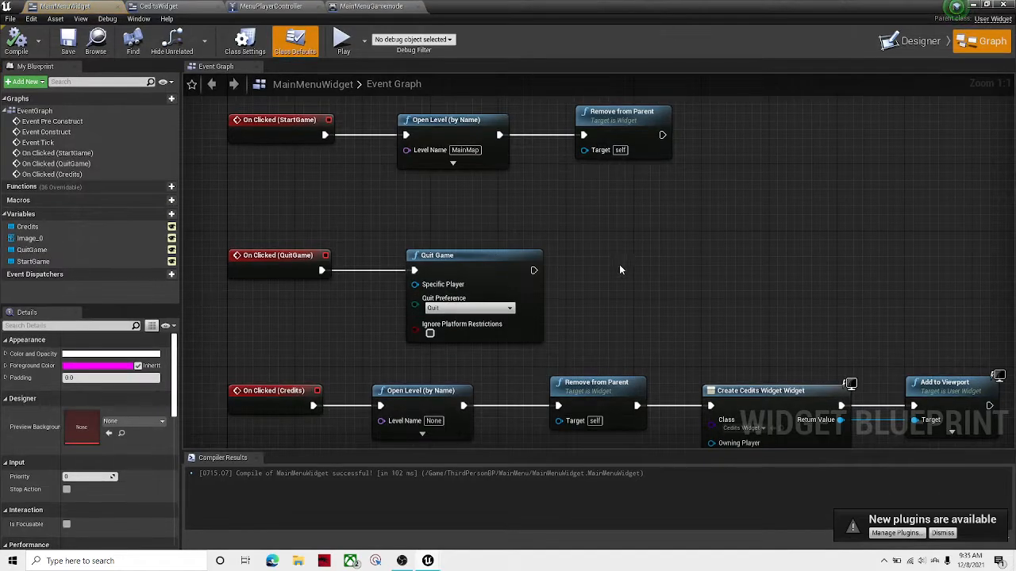
right_drag(619, 264, 569, 189)
scroll(592, 328, down, 3)
right_drag(592, 251, 623, 449)
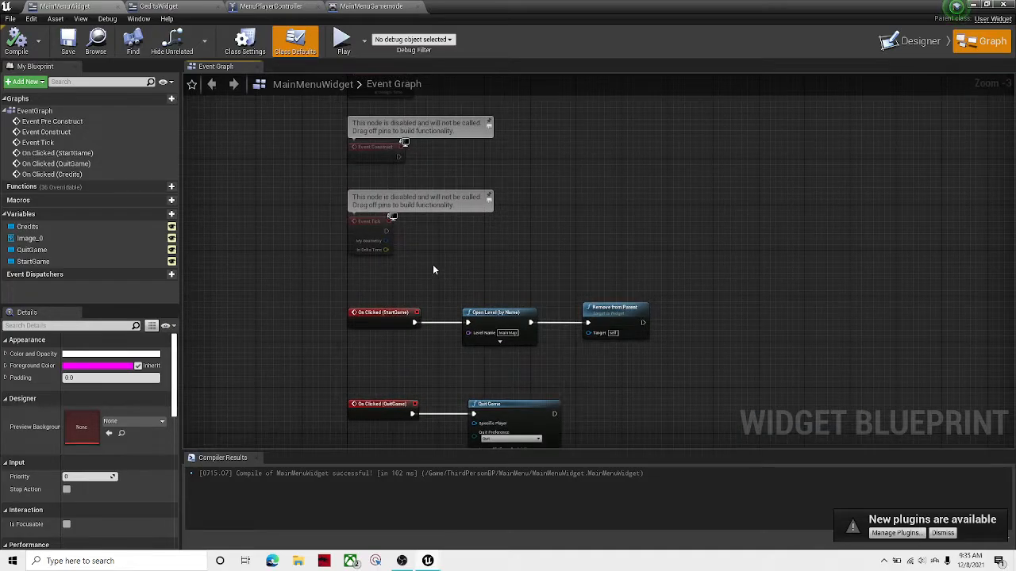
right_drag(433, 264, 433, 383)
scroll(444, 297, up, 3)
right_drag(446, 337, 438, 396)
drag(362, 277, 459, 266)
text(add to view)
click(510, 328)
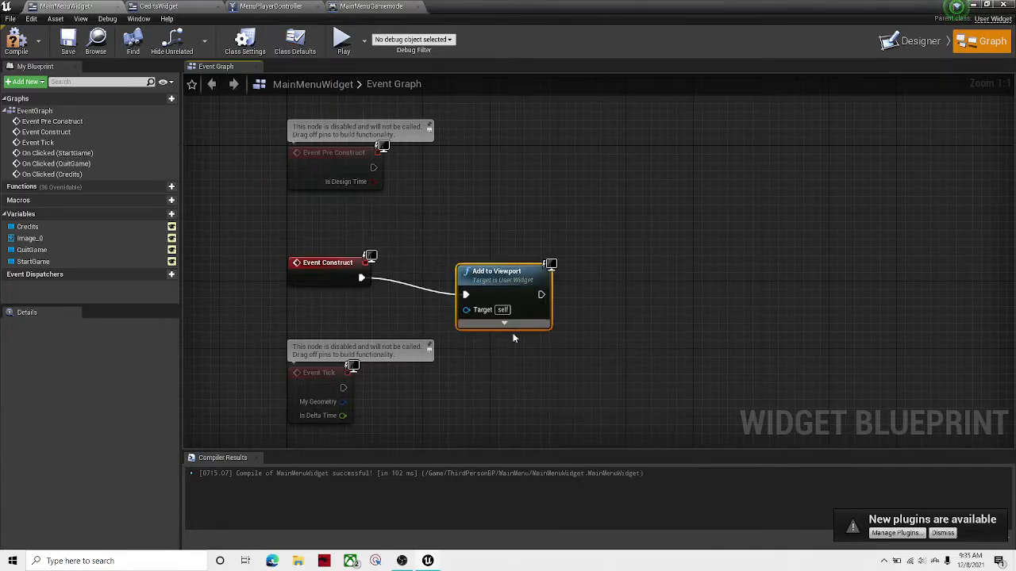
click(17, 41)
click(67, 40)
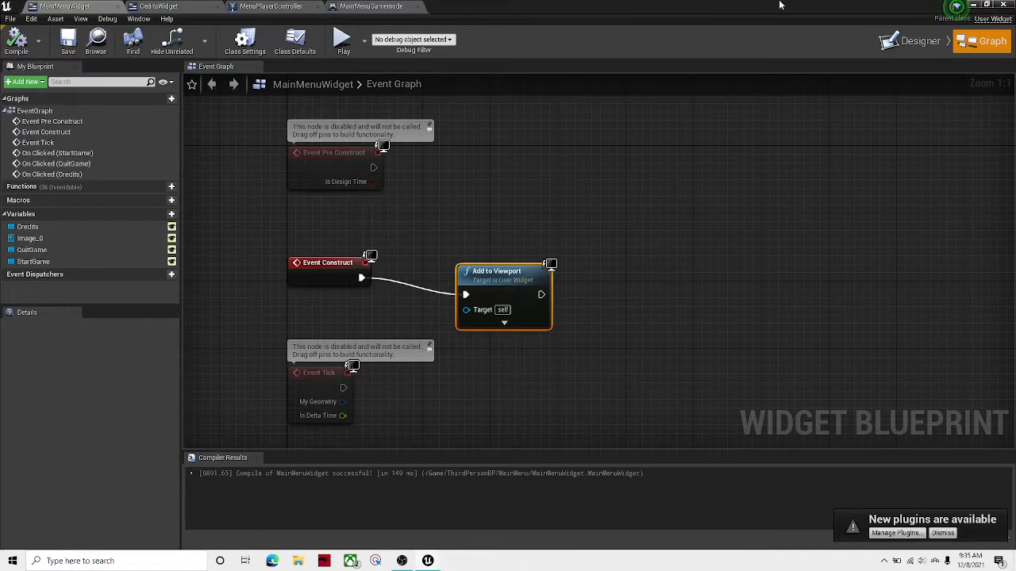
- Play-test MainMenuLevel with the edited widget, stop the session and reopen MainMenuWidget
click(1002, 5)
click(610, 40)
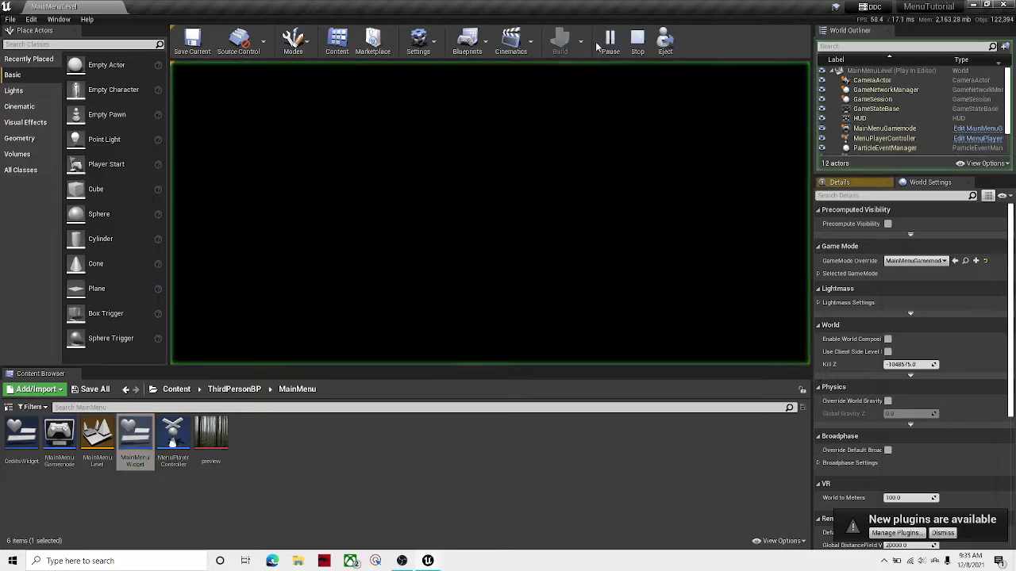
click(637, 41)
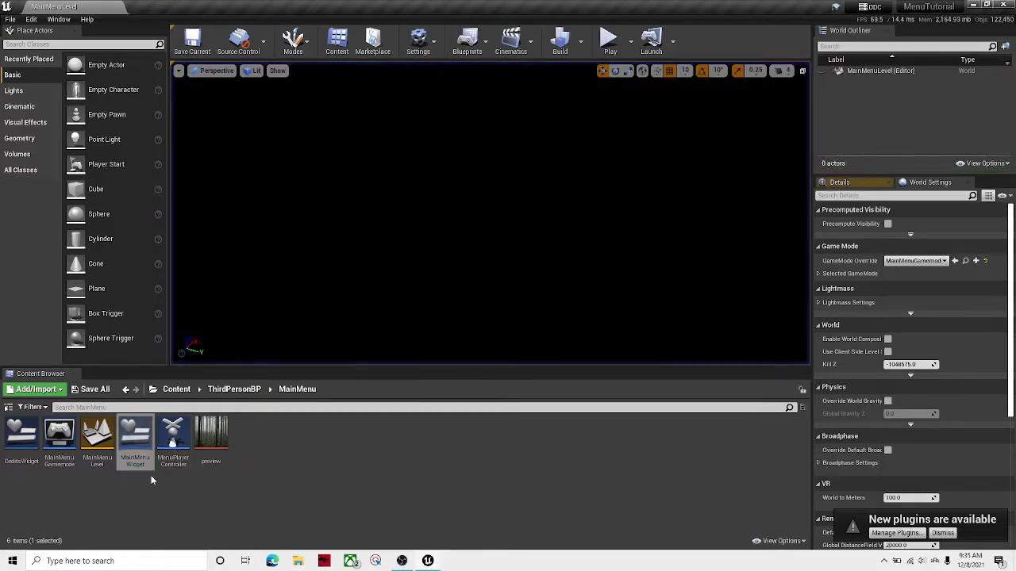
double_click(135, 438)
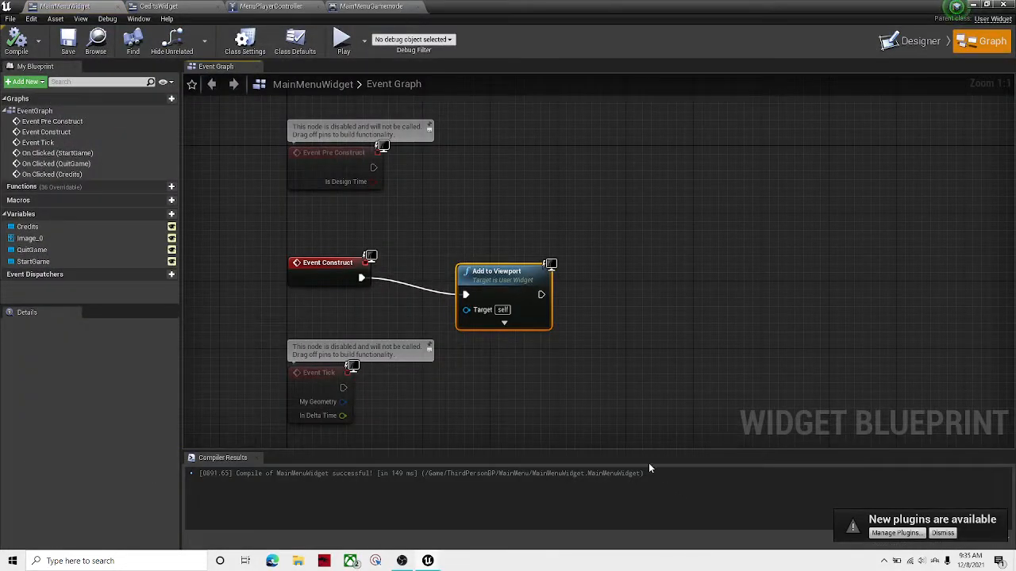
- Review the button chains in MainMenuWidget's event graph and align the Add to Viewport node with Event Construct
right_drag(547, 442, 559, 209)
right_drag(586, 304, 506, 189)
right_drag(613, 351, 510, 213)
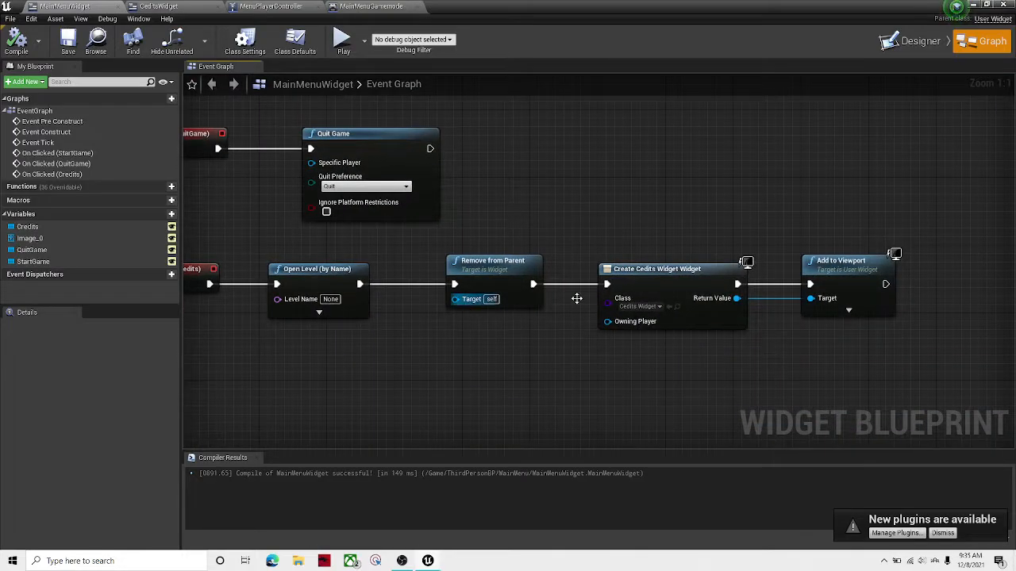
right_drag(408, 155, 524, 376)
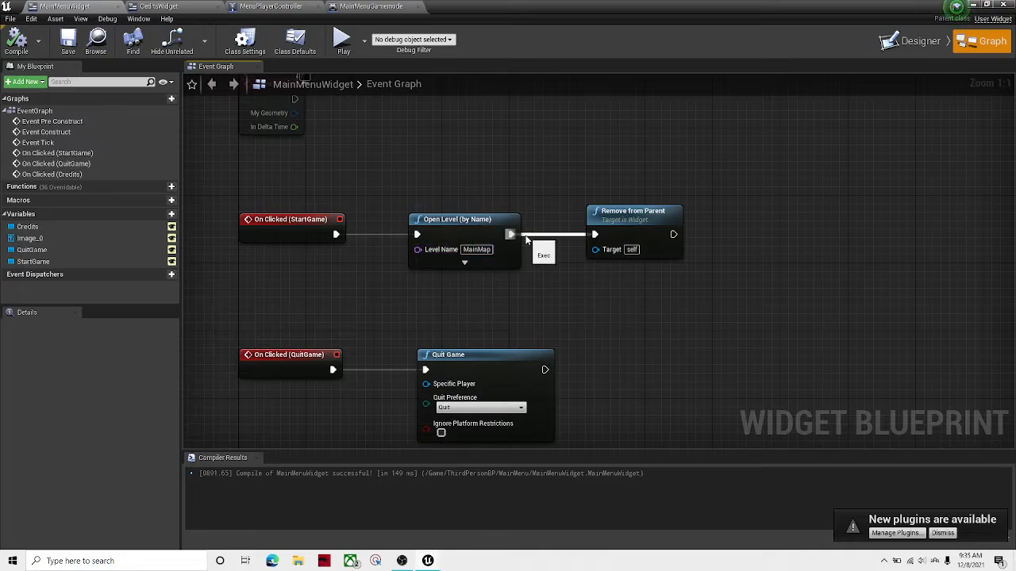
right_drag(499, 263, 452, 212)
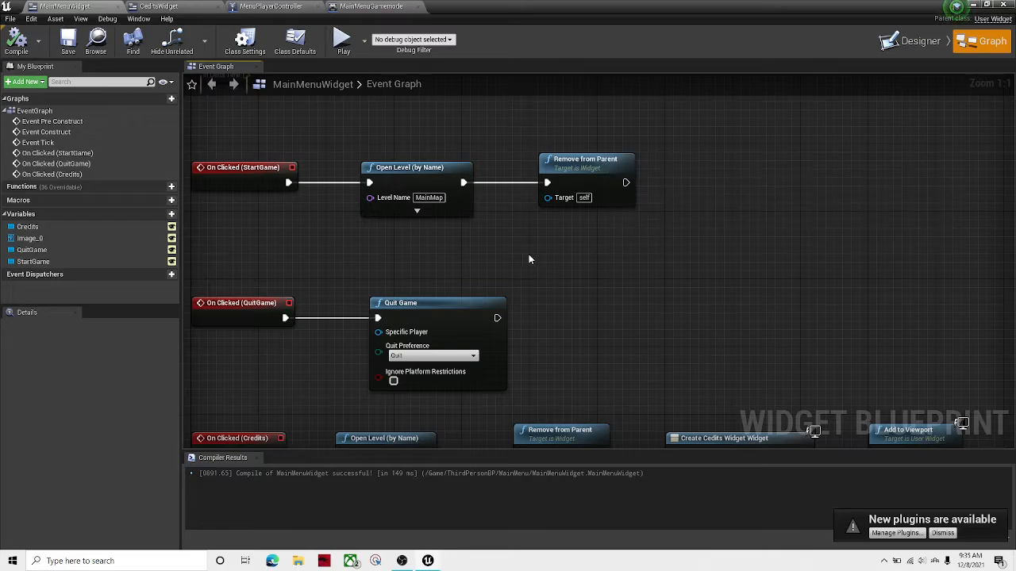
right_drag(513, 260, 524, 400)
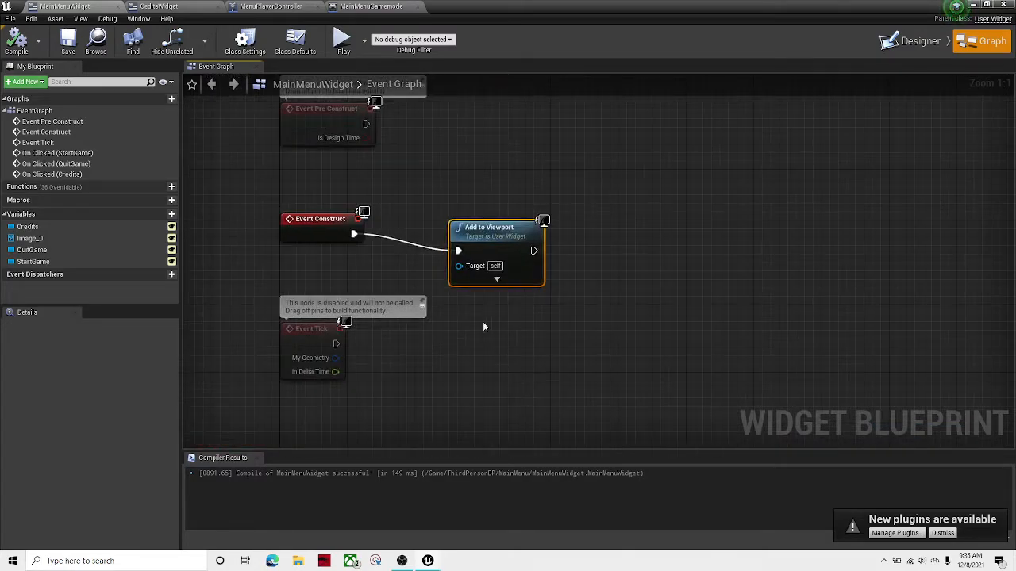
drag(492, 230, 502, 213)
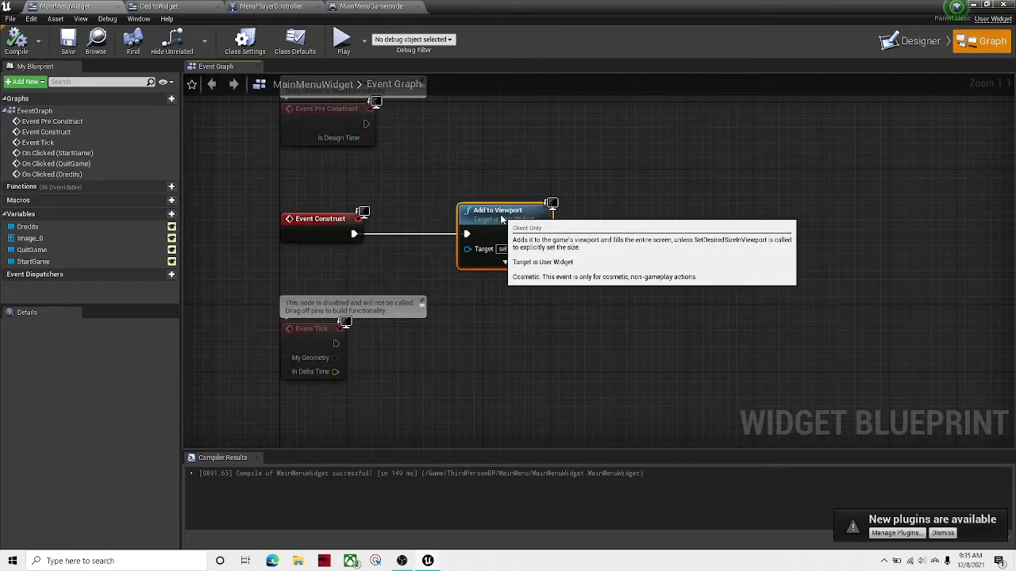
- Open the level blueprint of MainMenuLevel, check the other open blueprints and return to its event graph
click(981, 5)
click(468, 40)
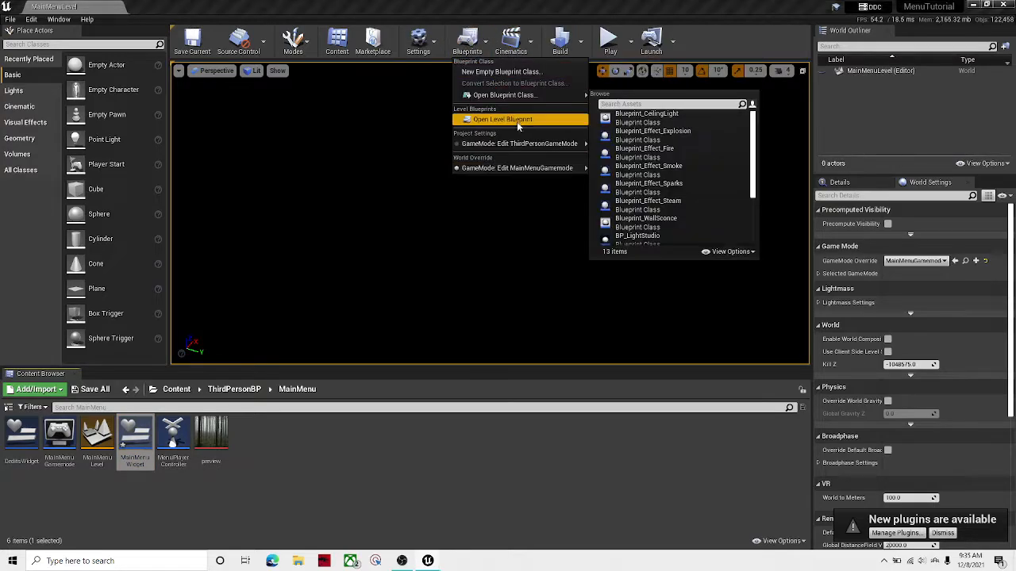
click(516, 120)
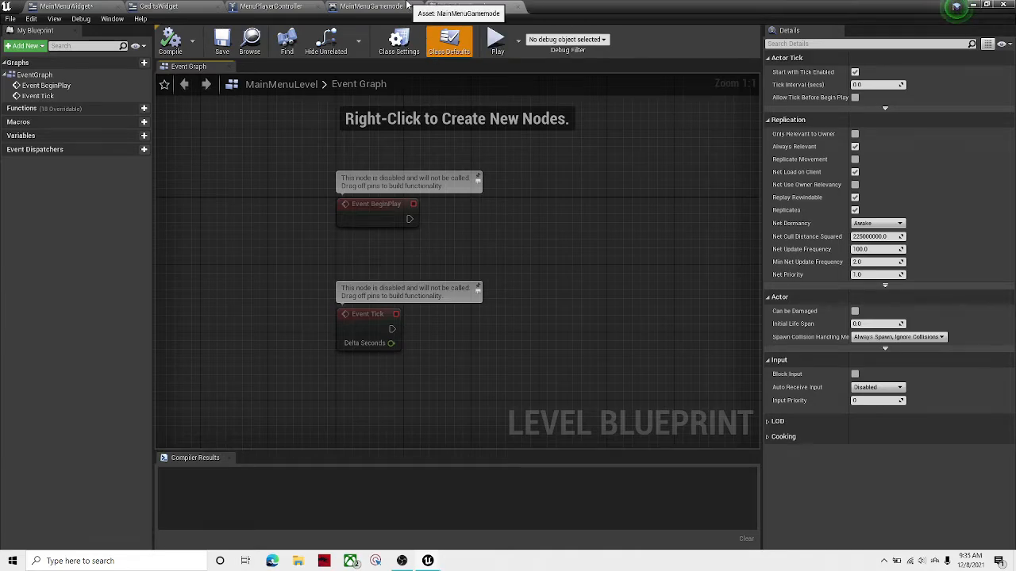
click(406, 6)
click(277, 6)
click(191, 6)
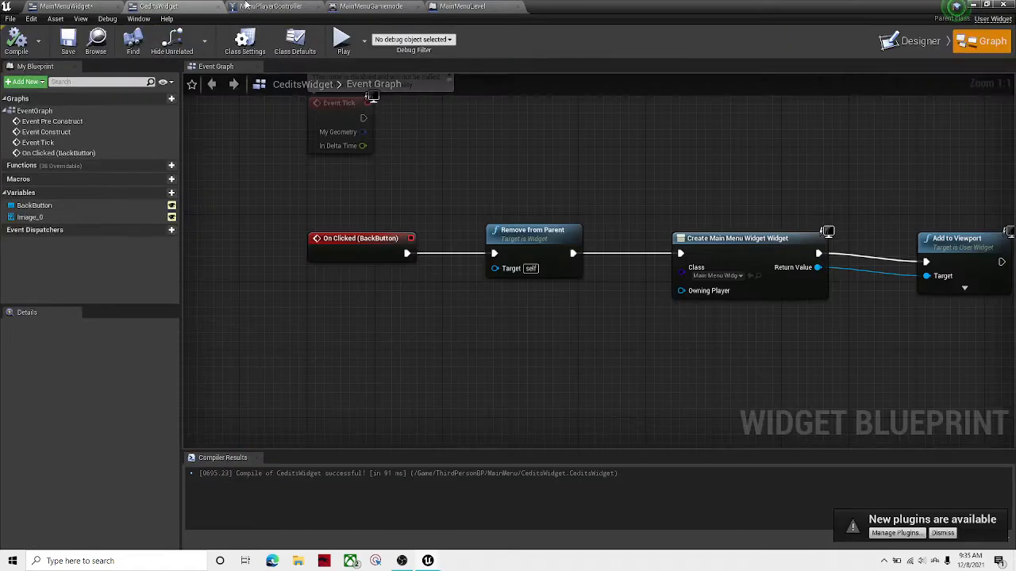
click(65, 6)
click(462, 6)
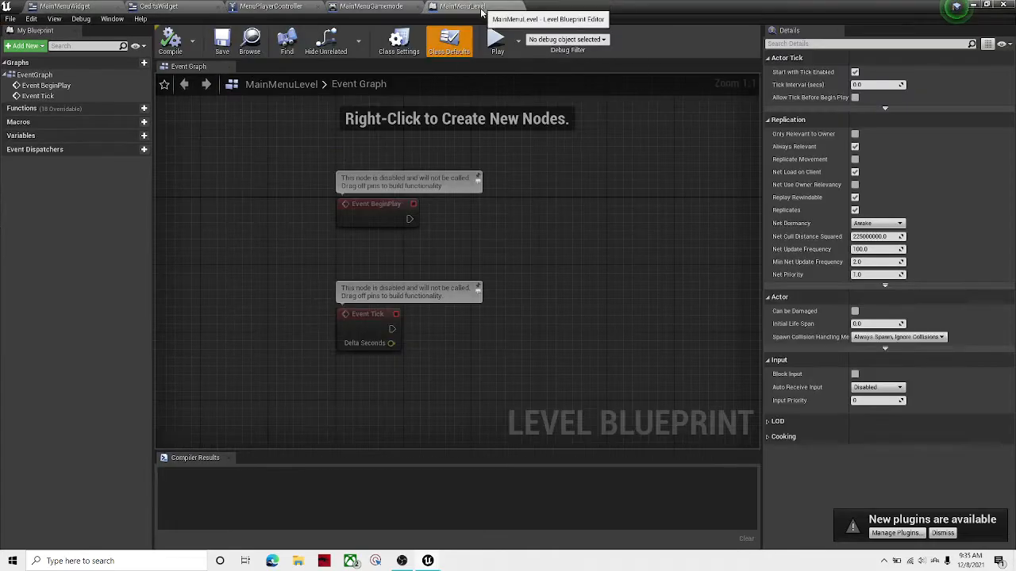
- Connect a Create Widget node with class MainMenuWidget to Event BeginPlay and align it with the event
right_drag(438, 237, 406, 256)
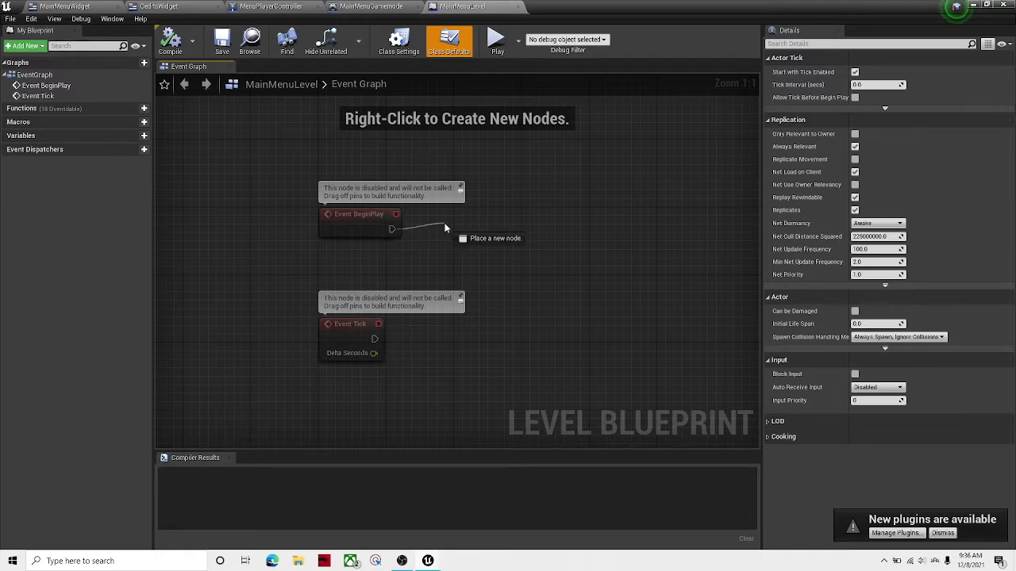
drag(444, 229, 450, 231)
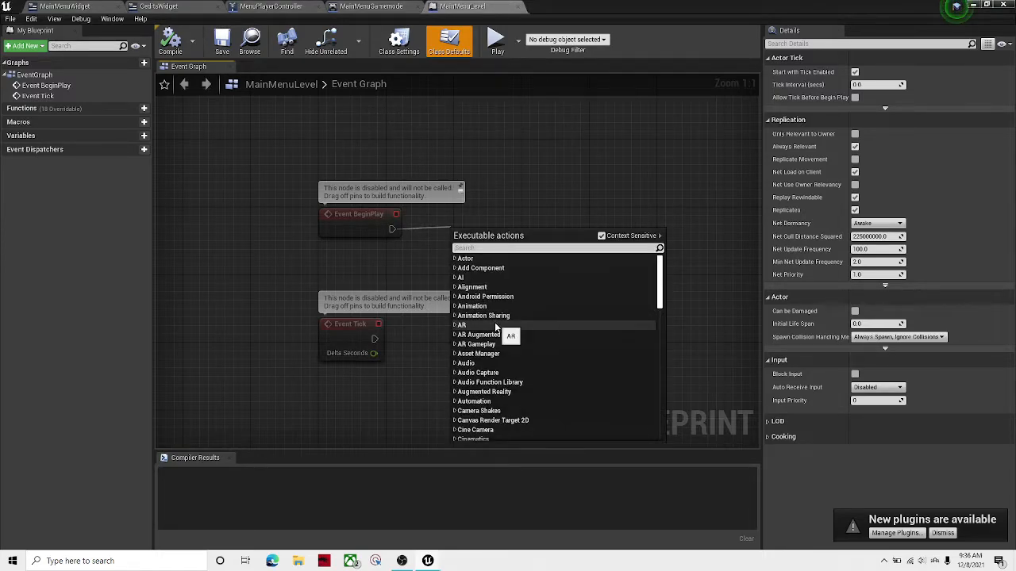
text(create widg)
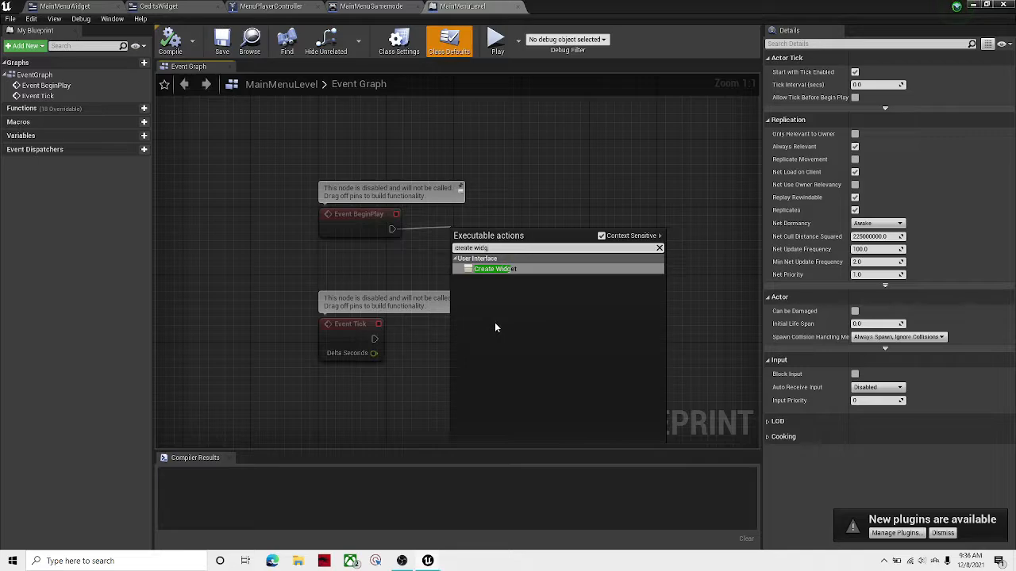
key(Return)
click(508, 261)
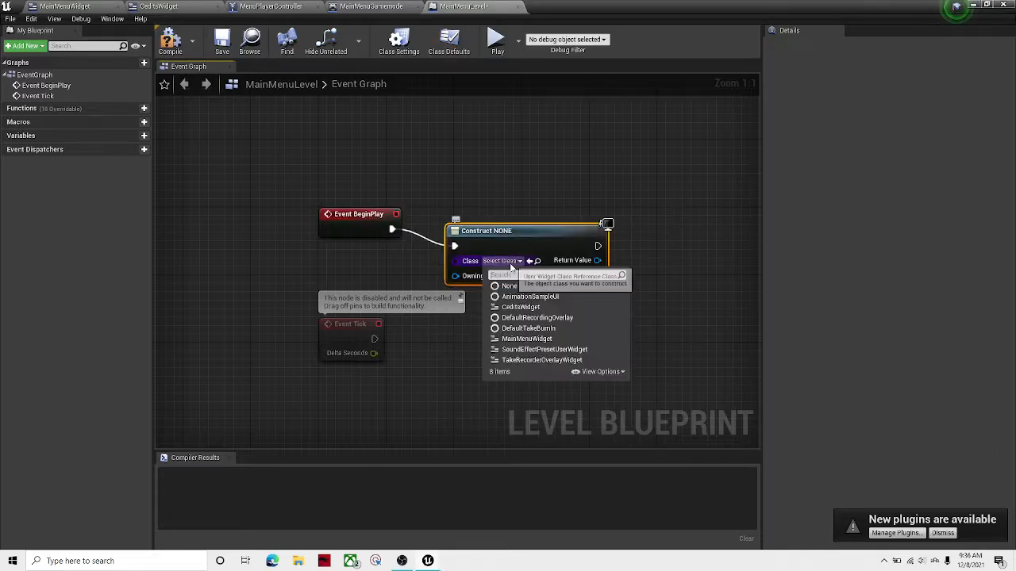
click(514, 338)
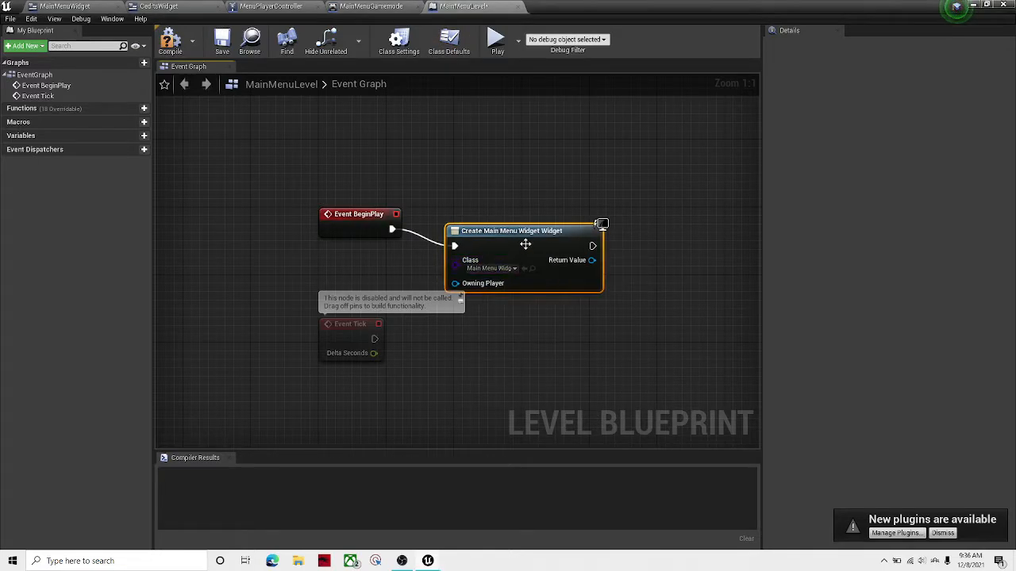
drag(525, 245, 534, 228)
- Add an Add to Viewport node after Create Widget, link Return Value to its Target, and align the node
right_drag(622, 257, 510, 279)
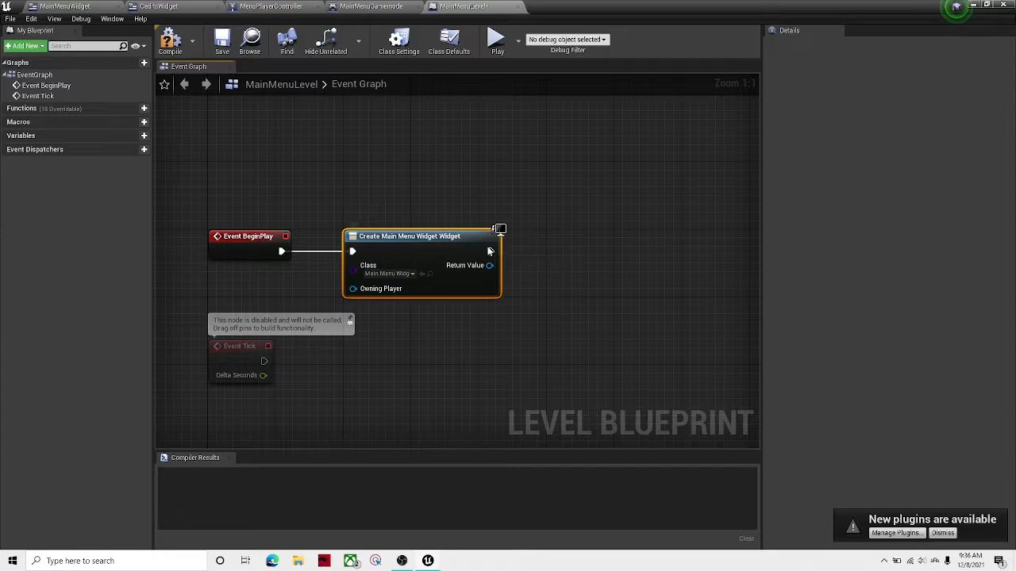
drag(555, 255, 555, 254)
text(add to v)
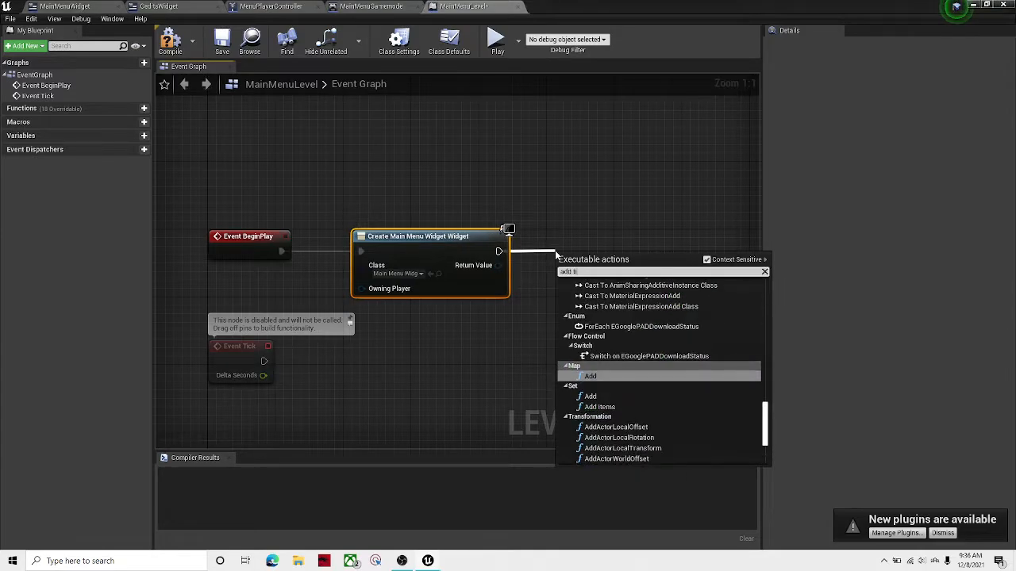
text(iew)
key(Return)
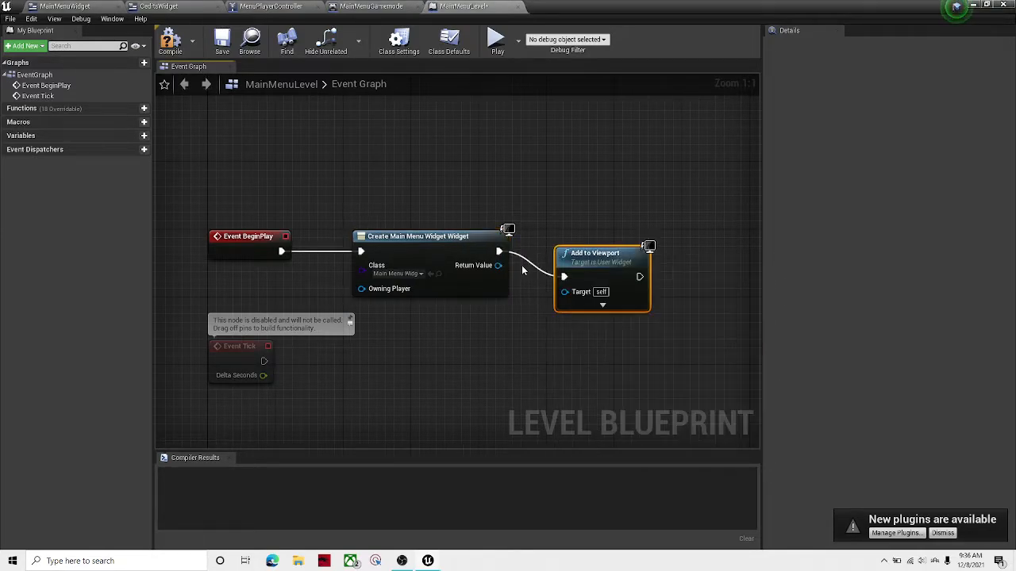
drag(497, 265, 564, 294)
drag(606, 255, 604, 227)
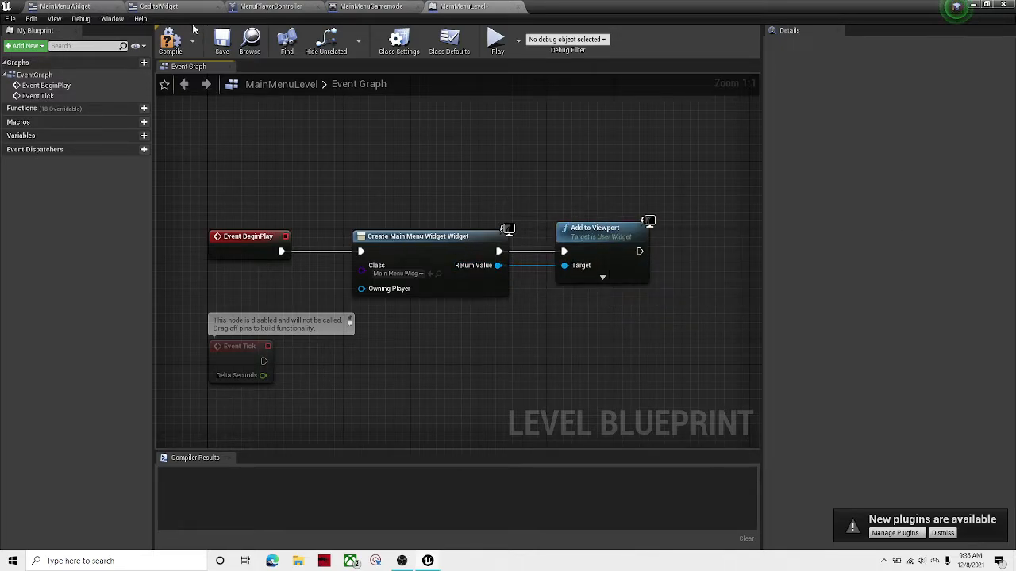
- Save the level blueprint, play-test MainMenuLevel by choosing Credits in the menu, and close the message log
click(220, 41)
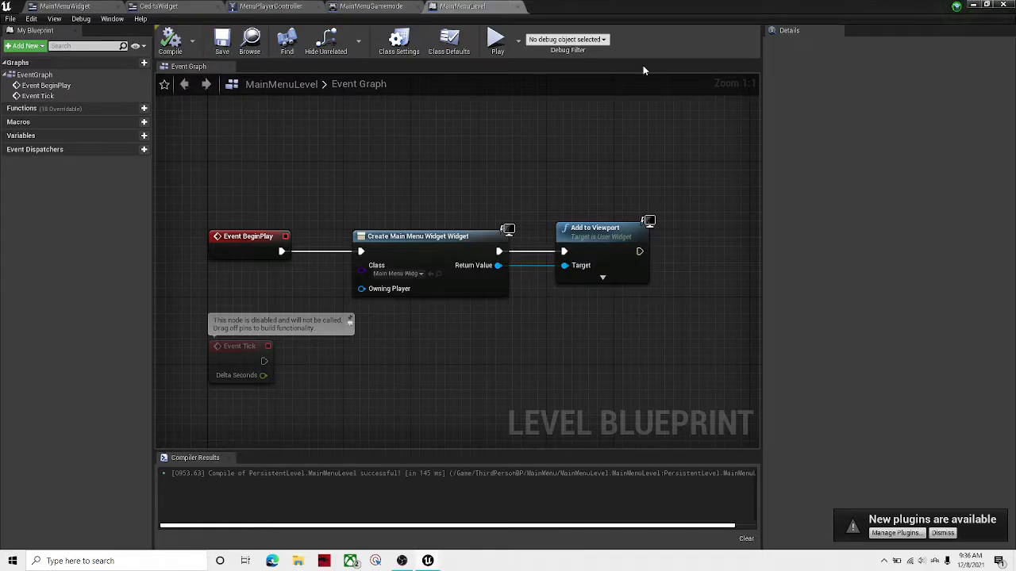
click(974, 5)
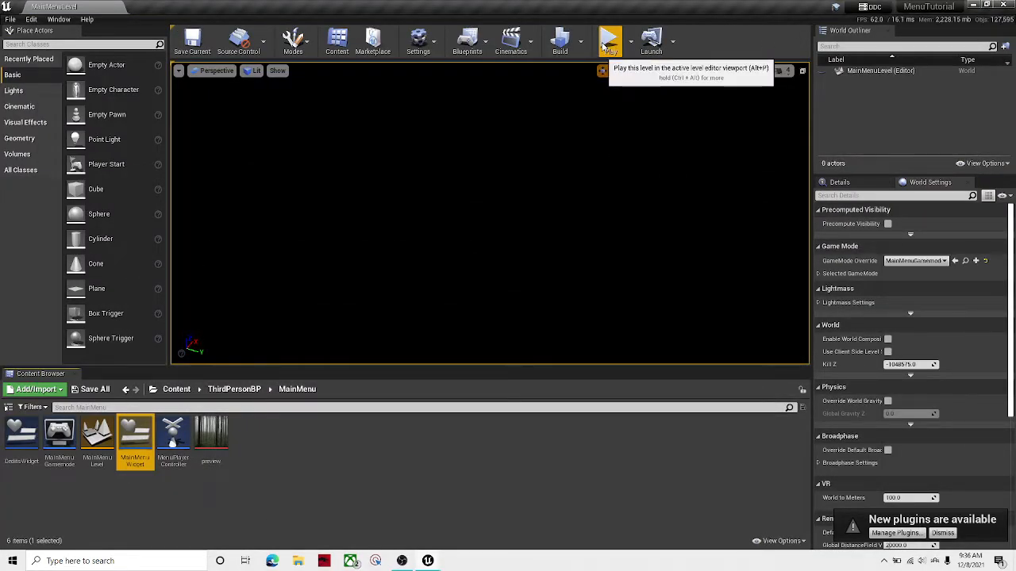
click(609, 45)
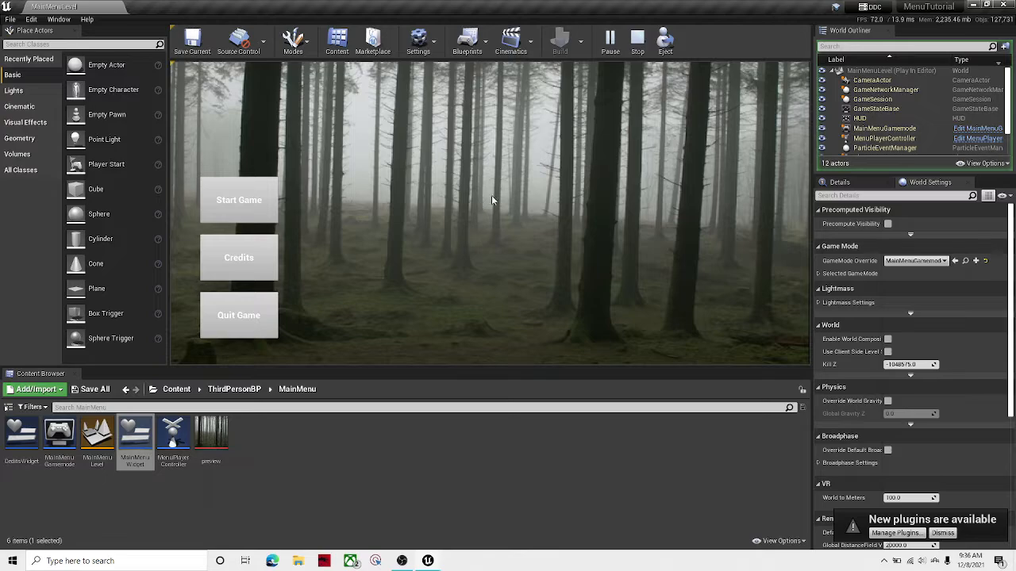
click(255, 272)
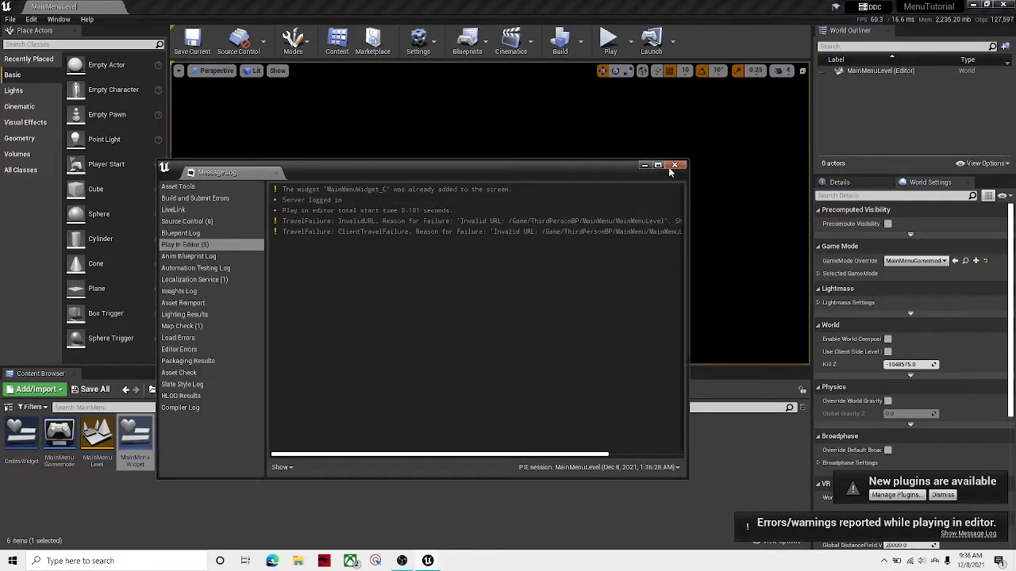
click(674, 165)
- Delete the Open Level (by Name) node from the On Clicked (Credits) chain in MainMenuWidget
double_click(126, 460)
click(269, 5)
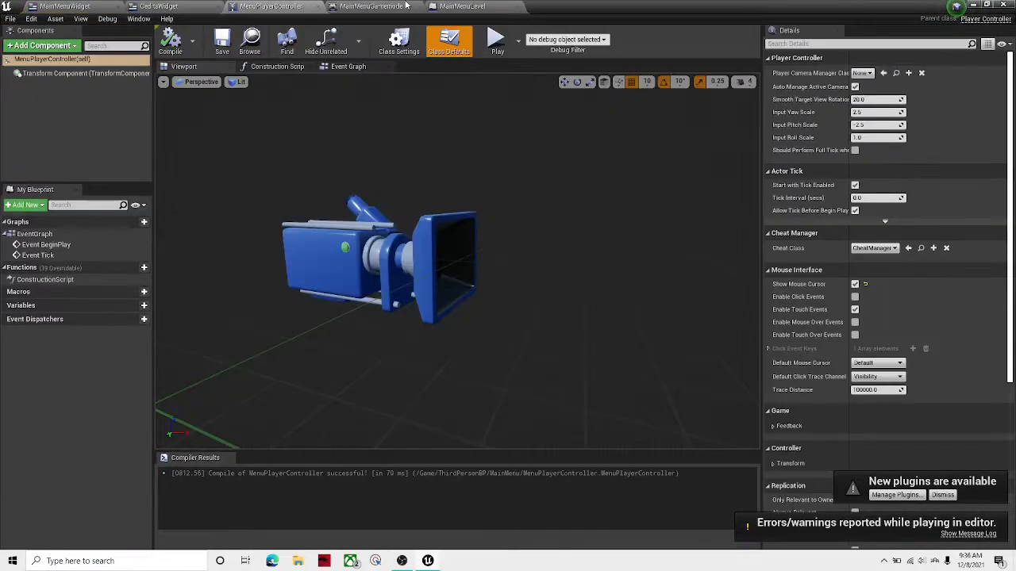
click(370, 6)
click(159, 6)
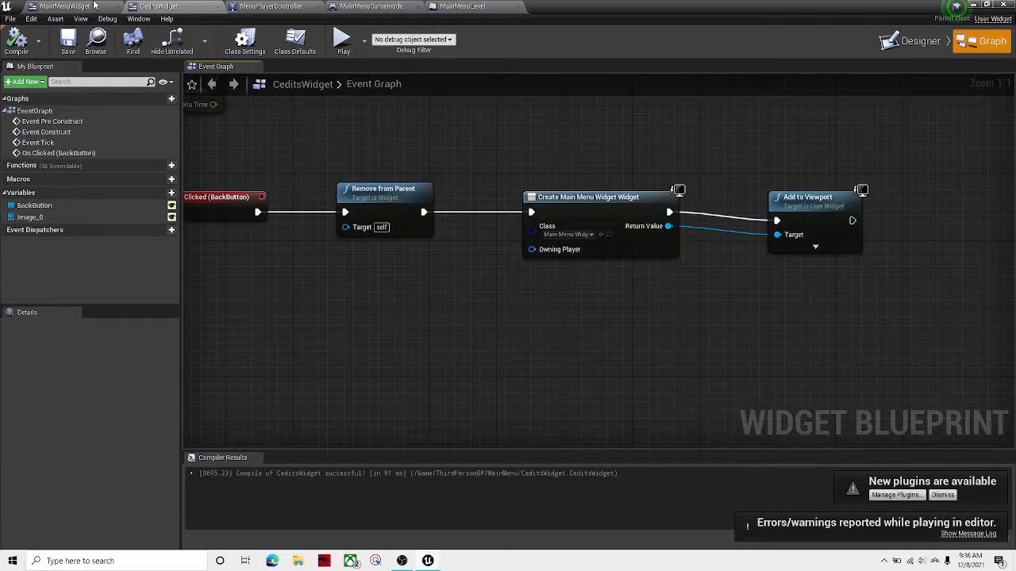
click(88, 6)
right_drag(304, 280, 277, 93)
right_drag(494, 441, 503, 297)
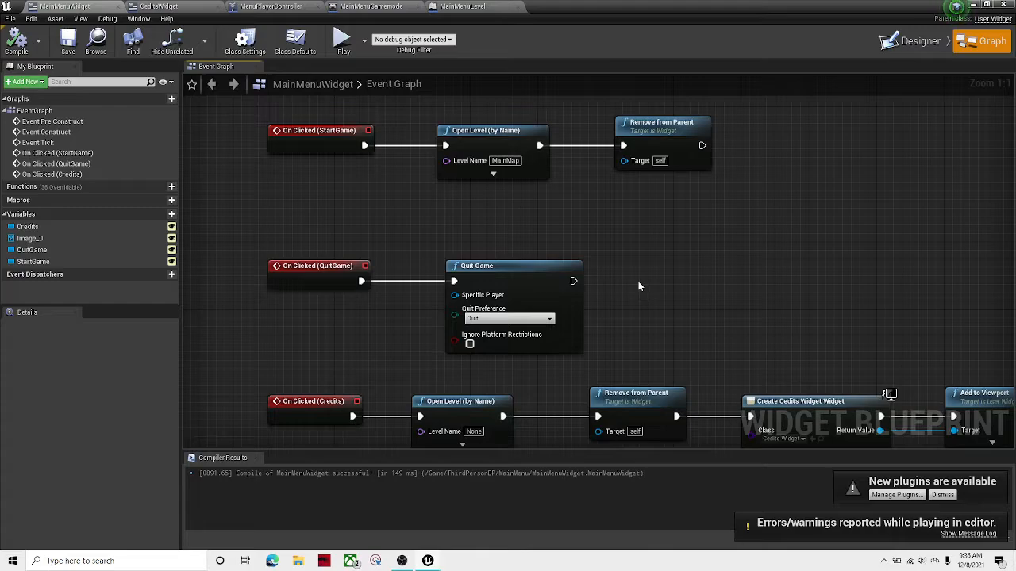
right_drag(752, 235, 756, 188)
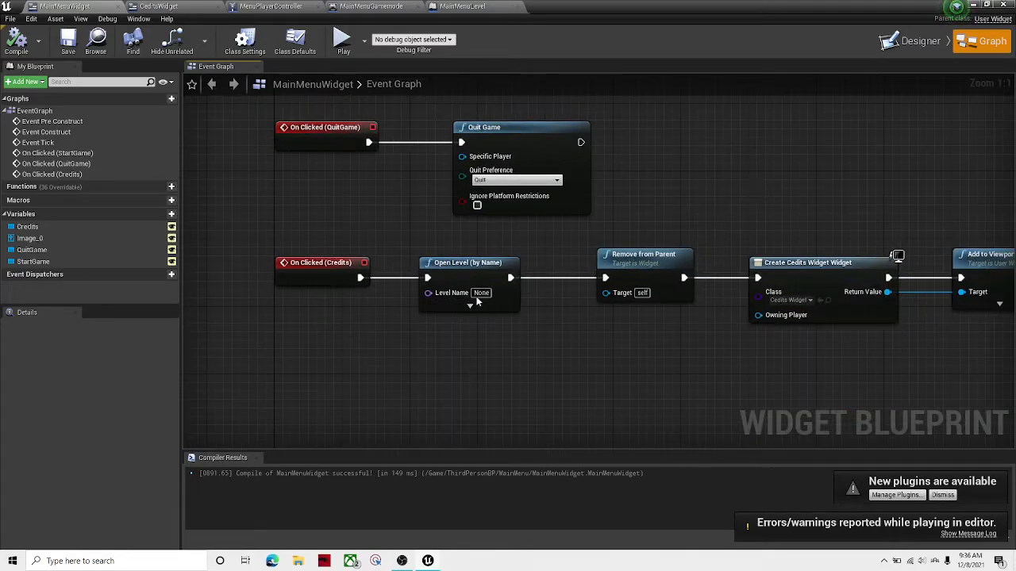
right_drag(477, 300, 510, 268)
click(438, 285)
key(Delete)
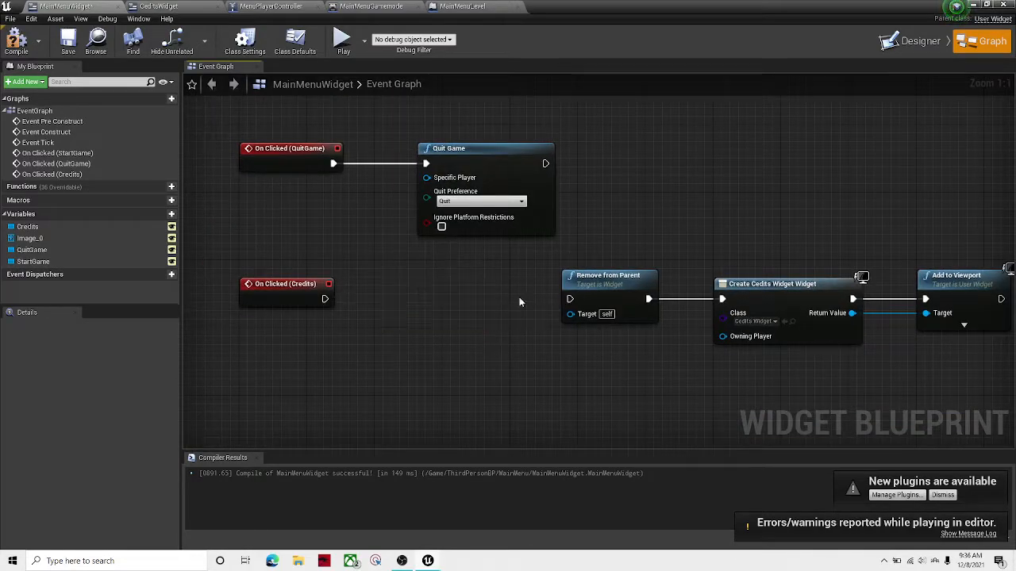
- Connect On Clicked (Credits) directly to Remove from Parent and move the nodes of that chain closer together
drag(323, 301, 435, 294)
drag(788, 287, 651, 296)
right_drag(761, 223, 649, 223)
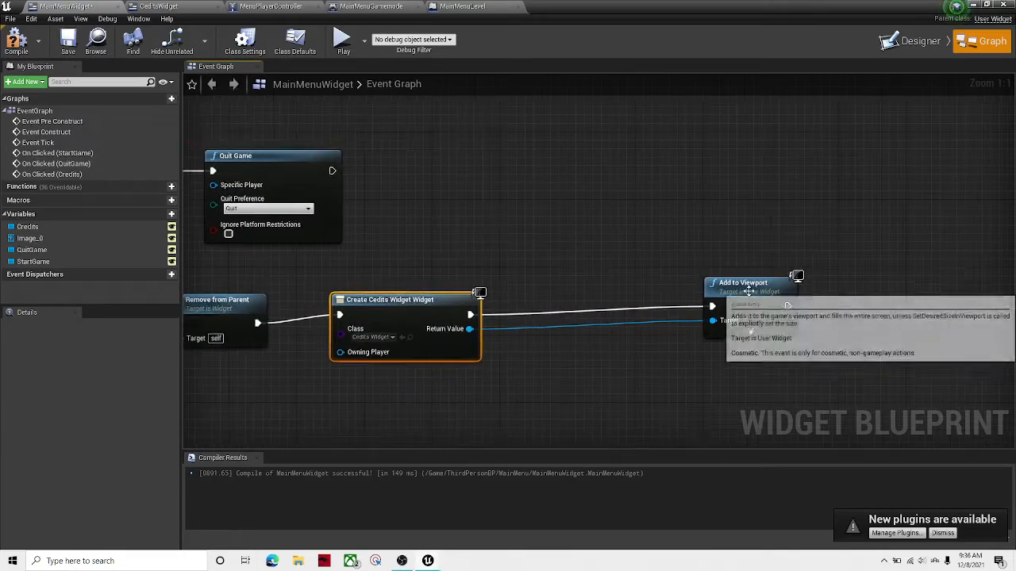
drag(749, 289, 562, 296)
click(590, 206)
right_drag(591, 205, 883, 184)
- Save MainMenuWidget and play-test the level, opening the credits screen and going back to the main menu
click(69, 53)
click(973, 5)
click(610, 43)
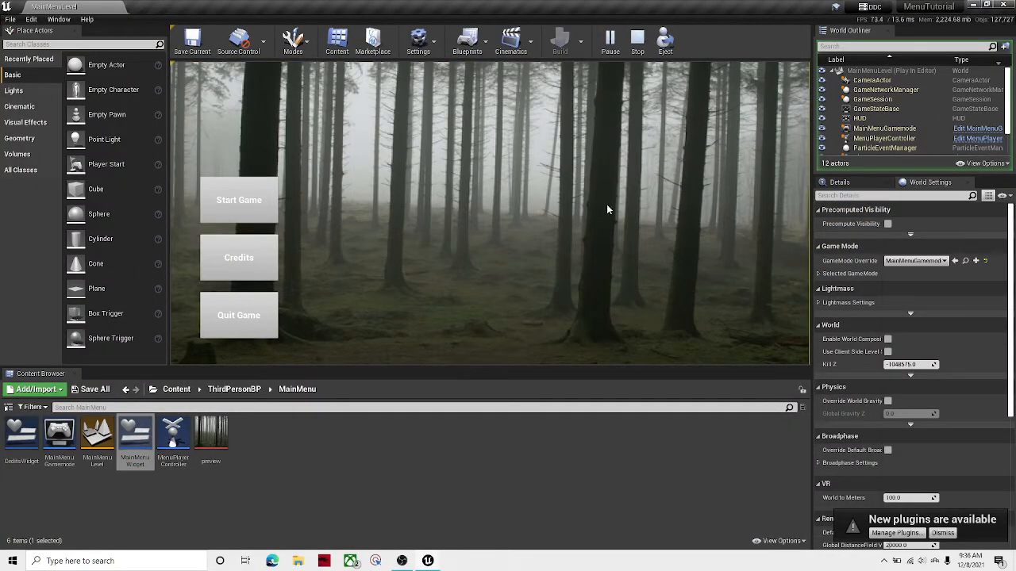
click(265, 254)
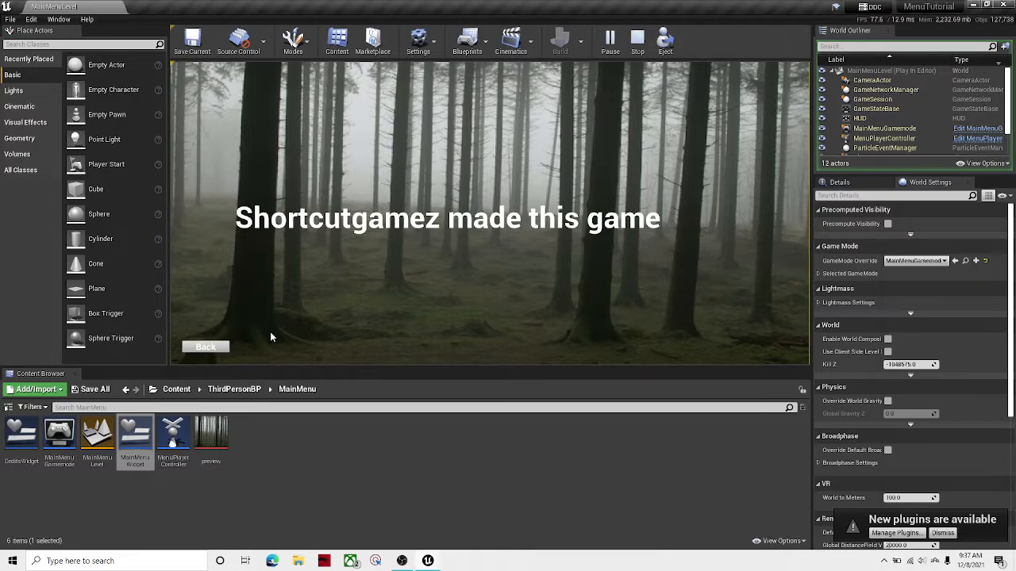
click(206, 347)
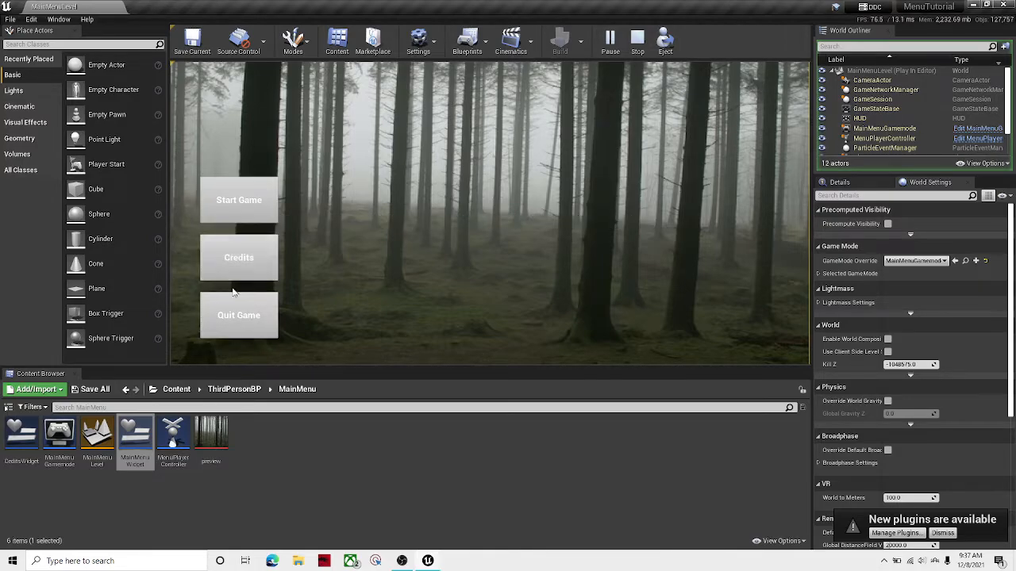
- Start the game from the menu, run and jump the character around MainMap, and stop the play session
click(228, 216)
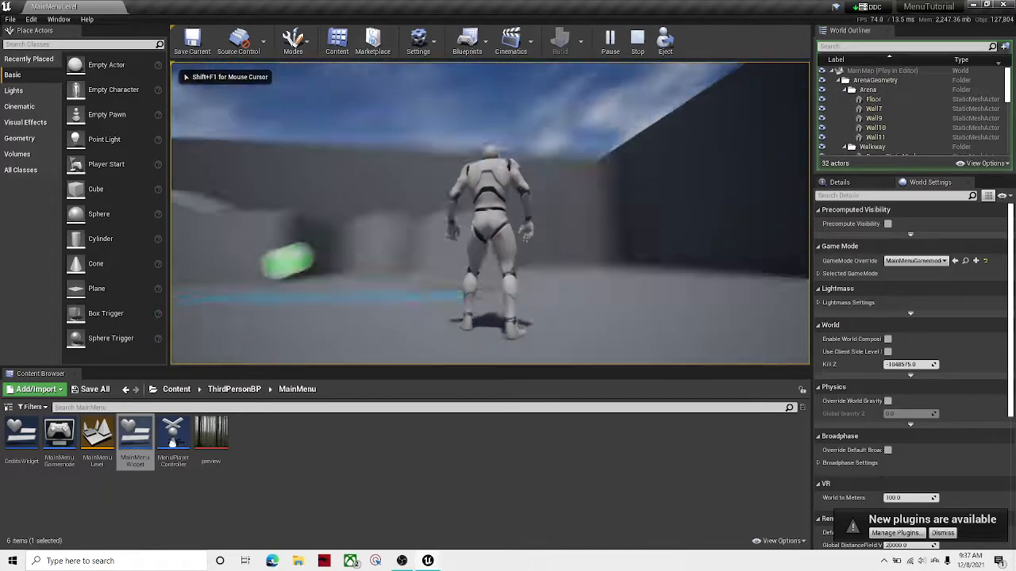
key(w)
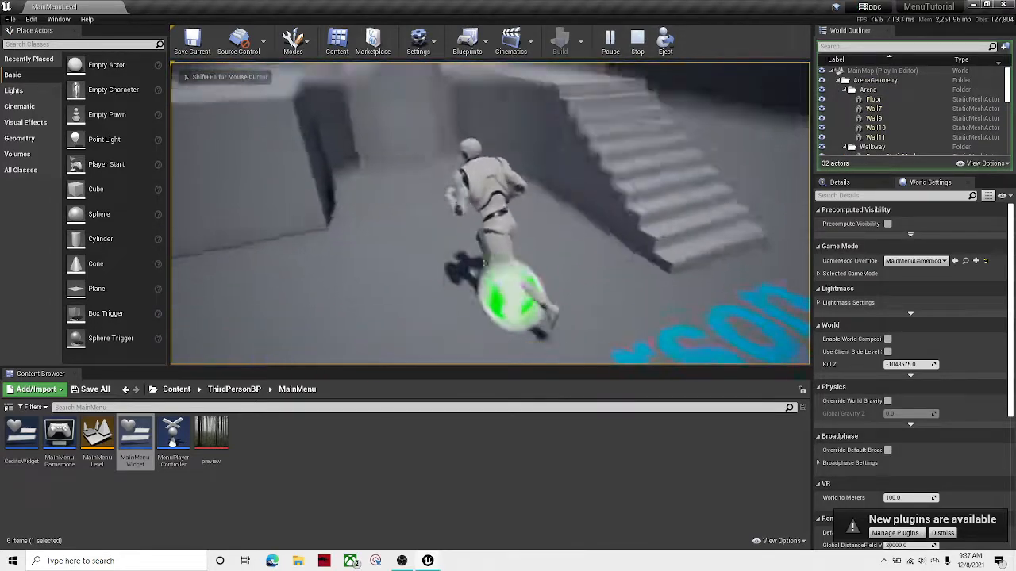
key(space)
key(space)
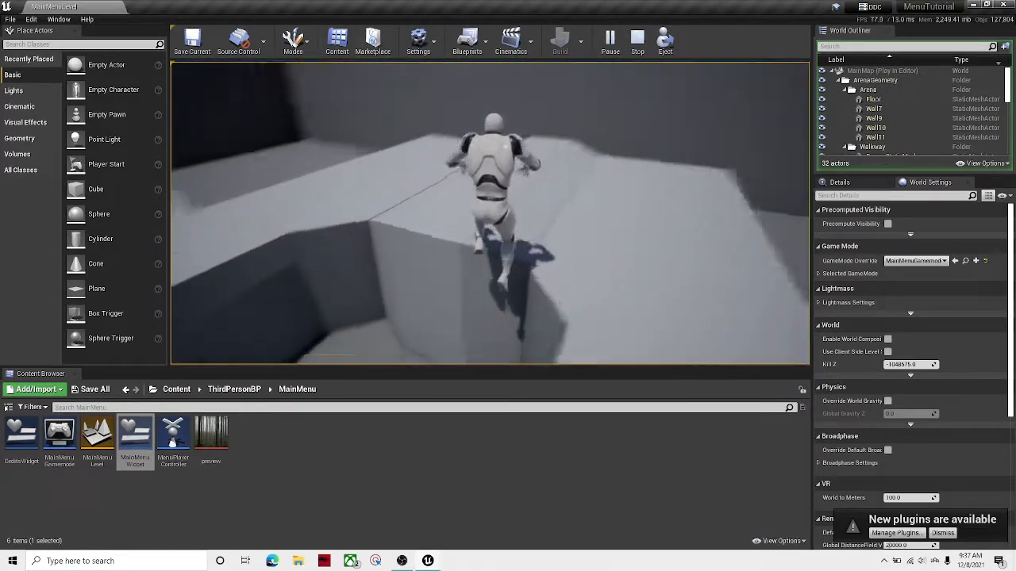
key(Escape)
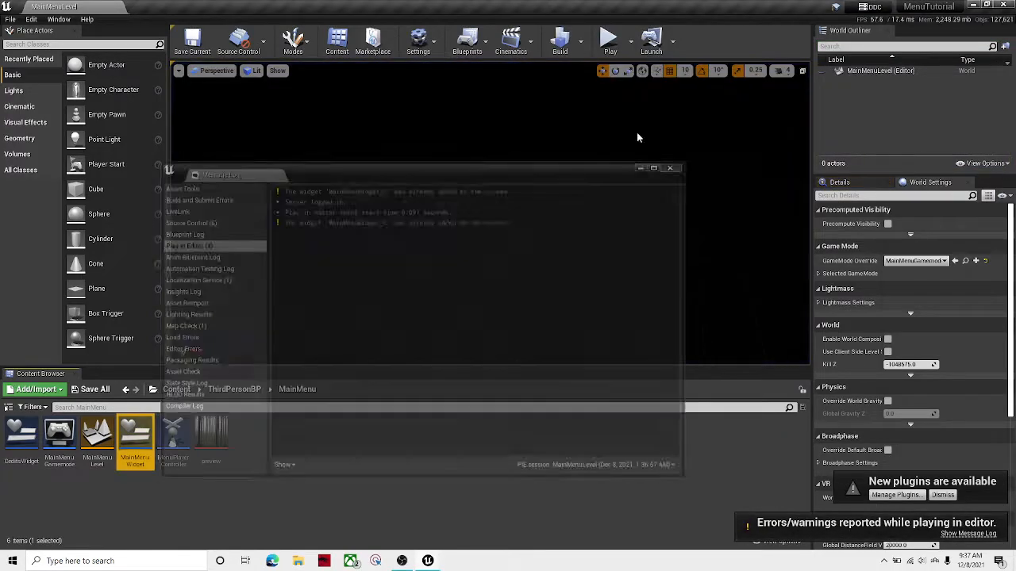
- Play-test the level, leave it with the main menu's Quit Game button, and dismiss the new plugins notification
click(609, 40)
click(238, 315)
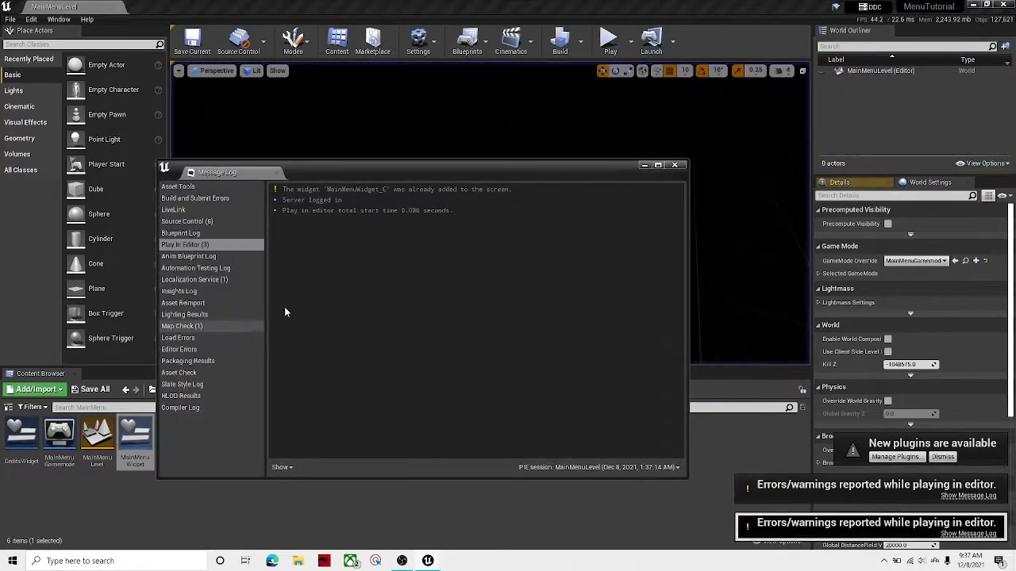
click(951, 460)
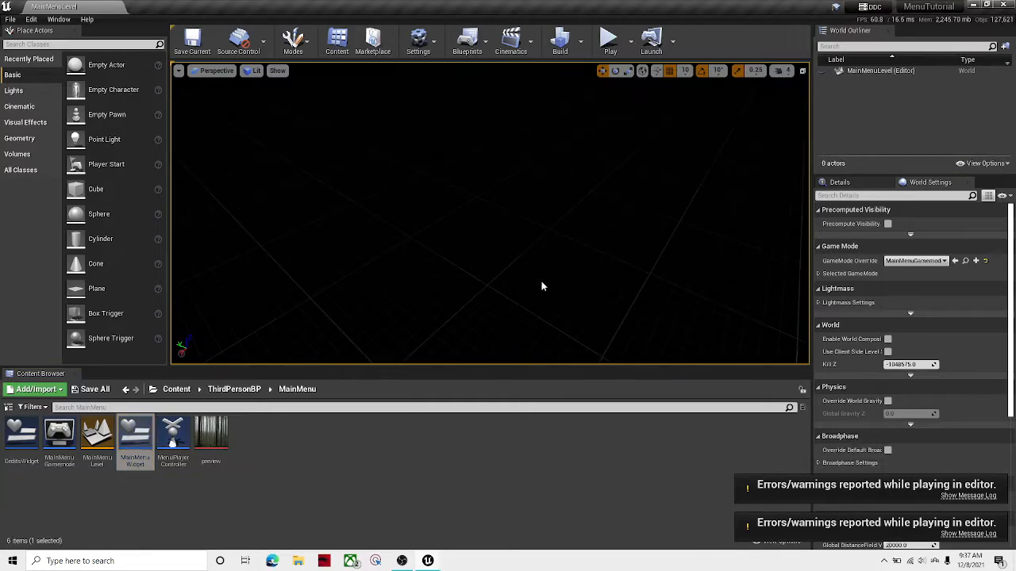
- Open MainMenuWidget in the Designer view and select the forest background image to examine the menu layout
double_click(133, 456)
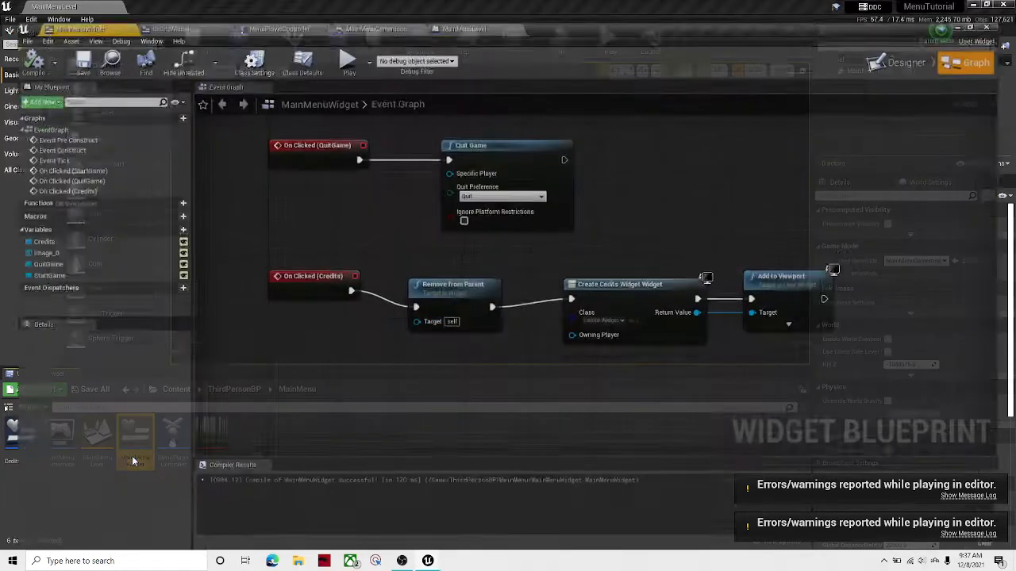
click(911, 41)
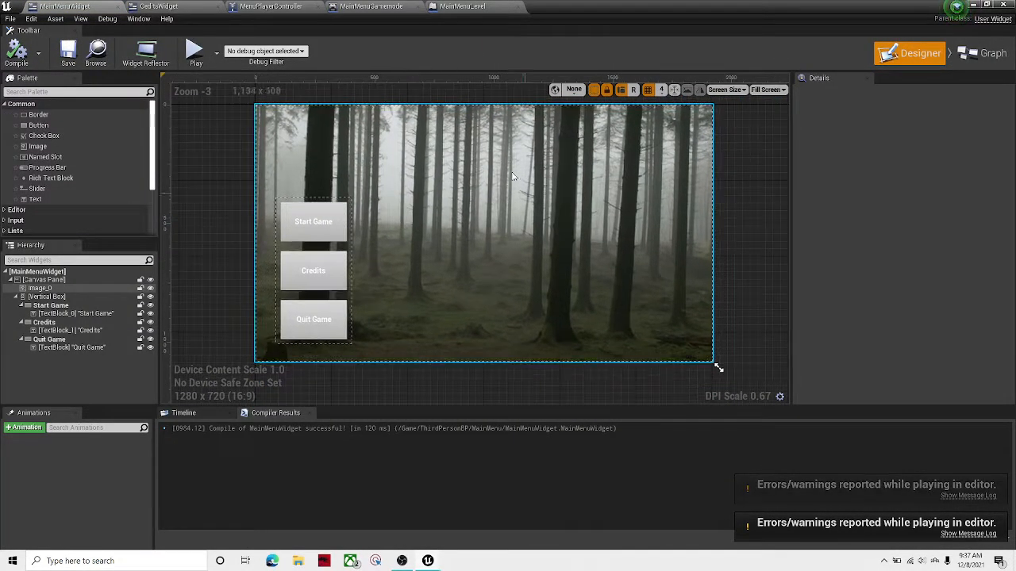
click(386, 317)
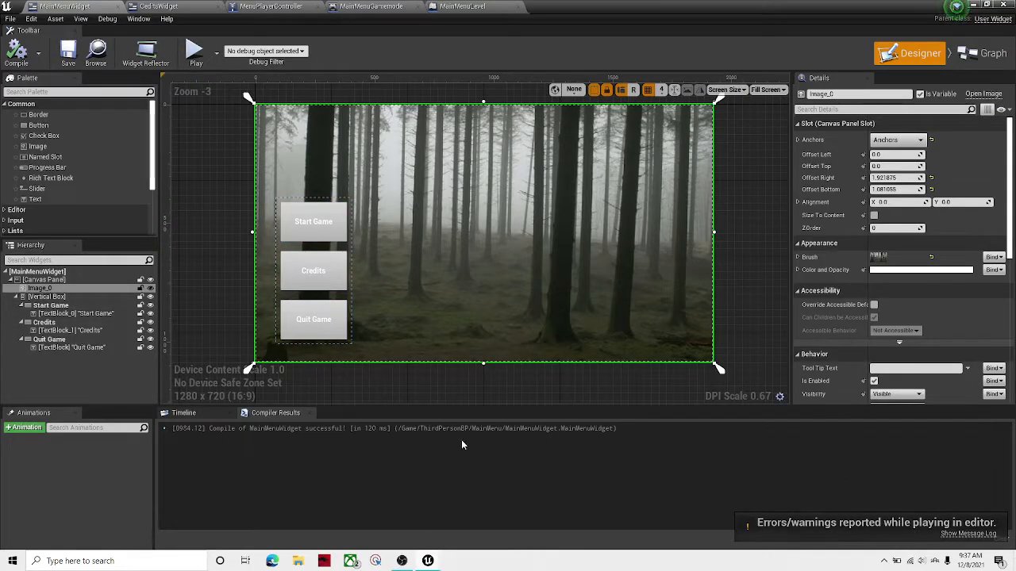
click(401, 561)
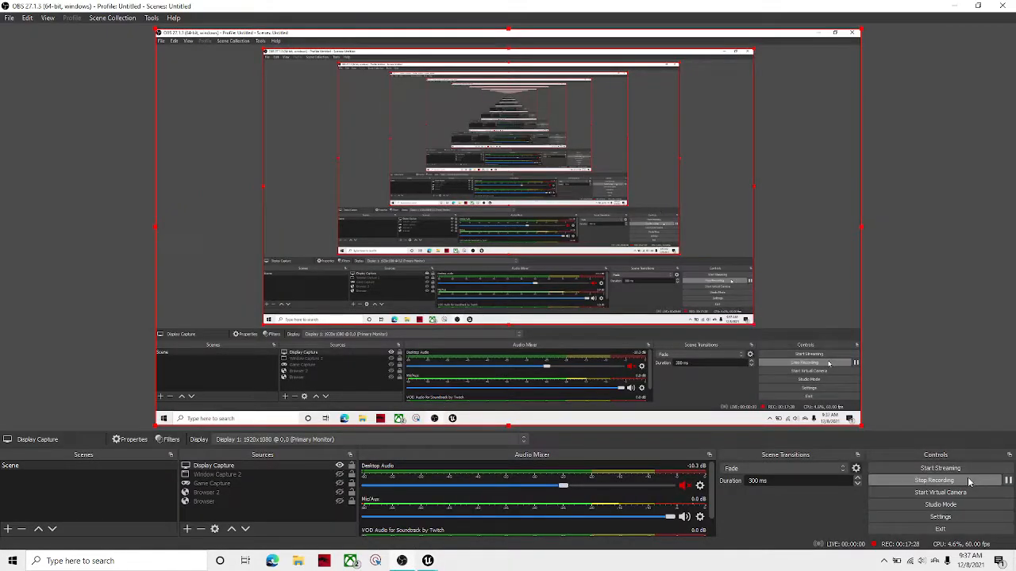